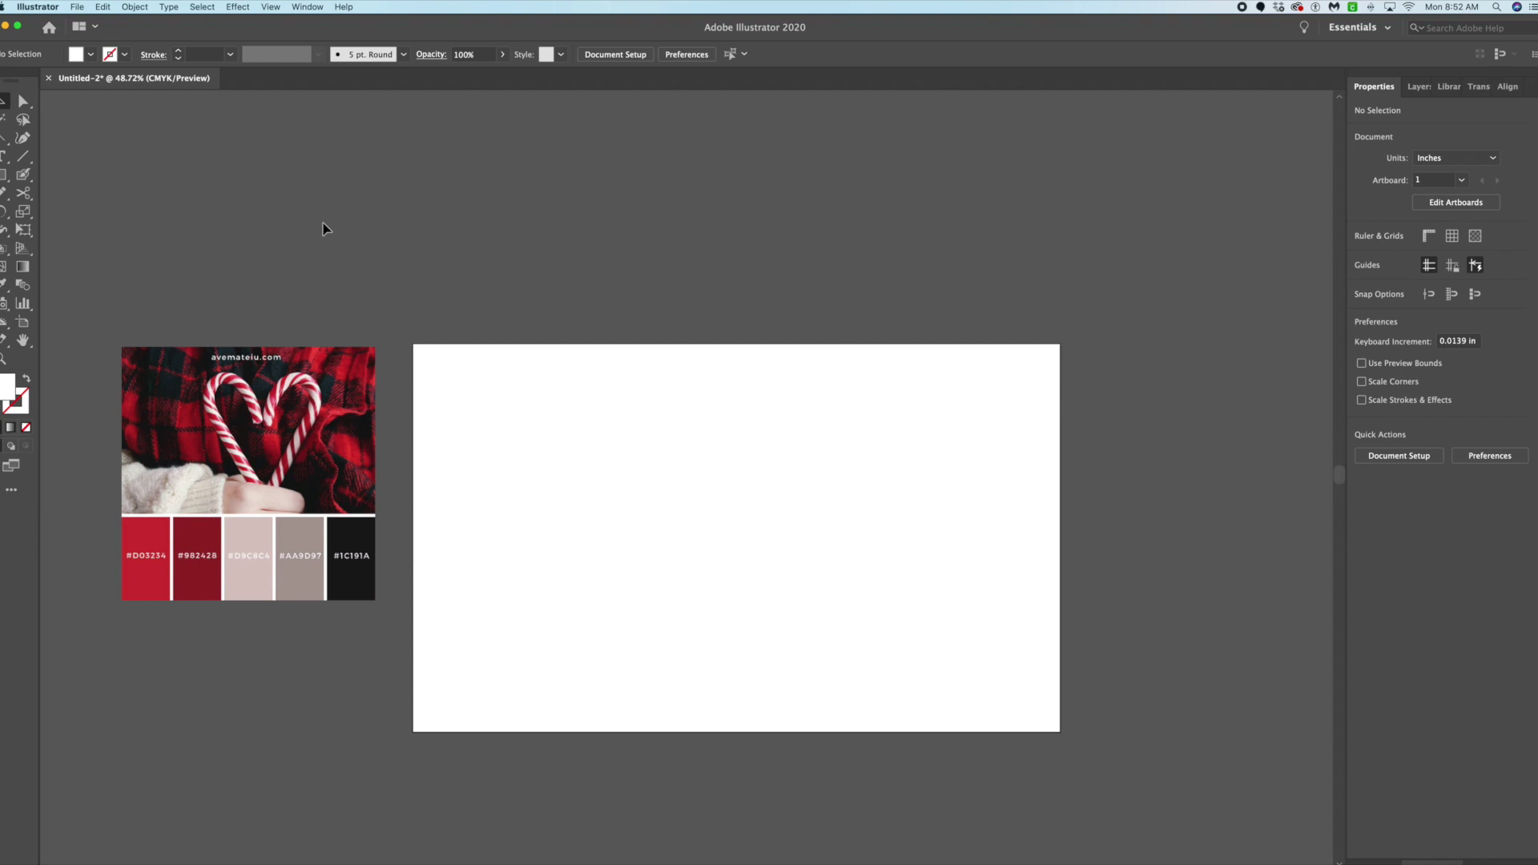
Show the document grid and turn on snapping to the grid.
{"action": "scroll", "coordinate": [435, 267], "scroll_direction": "down", "scroll_amount": 3}
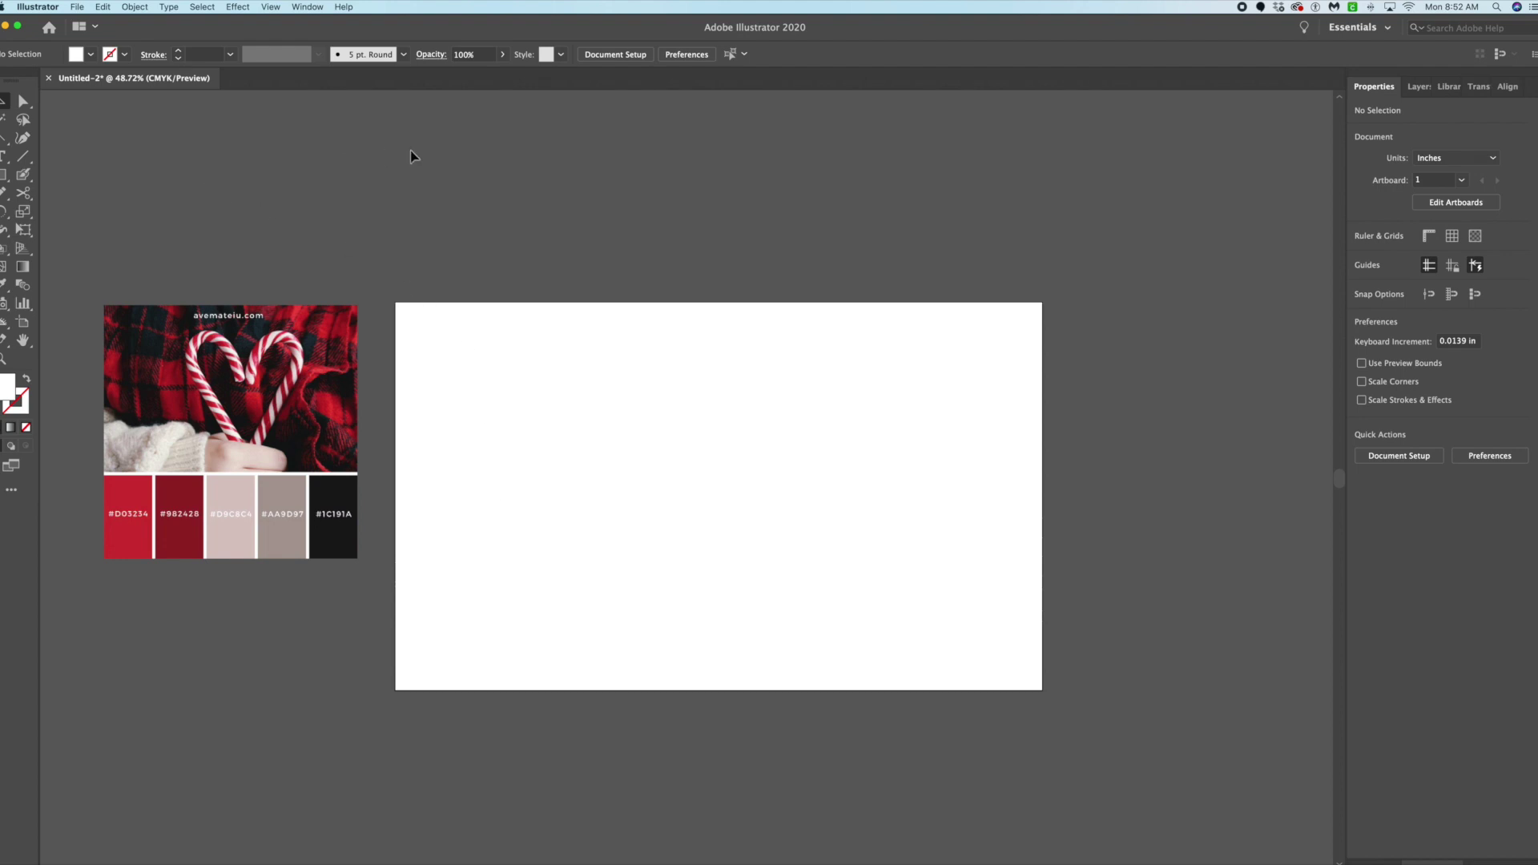
{"action": "left_click", "coordinate": [271, 7]}
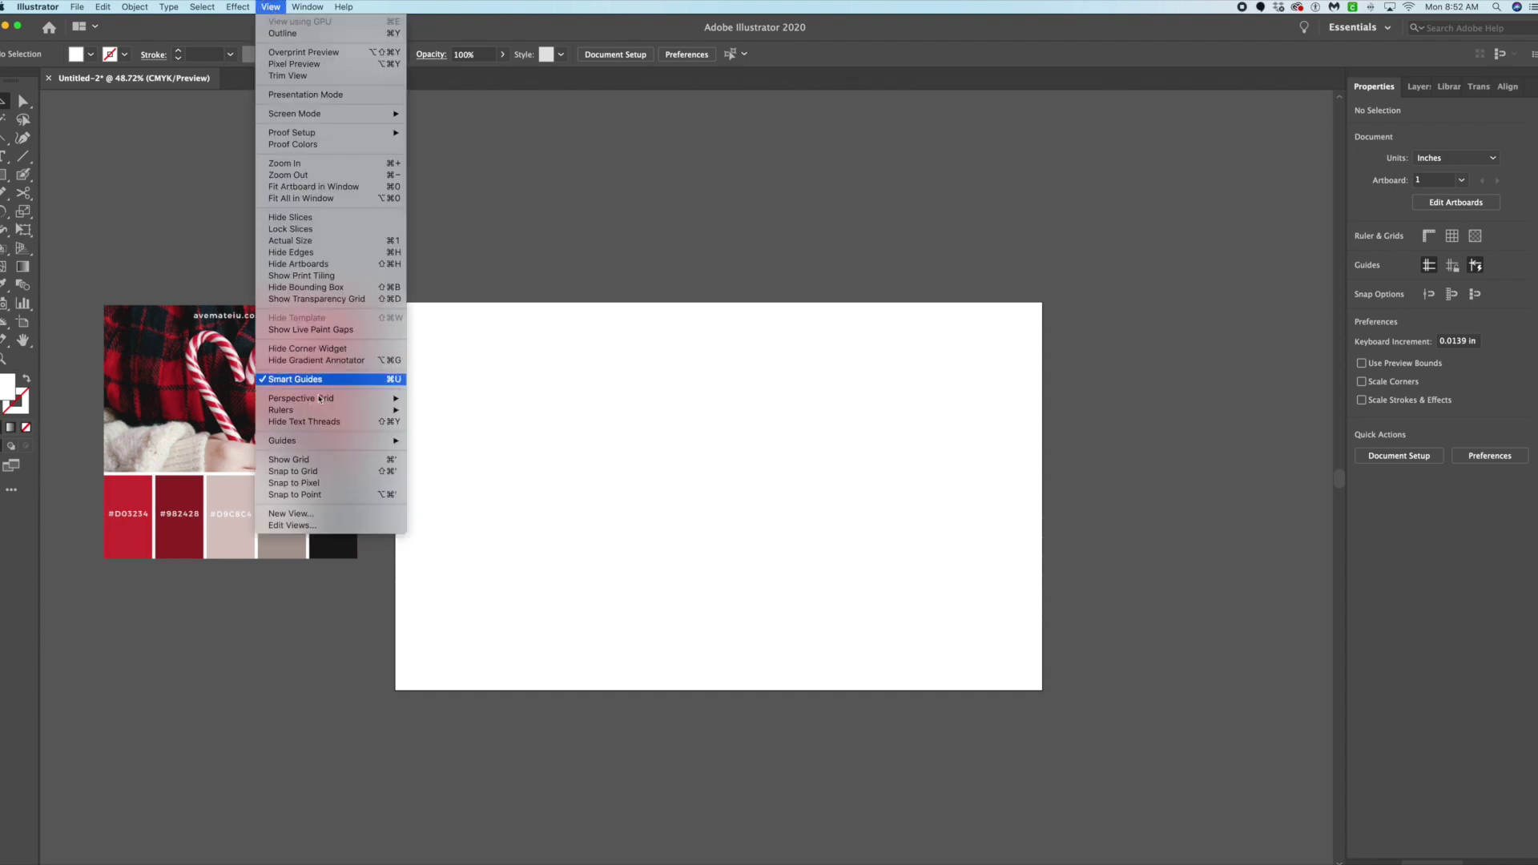
{"action": "left_click", "coordinate": [294, 460]}
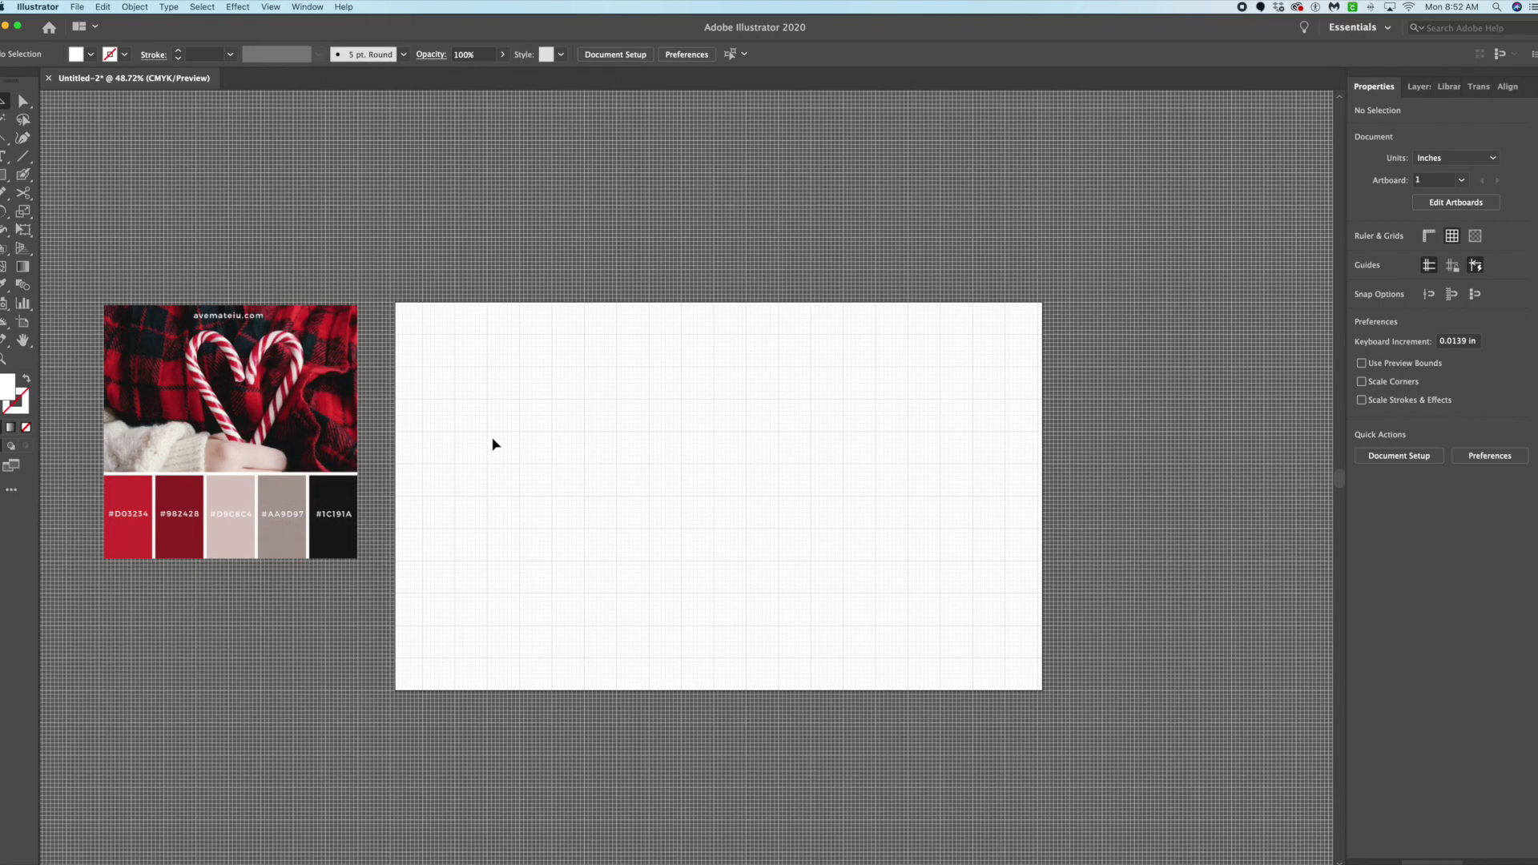
{"action": "left_click", "coordinate": [269, 7]}
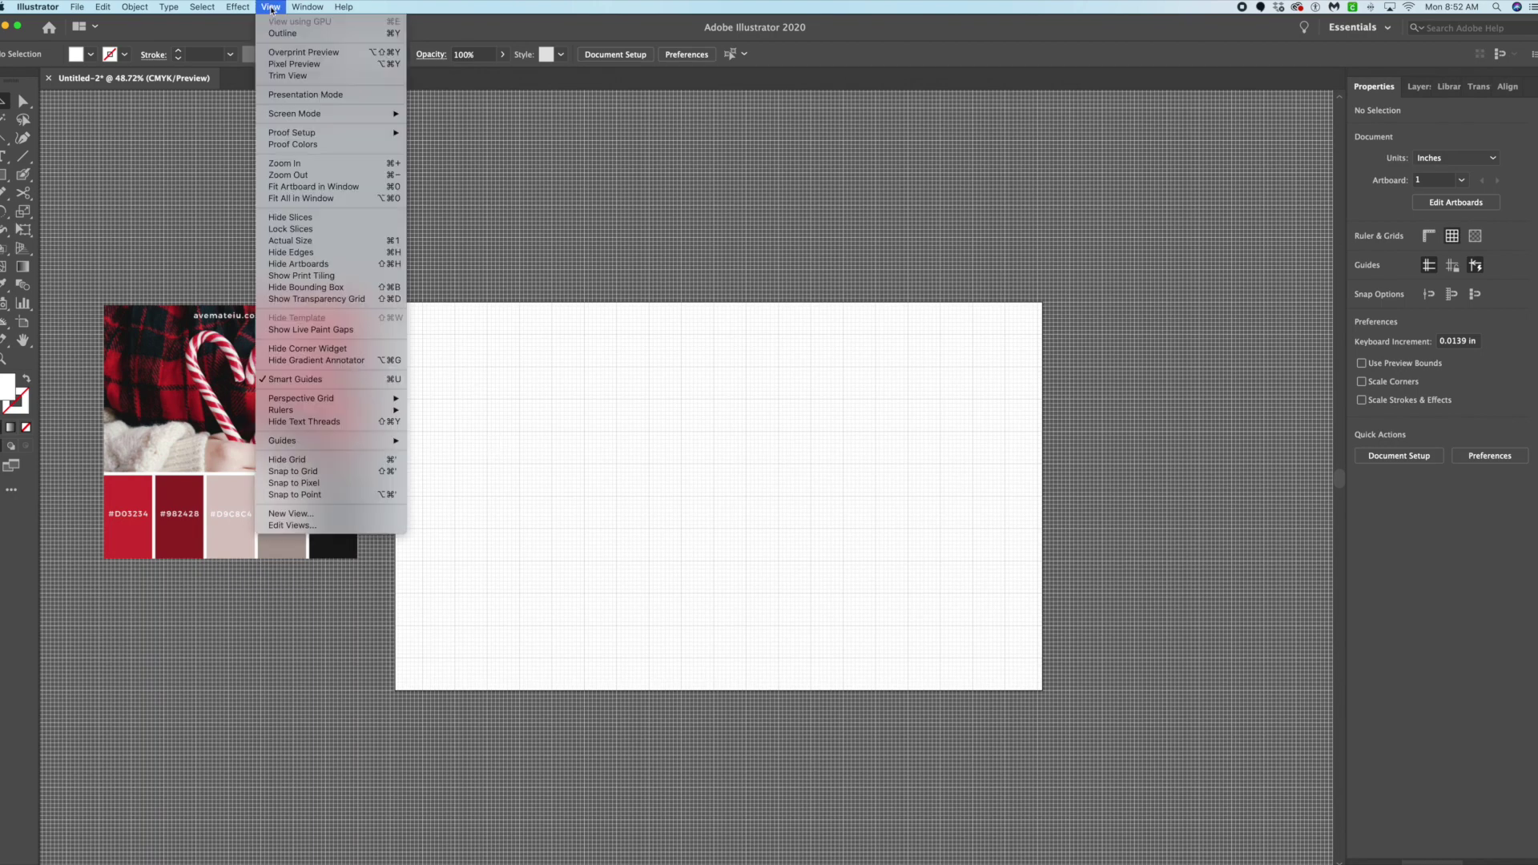
{"action": "left_click", "coordinate": [287, 472]}
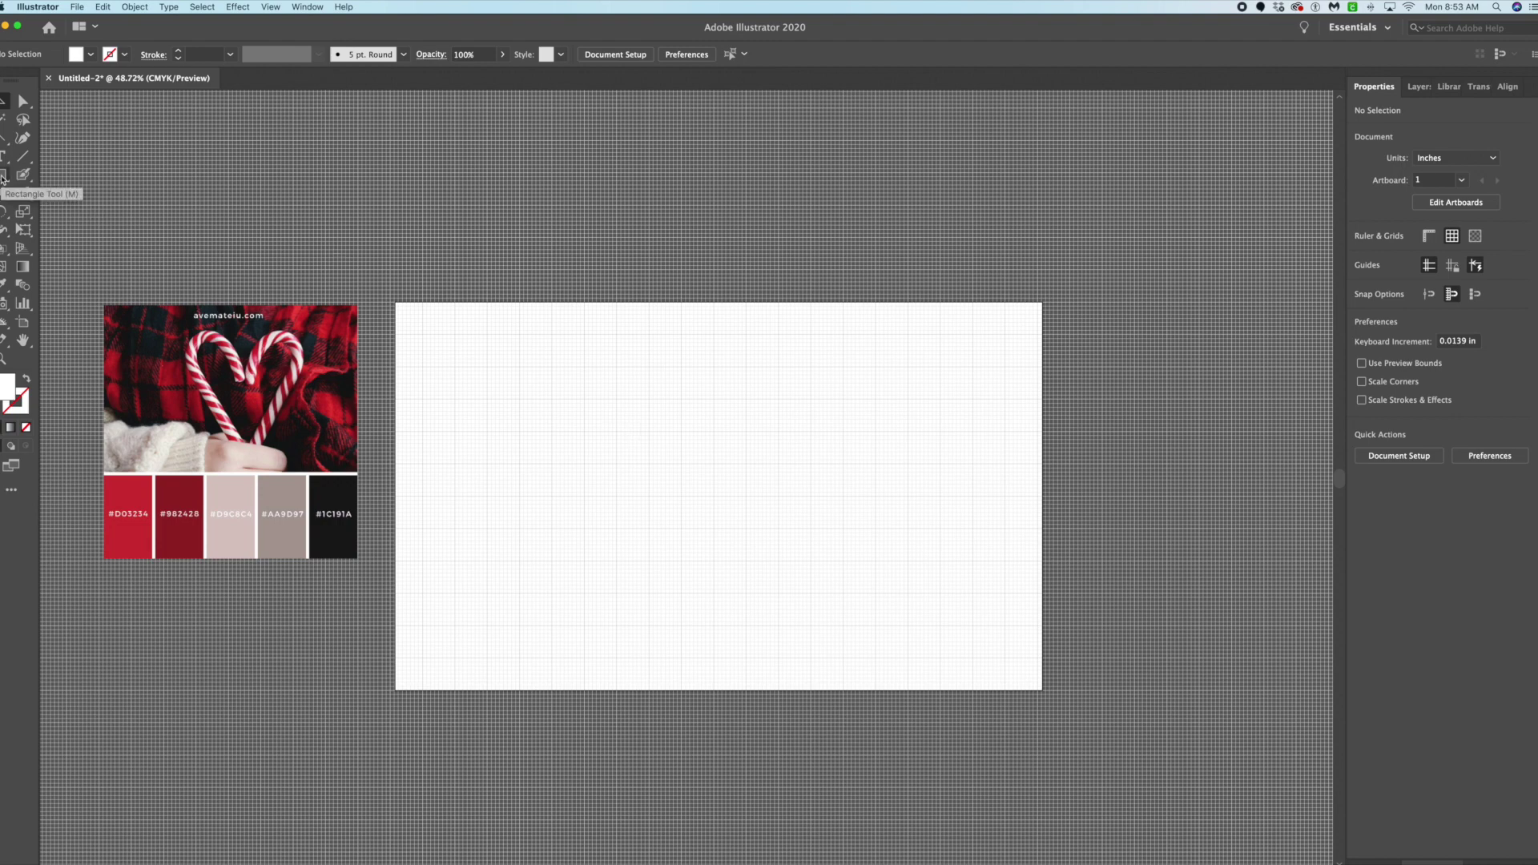
Create a 10 by 10 in square and move it to about X 9.85 in, Y 6 in on the artboard.
{"action": "left_click", "coordinate": [3, 176]}
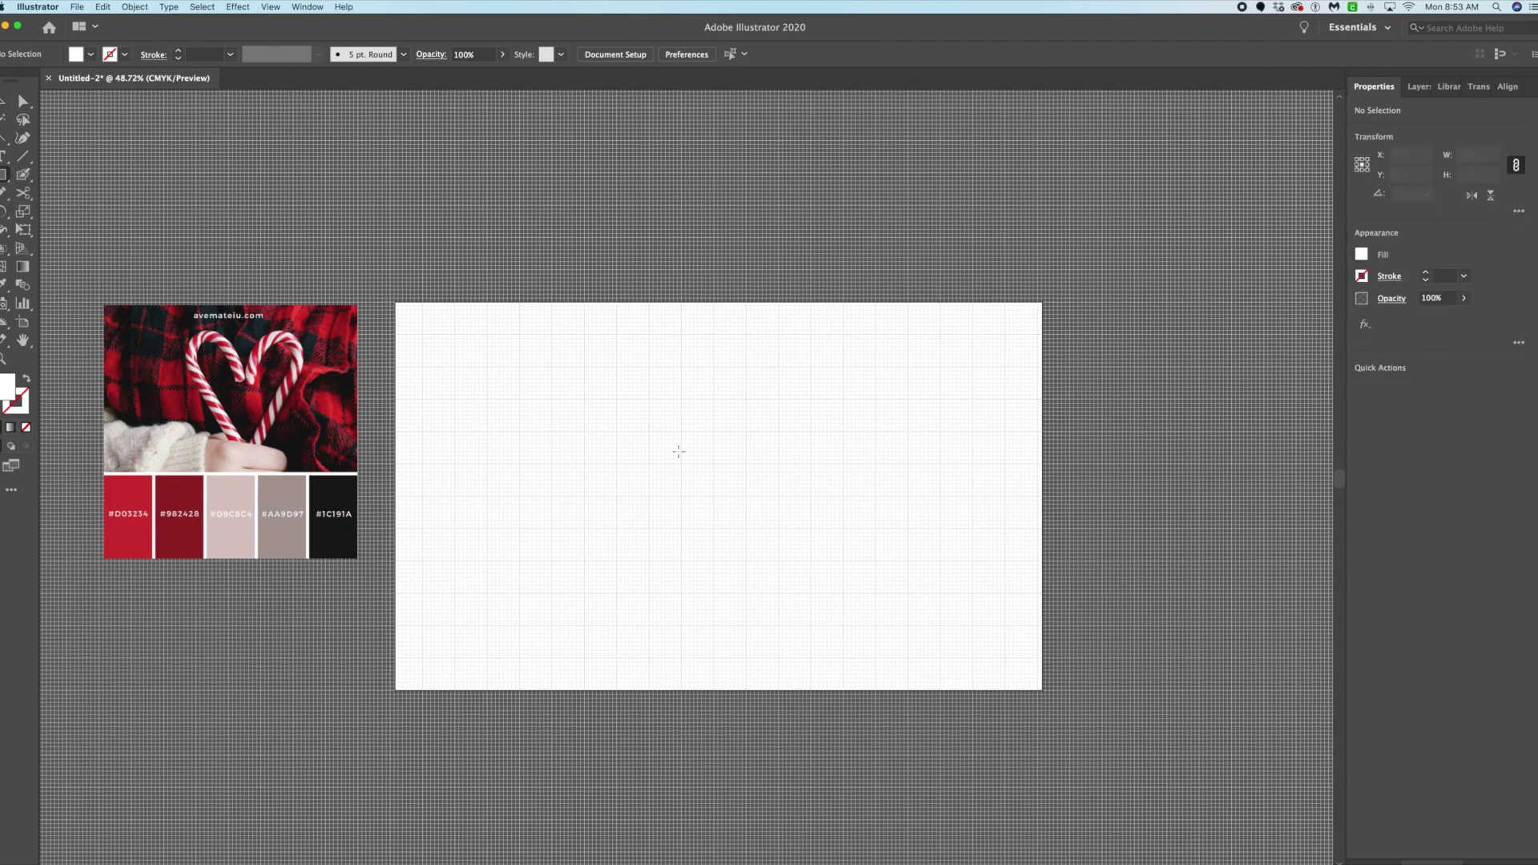
{"action": "left_click", "coordinate": [674, 449]}
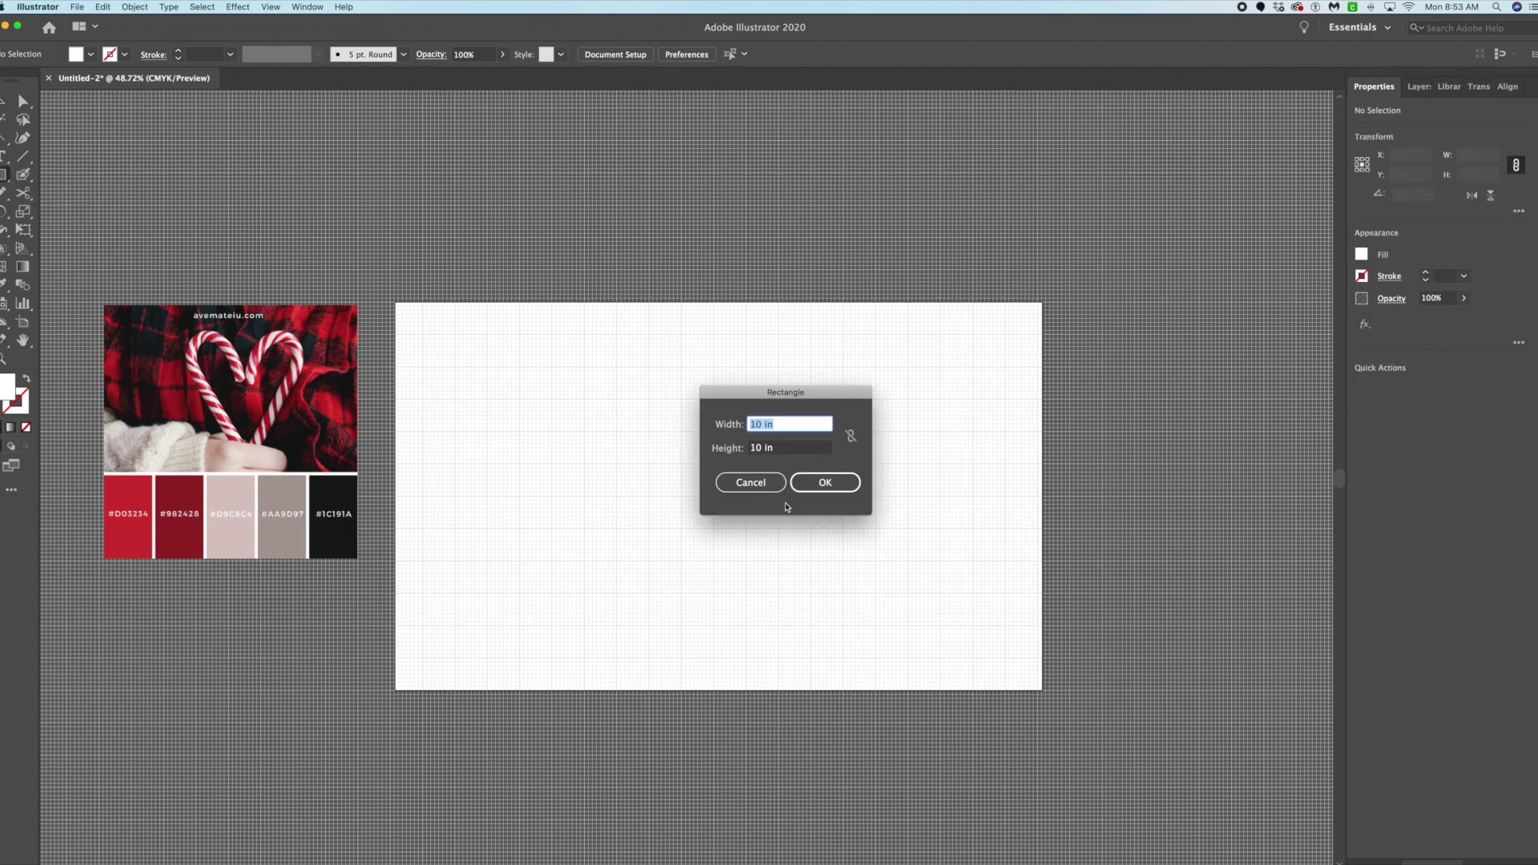
{"action": "left_click", "coordinate": [825, 482]}
{"action": "key", "text": "v"}
{"action": "left_click", "coordinate": [731, 526]}
{"action": "left_click_drag", "start_coordinate": [731, 527], "coordinate": [713, 501]}
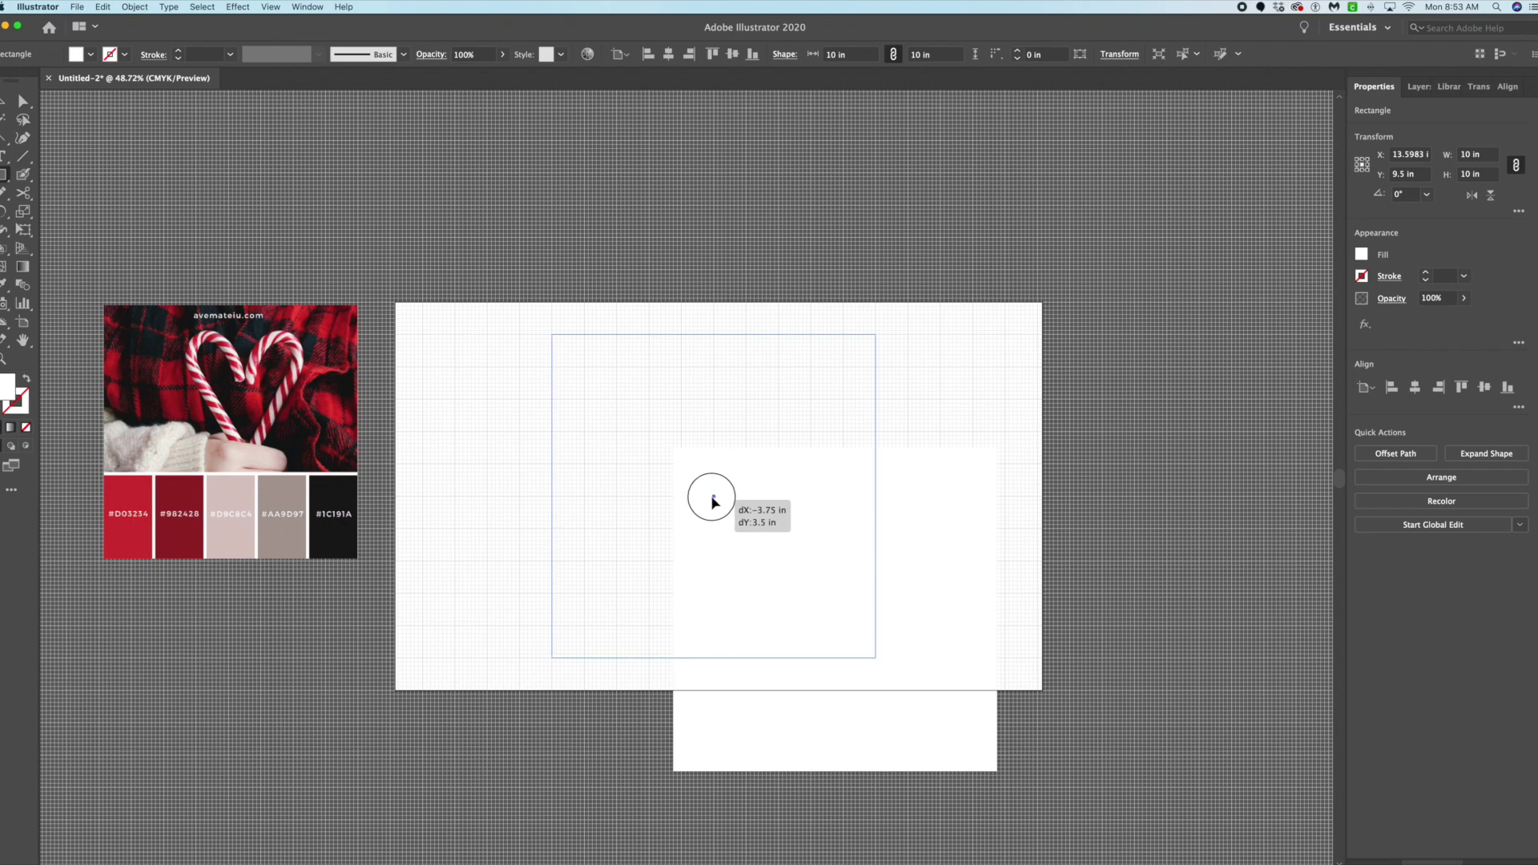
{"action": "left_click_drag", "start_coordinate": [712, 498], "coordinate": [712, 498]}
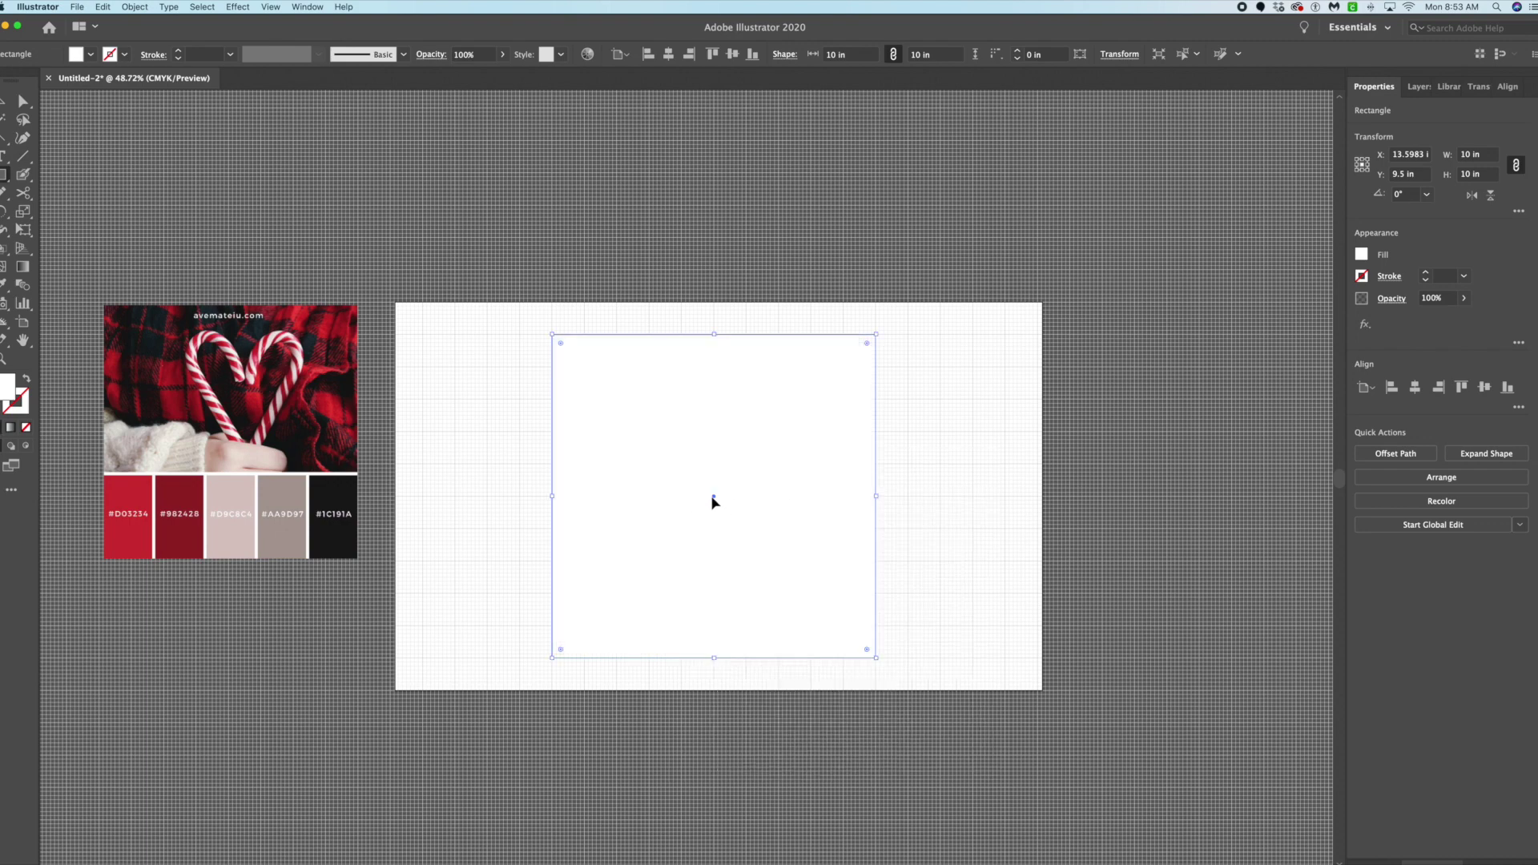
Remove the square's fill and give it a black stroke, leaving the square deselected.
{"action": "left_click", "coordinate": [1362, 255]}
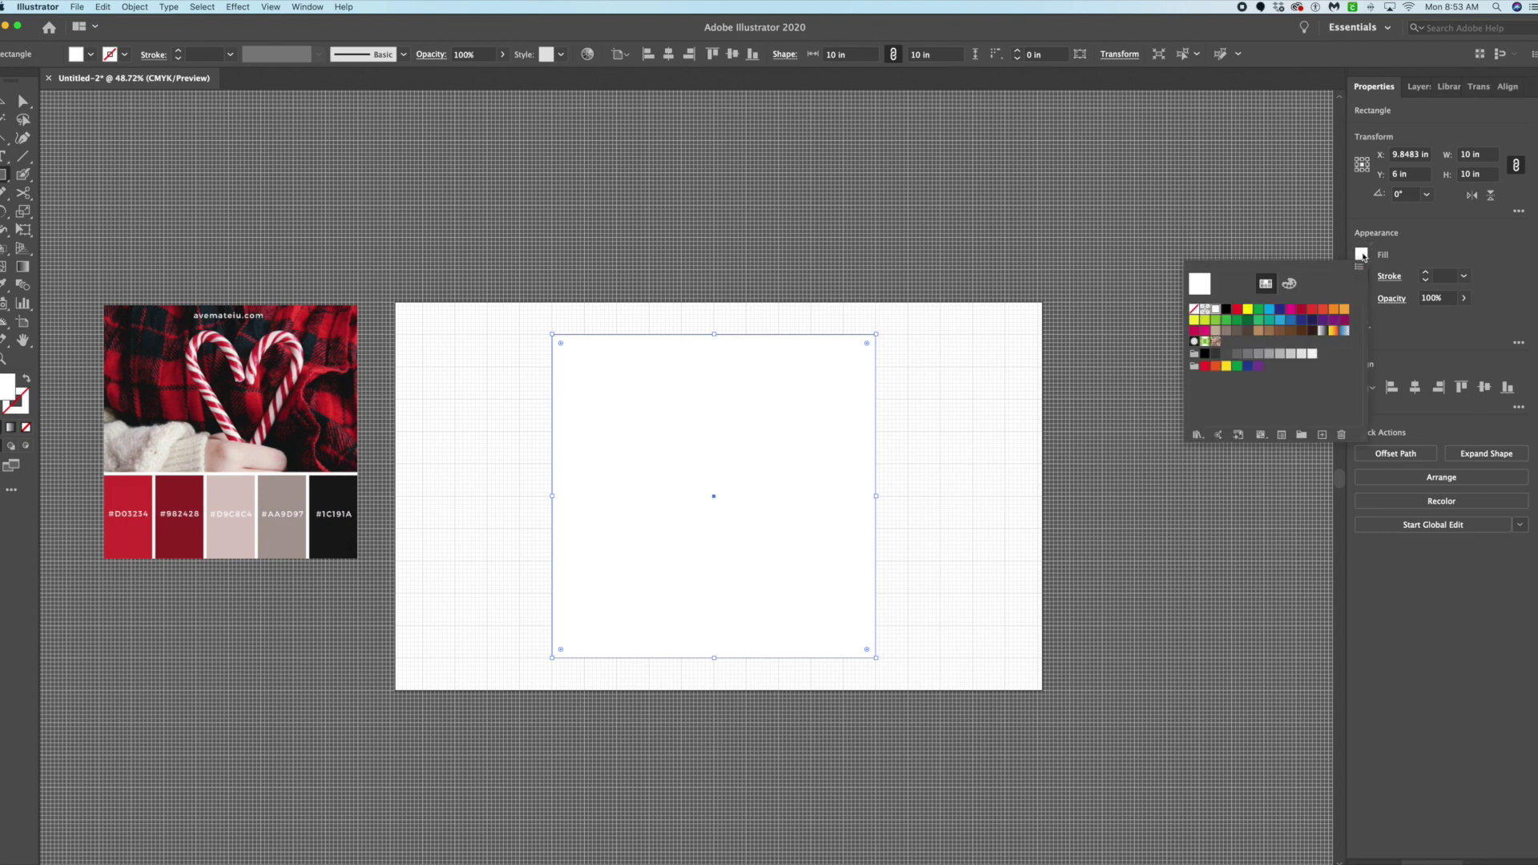
{"action": "left_click", "coordinate": [1194, 309]}
{"action": "left_click", "coordinate": [1361, 276]}
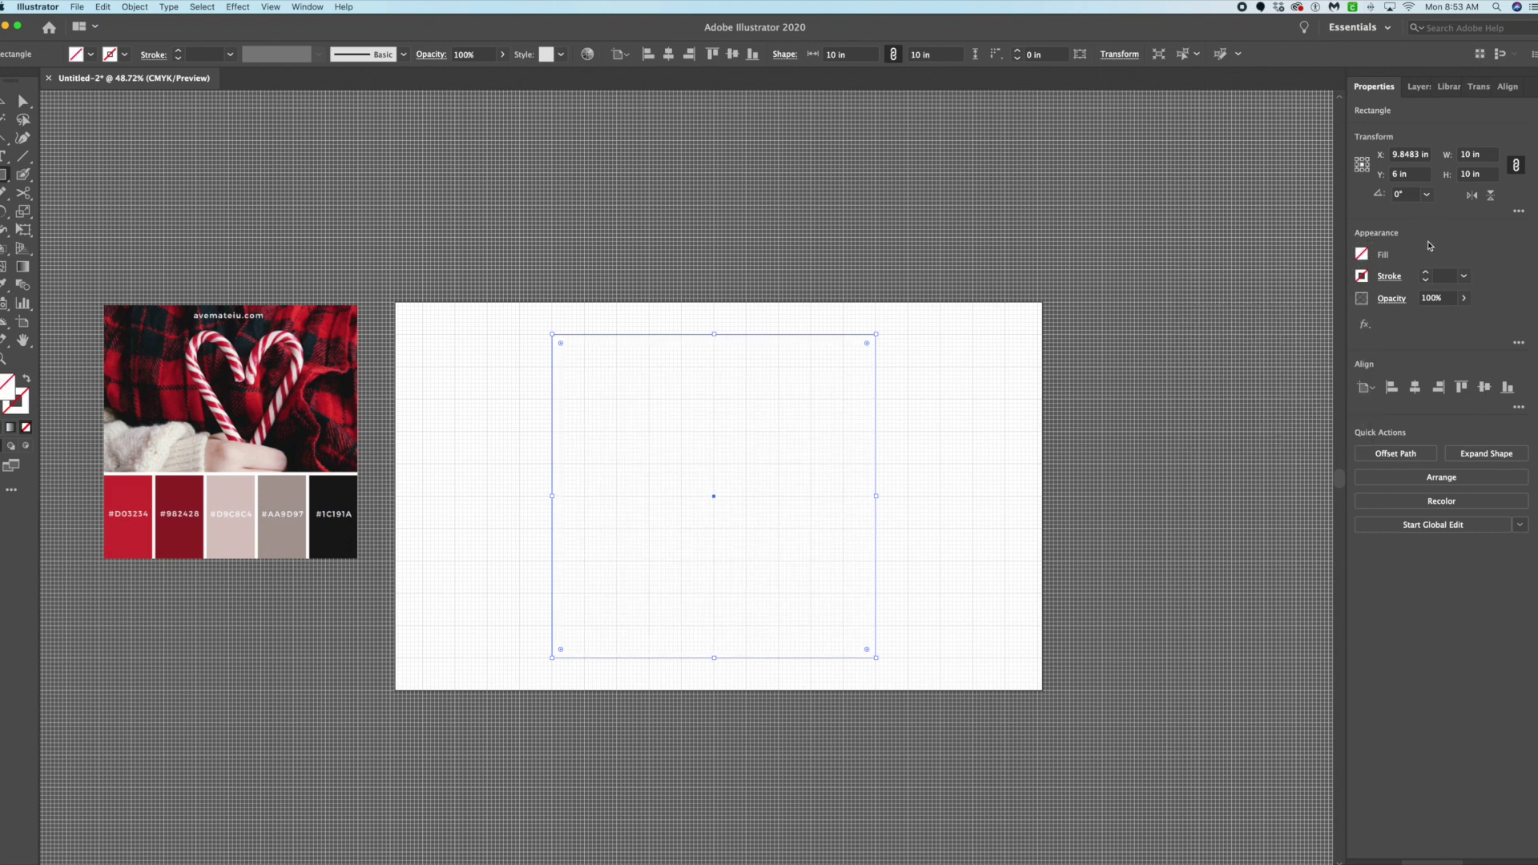
{"action": "left_click", "coordinate": [1361, 276]}
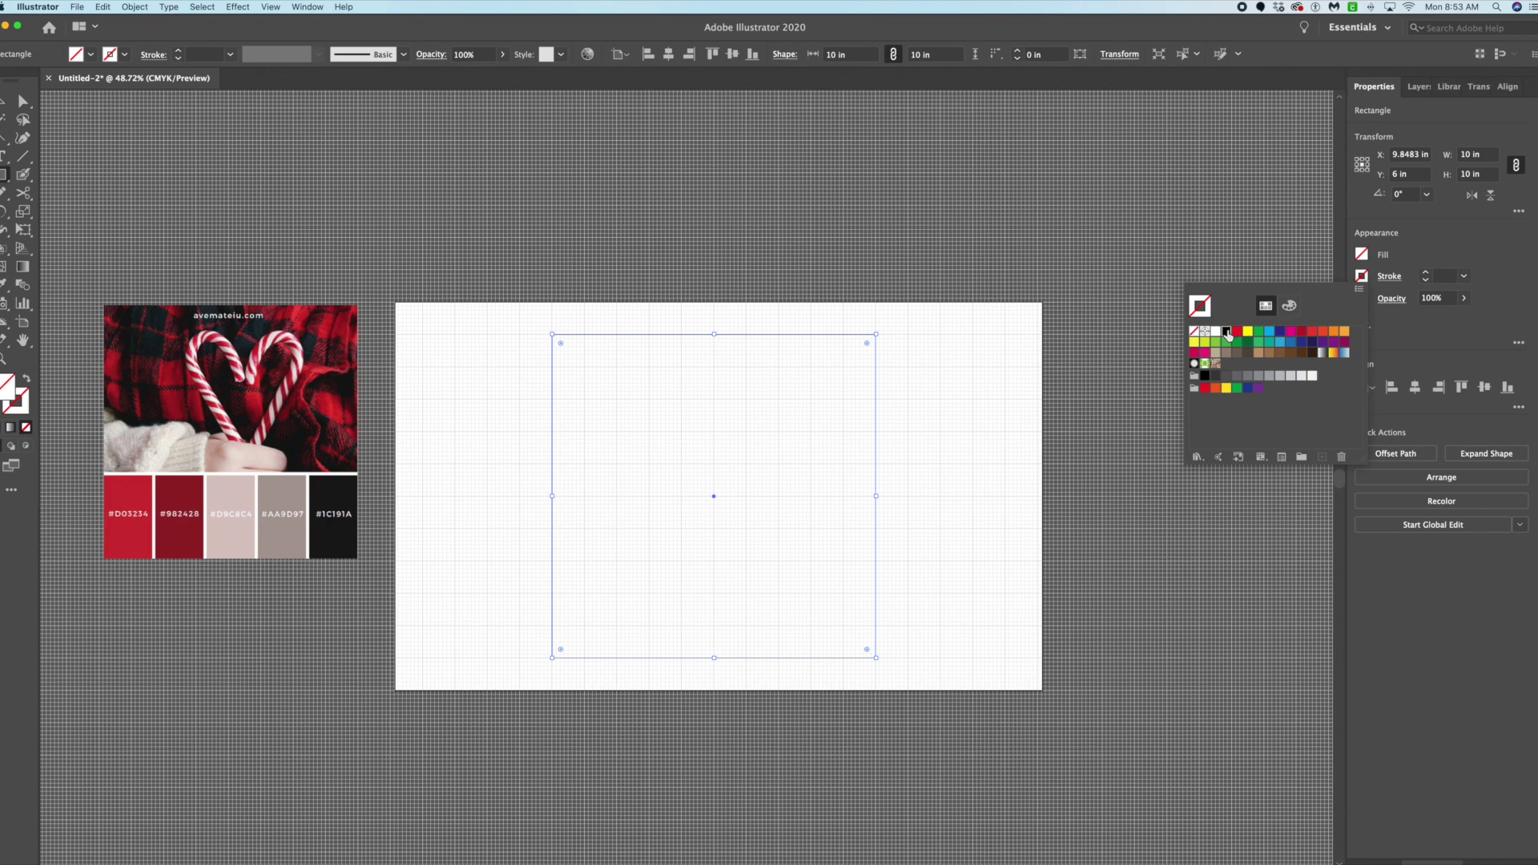
{"action": "left_click", "coordinate": [1226, 331]}
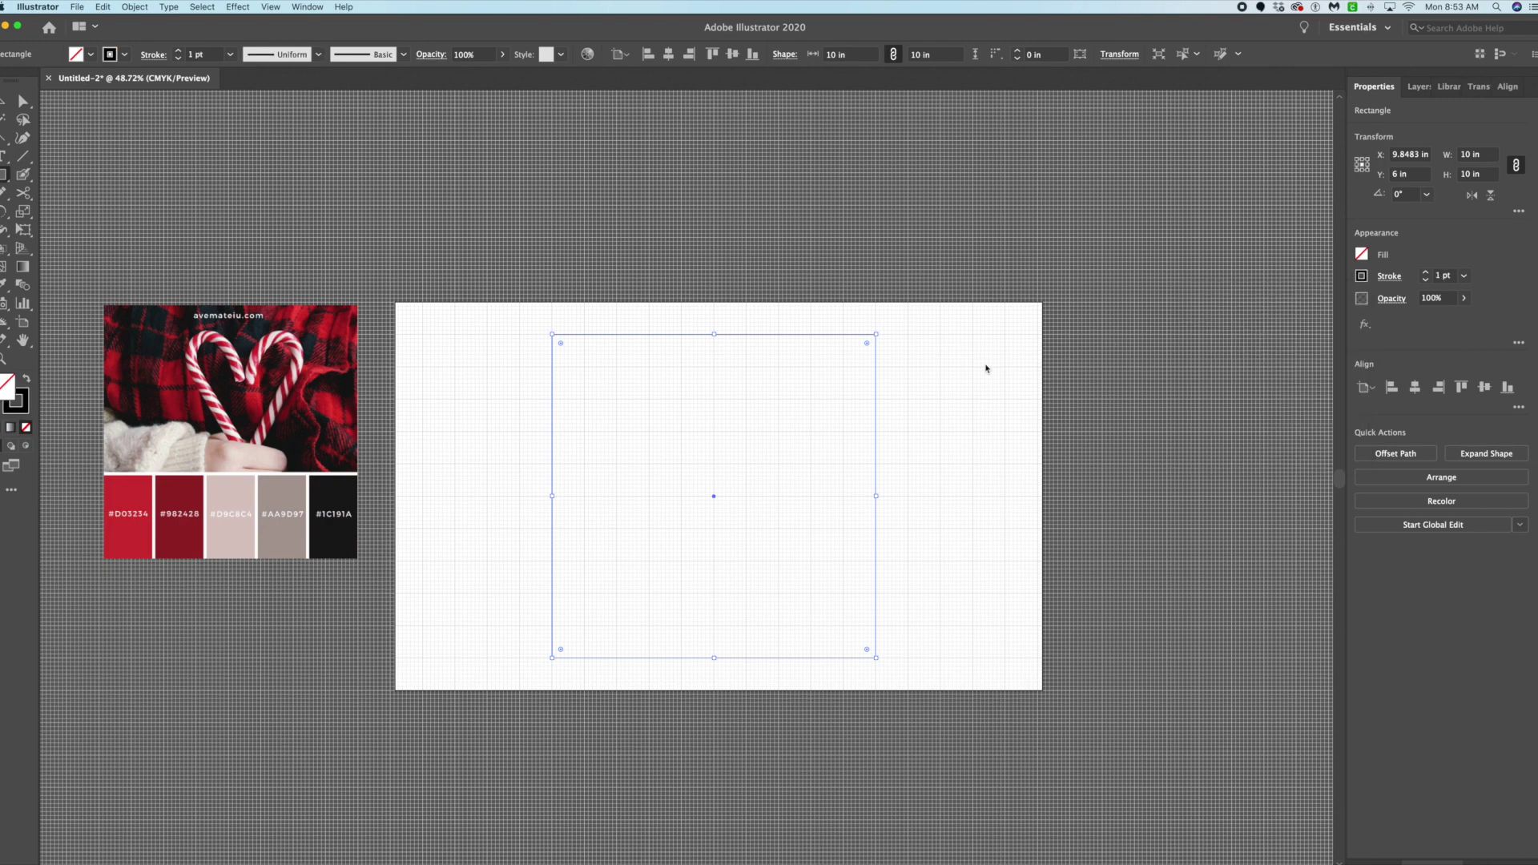
{"action": "left_click", "coordinate": [986, 368]}
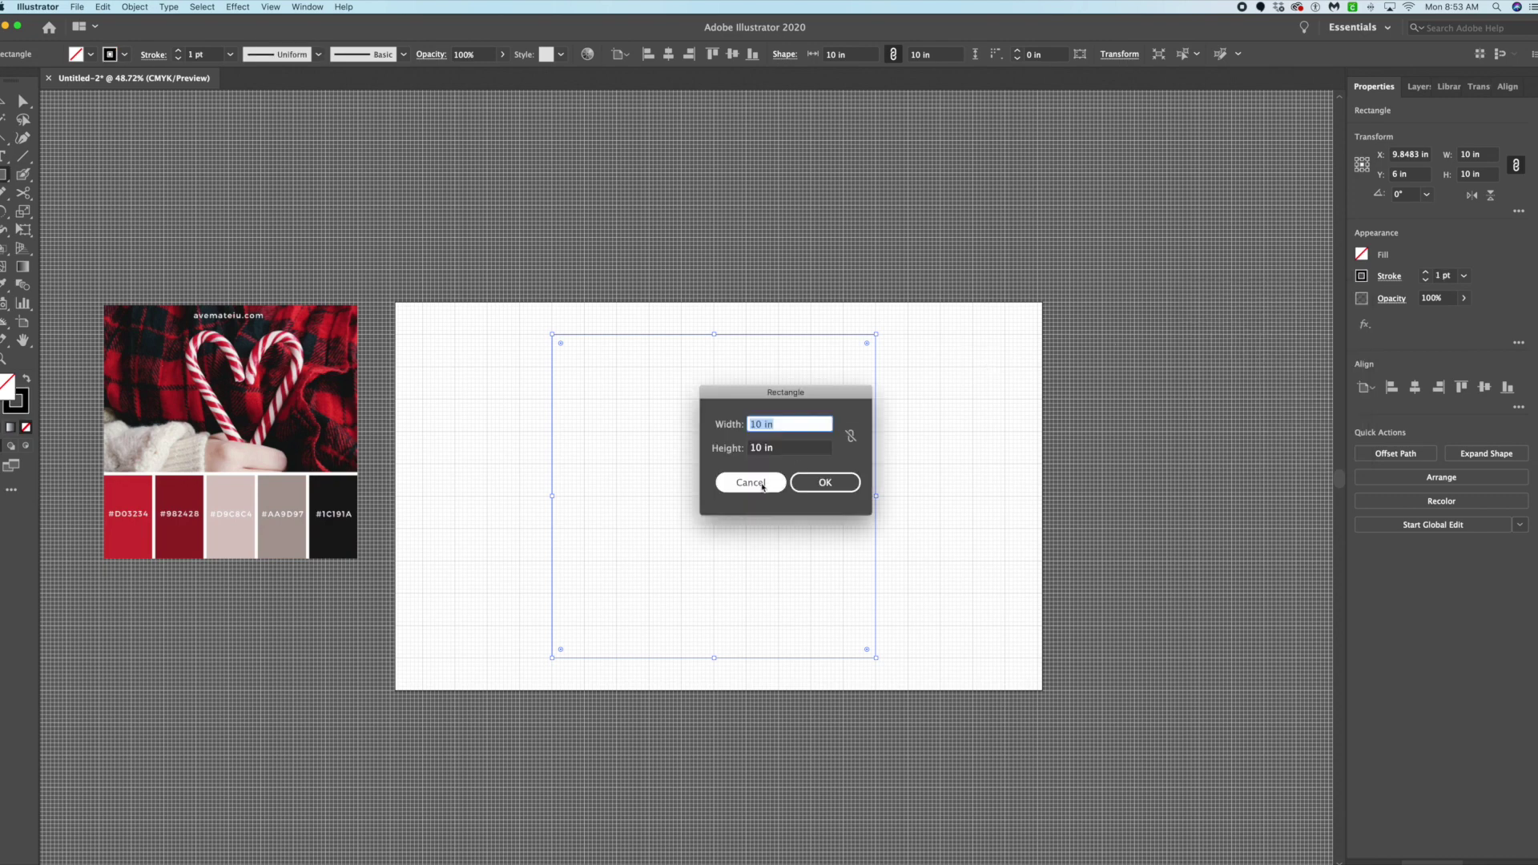
{"action": "left_click", "coordinate": [749, 482]}
{"action": "key", "text": "v"}
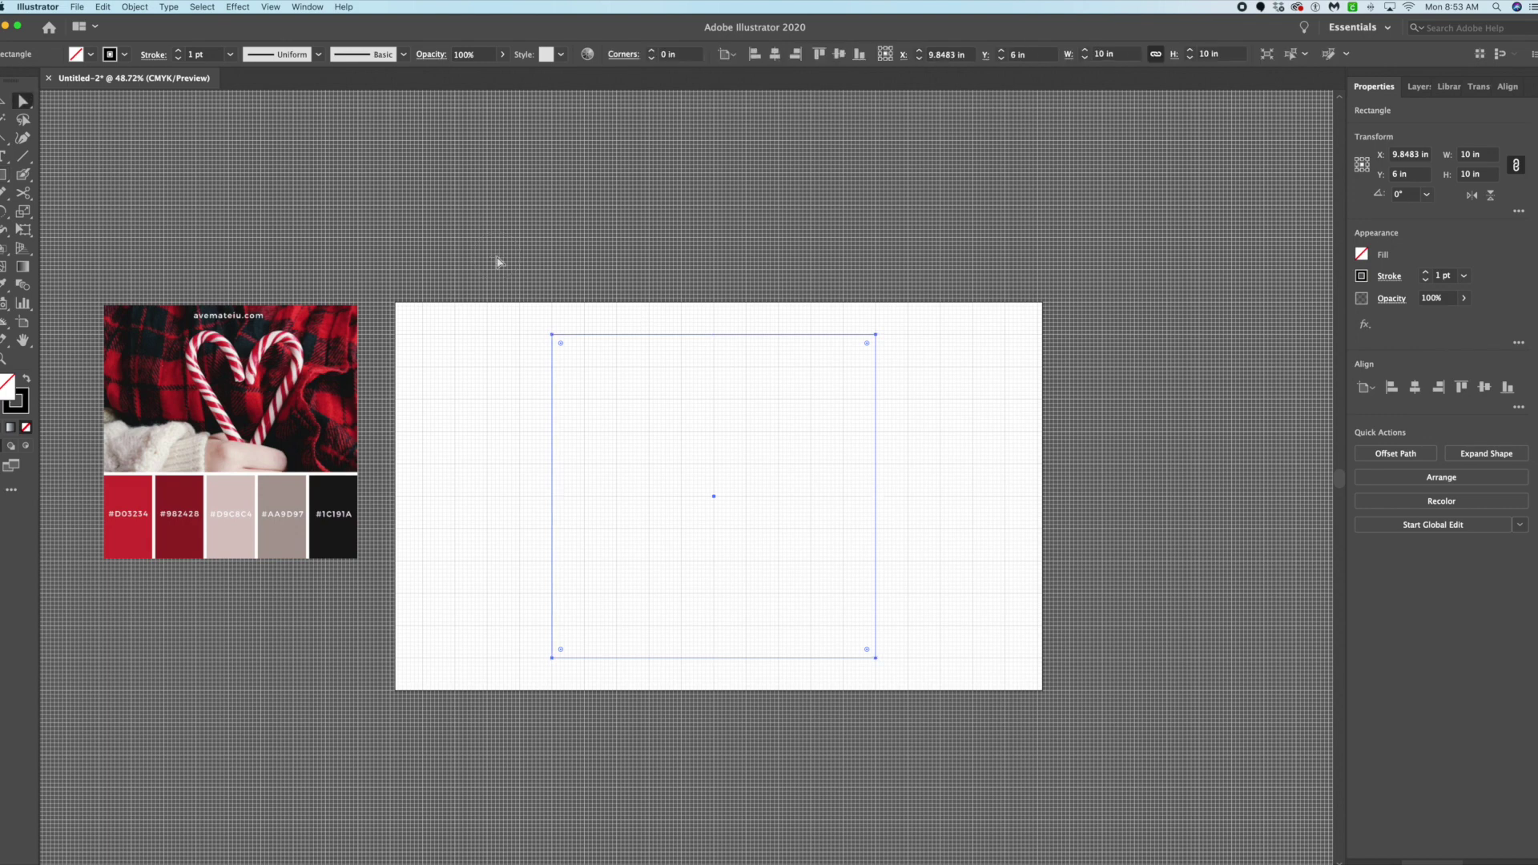
{"action": "left_click", "coordinate": [498, 255]}
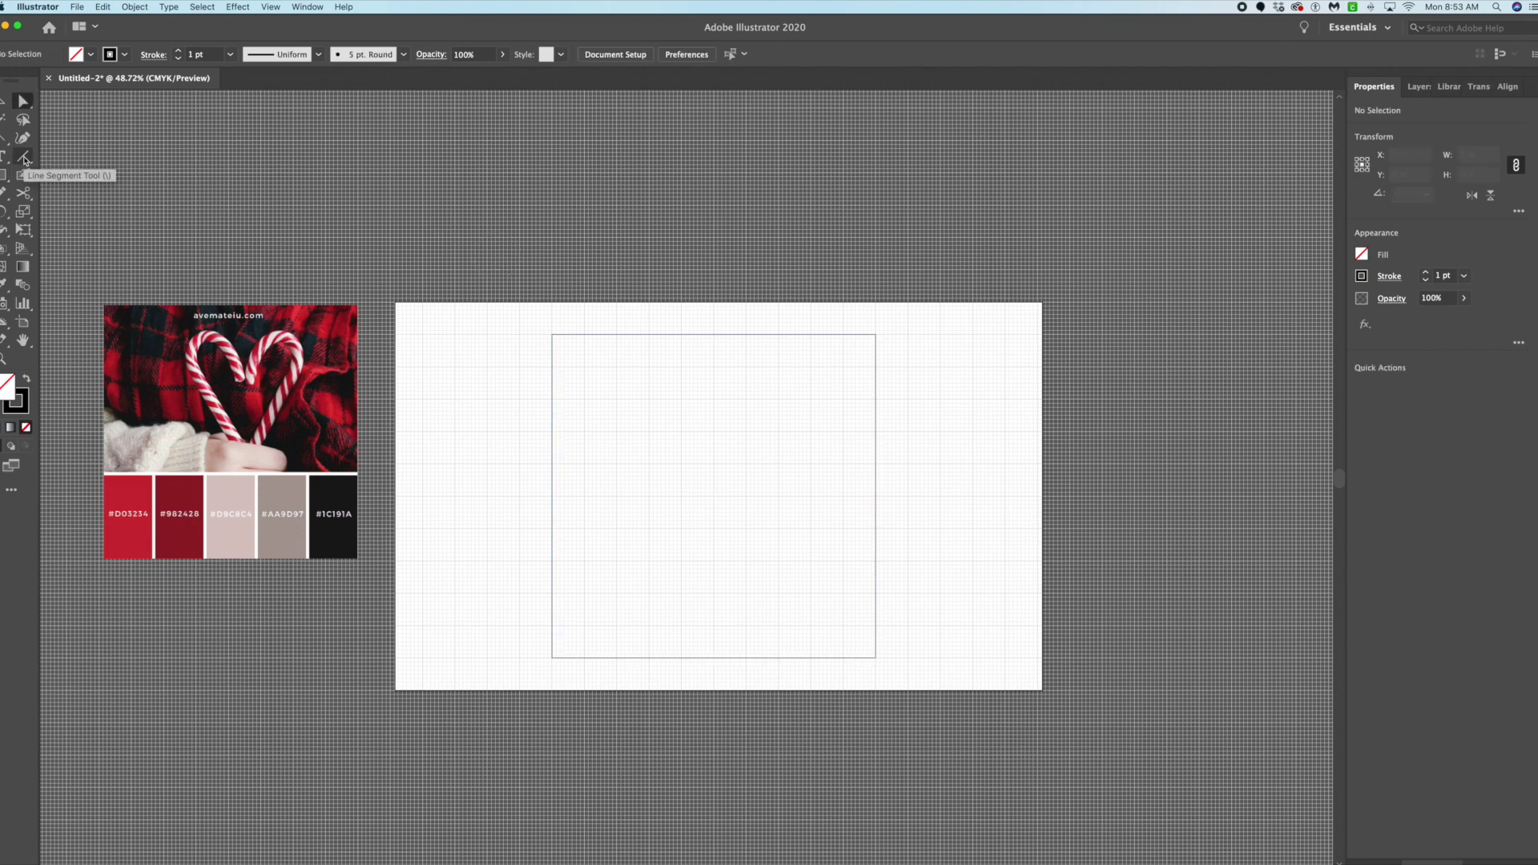
Draw both corner-to-corner diagonals and the vertical and horizontal centre lines of the square with the Line Segment tool.
{"action": "left_click", "coordinate": [24, 157]}
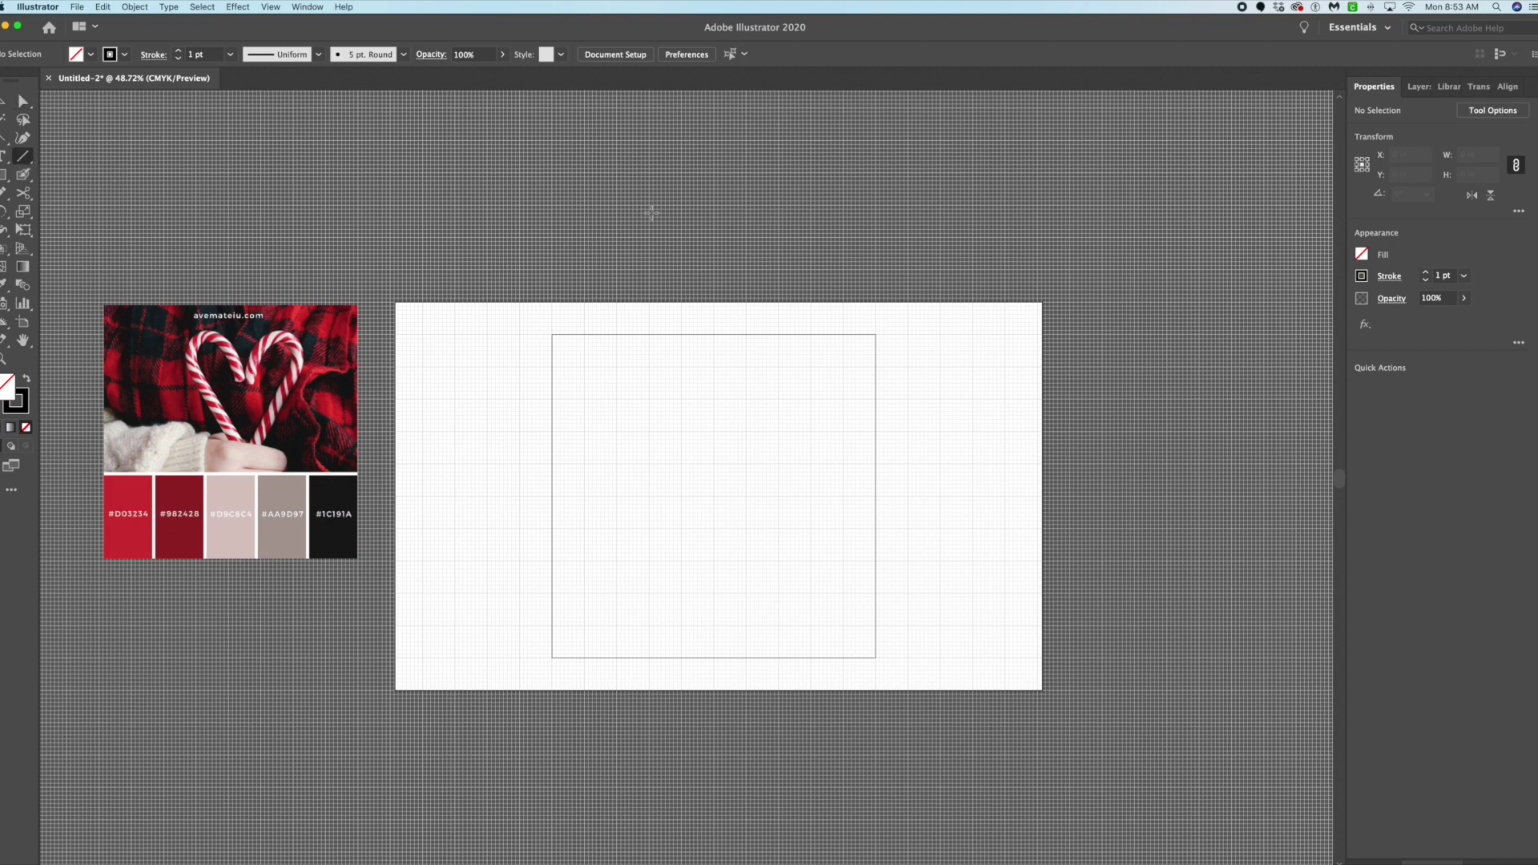
{"action": "left_click_drag", "start_coordinate": [875, 334], "coordinate": [552, 658]}
{"action": "left_click_drag", "start_coordinate": [552, 334], "coordinate": [877, 661]}
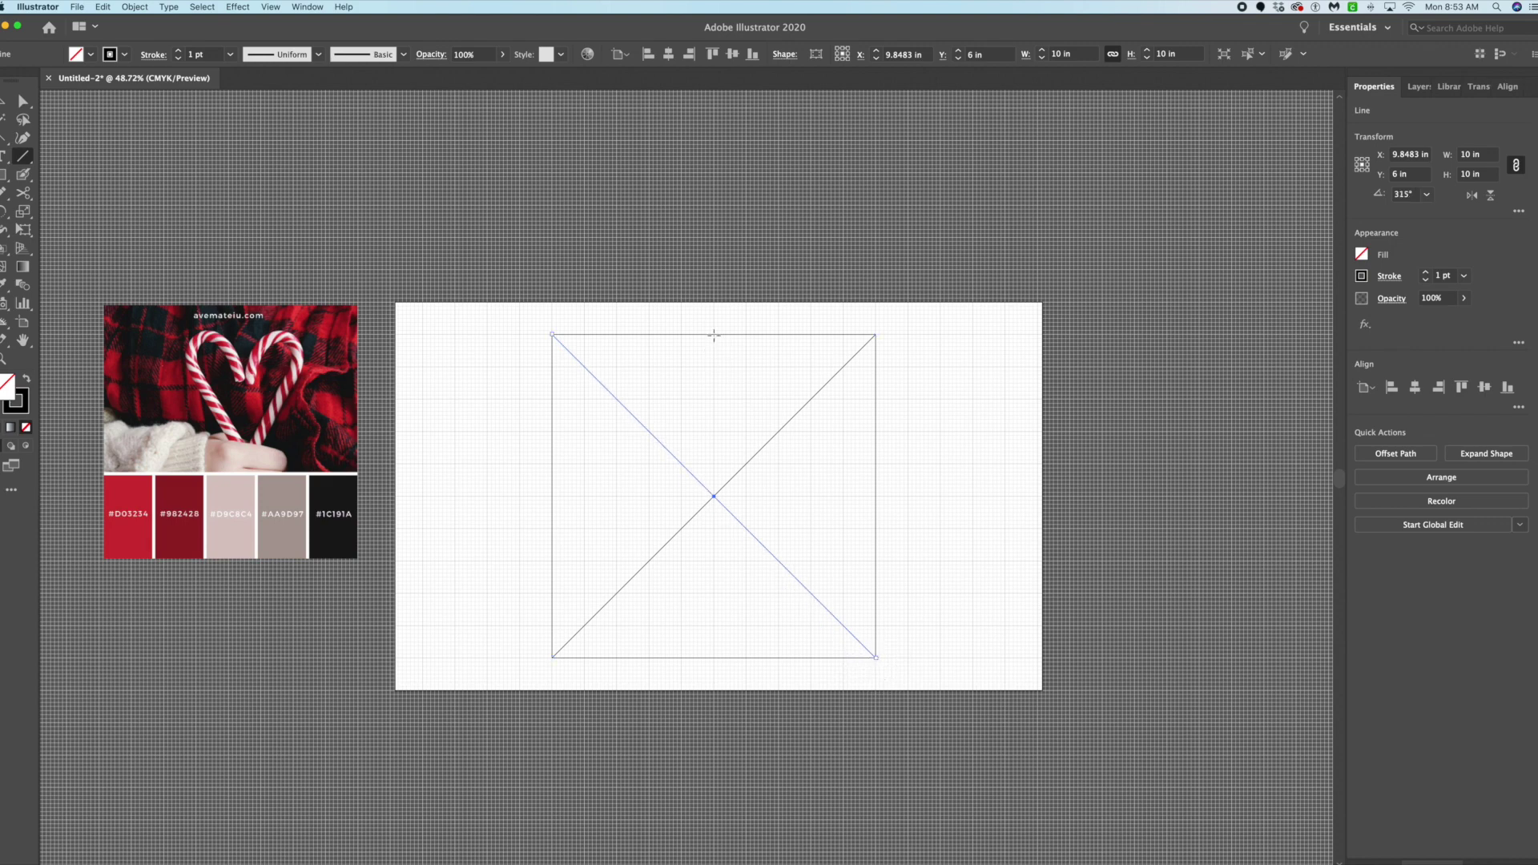
{"action": "left_click_drag", "start_coordinate": [714, 335], "coordinate": [714, 658]}
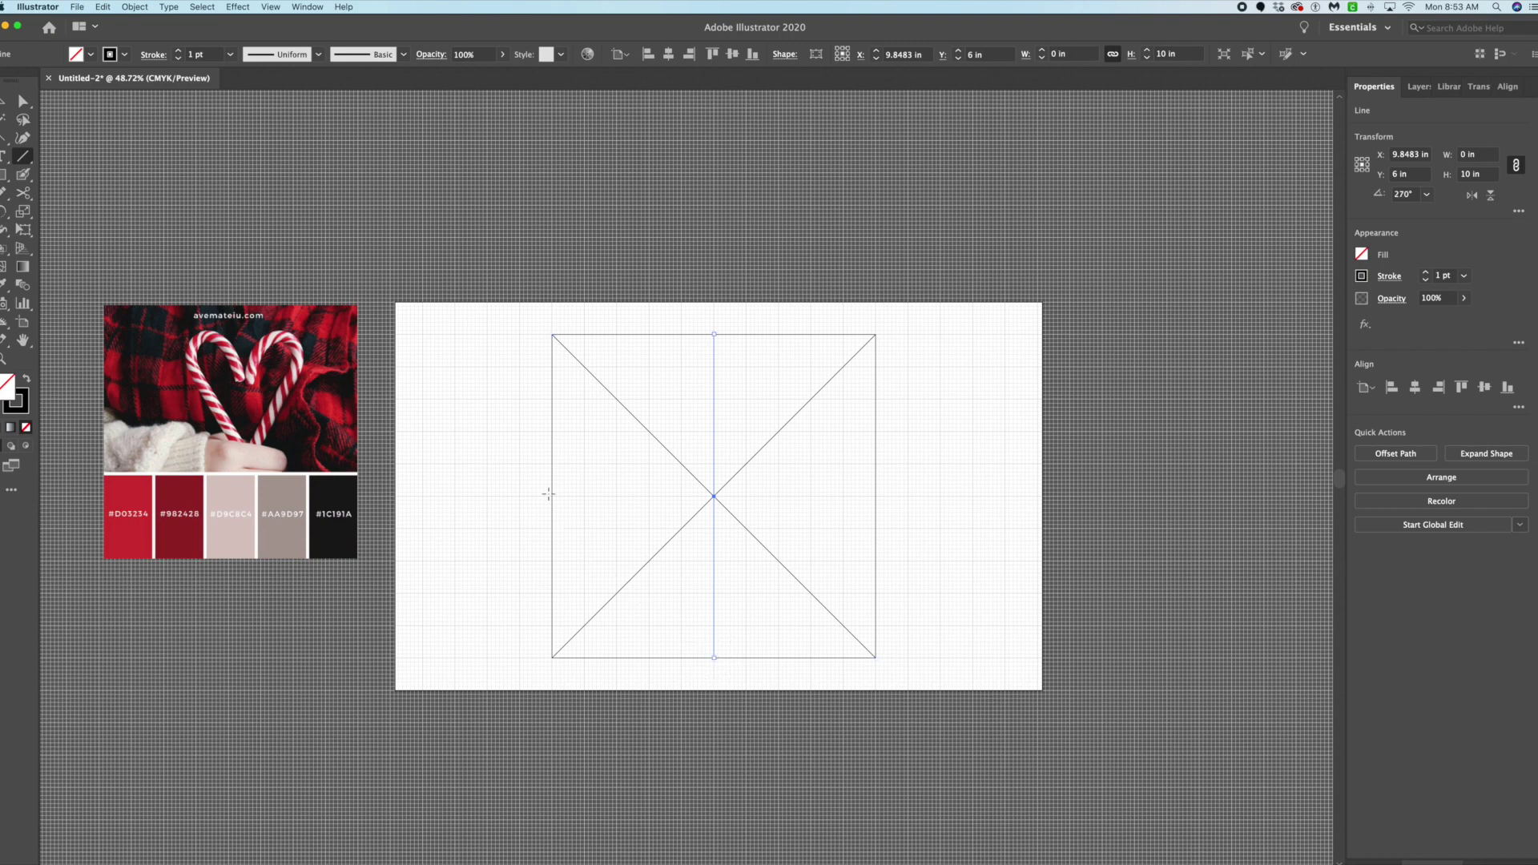
{"action": "left_click_drag", "start_coordinate": [552, 496], "coordinate": [876, 496]}
{"action": "scroll", "coordinate": [911, 477], "scroll_direction": "down", "scroll_amount": 3}
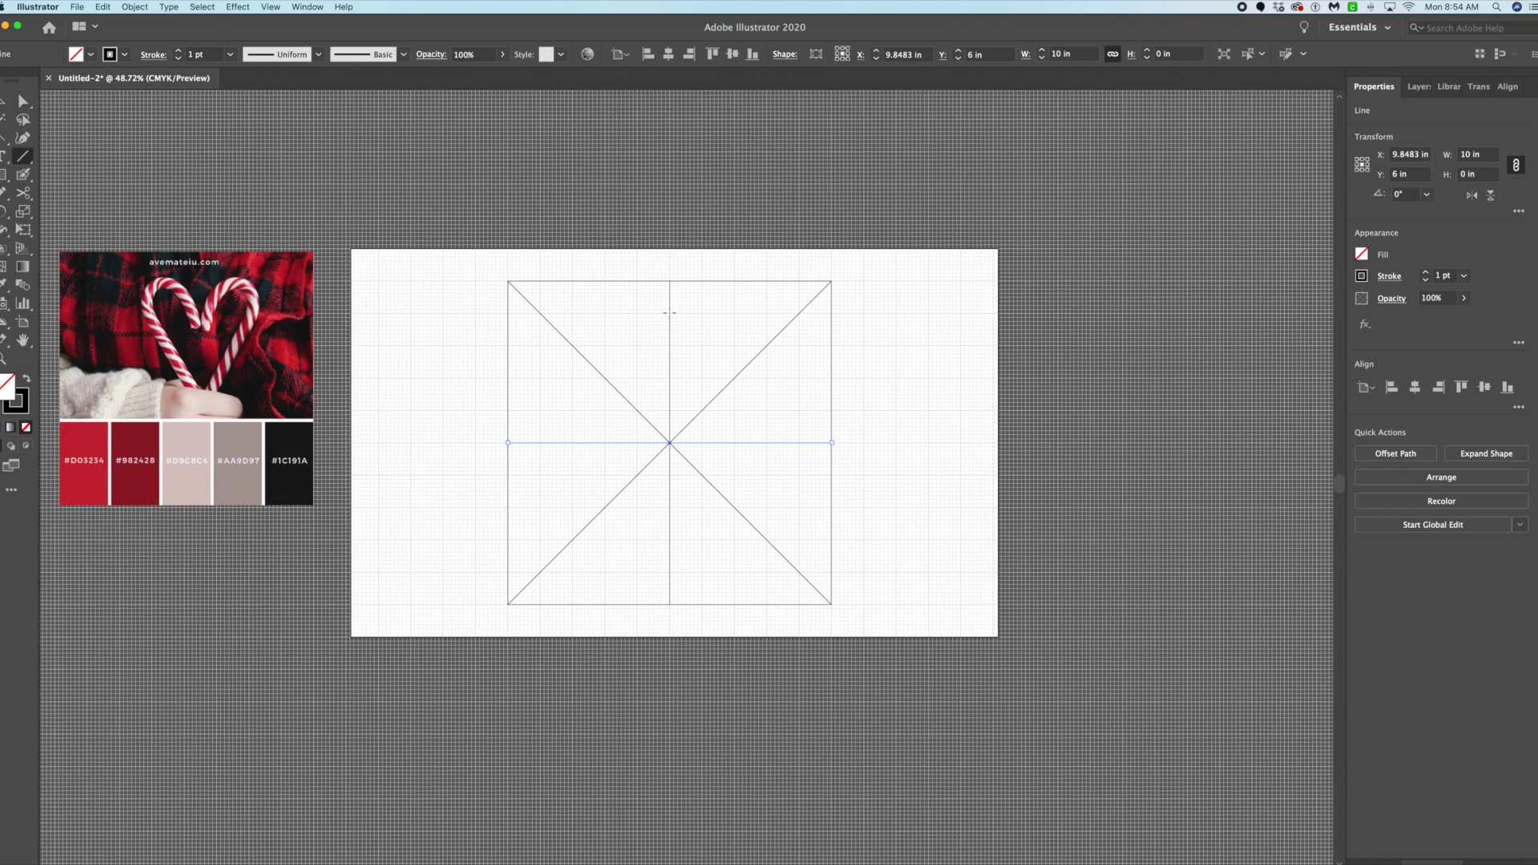
Draw a chevron peaking 1 in below the square's top edge on the vertical centre line, with 2 in vertical sides up to the edge.
{"action": "left_click_drag", "start_coordinate": [670, 313], "coordinate": [638, 346]}
{"action": "mouse_move", "coordinate": [638, 281]}
{"action": "left_mouse_down"}
{"action": "mouse_move", "coordinate": [637, 345]}
{"action": "mouse_move", "coordinate": [669, 313]}
{"action": "mouse_move", "coordinate": [702, 345]}
{"action": "left_mouse_up"}
{"action": "left_click_drag", "start_coordinate": [702, 281], "coordinate": [702, 342]}
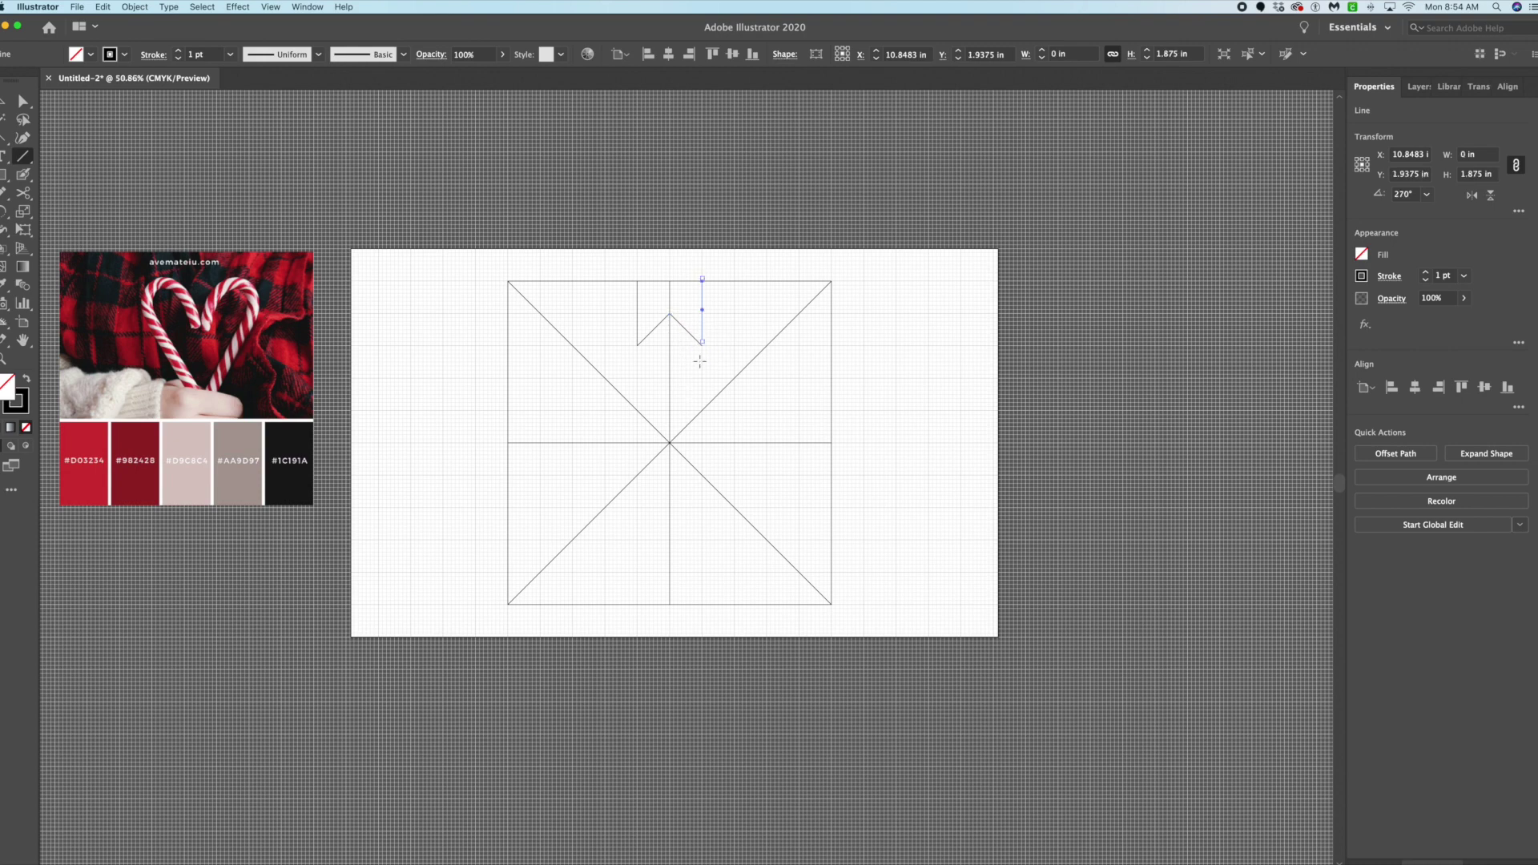
{"action": "scroll", "coordinate": [699, 361], "scroll_direction": "up", "scroll_amount": 3}
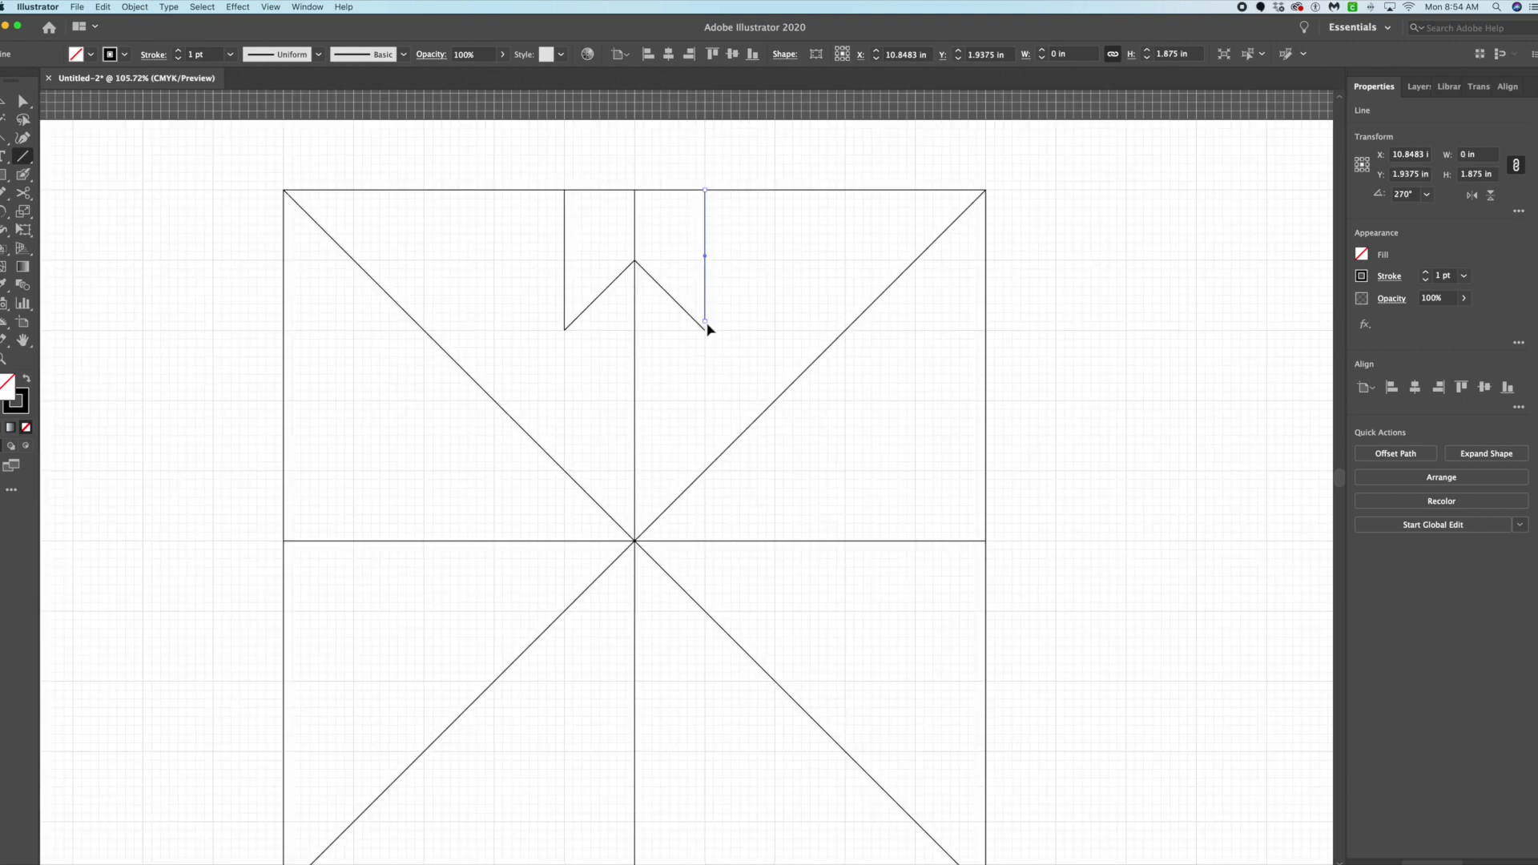
{"action": "left_click_drag", "start_coordinate": [706, 322], "coordinate": [705, 329]}
Add two chevrons below the first at 1 in spacing with vertical sides, and one above it peaking at the square's top edge.
{"action": "left_click_drag", "start_coordinate": [635, 329], "coordinate": [565, 400]}
{"action": "left_click_drag", "start_coordinate": [565, 329], "coordinate": [565, 400]}
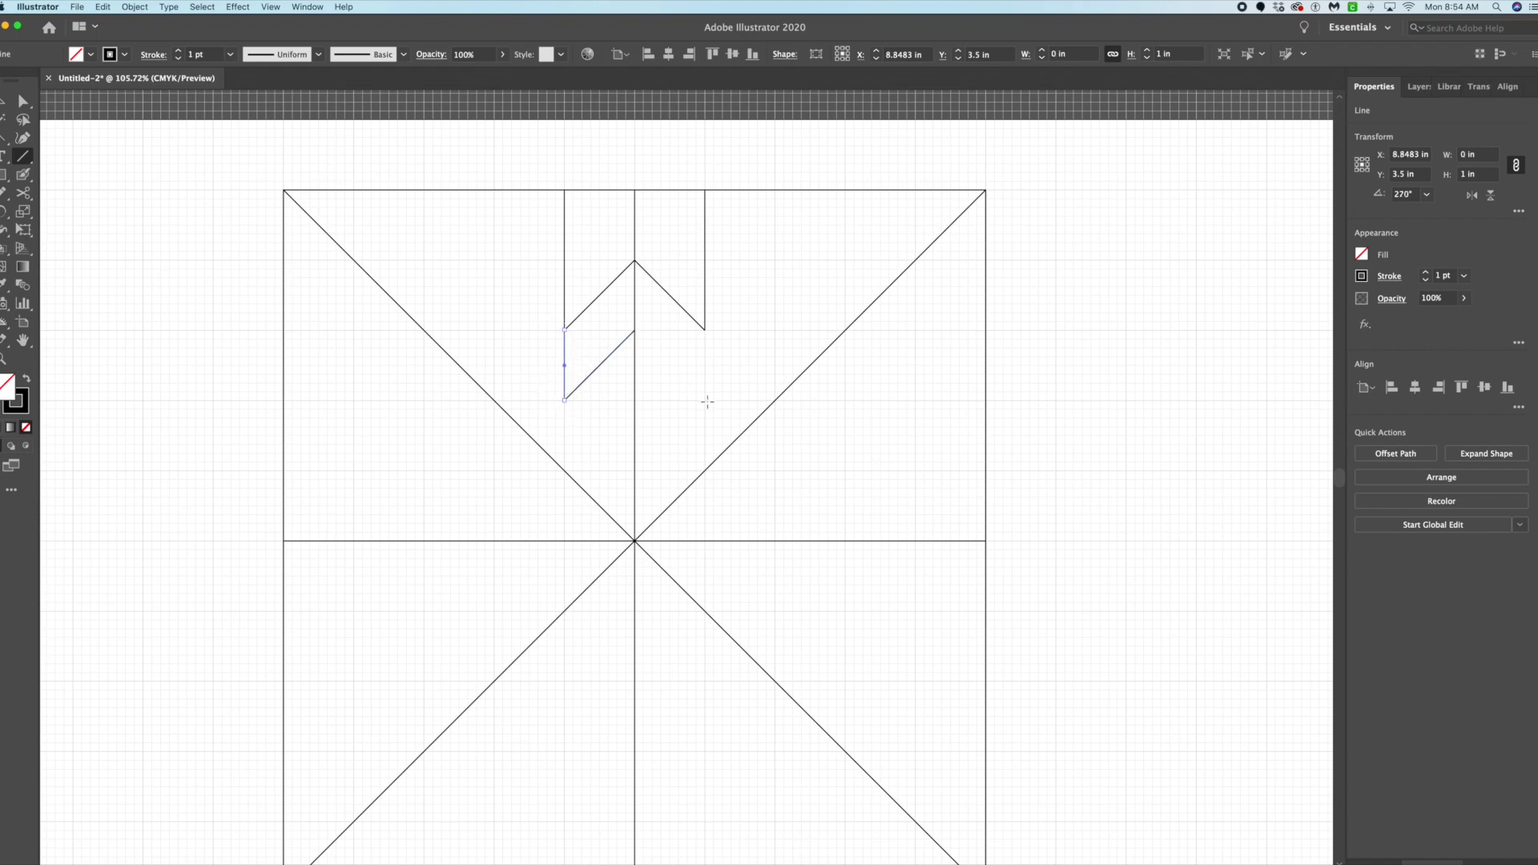
{"action": "mouse_move", "coordinate": [705, 400]}
{"action": "left_mouse_down"}
{"action": "mouse_move", "coordinate": [635, 329]}
{"action": "mouse_move", "coordinate": [705, 329]}
{"action": "mouse_move", "coordinate": [705, 400]}
{"action": "left_mouse_up"}
{"action": "left_click_drag", "start_coordinate": [635, 399], "coordinate": [565, 470]}
{"action": "left_click_drag", "start_coordinate": [565, 401], "coordinate": [565, 469]}
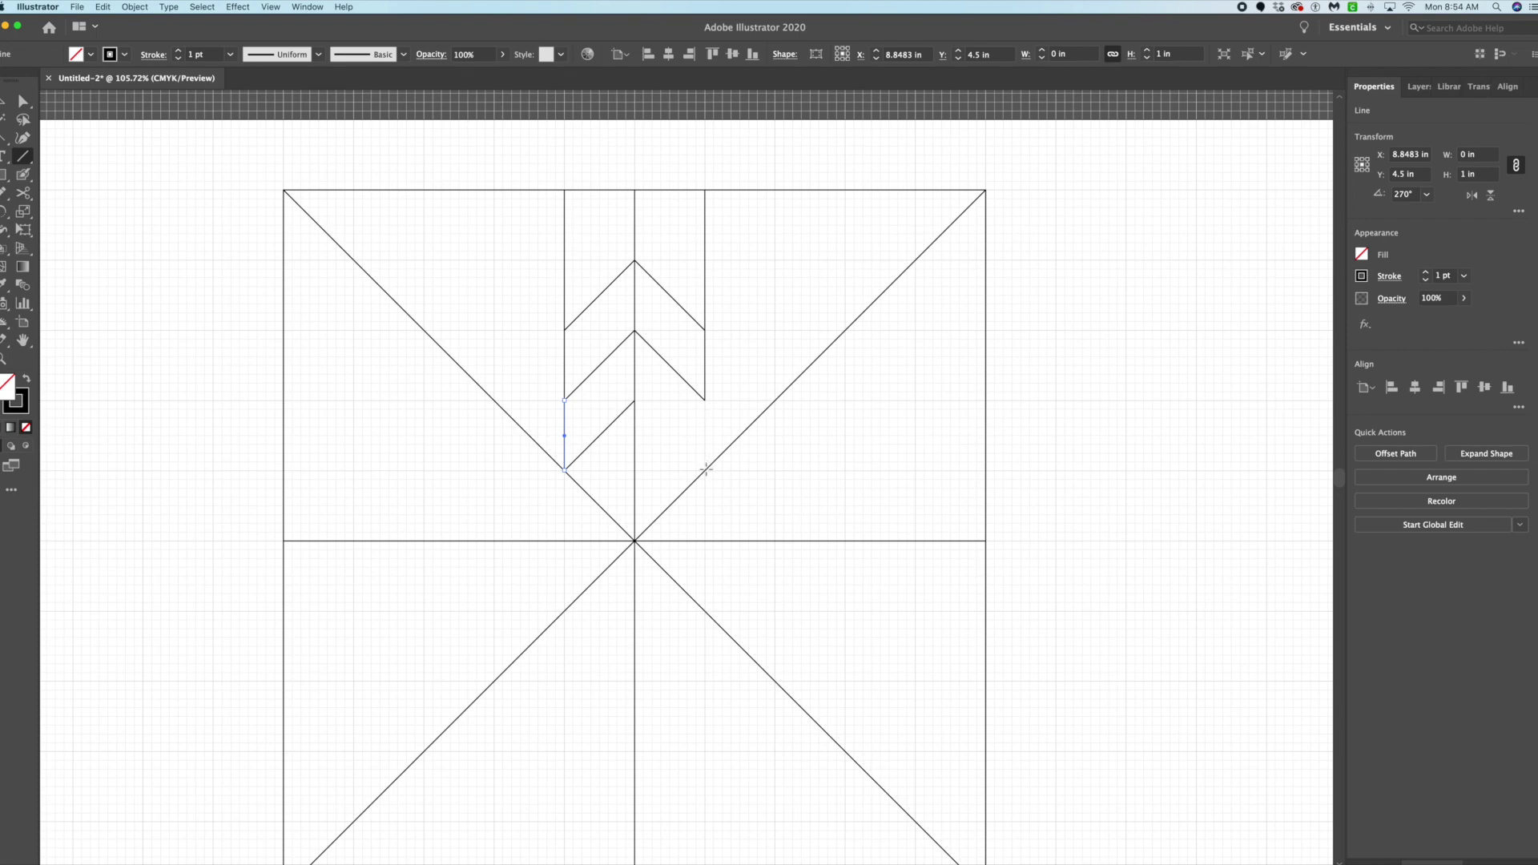
{"action": "mouse_move", "coordinate": [705, 470]}
{"action": "left_mouse_down"}
{"action": "mouse_move", "coordinate": [636, 399]}
{"action": "mouse_move", "coordinate": [704, 423]}
{"action": "mouse_move", "coordinate": [705, 470]}
{"action": "left_mouse_up"}
{"action": "left_click_drag", "start_coordinate": [635, 190], "coordinate": [565, 260]}
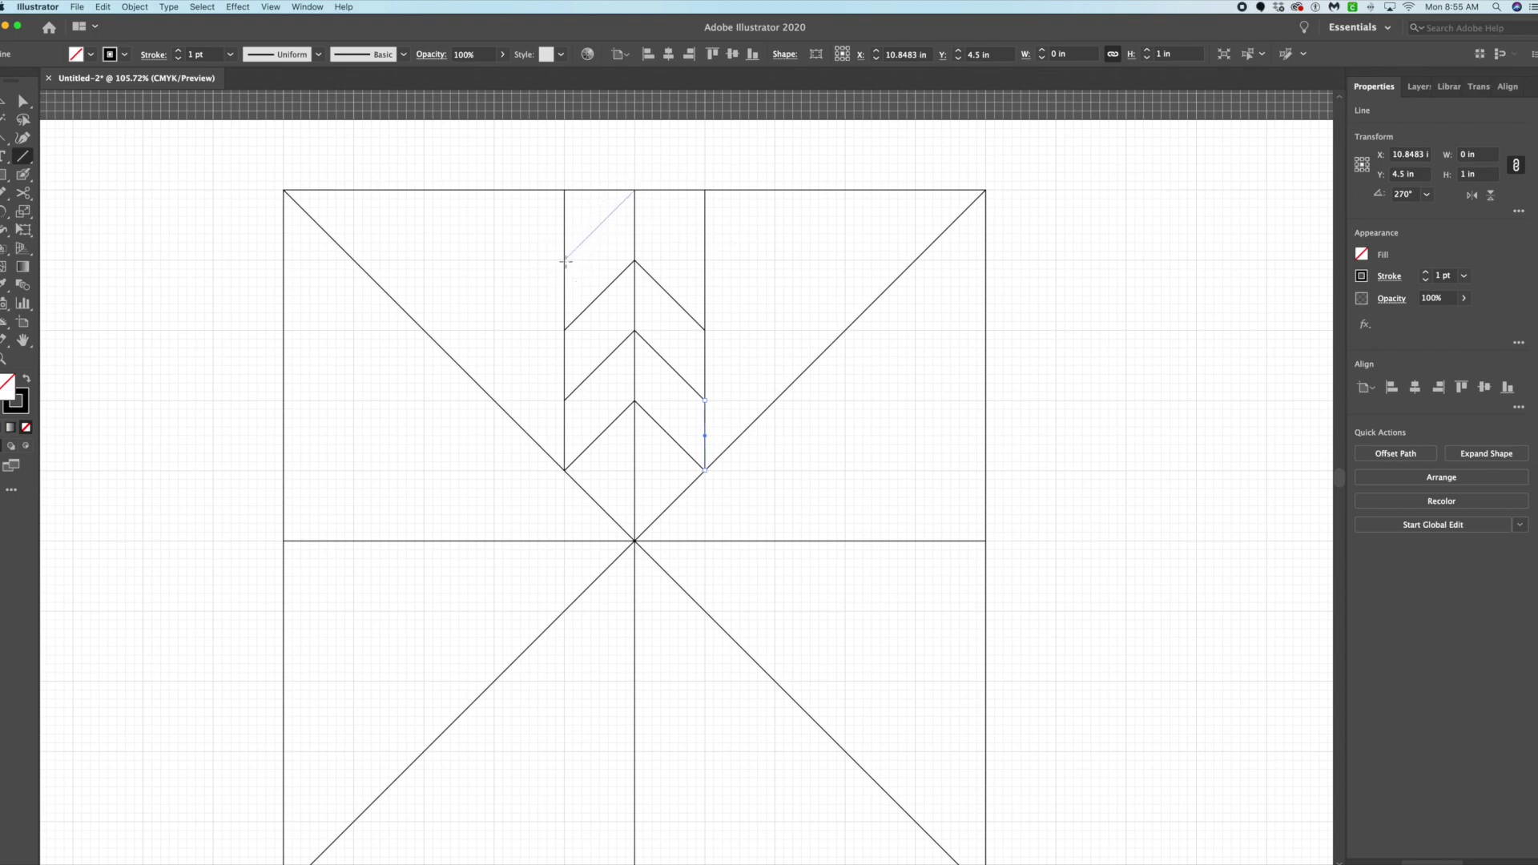
{"action": "left_click_drag", "start_coordinate": [705, 258], "coordinate": [635, 191]}
Draw three parallel 45° lines on each side, from the ends of the upper three chevrons outward to the square's top edge.
{"action": "left_click_drag", "start_coordinate": [705, 329], "coordinate": [845, 191]}
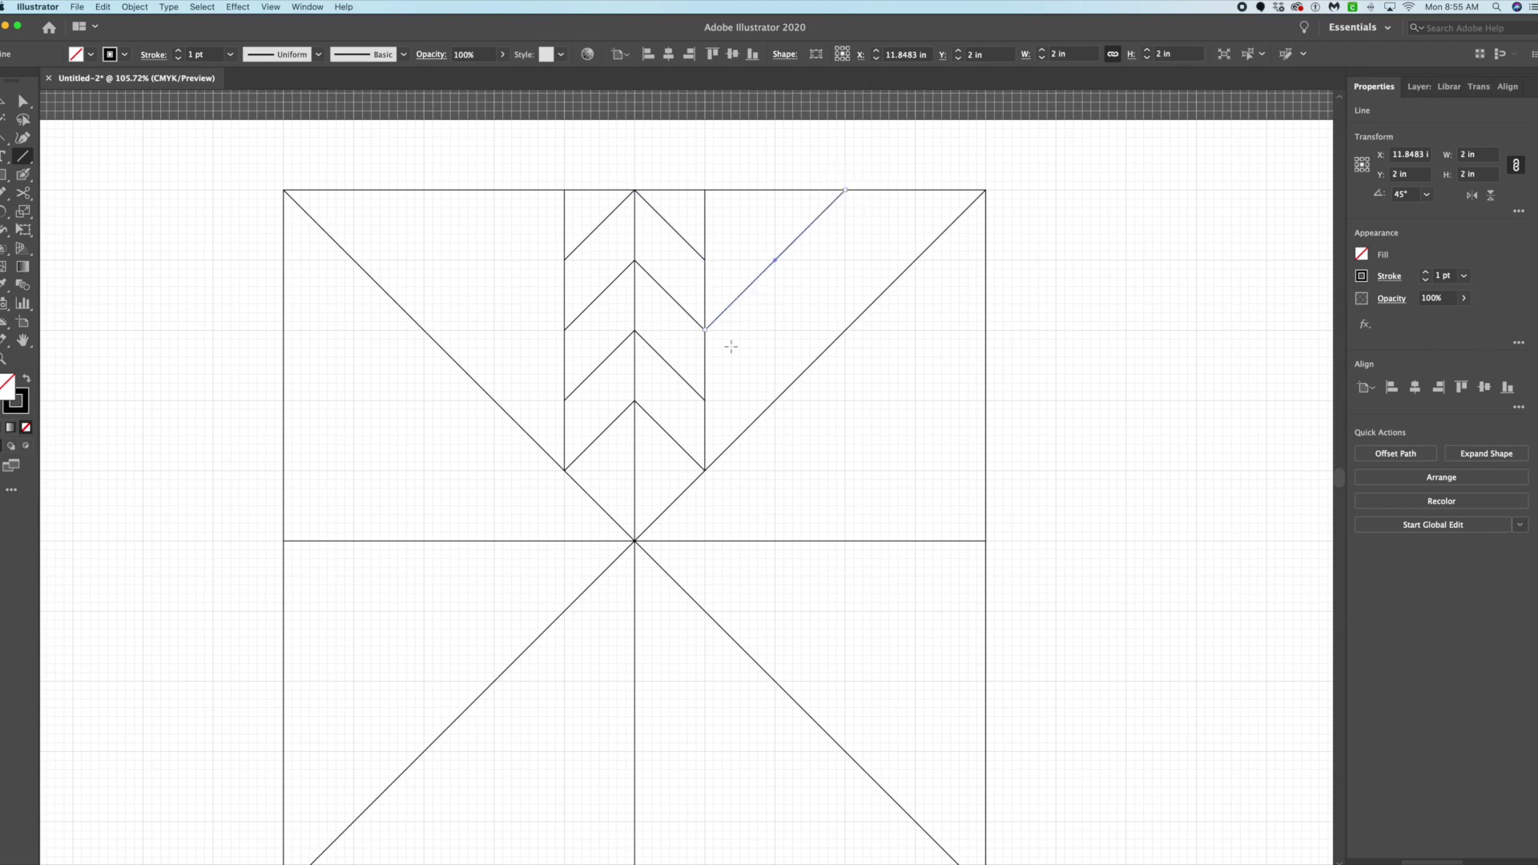
{"action": "left_click_drag", "start_coordinate": [705, 398], "coordinate": [916, 191]}
{"action": "left_click_drag", "start_coordinate": [705, 259], "coordinate": [775, 190]}
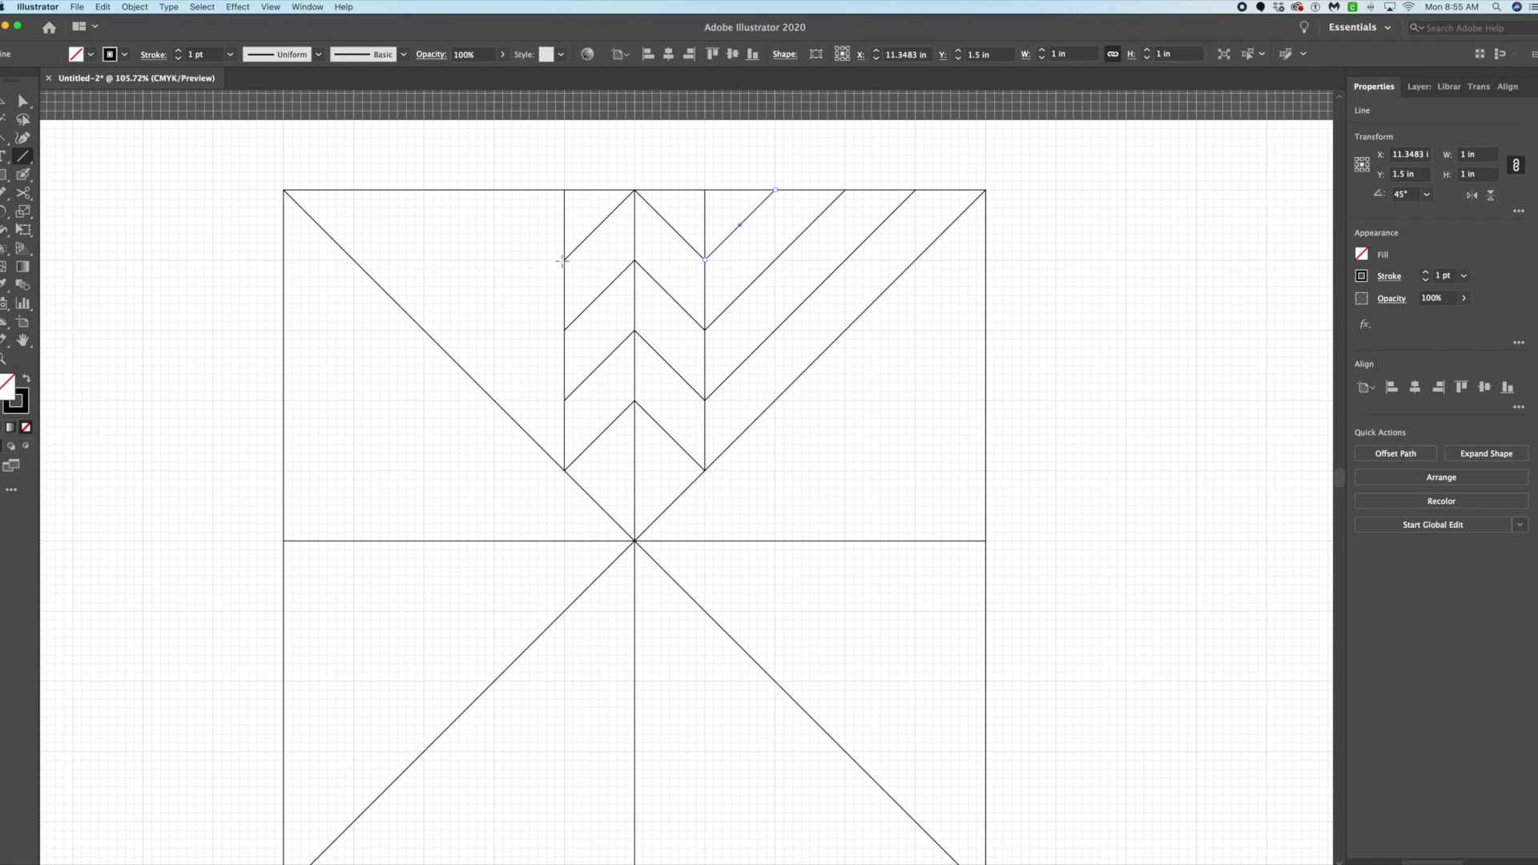
{"action": "left_click_drag", "start_coordinate": [564, 259], "coordinate": [494, 190]}
{"action": "left_click_drag", "start_coordinate": [564, 329], "coordinate": [425, 189]}
{"action": "left_click_drag", "start_coordinate": [563, 399], "coordinate": [353, 190]}
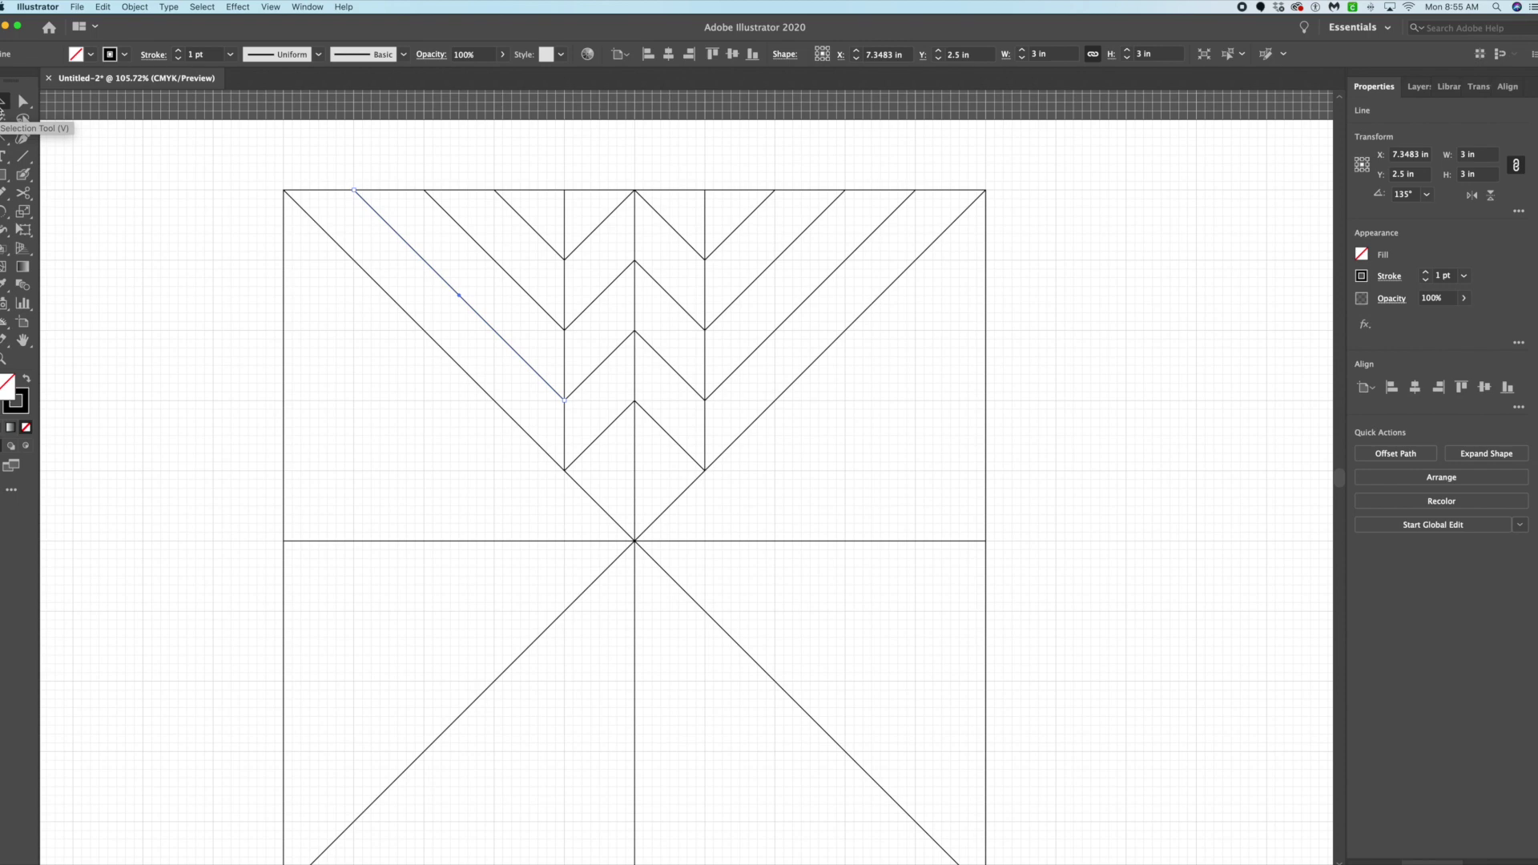
Select only the chevrons, their vertical sides and the parallel angled lines, excluding the square, its full diagonals and its centre lines.
{"action": "left_click_drag", "start_coordinate": [838, 474], "coordinate": [436, 206]}
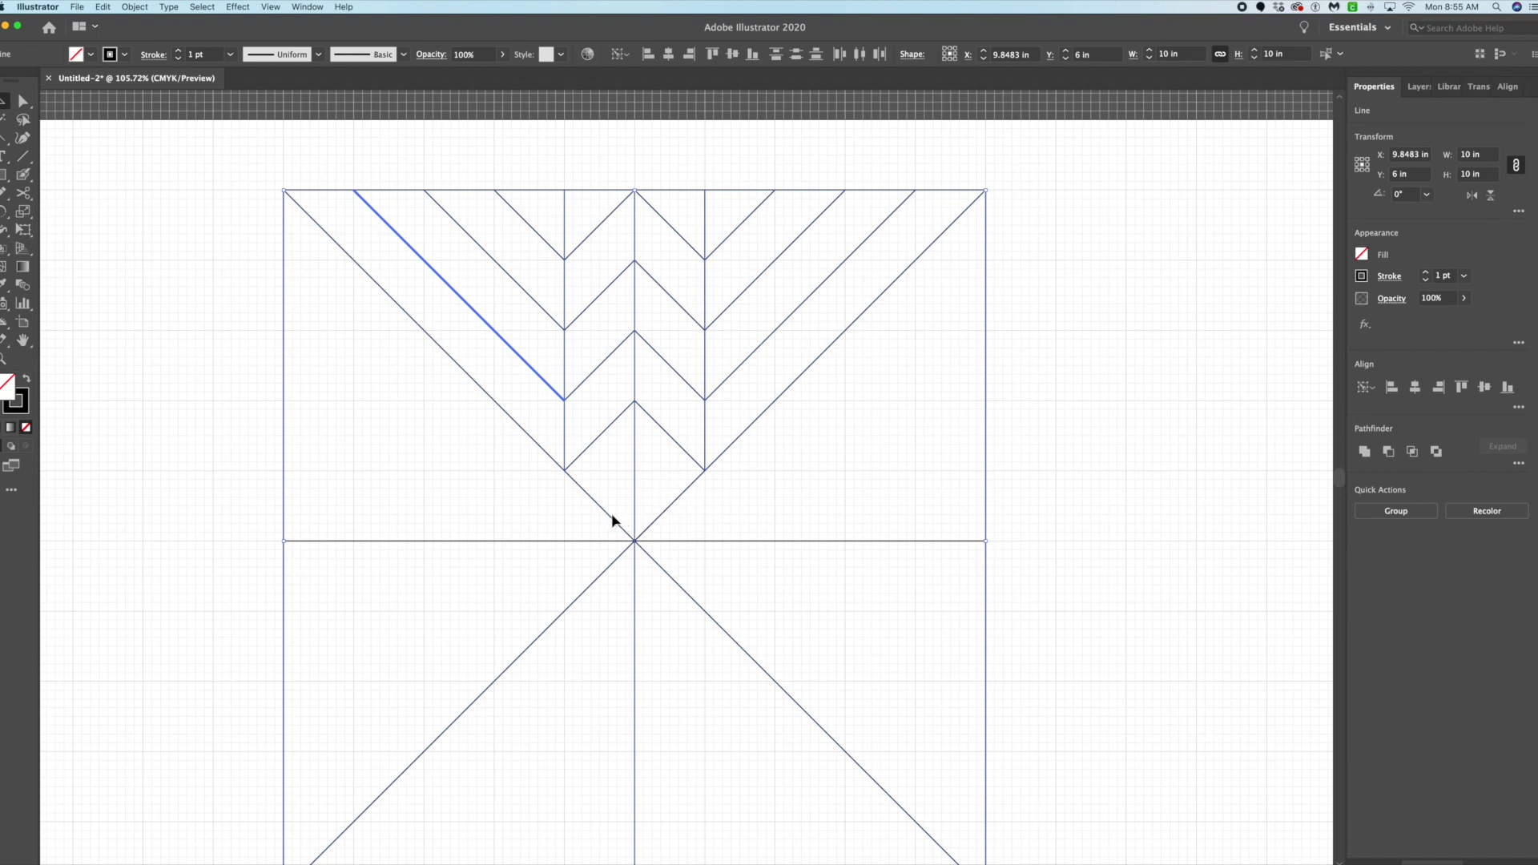
{"action": "key", "text": "super+d"}
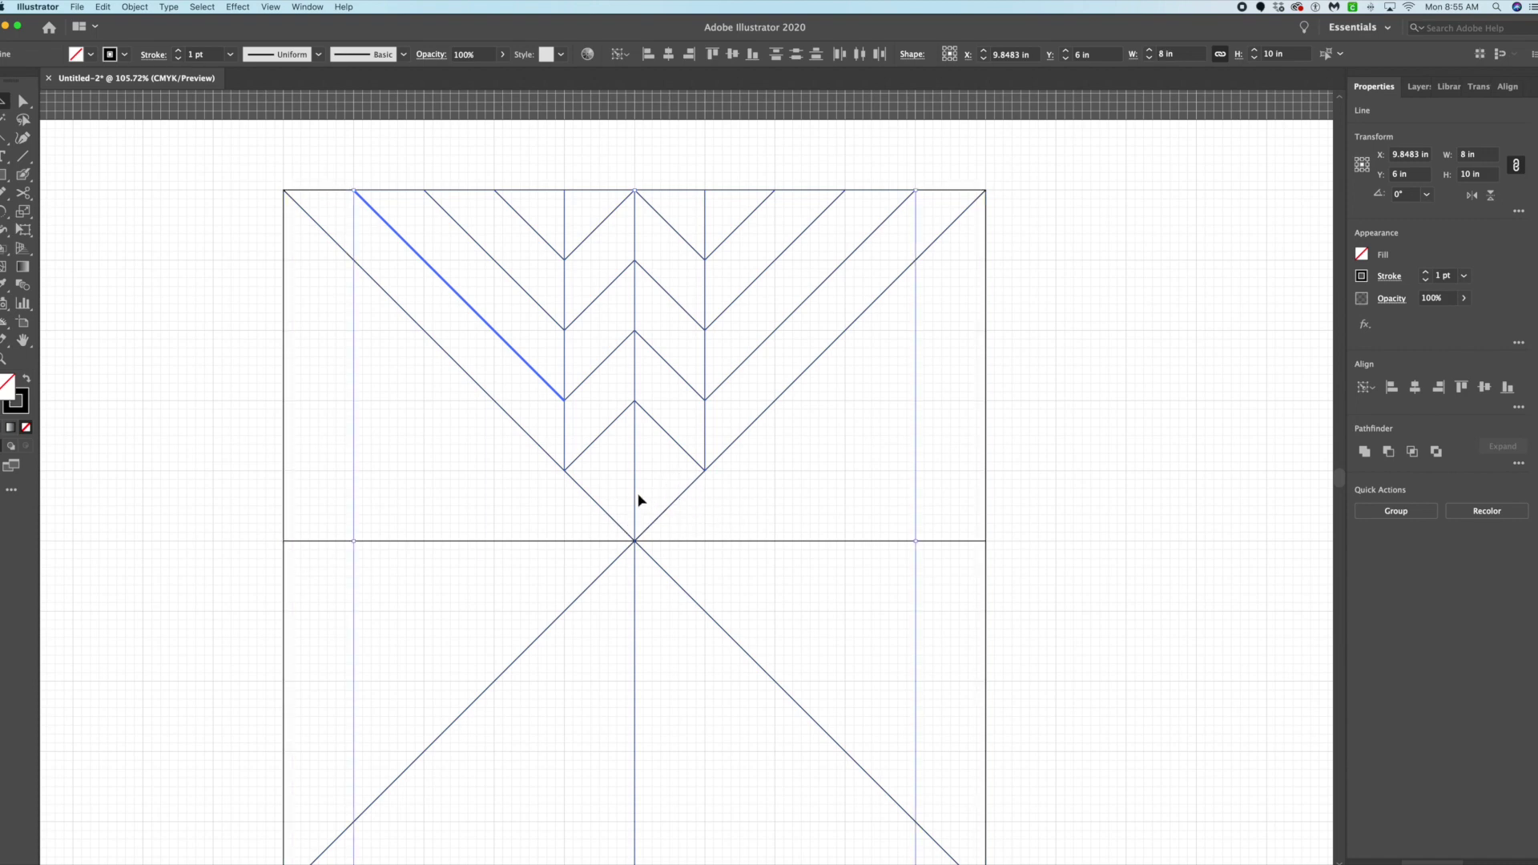
{"action": "type", "text": "4"}
{"action": "key", "text": "Return"}
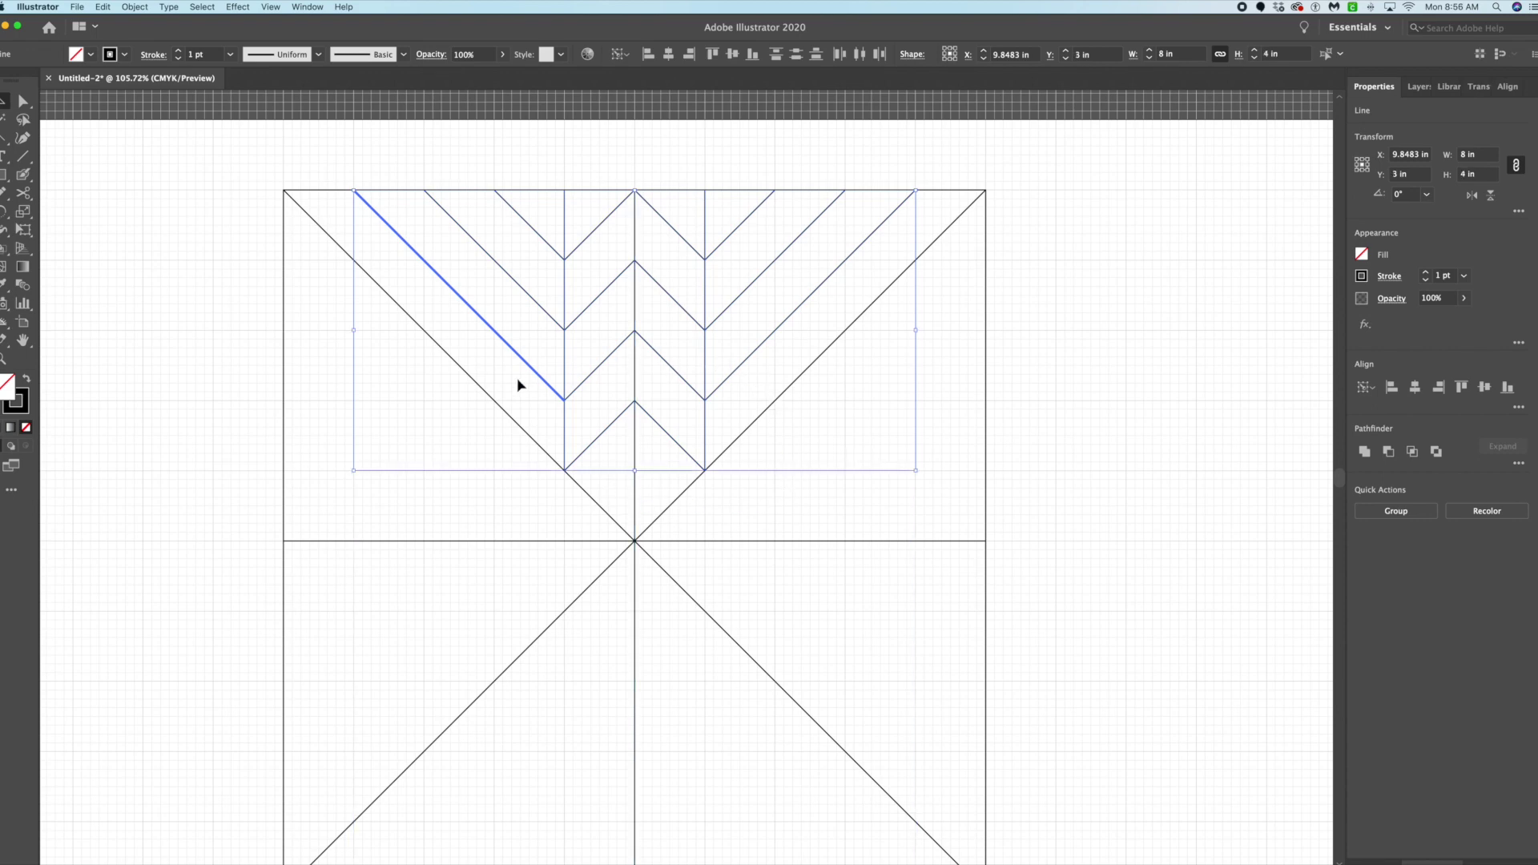
{"action": "right_click", "coordinate": [730, 349]}
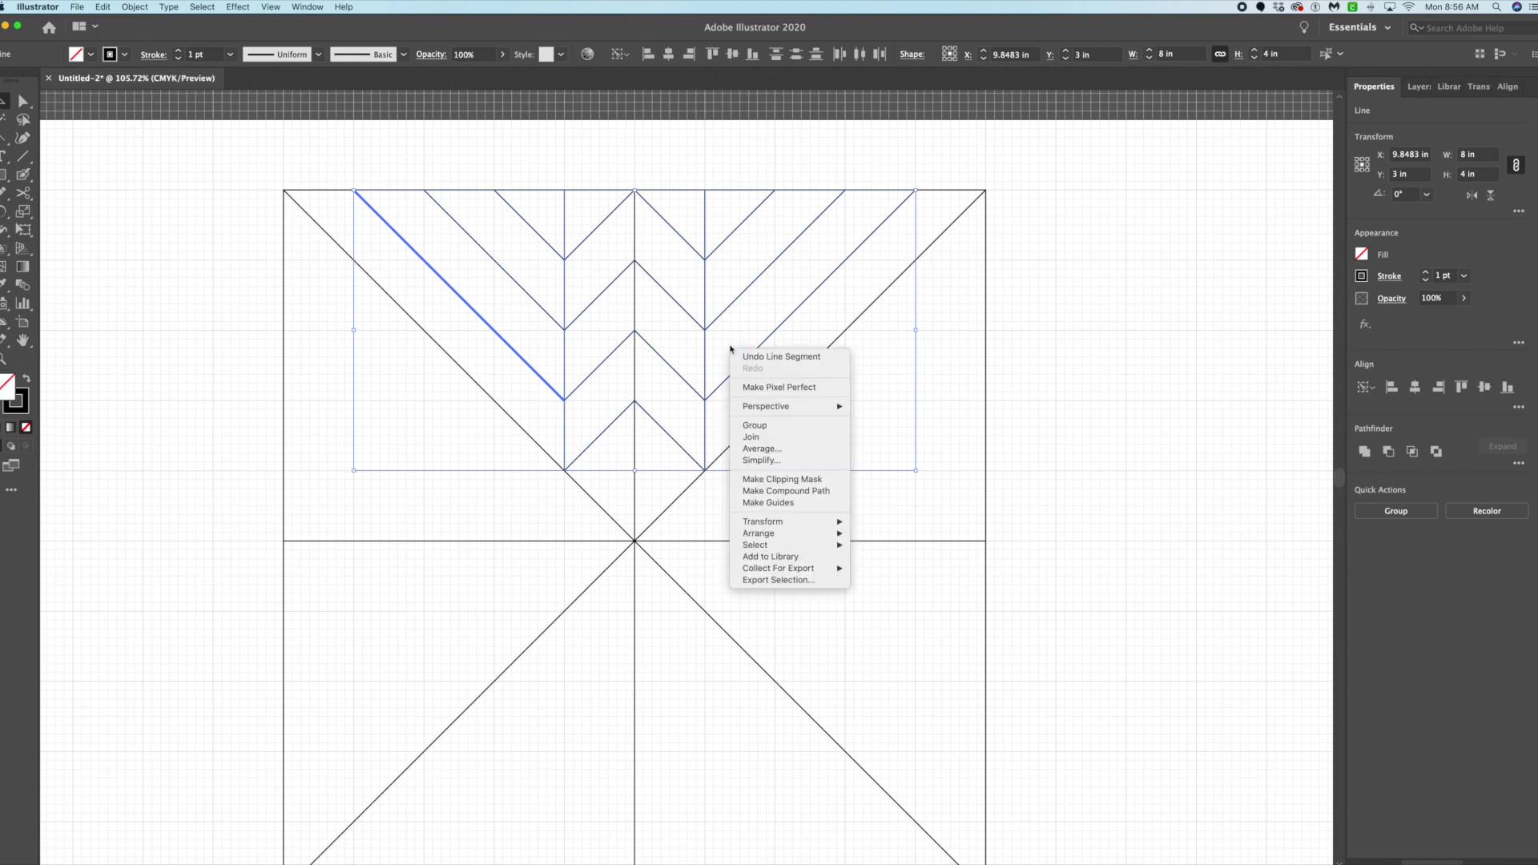
{"action": "mouse_move", "coordinate": [776, 528]}
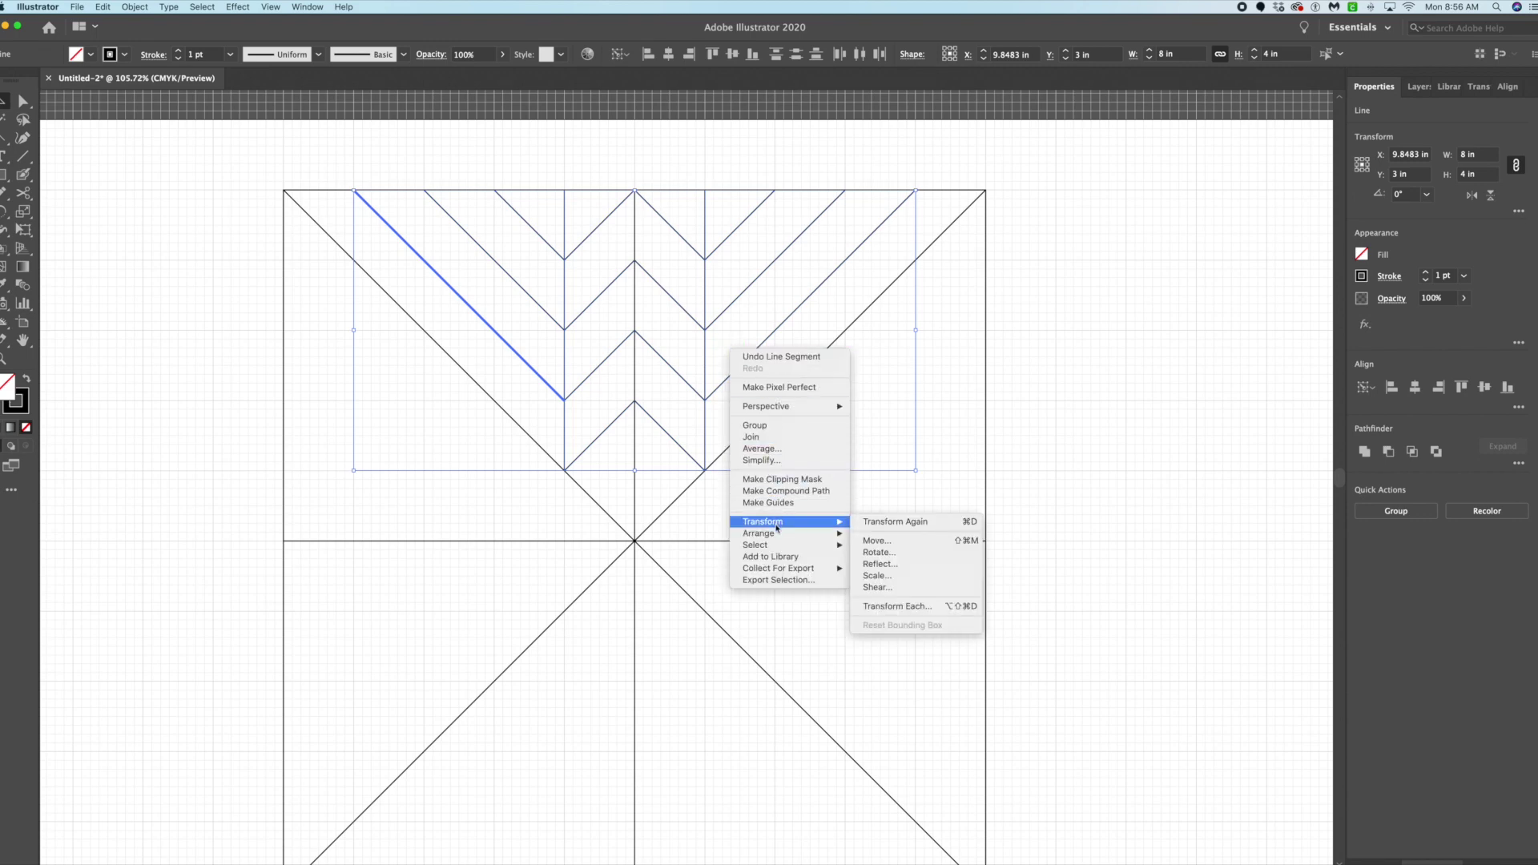
{"action": "left_click", "coordinate": [153, 197]}
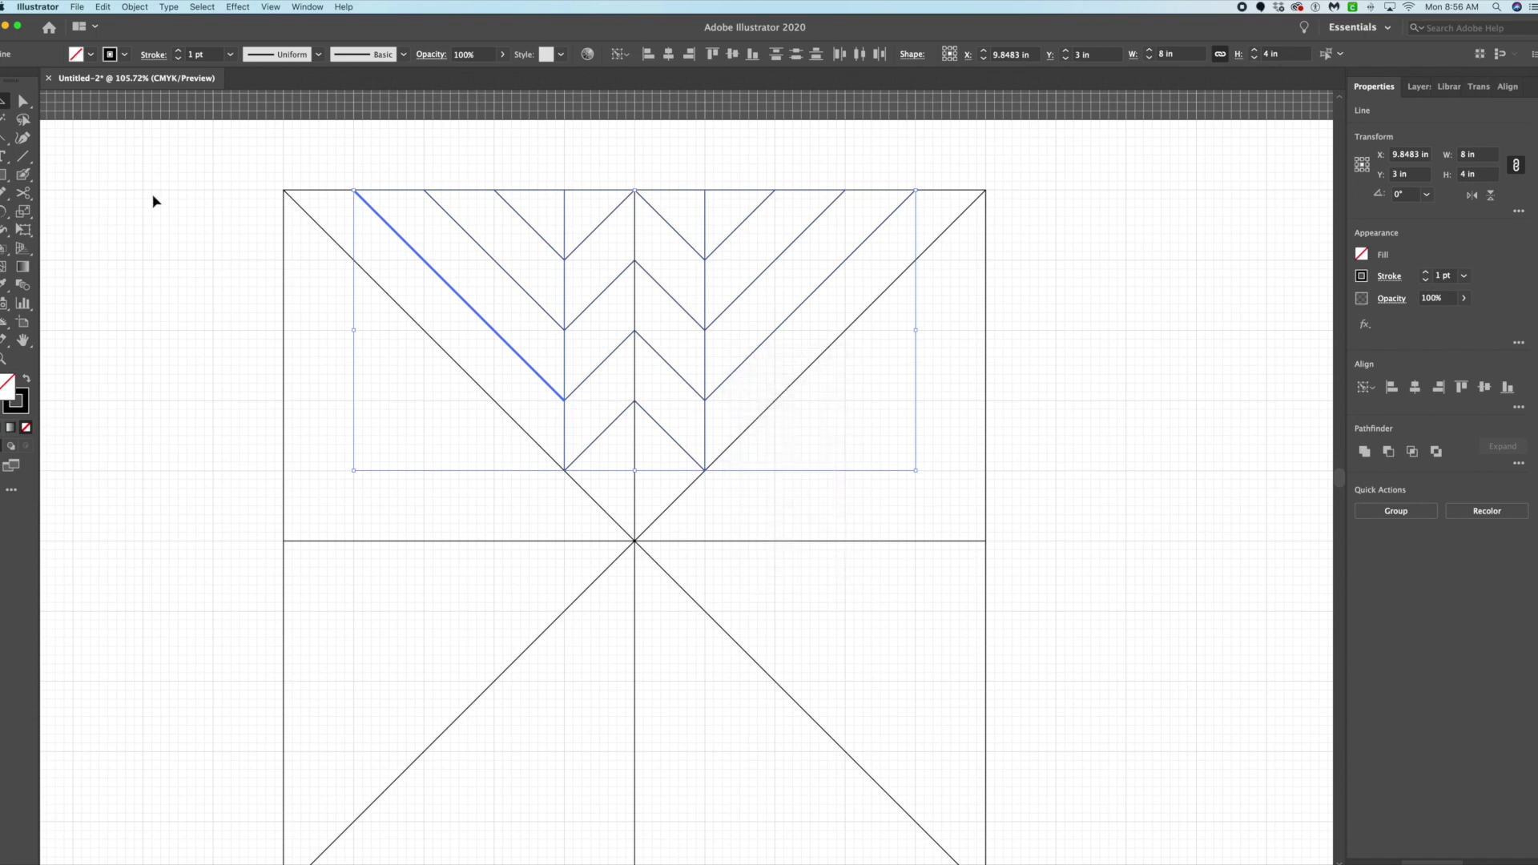
Create a copy of the selected lines rotated 90° and move it to the square's left edge, centred on the horizontal centre line.
{"action": "left_click", "coordinate": [134, 7]}
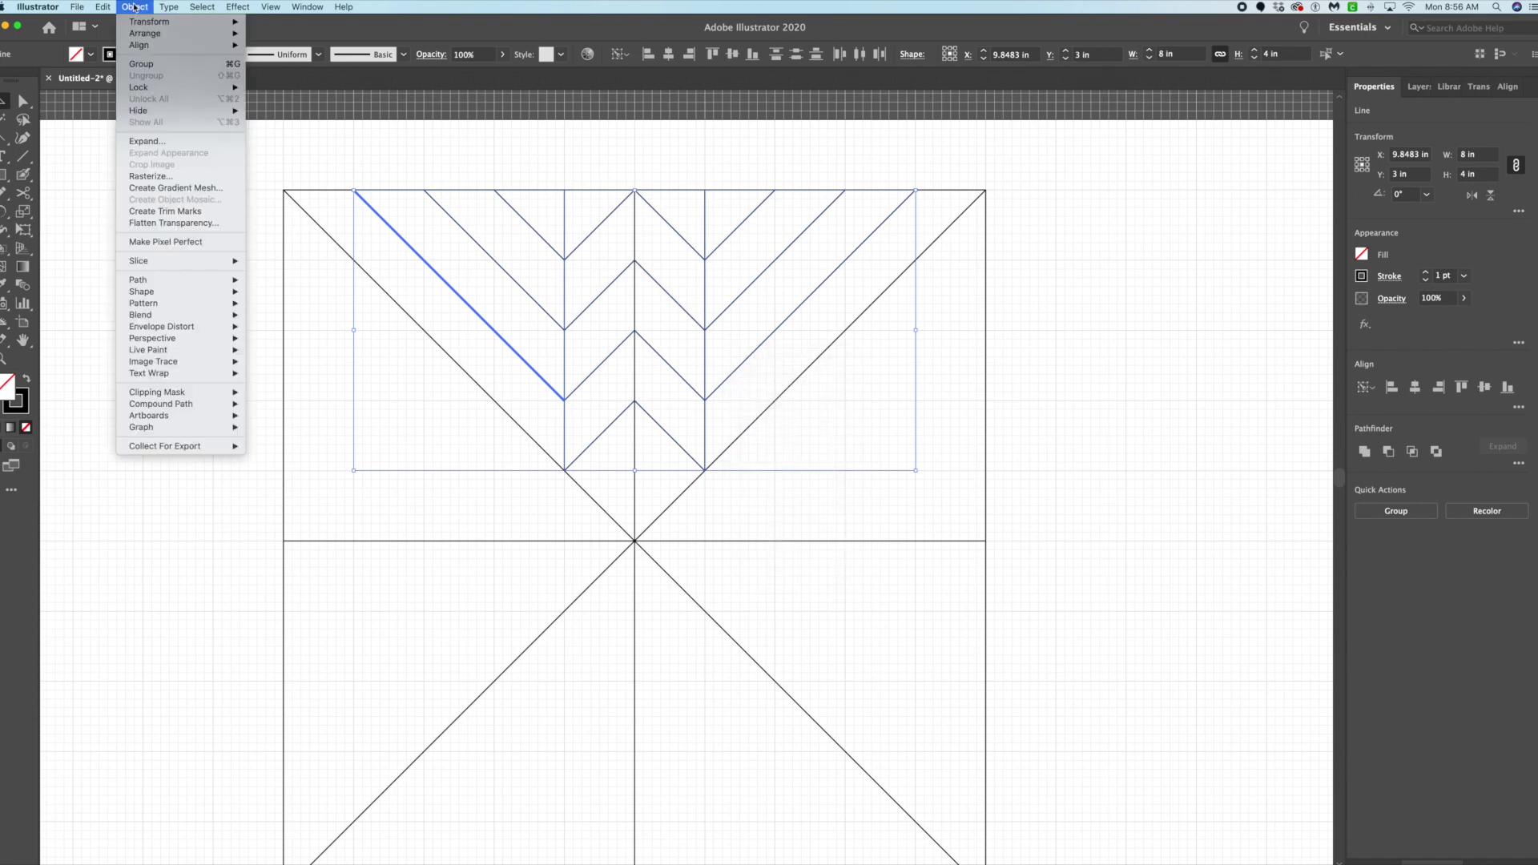
{"action": "mouse_move", "coordinate": [140, 22]}
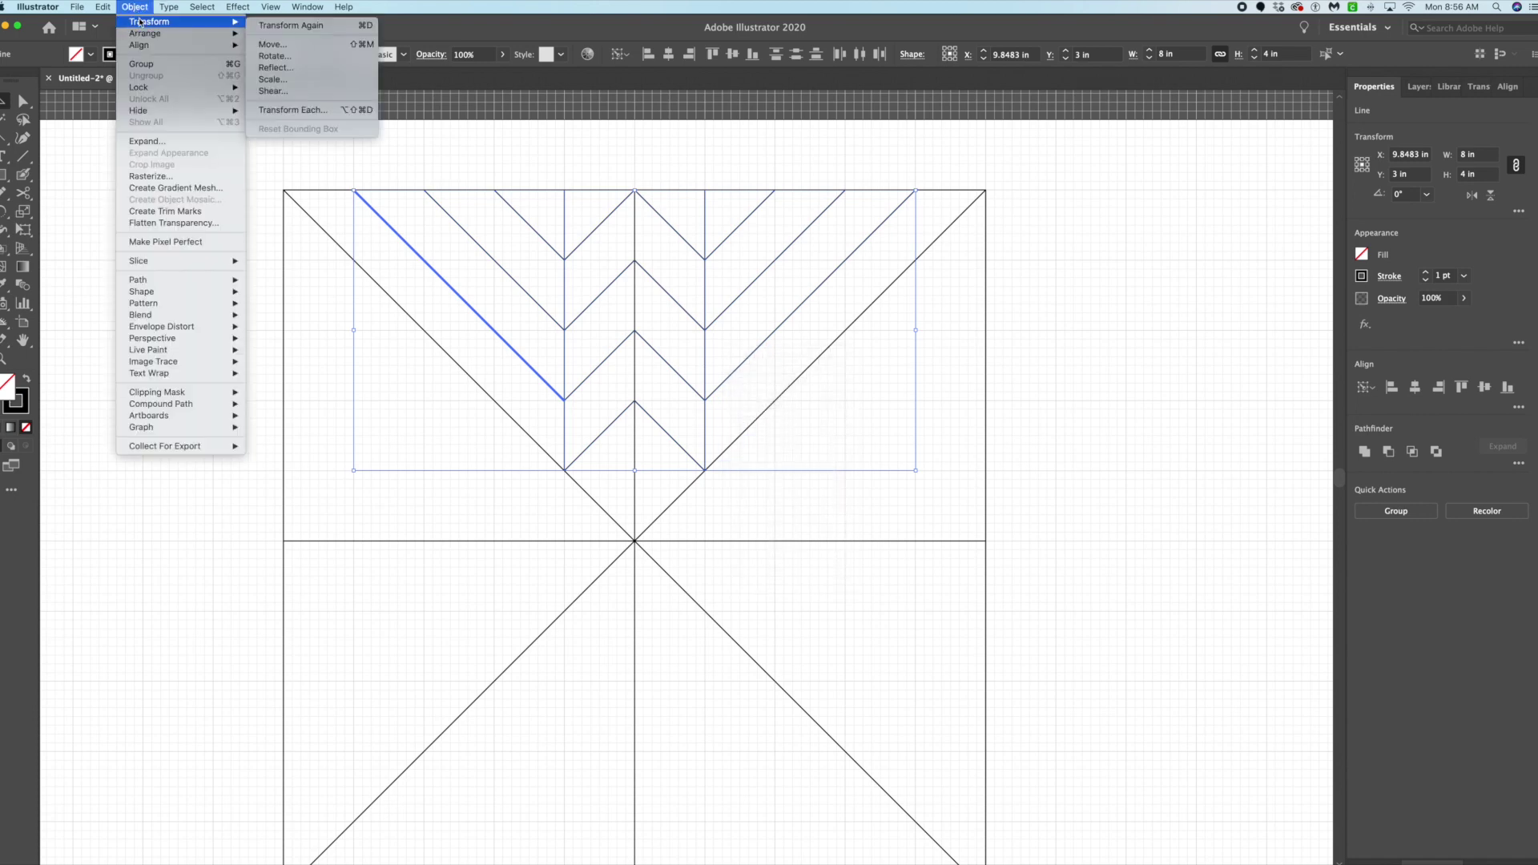
{"action": "left_click", "coordinate": [275, 56]}
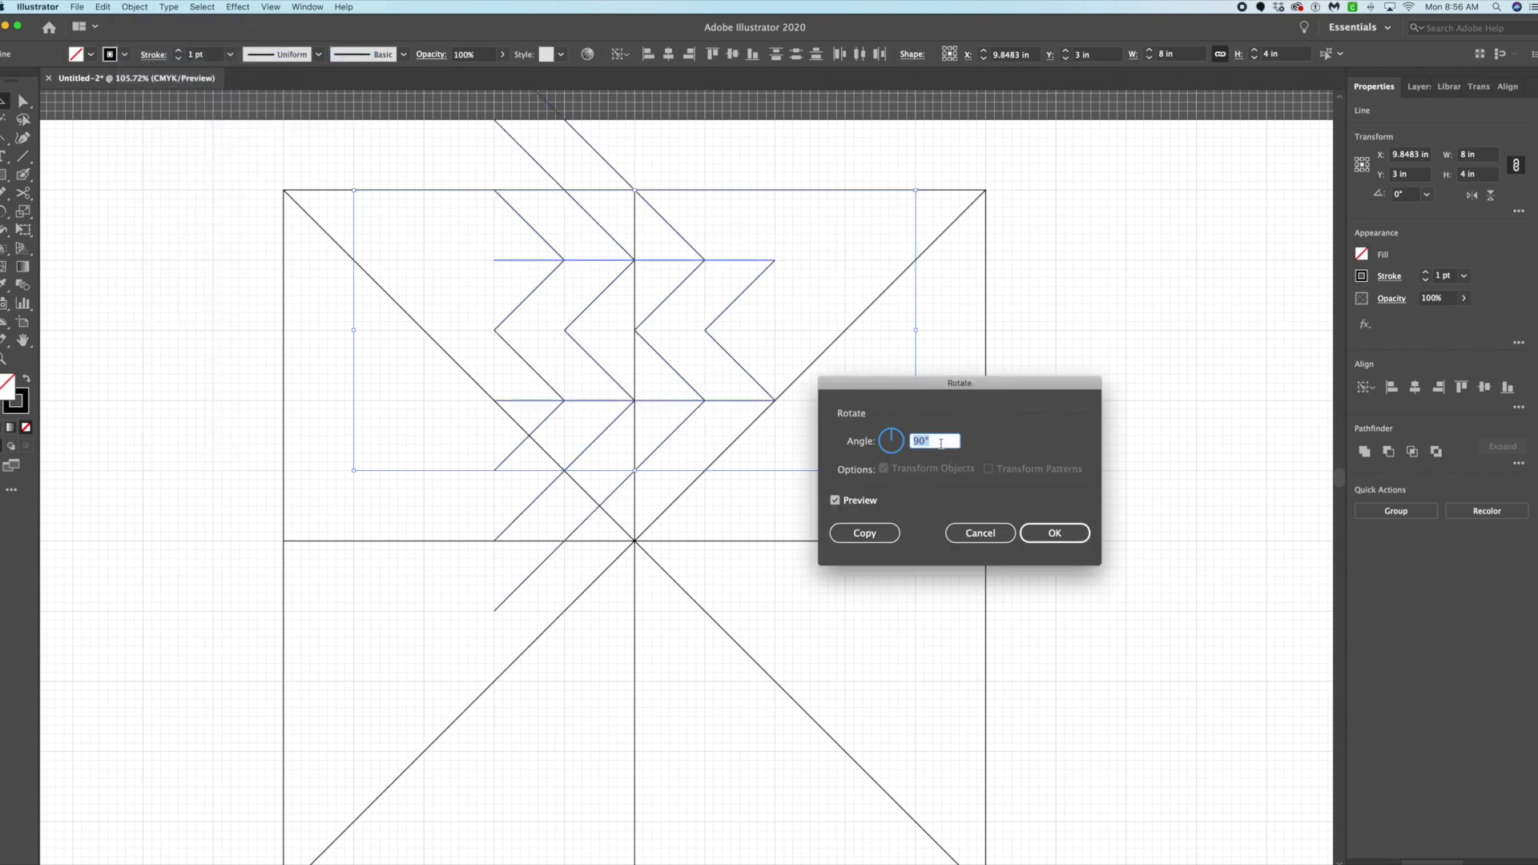
{"action": "left_click", "coordinate": [873, 534]}
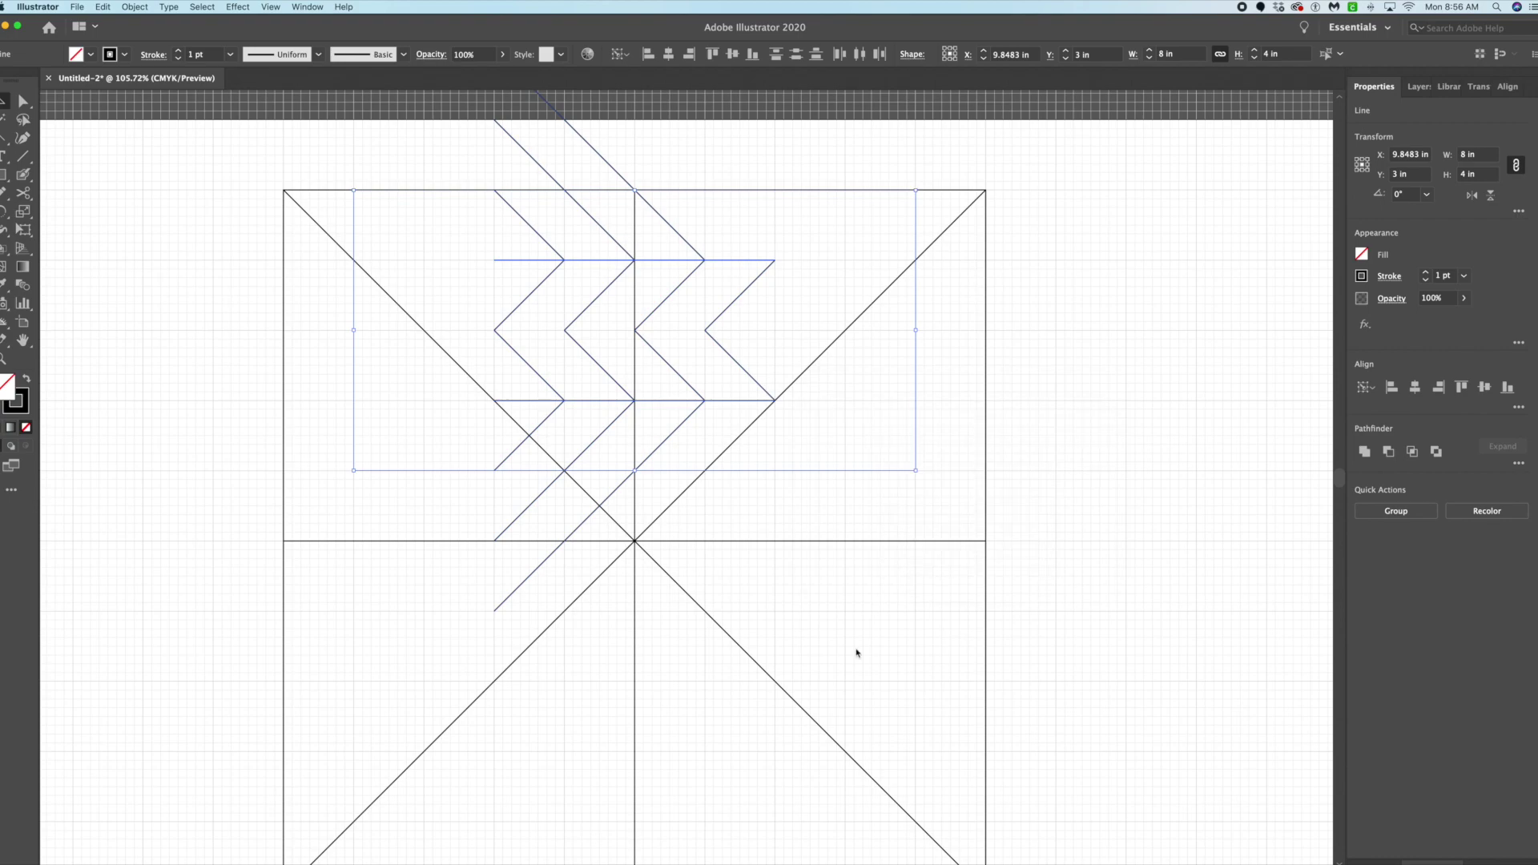
{"action": "scroll", "coordinate": [859, 656], "scroll_direction": "down", "scroll_amount": 5}
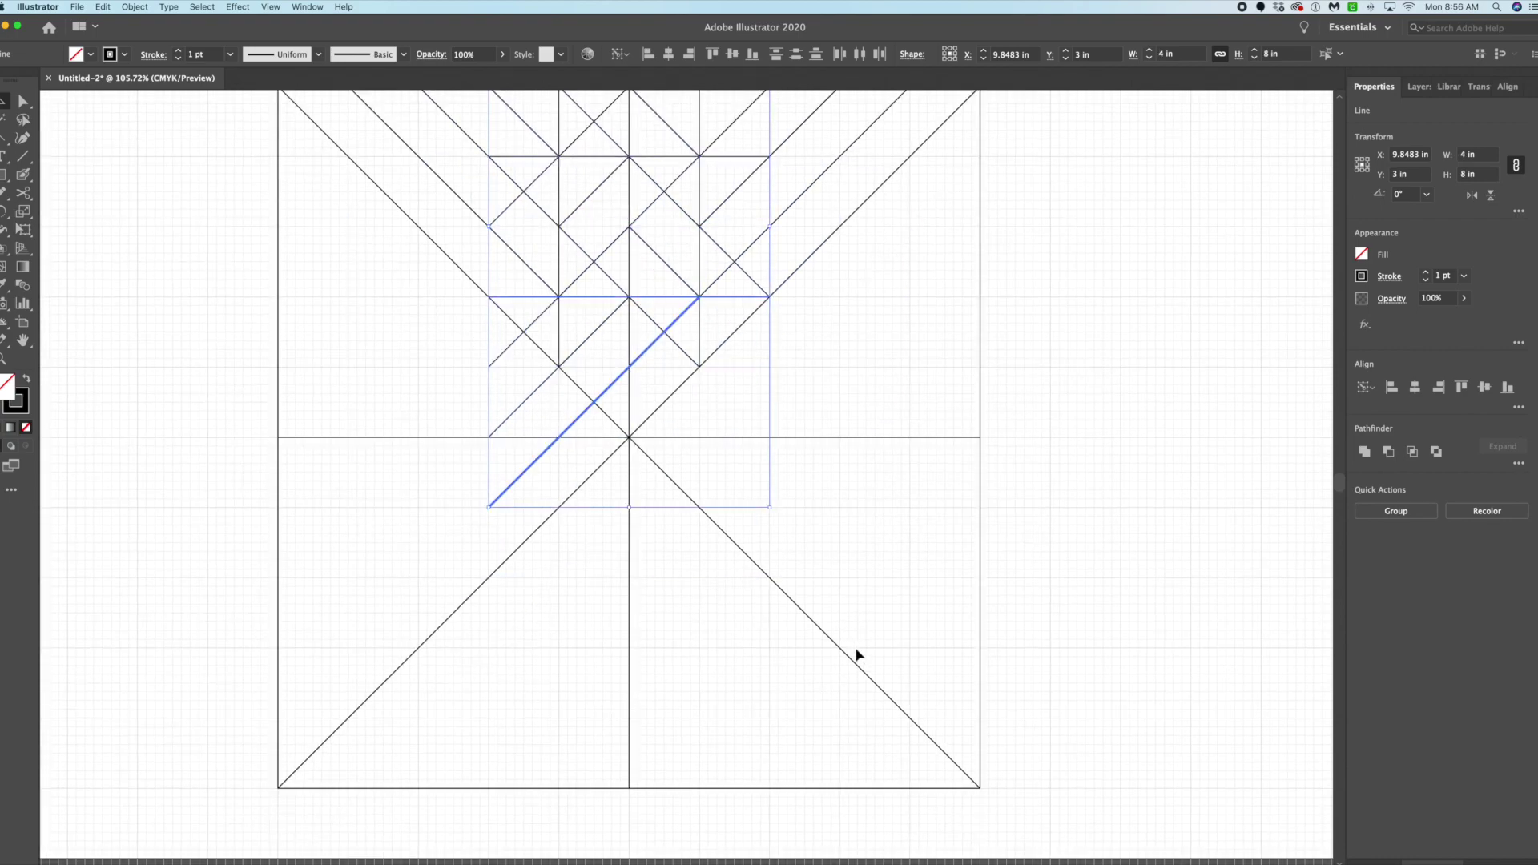
{"action": "scroll", "coordinate": [858, 656], "scroll_direction": "down", "scroll_amount": 3}
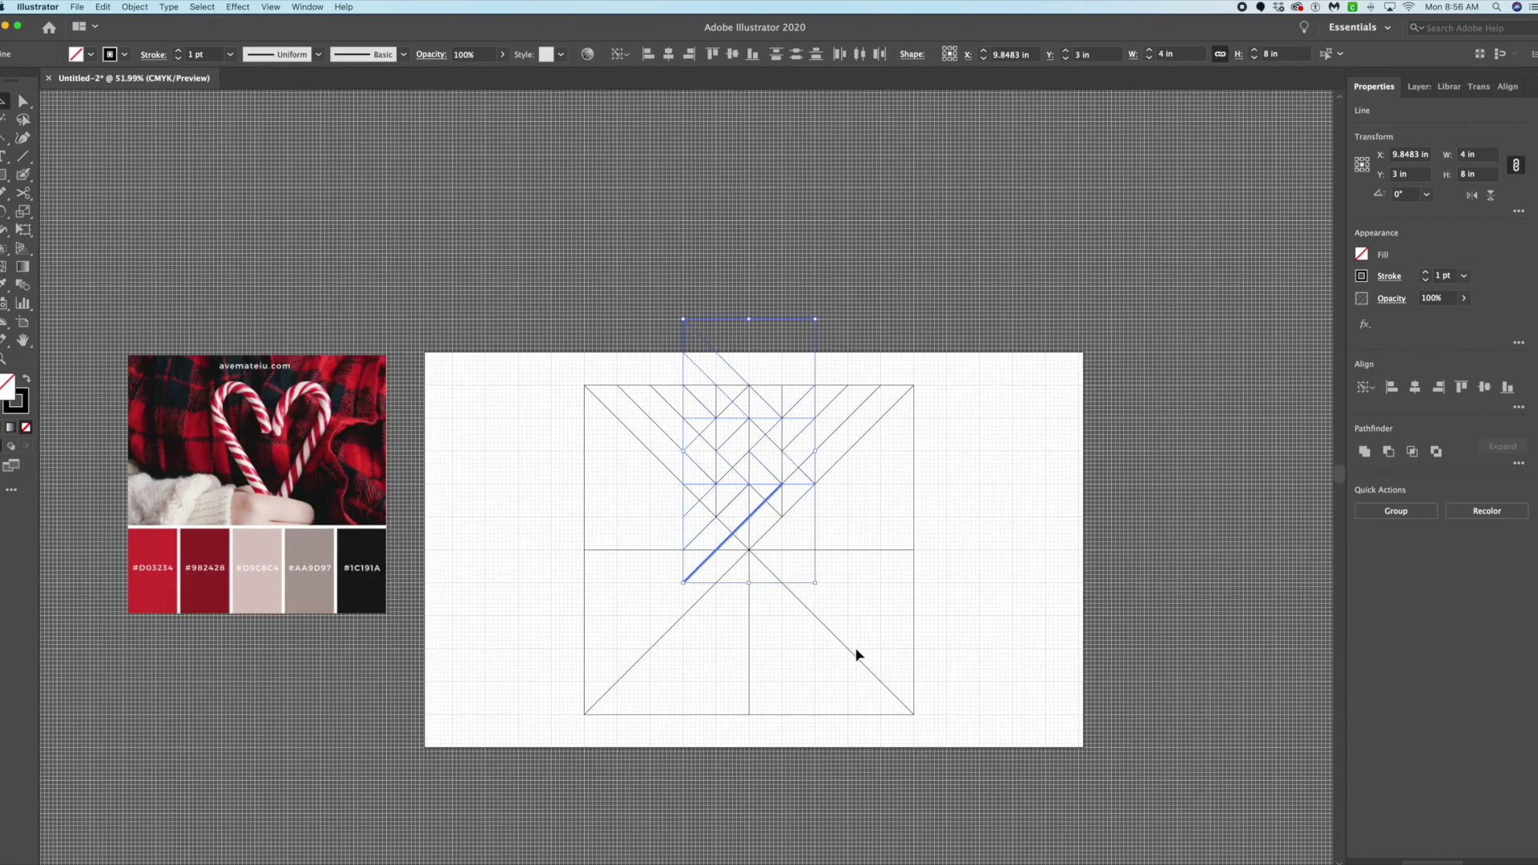
{"action": "scroll", "coordinate": [857, 656], "scroll_direction": "up", "scroll_amount": 1}
{"action": "scroll", "coordinate": [857, 655], "scroll_direction": "up", "scroll_amount": 3}
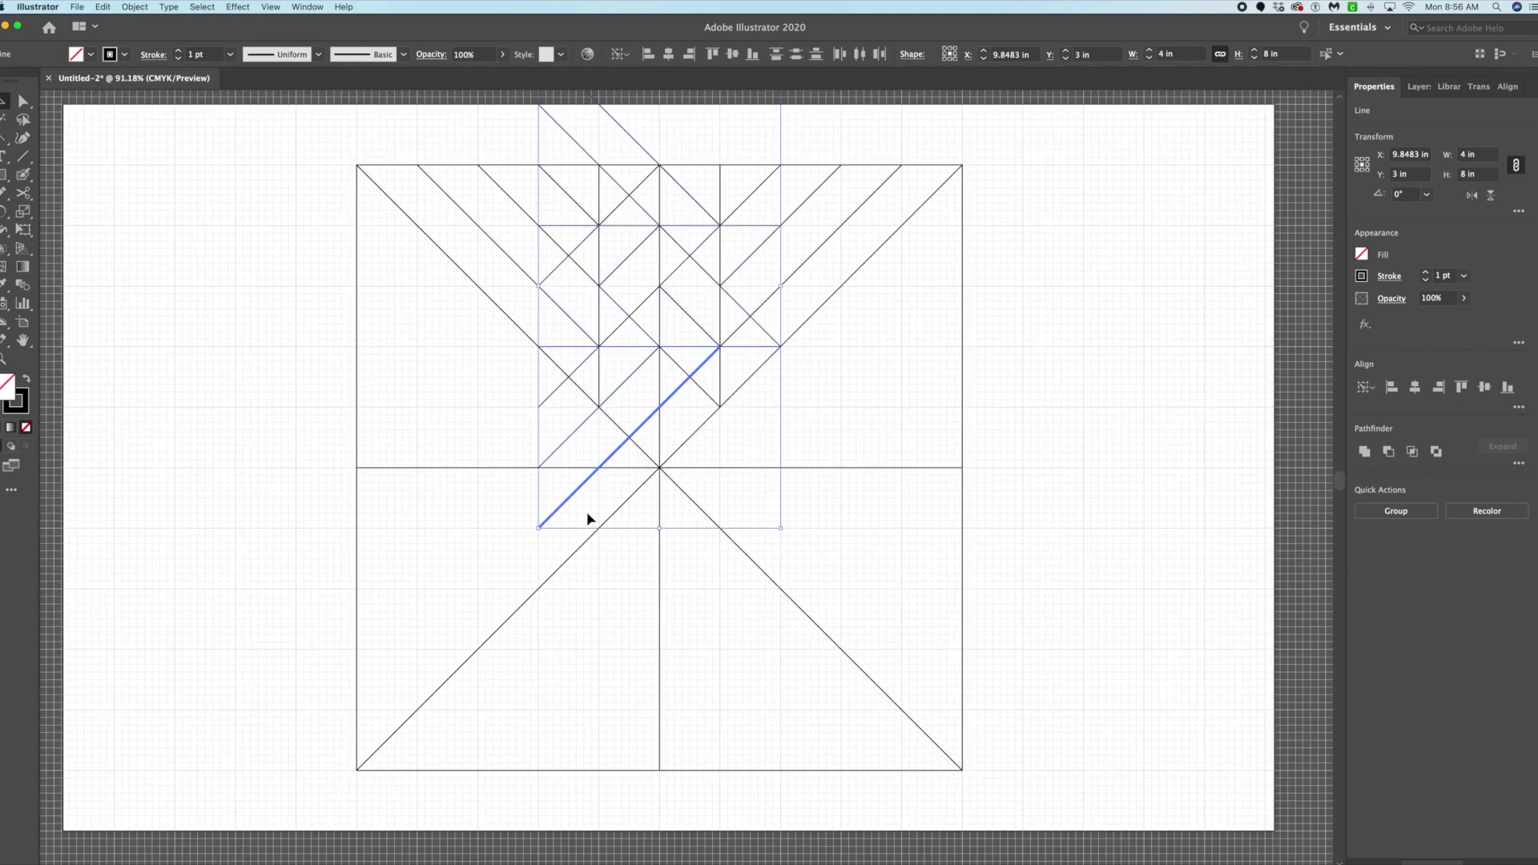
{"action": "left_click", "coordinate": [475, 597]}
{"action": "left_click_drag", "start_coordinate": [475, 601], "coordinate": [398, 682]}
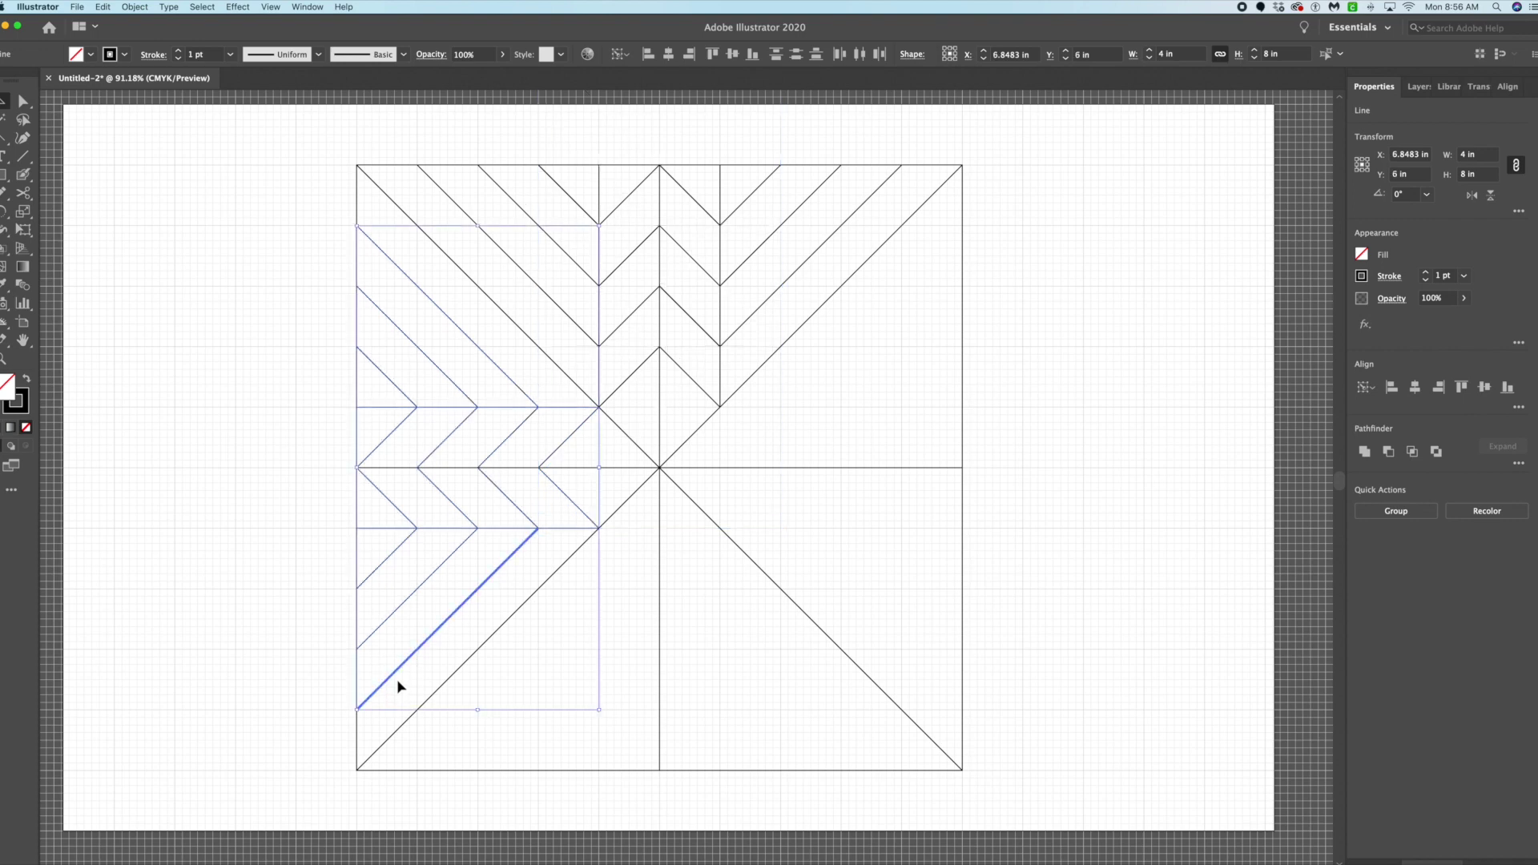
Create a 90° rotated copy of the left-side lines and move it to the square's bottom edge, centred on the vertical centre line.
{"action": "left_click", "coordinate": [134, 8]}
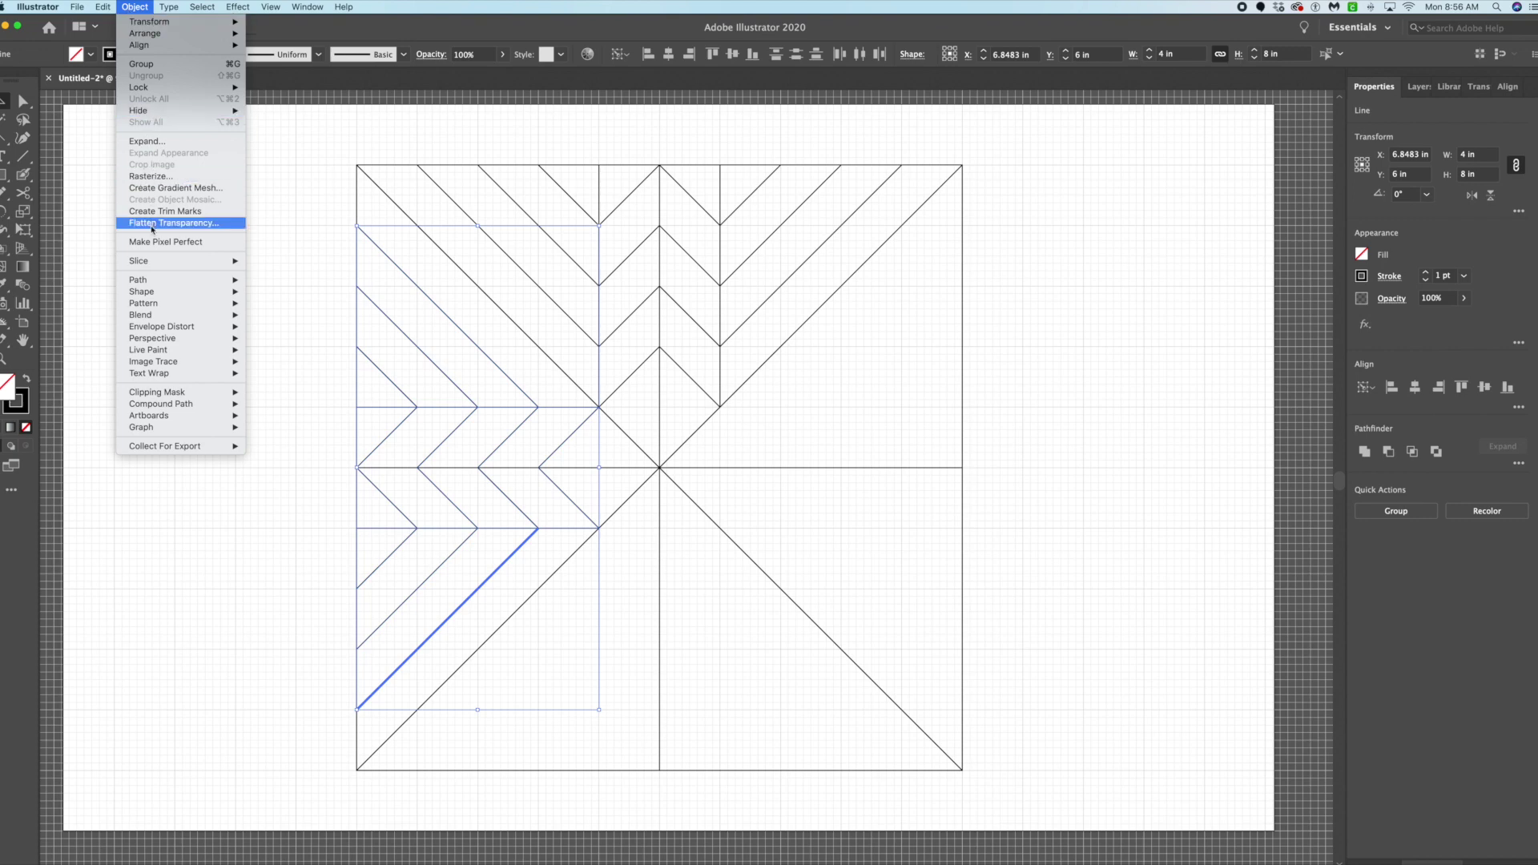
{"action": "mouse_move", "coordinate": [148, 23]}
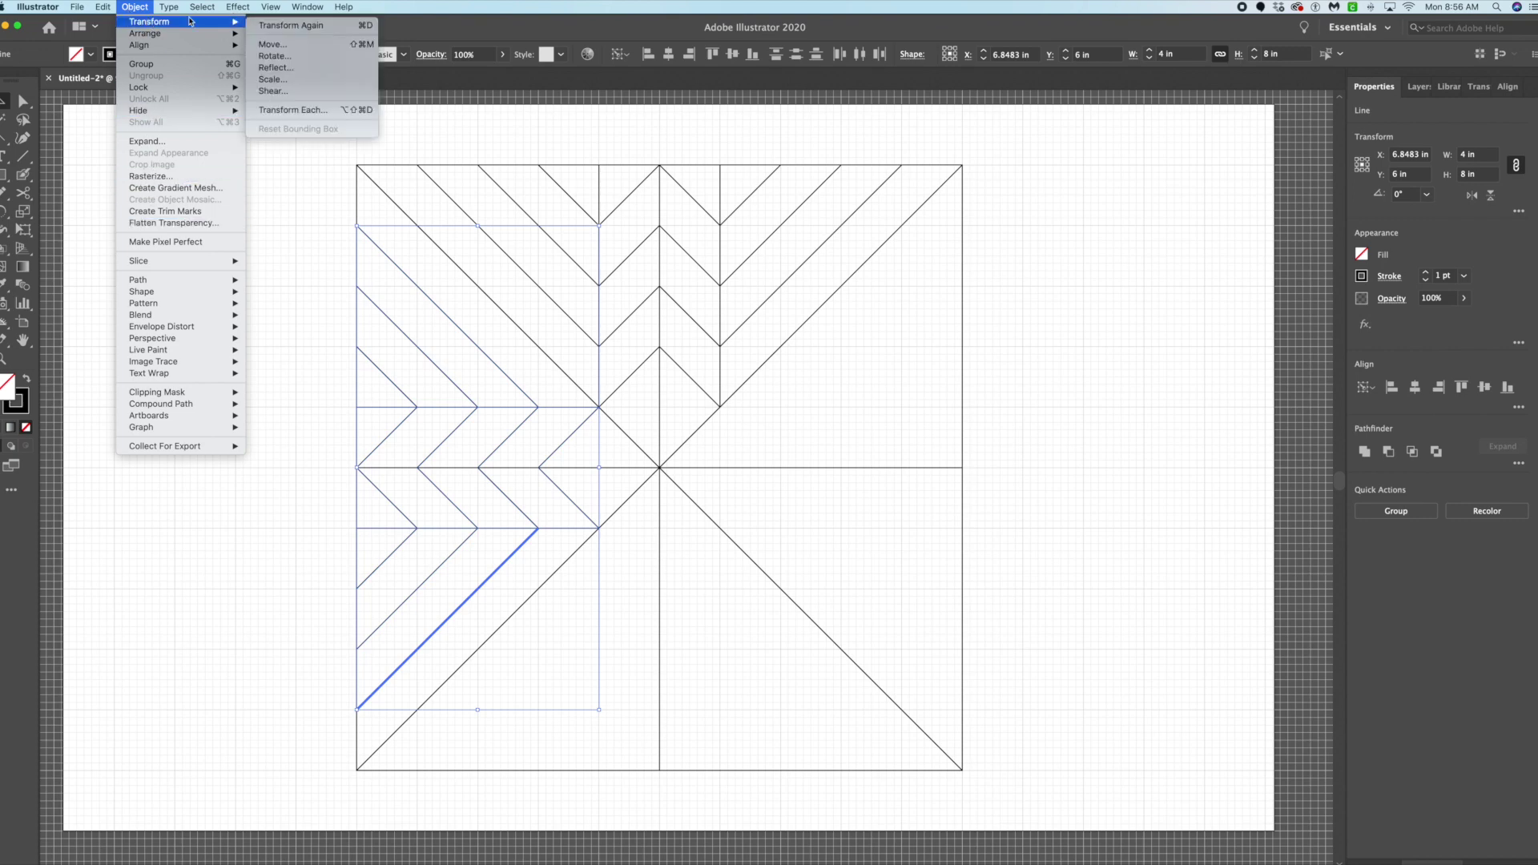
{"action": "left_click", "coordinate": [274, 57]}
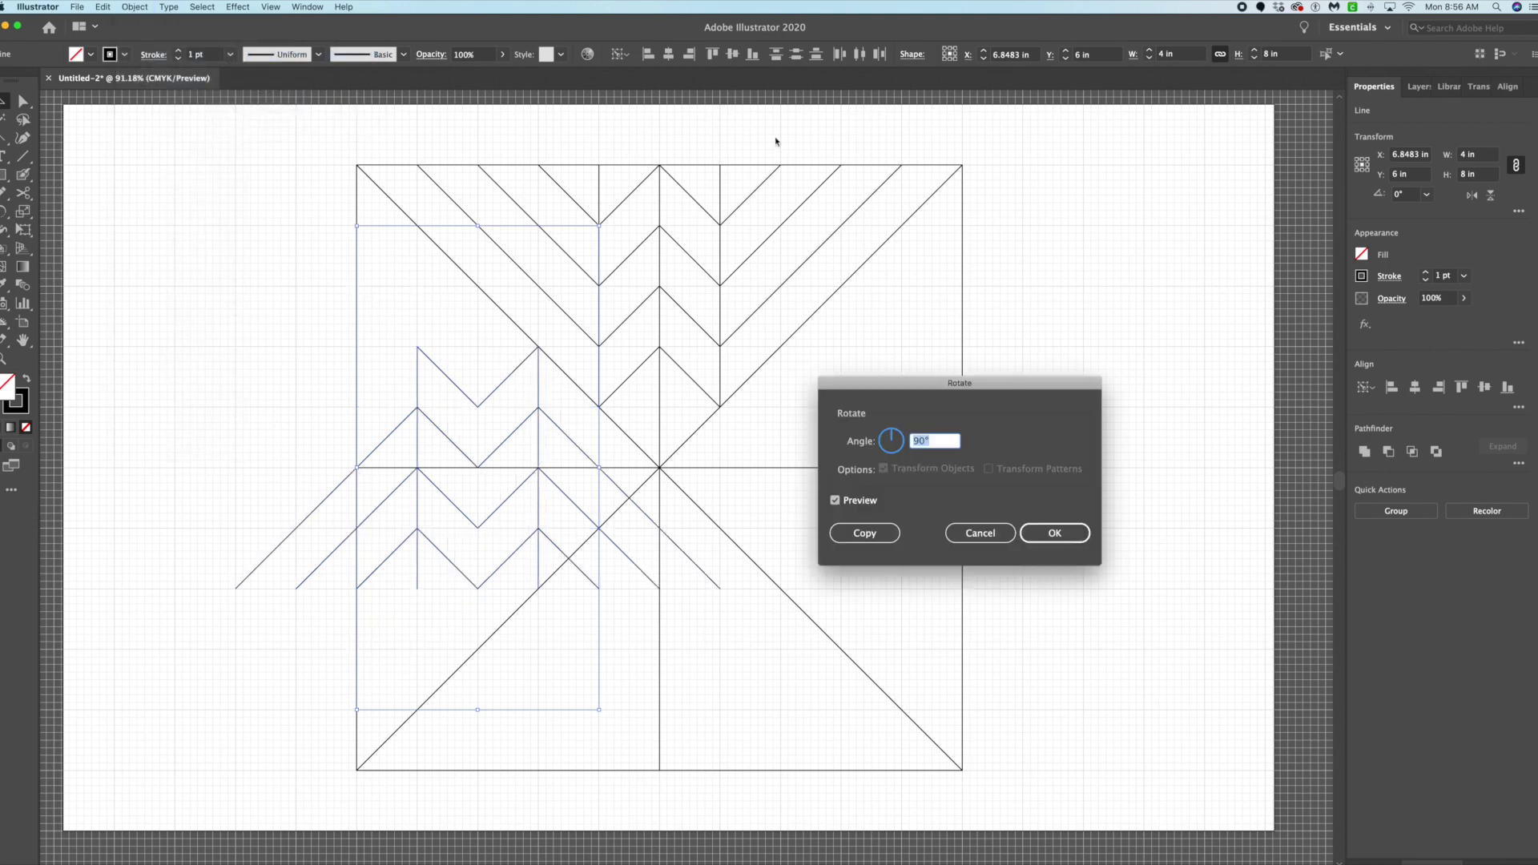
{"action": "left_click", "coordinate": [887, 534]}
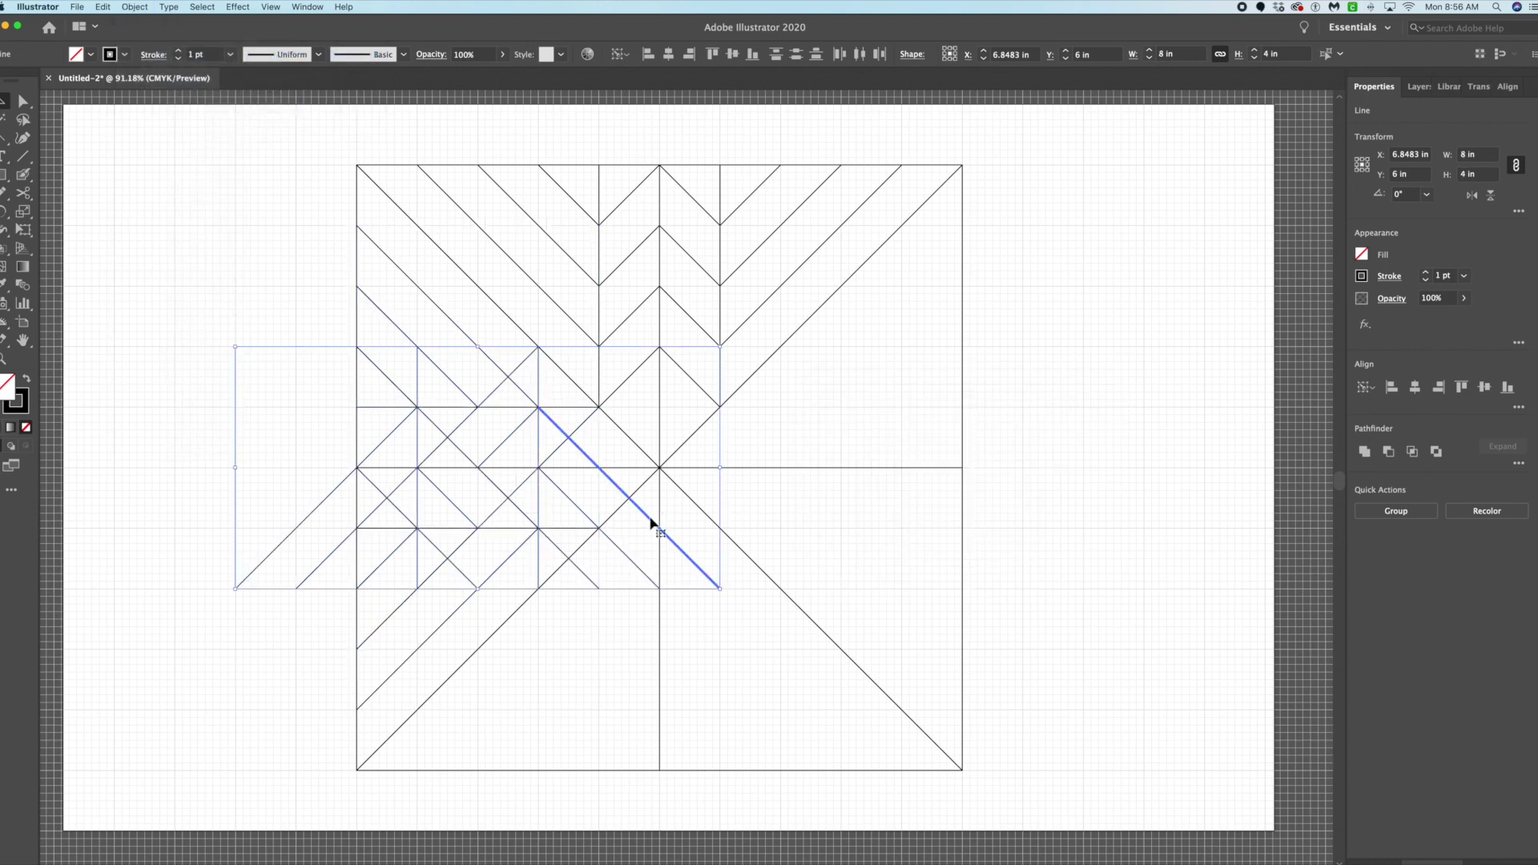
{"action": "left_click_drag", "start_coordinate": [651, 521], "coordinate": [834, 708]}
Create a 90° rotated copy of the bottom lines, move it to the square's right edge on the horizontal centre line, and deselect it.
{"action": "right_click", "coordinate": [834, 708]}
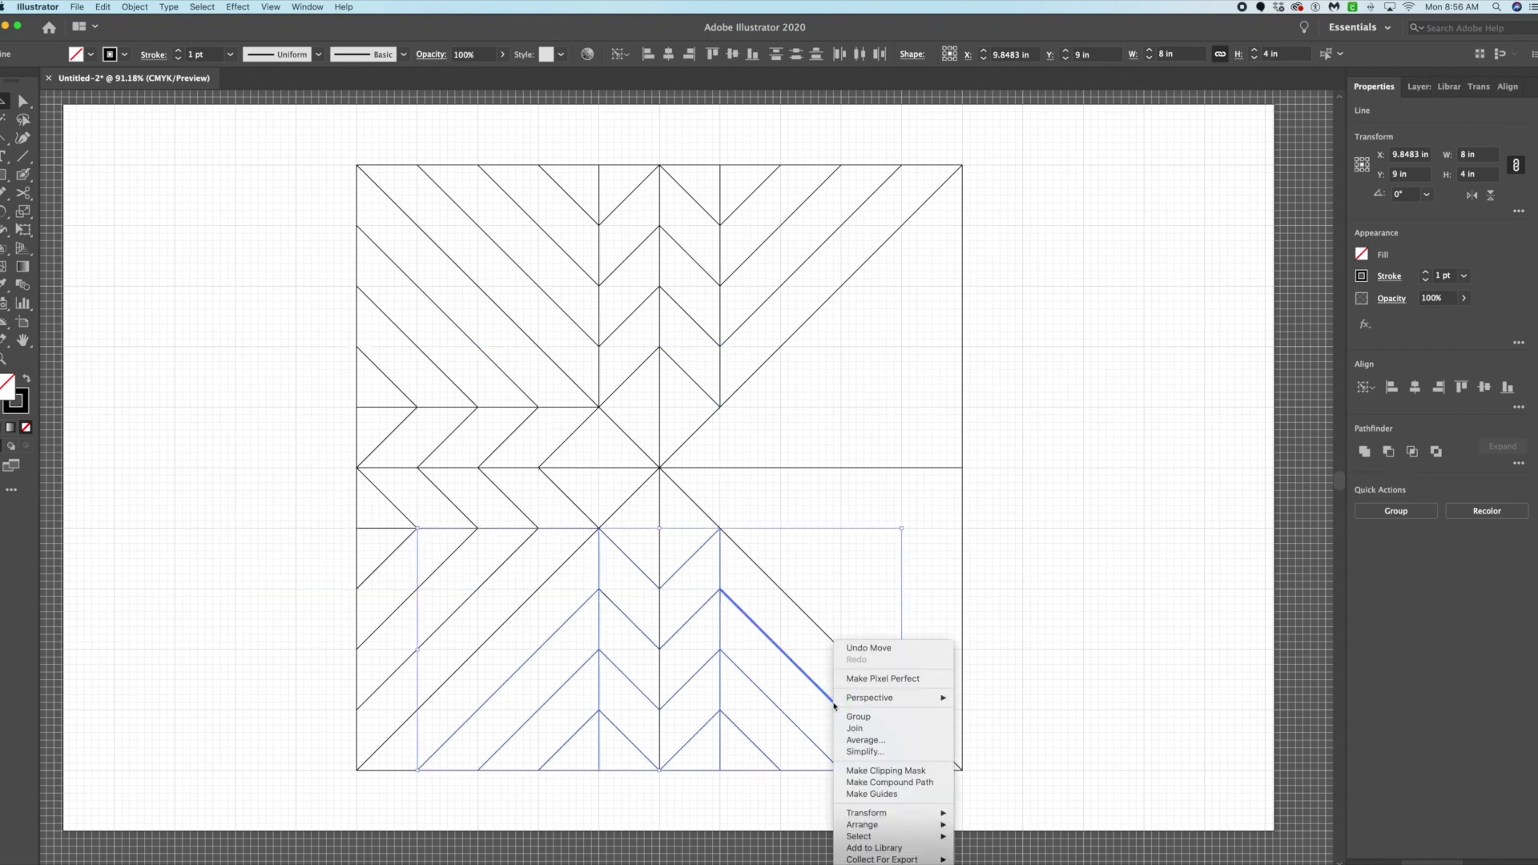
{"action": "mouse_move", "coordinate": [889, 812]}
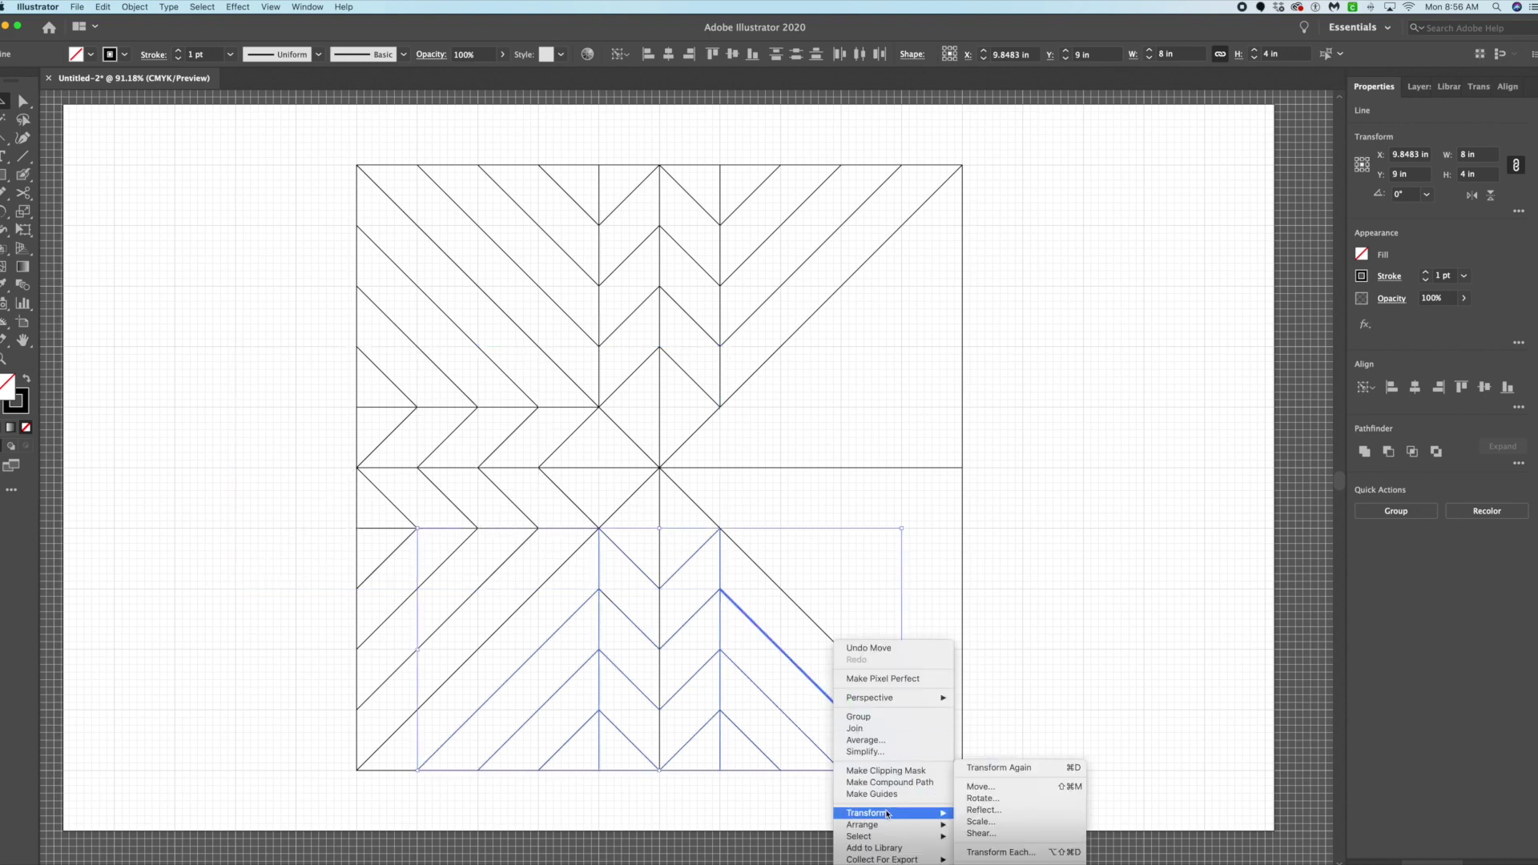
{"action": "left_click", "coordinate": [979, 799]}
{"action": "left_click", "coordinate": [873, 532]}
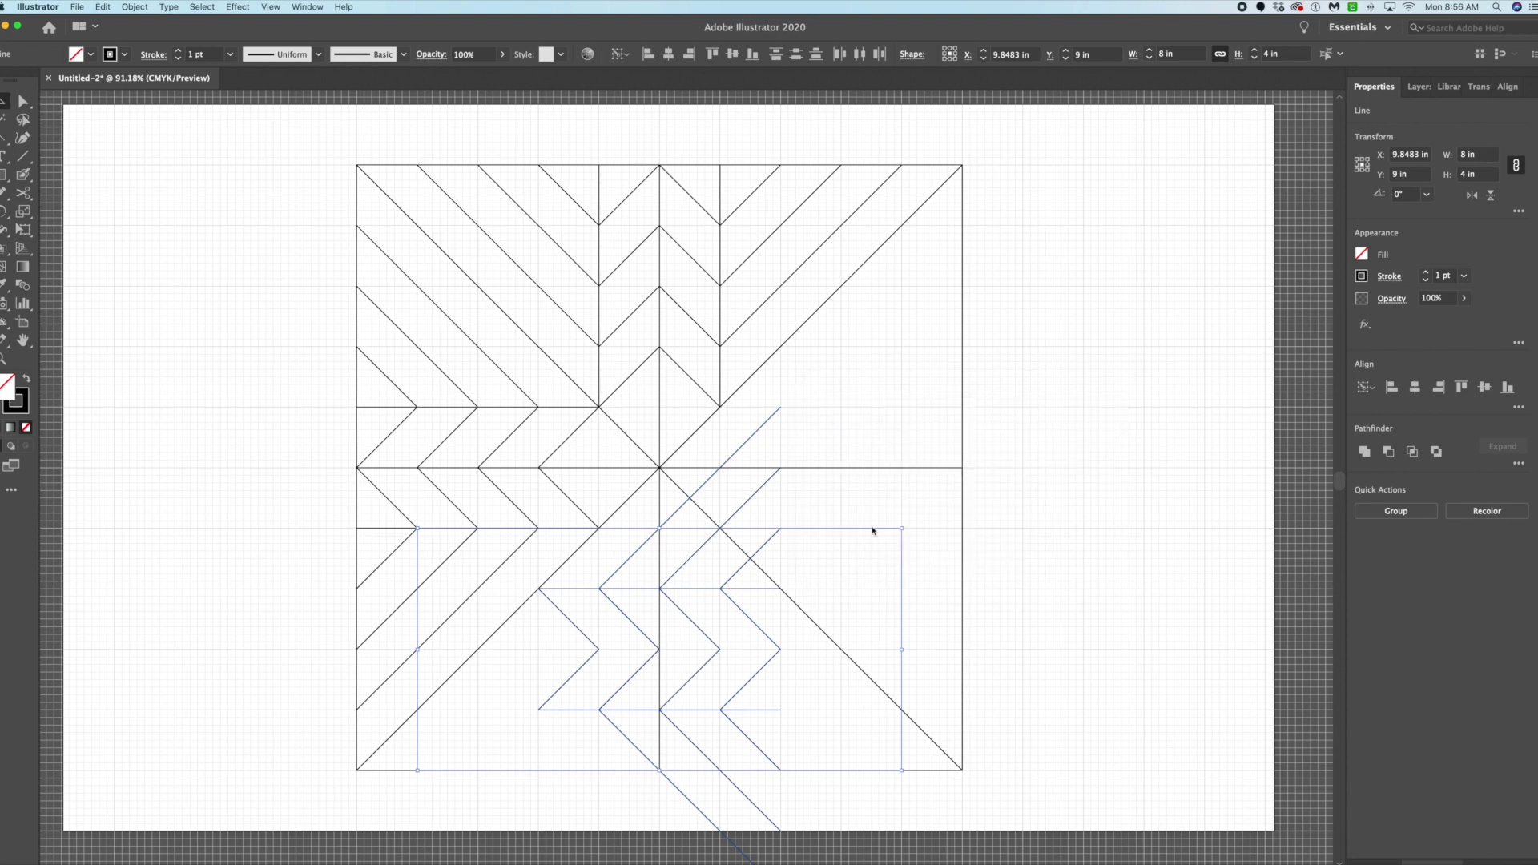
{"action": "left_click_drag", "start_coordinate": [736, 577], "coordinate": [918, 394]}
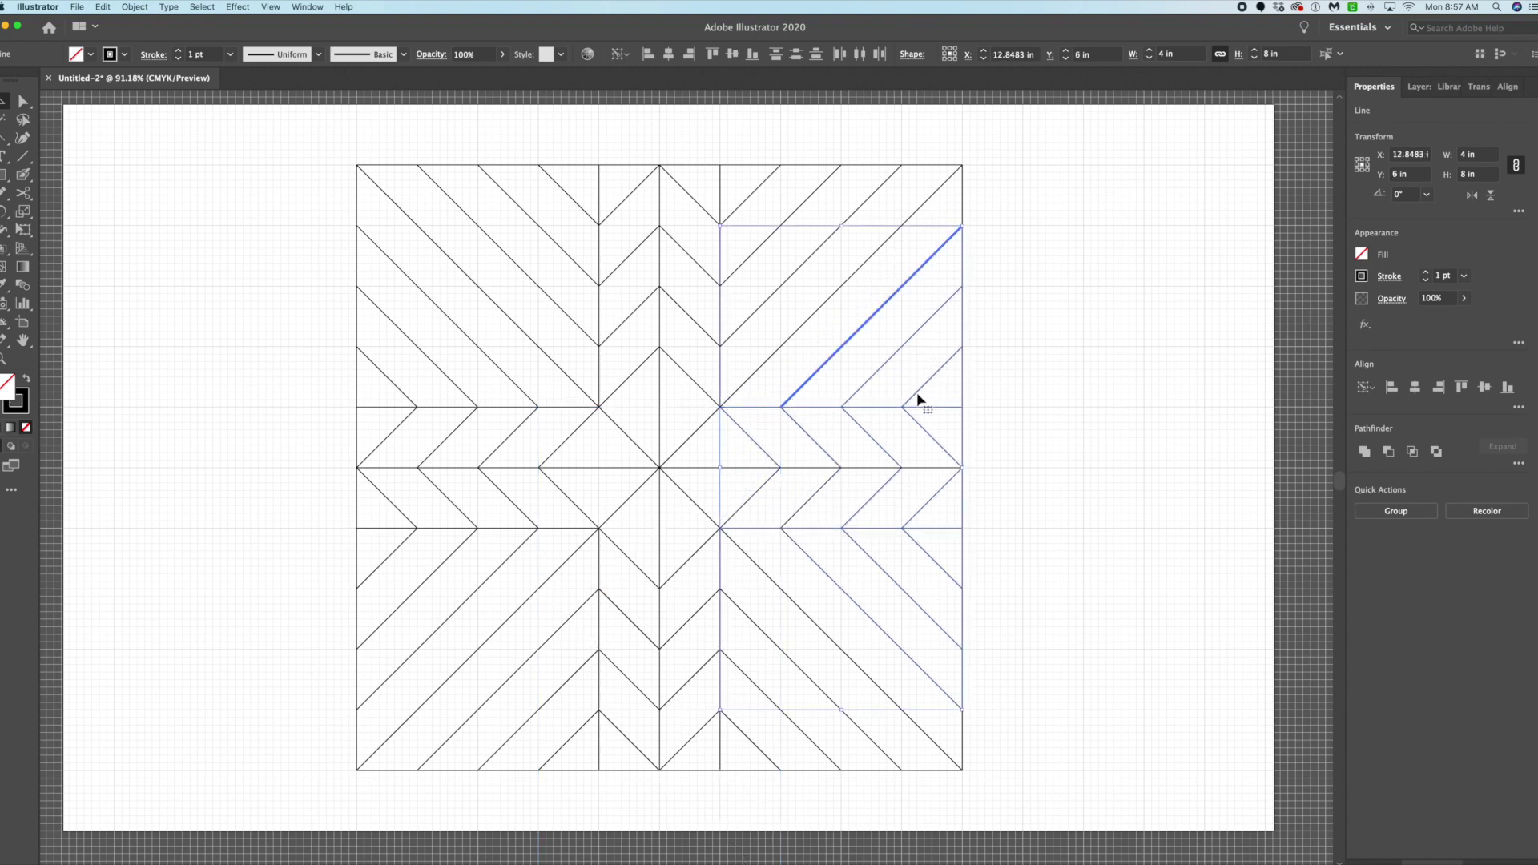
{"action": "left_click", "coordinate": [1076, 381]}
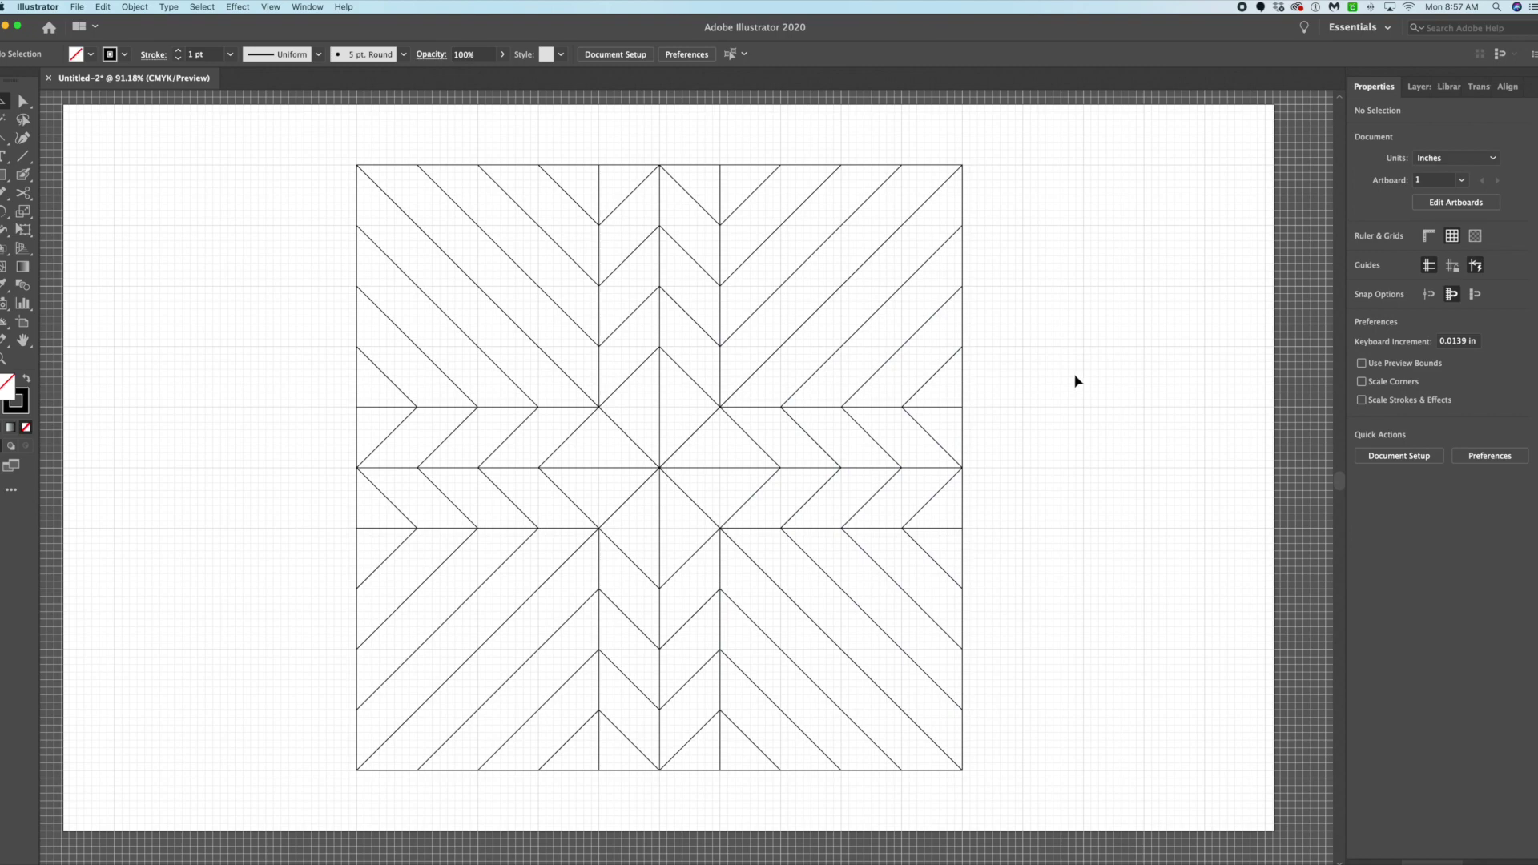
Select the entire 10 in square with all its inner lines and convert it into a Live Paint group.
{"action": "scroll", "coordinate": [869, 405], "scroll_direction": "down", "scroll_amount": 5}
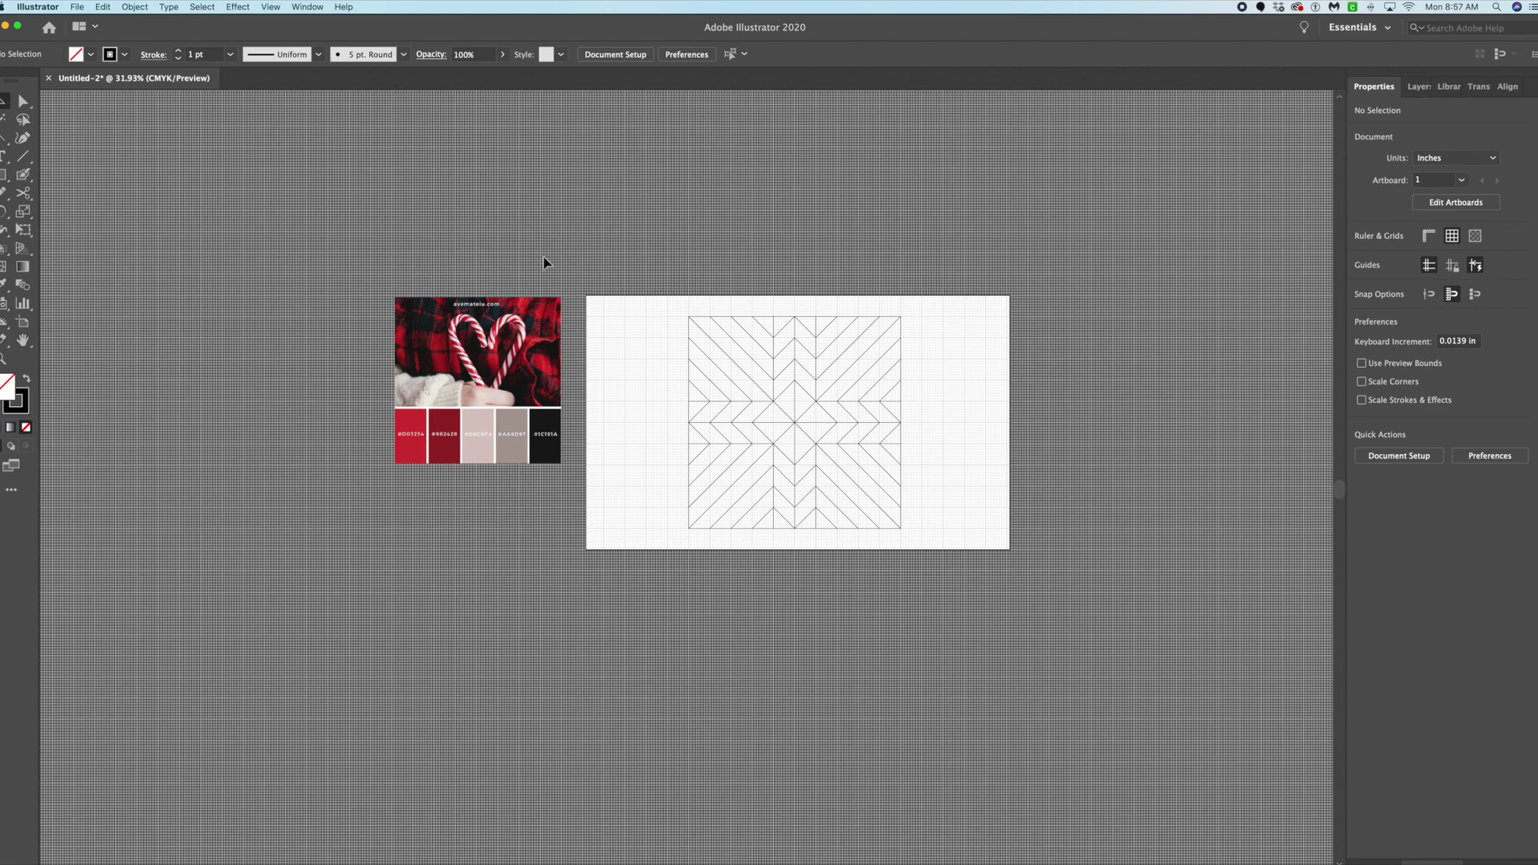
{"action": "left_click_drag", "start_coordinate": [642, 296], "coordinate": [989, 598]}
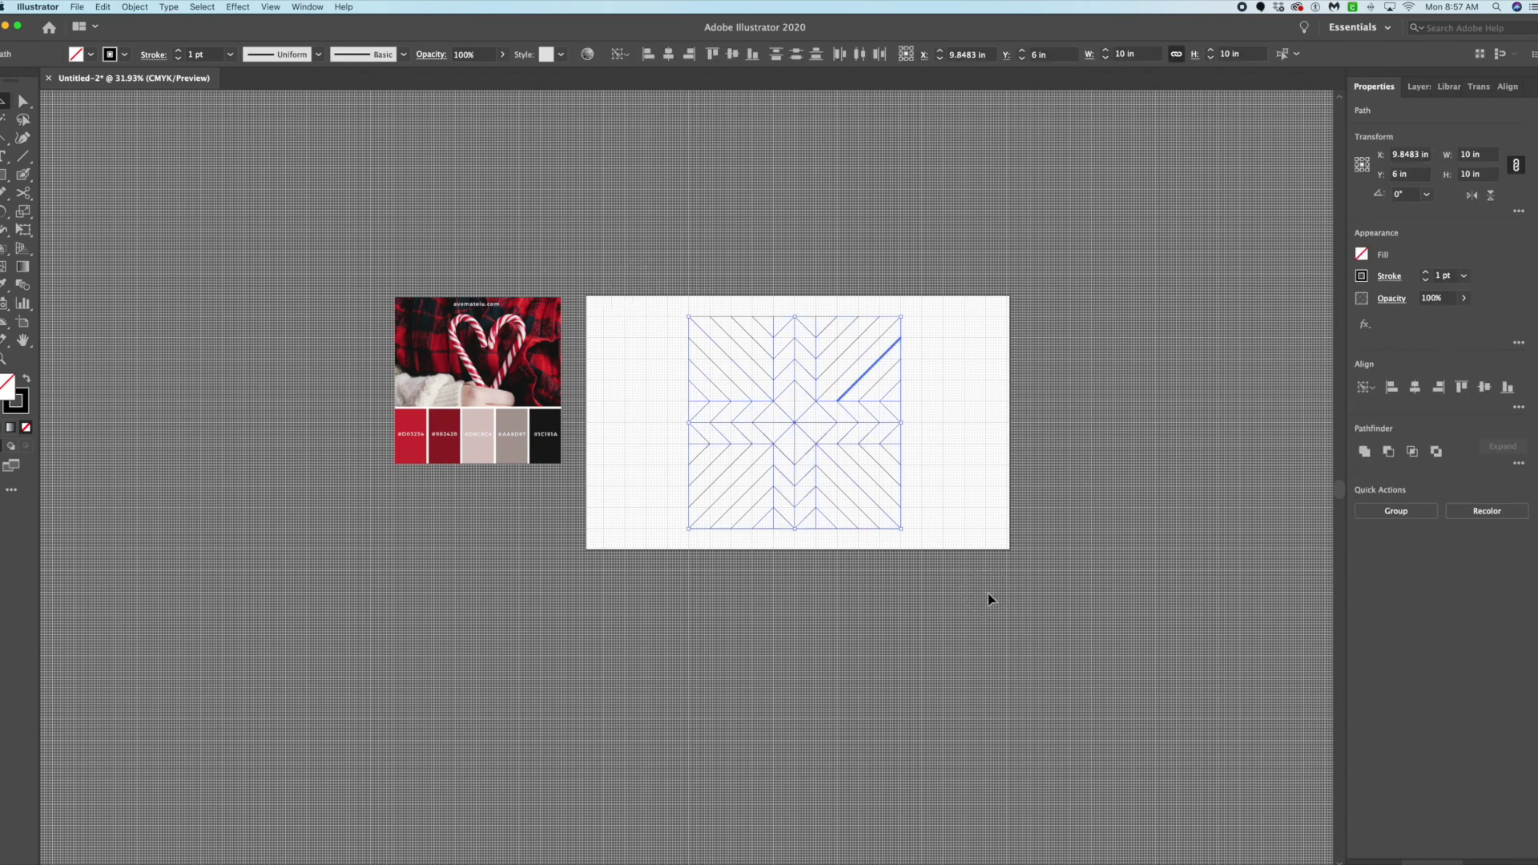
{"action": "left_click", "coordinate": [2, 251]}
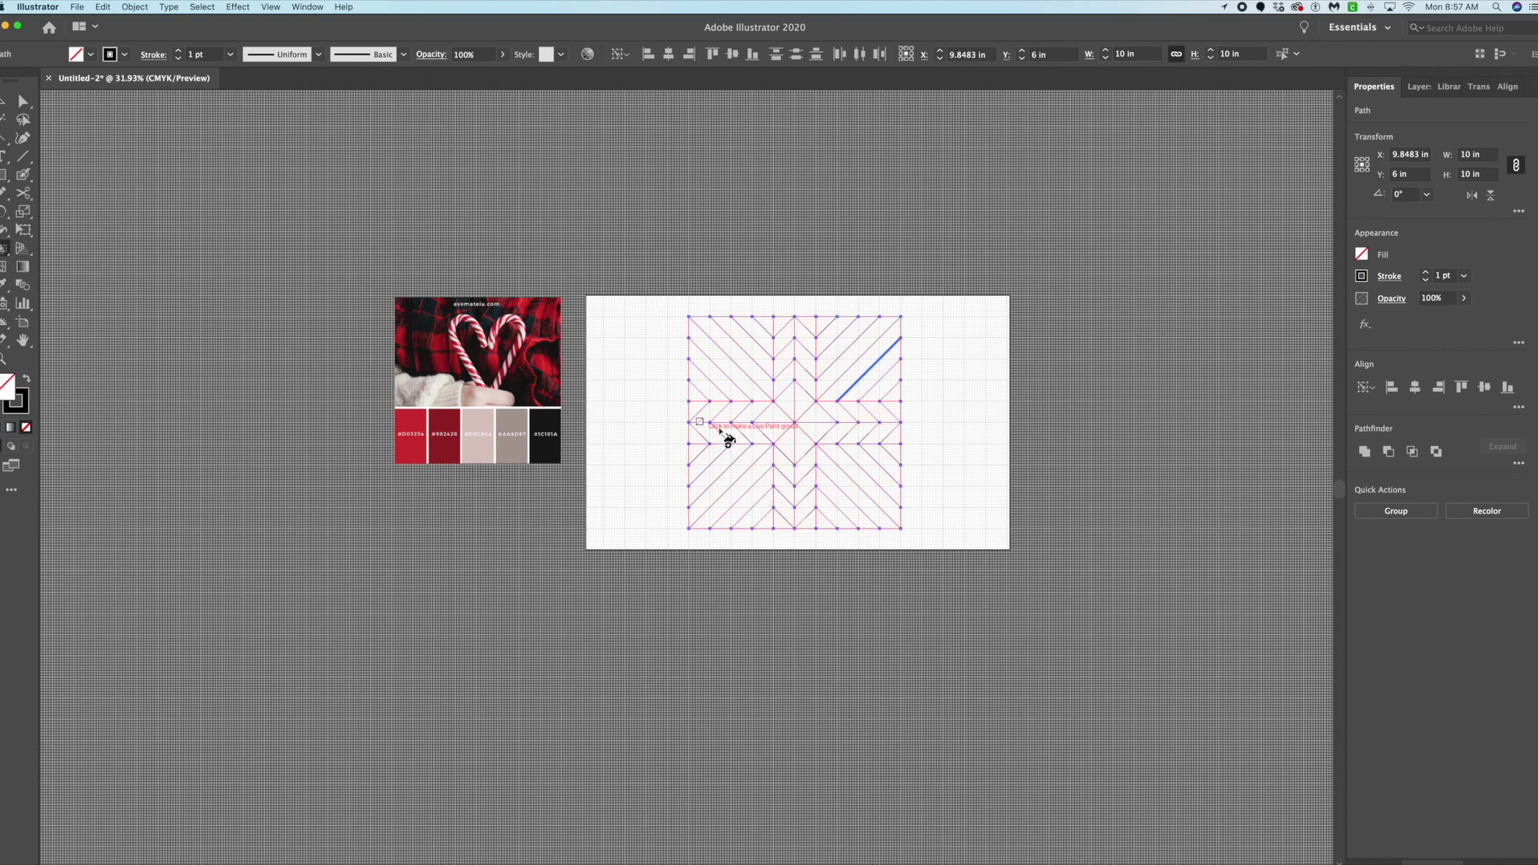
{"action": "left_click", "coordinate": [754, 415]}
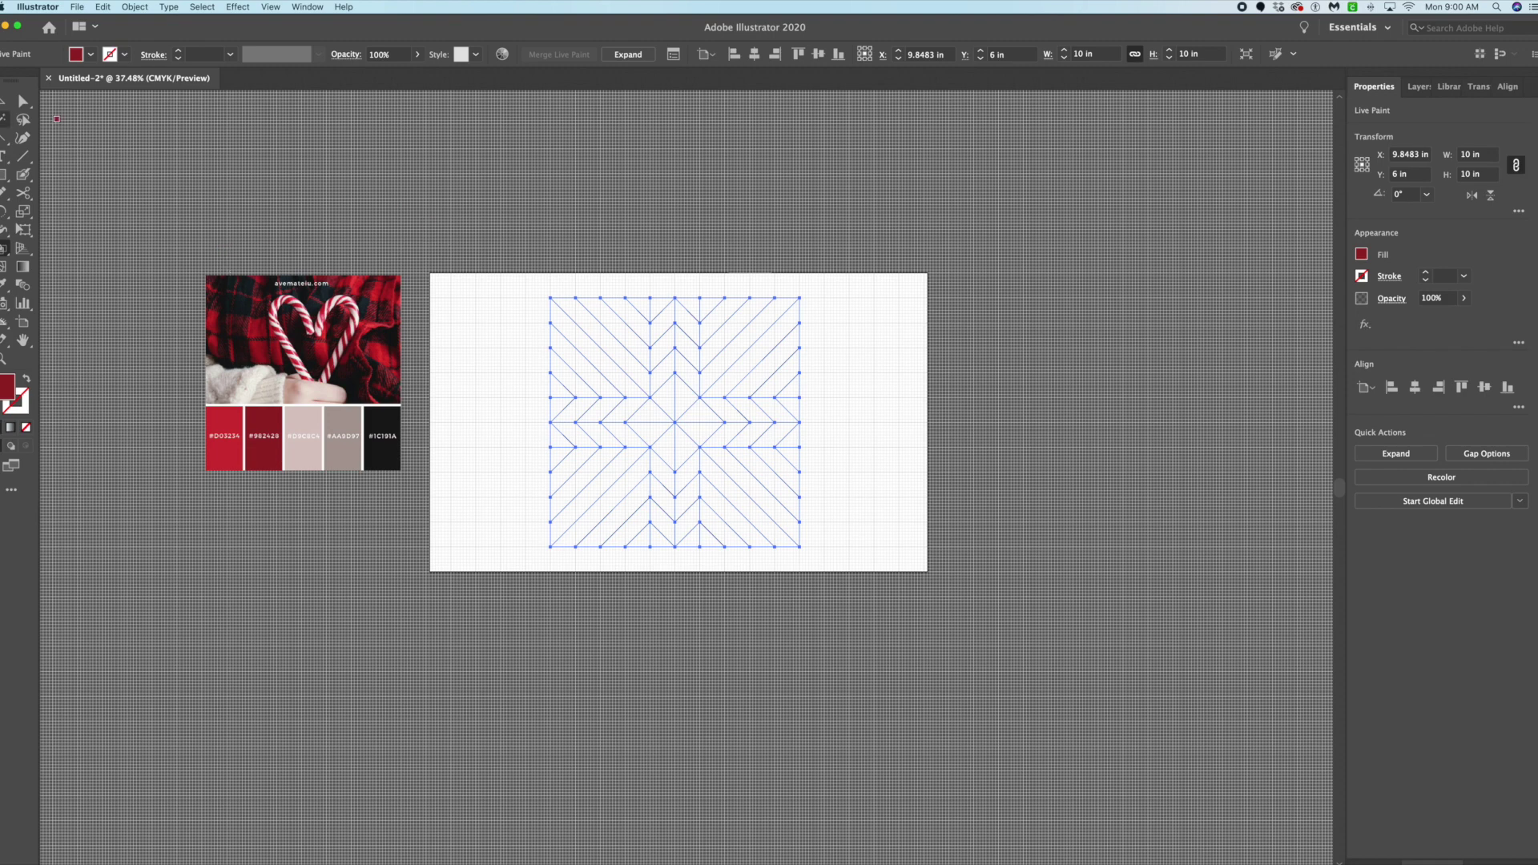
Sample the bright red #D03234 from the palette image and fill four alternating triangles of the central diamond with it as a pinwheel.
{"action": "key", "text": "v"}
{"action": "left_click", "coordinate": [289, 171]}
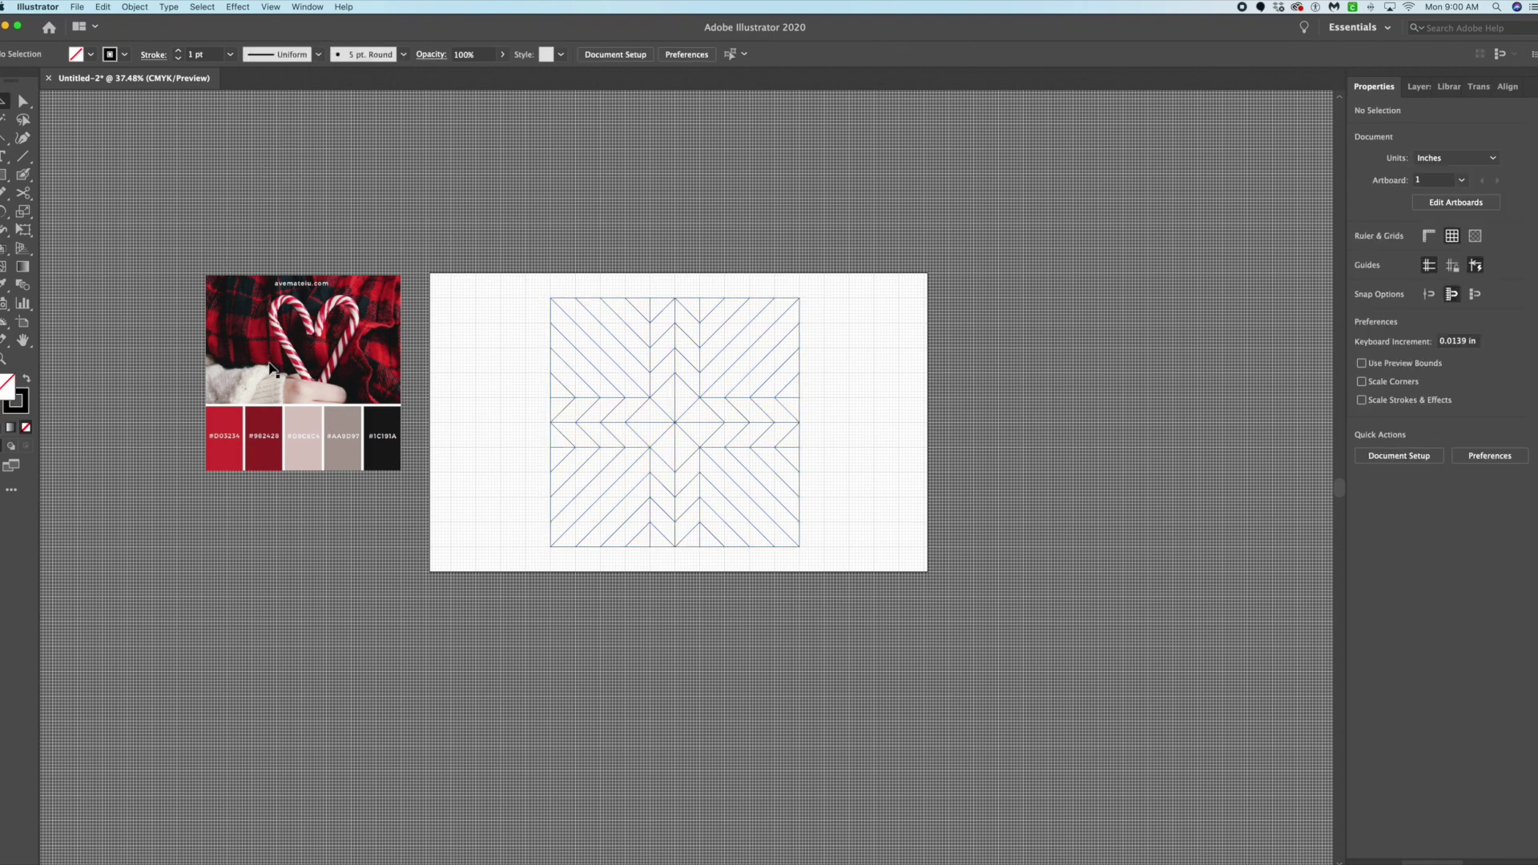
{"action": "left_click", "coordinate": [7, 286]}
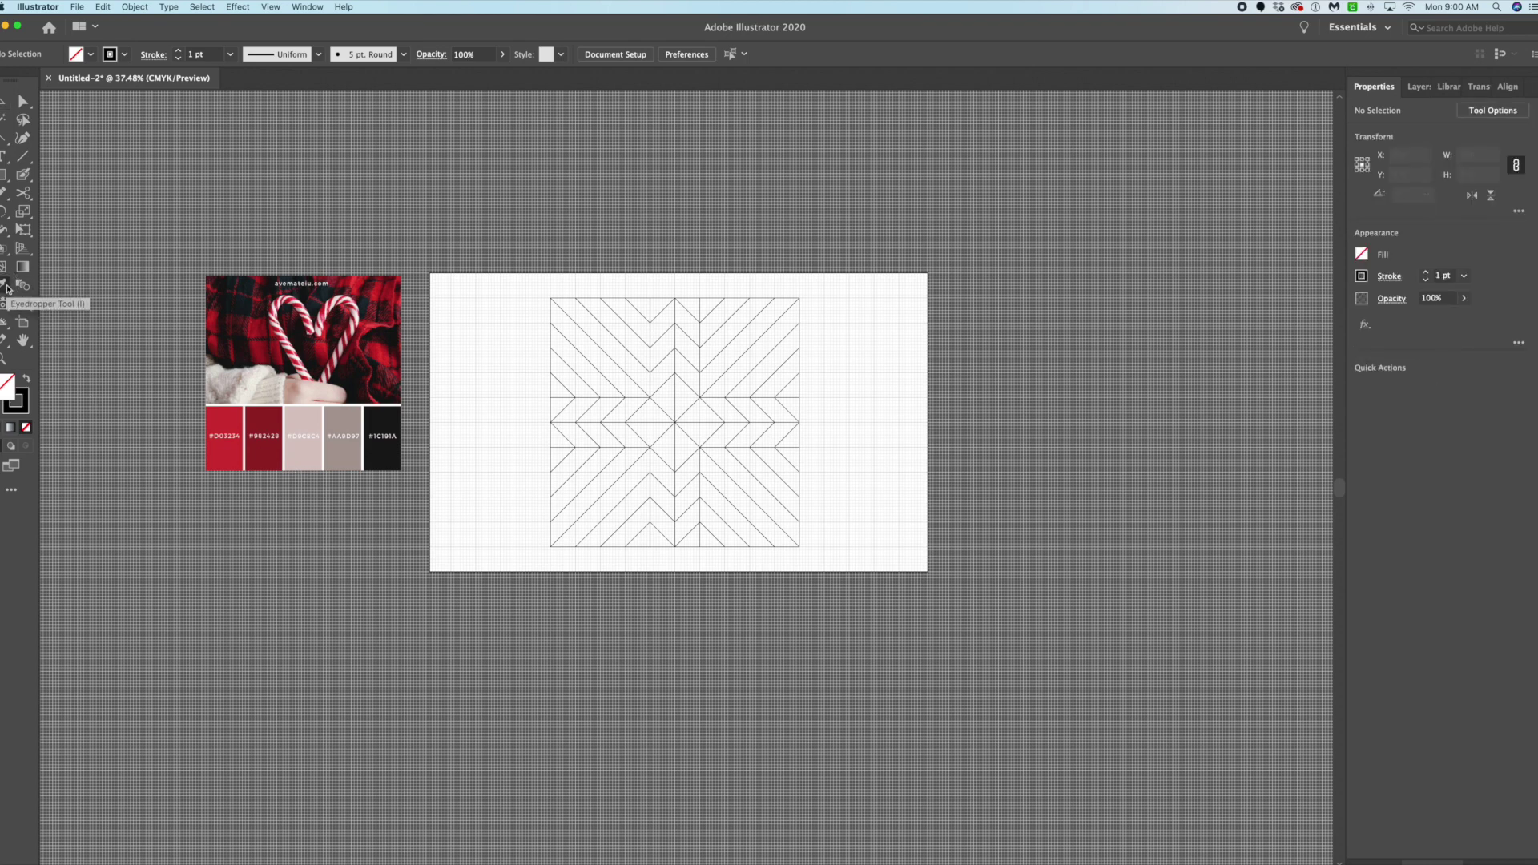
{"action": "left_click", "coordinate": [230, 424]}
{"action": "left_click", "coordinate": [6, 249]}
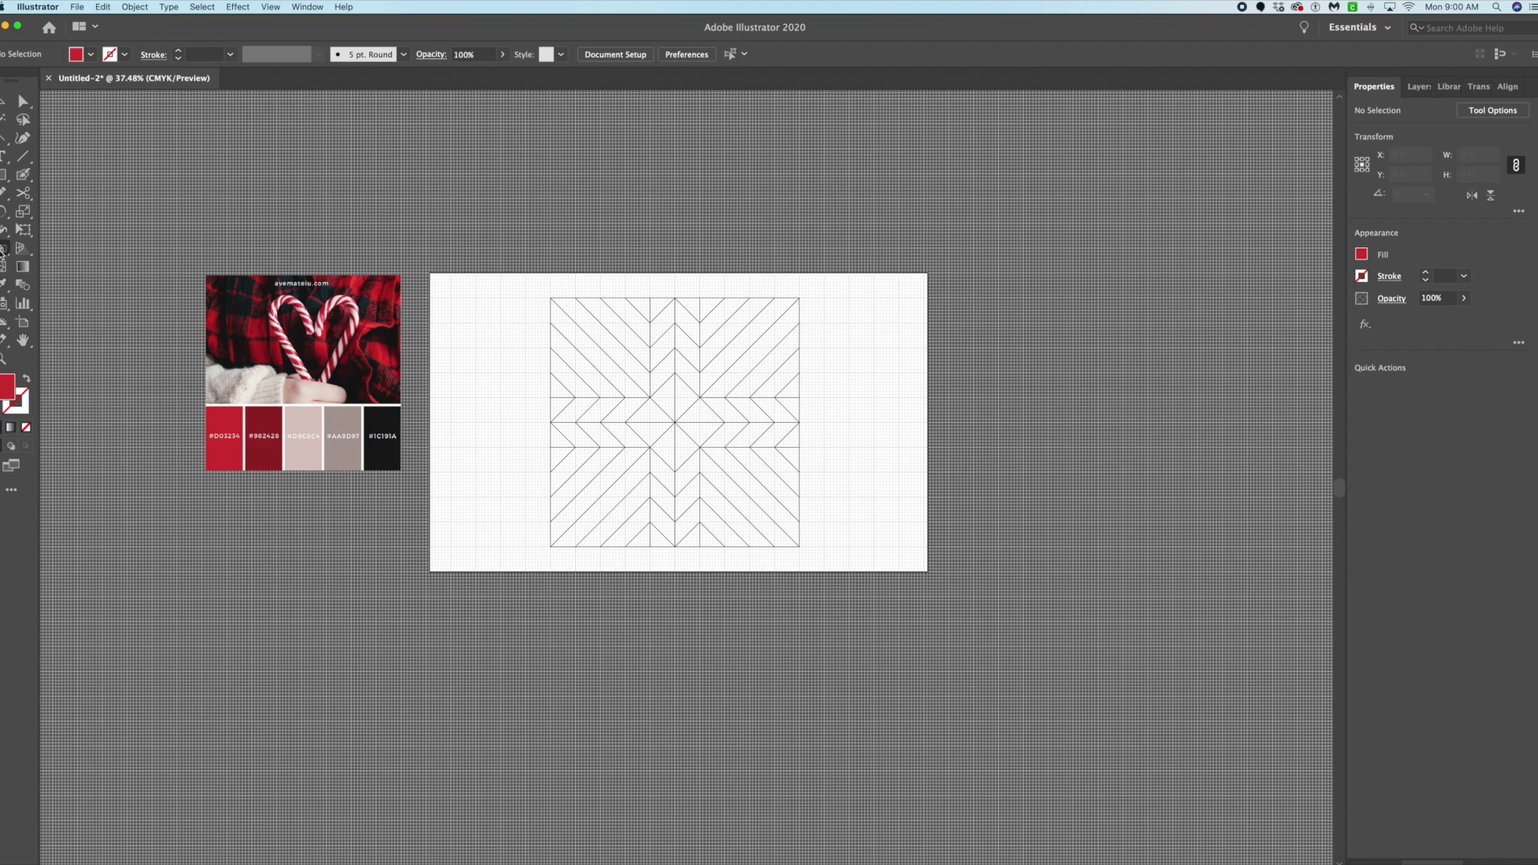
{"action": "left_click", "coordinate": [651, 434]}
{"action": "left_click", "coordinate": [687, 447]}
{"action": "left_click", "coordinate": [704, 414]}
{"action": "left_click", "coordinate": [666, 400]}
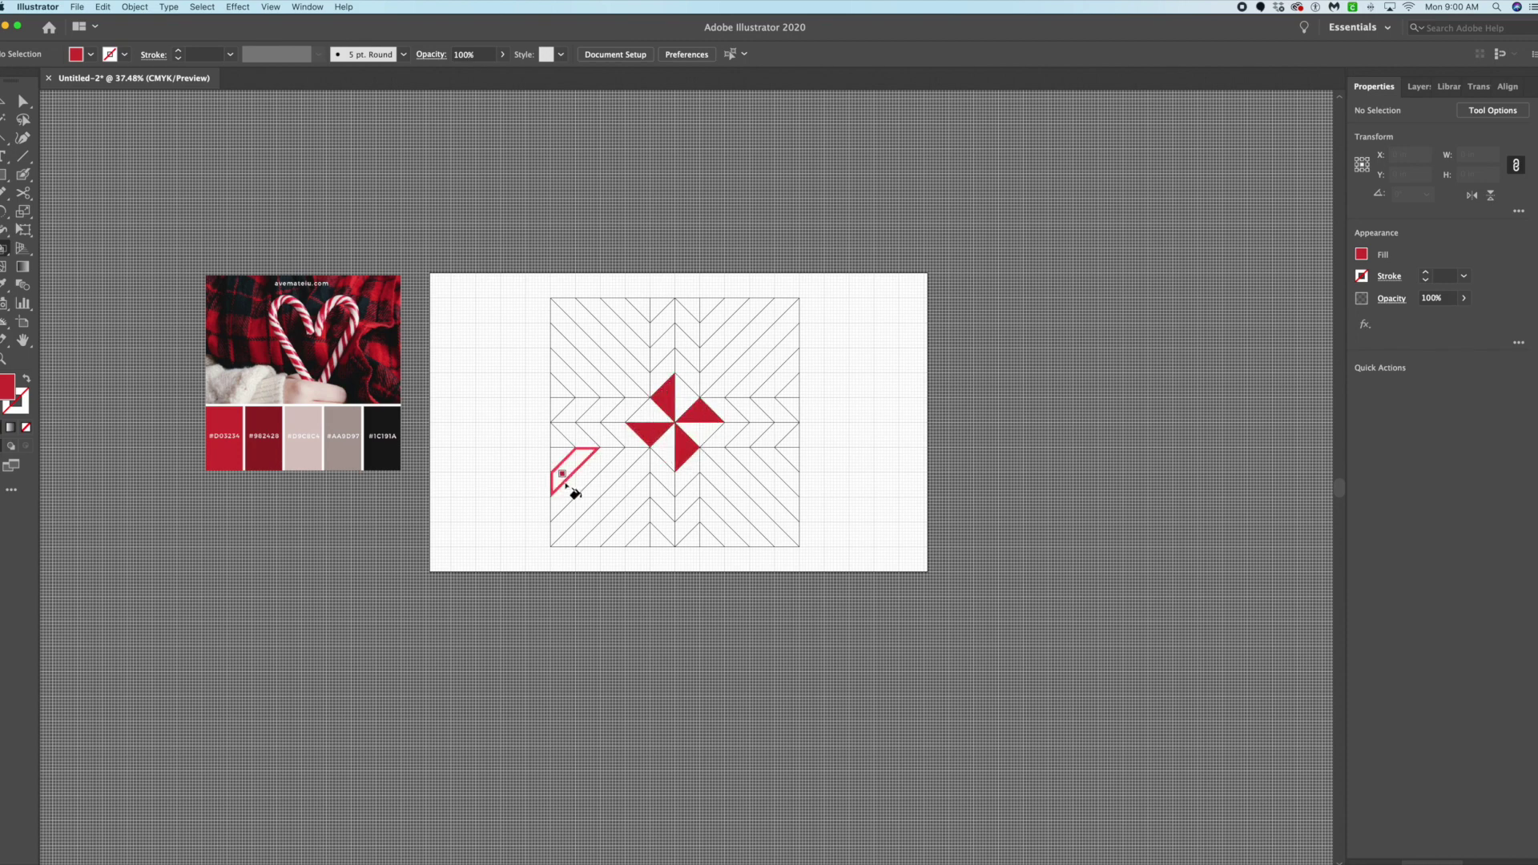
Fill the four long diagonal stripes running from the central diamond to the square's corners with the bright red.
{"action": "left_click", "coordinate": [618, 502]}
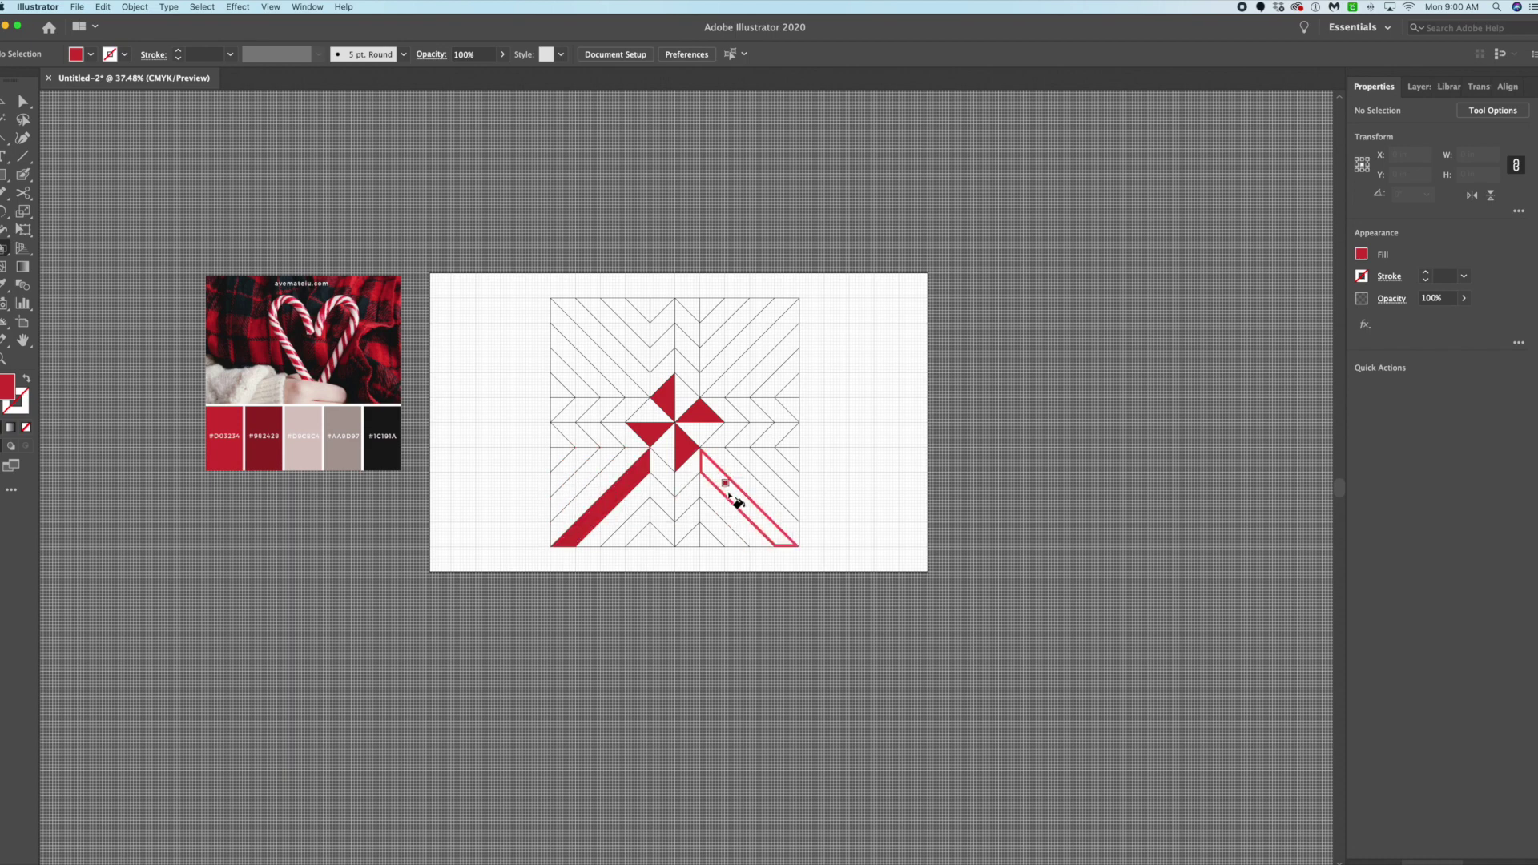
{"action": "left_click", "coordinate": [728, 492]}
{"action": "left_click", "coordinate": [727, 378]}
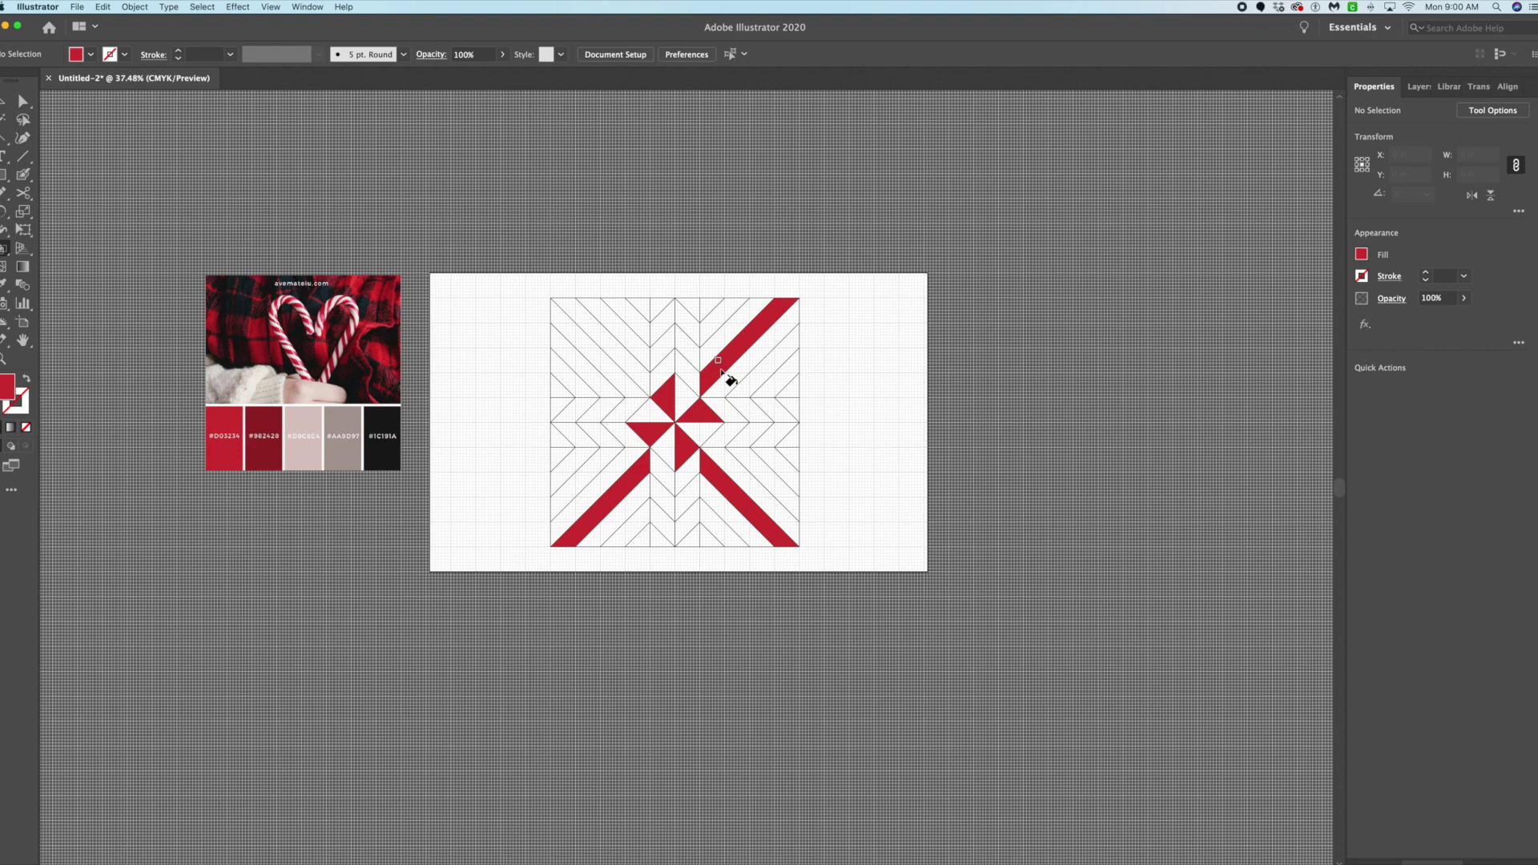
{"action": "left_click", "coordinate": [646, 371]}
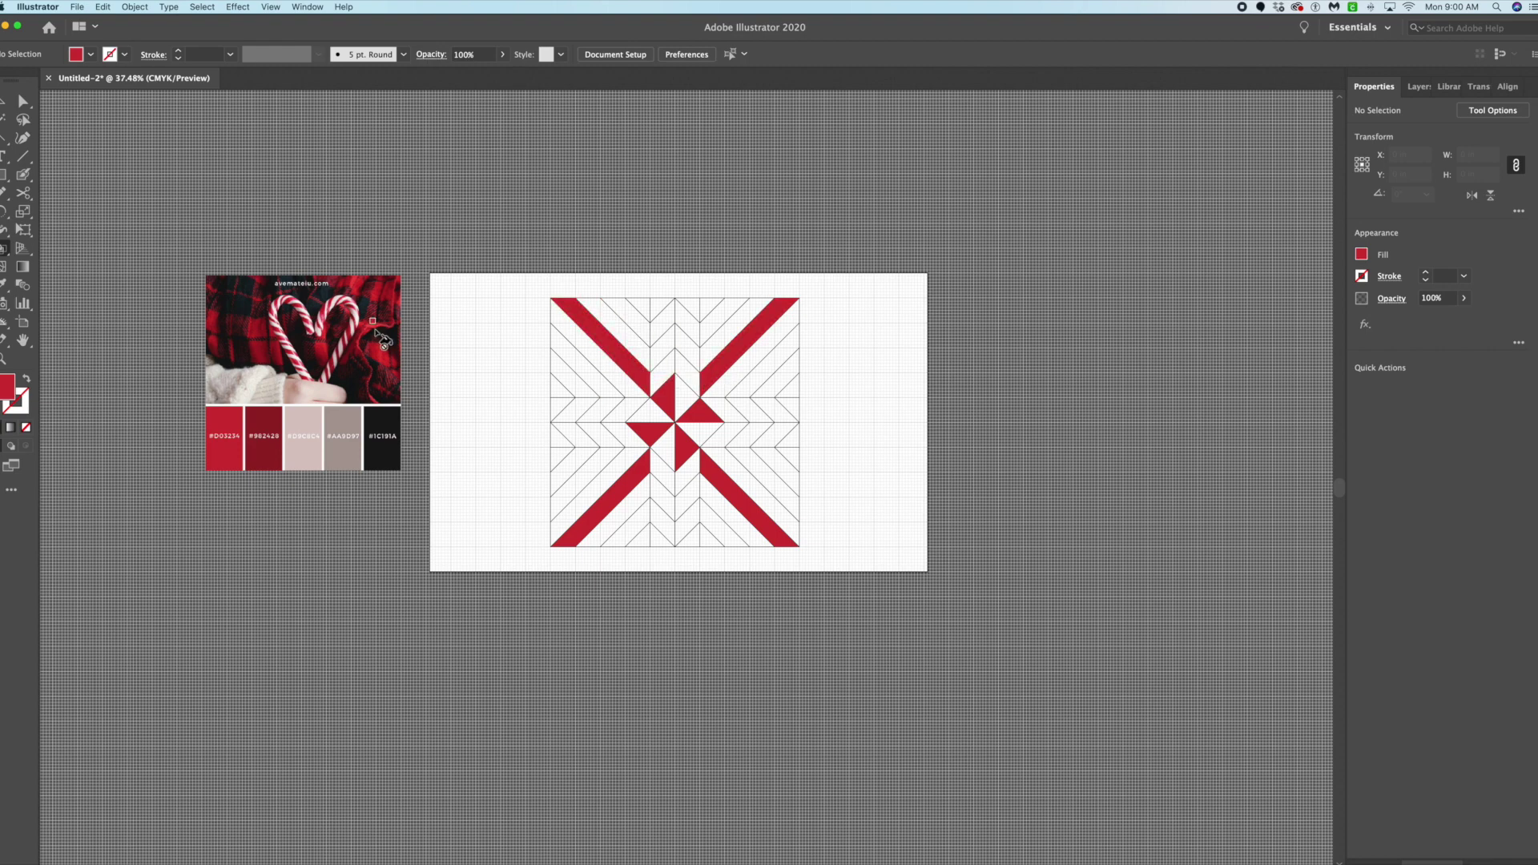
Sample the pale pink from the palette image's third swatch and fill the four remaining triangles of the central diamond with it.
{"action": "key", "text": "v"}
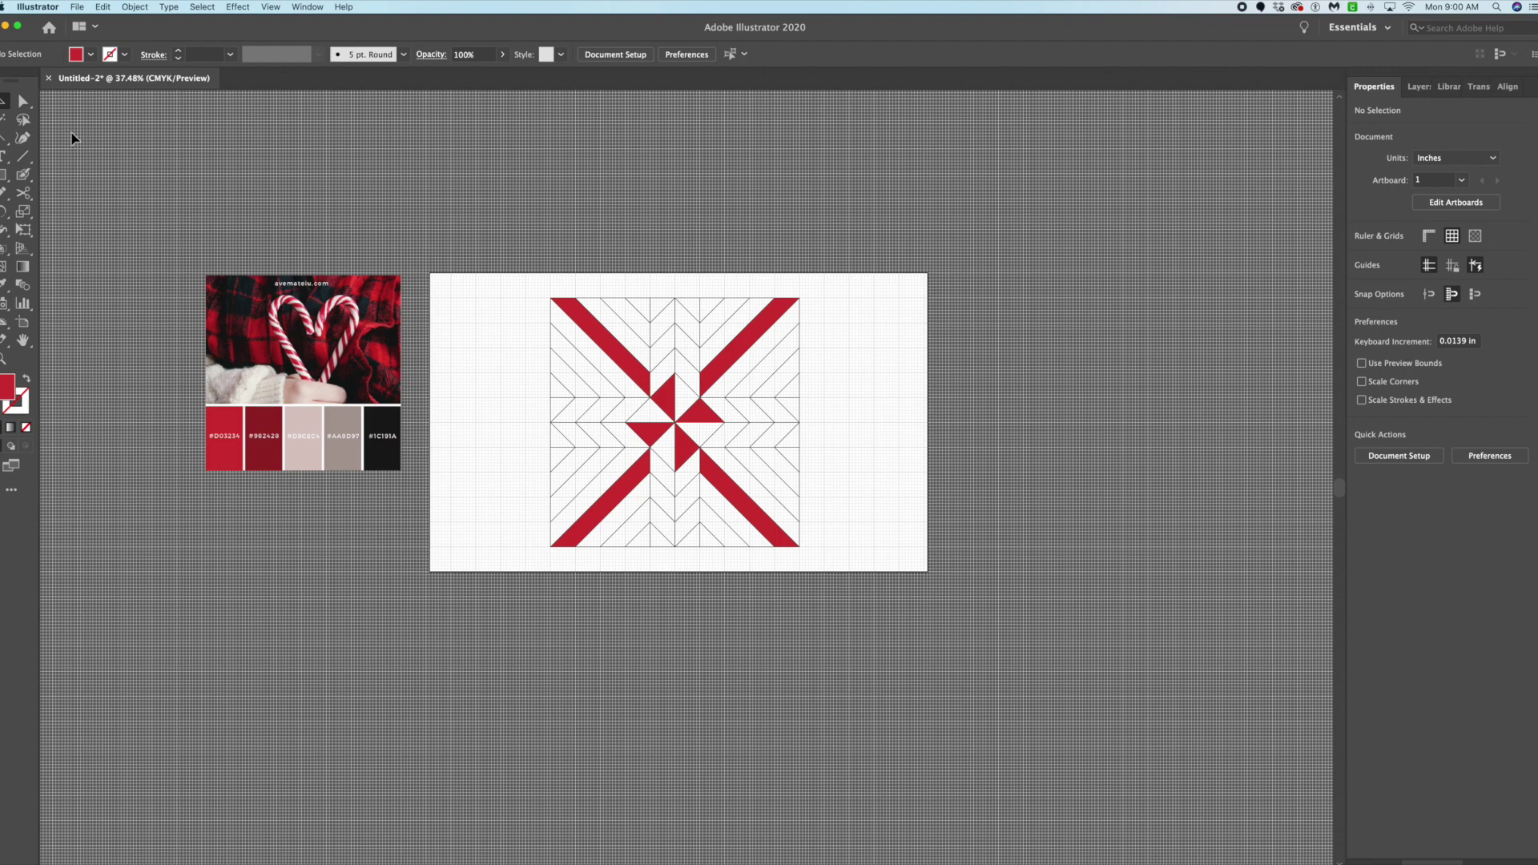
{"action": "left_click", "coordinate": [4, 284]}
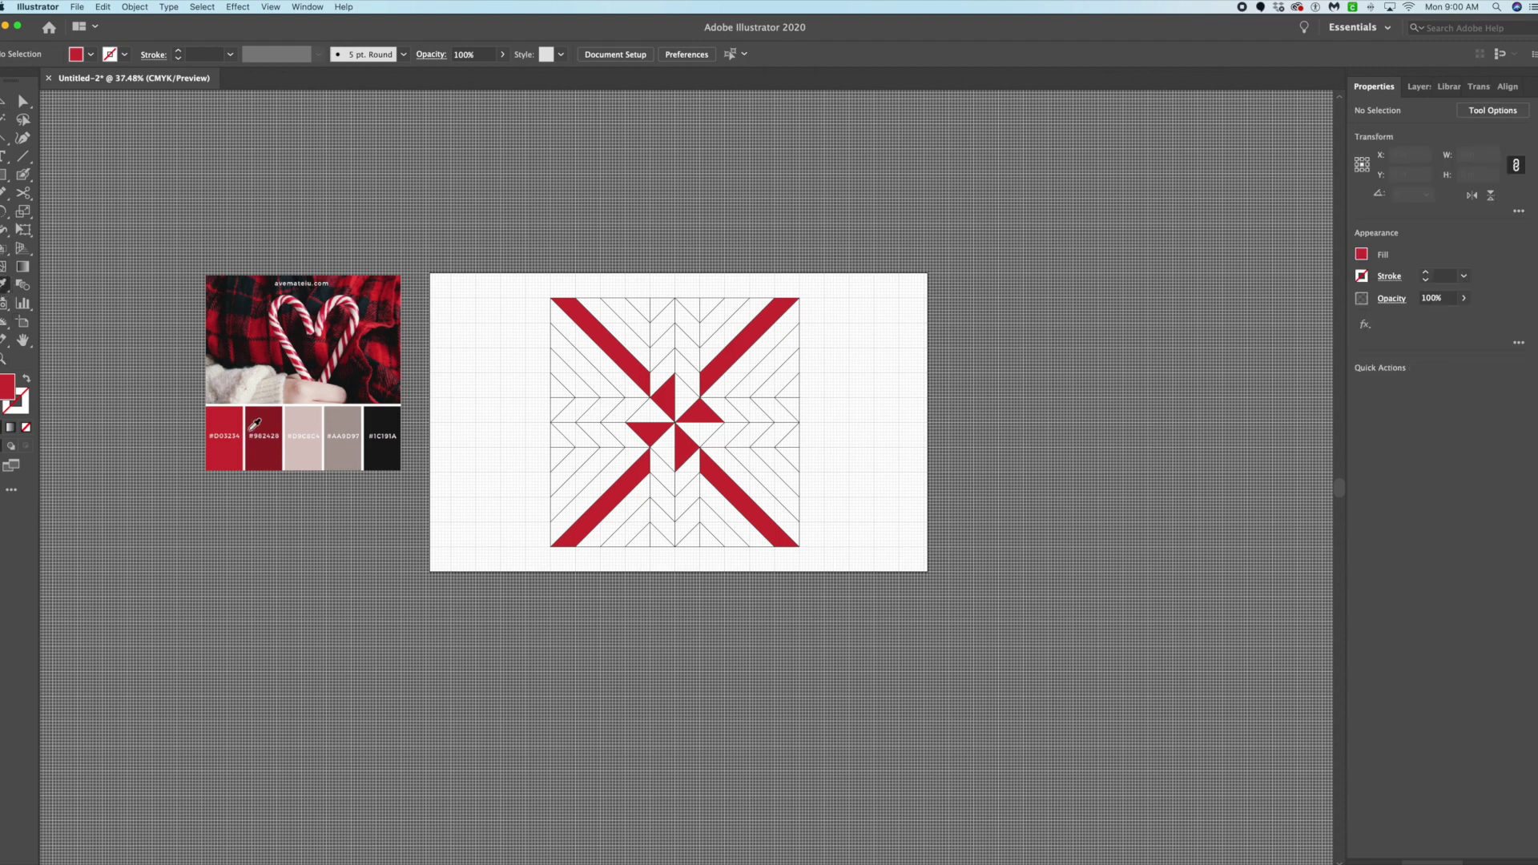
{"action": "left_click", "coordinate": [307, 425]}
{"action": "left_click", "coordinate": [5, 248]}
{"action": "left_click", "coordinate": [699, 431]}
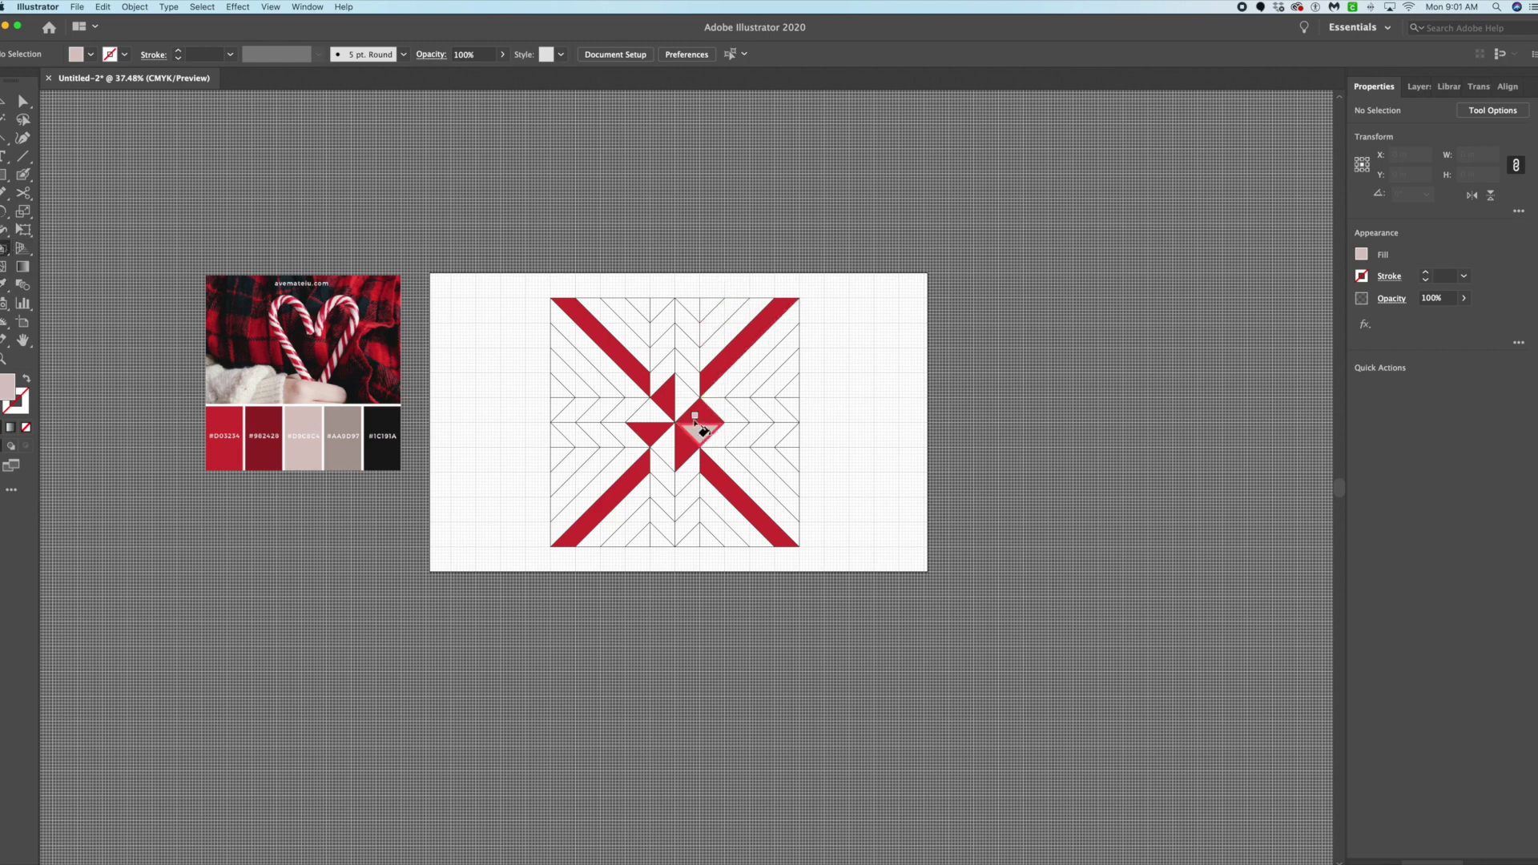
{"action": "left_click", "coordinate": [683, 398]}
{"action": "left_click", "coordinate": [652, 414]}
{"action": "left_click", "coordinate": [666, 451]}
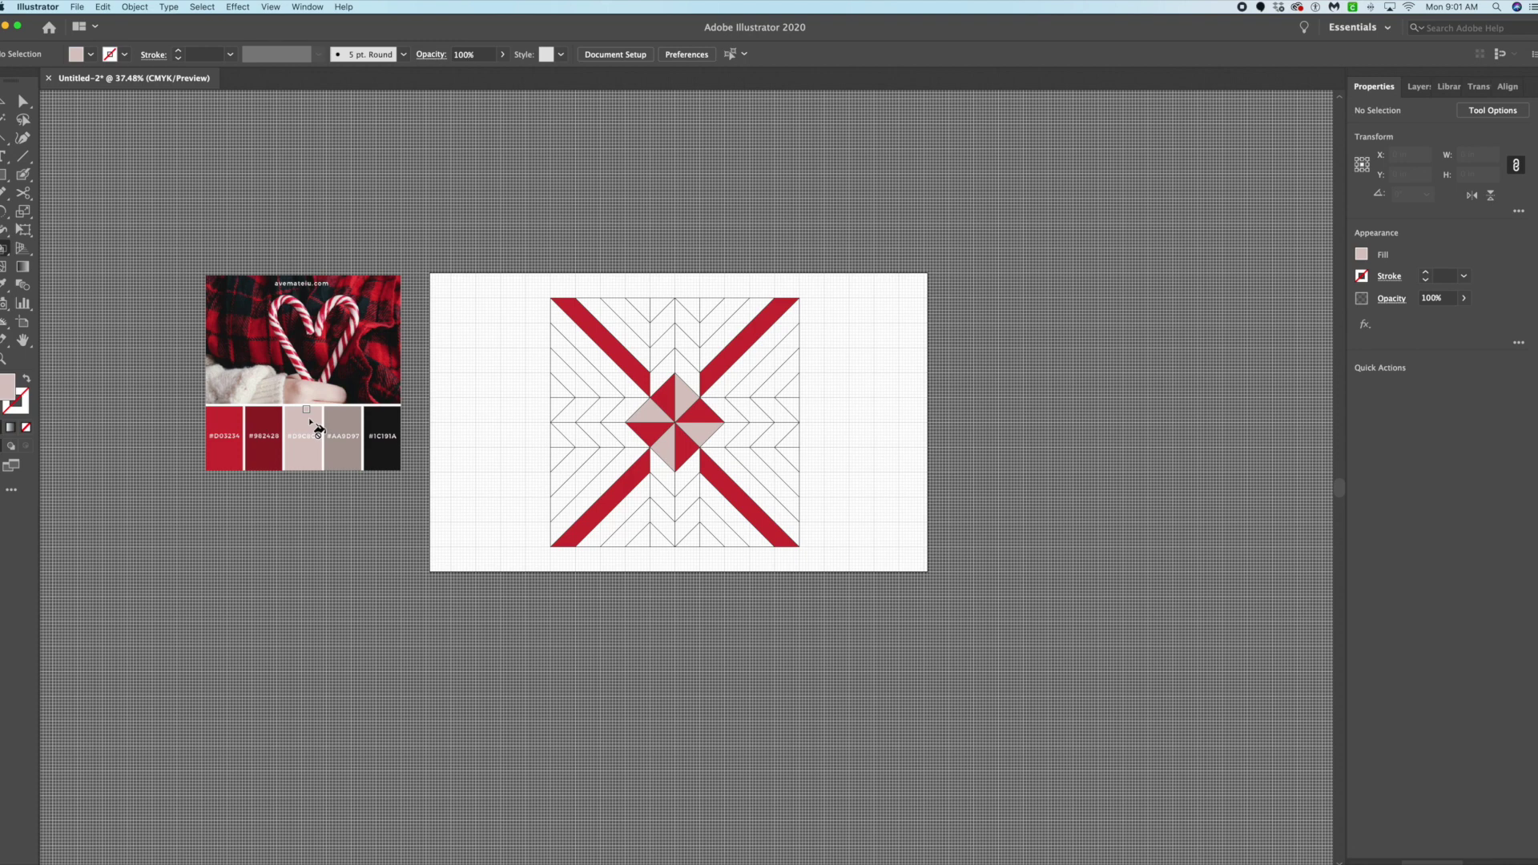
Fill the middle chevron and the two edge triangles in both the right and bottom arms of the cross with pale pink.
{"action": "left_click", "coordinate": [752, 438]}
{"action": "left_click", "coordinate": [753, 413]}
{"action": "left_click", "coordinate": [798, 414]}
{"action": "left_click", "coordinate": [795, 439]}
{"action": "left_click", "coordinate": [658, 490]}
{"action": "left_click", "coordinate": [682, 494]}
{"action": "left_click", "coordinate": [660, 535]}
{"action": "left_click", "coordinate": [687, 535]}
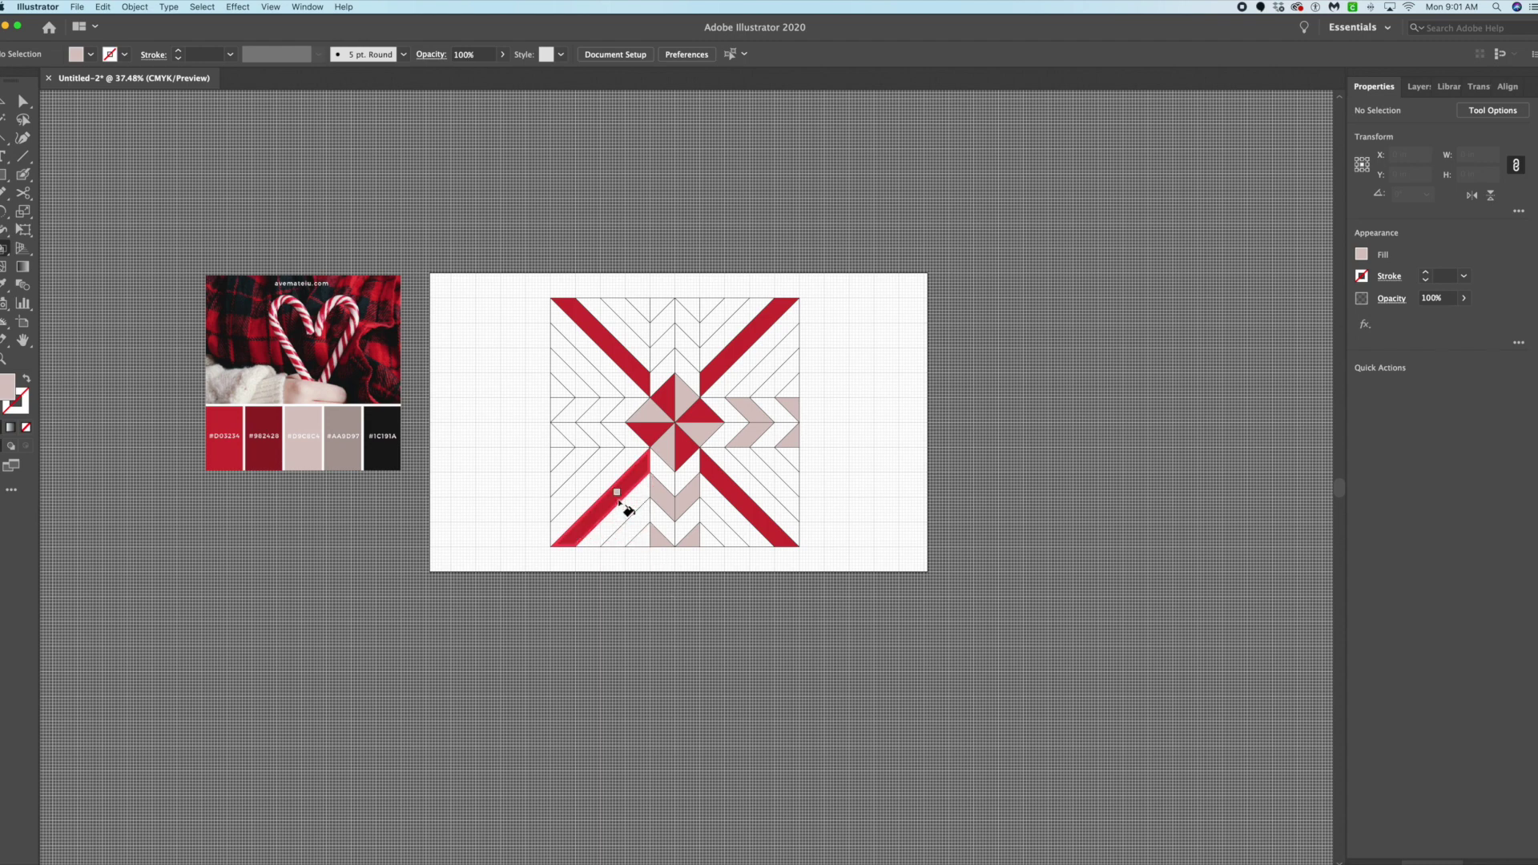
Fill the middle chevron and the two edge triangles in both the left and top arms of the cross with pale pink.
{"action": "left_click", "coordinate": [604, 439]}
{"action": "left_click", "coordinate": [602, 410]}
{"action": "left_click", "coordinate": [557, 407]}
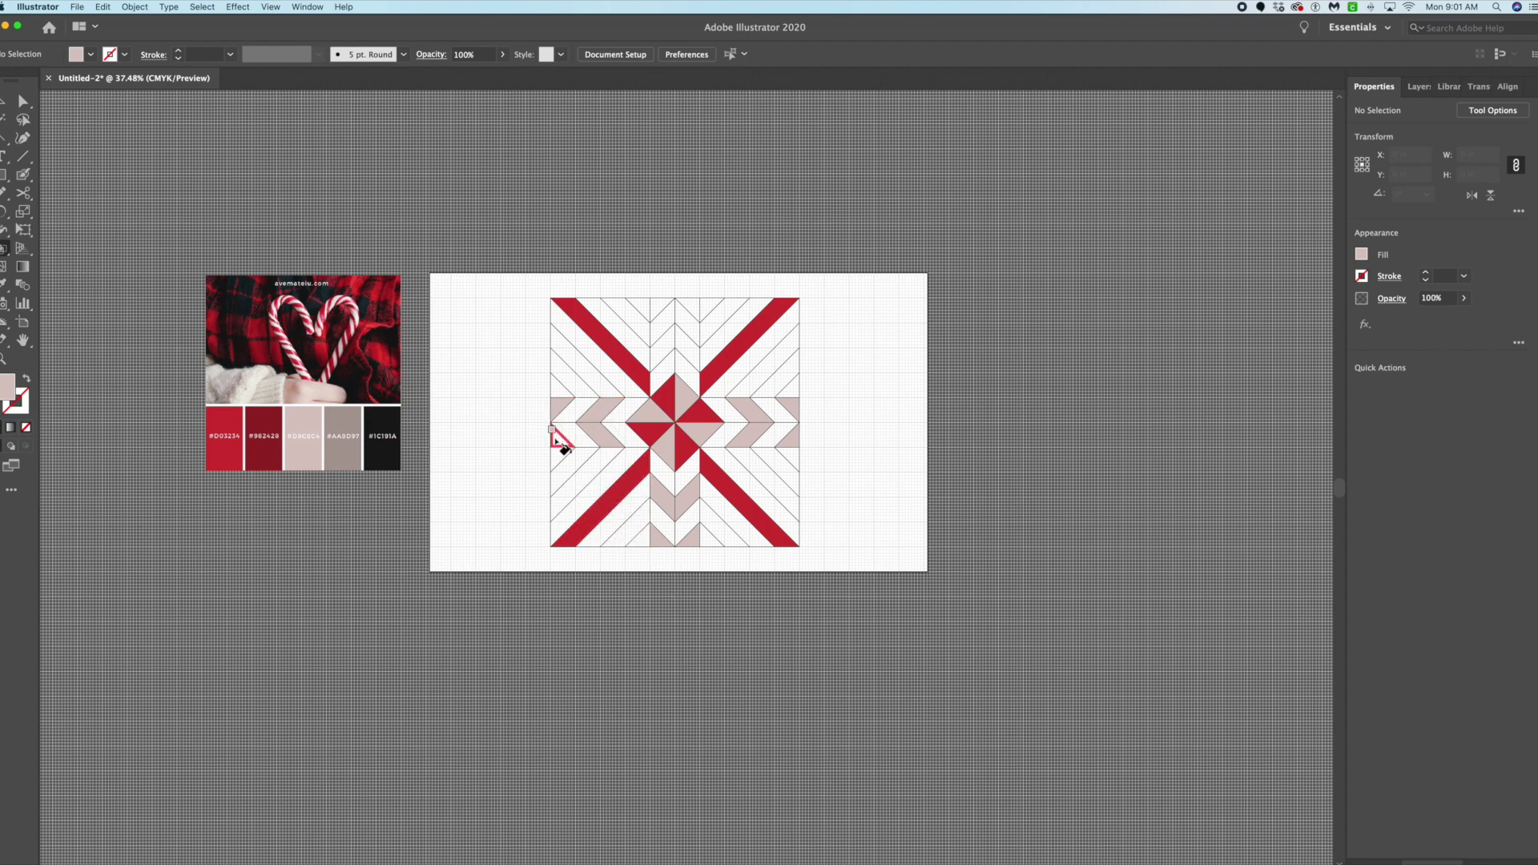
{"action": "left_click", "coordinate": [686, 345]}
{"action": "left_click", "coordinate": [668, 346]}
{"action": "left_click", "coordinate": [665, 309]}
{"action": "left_click", "coordinate": [686, 309]}
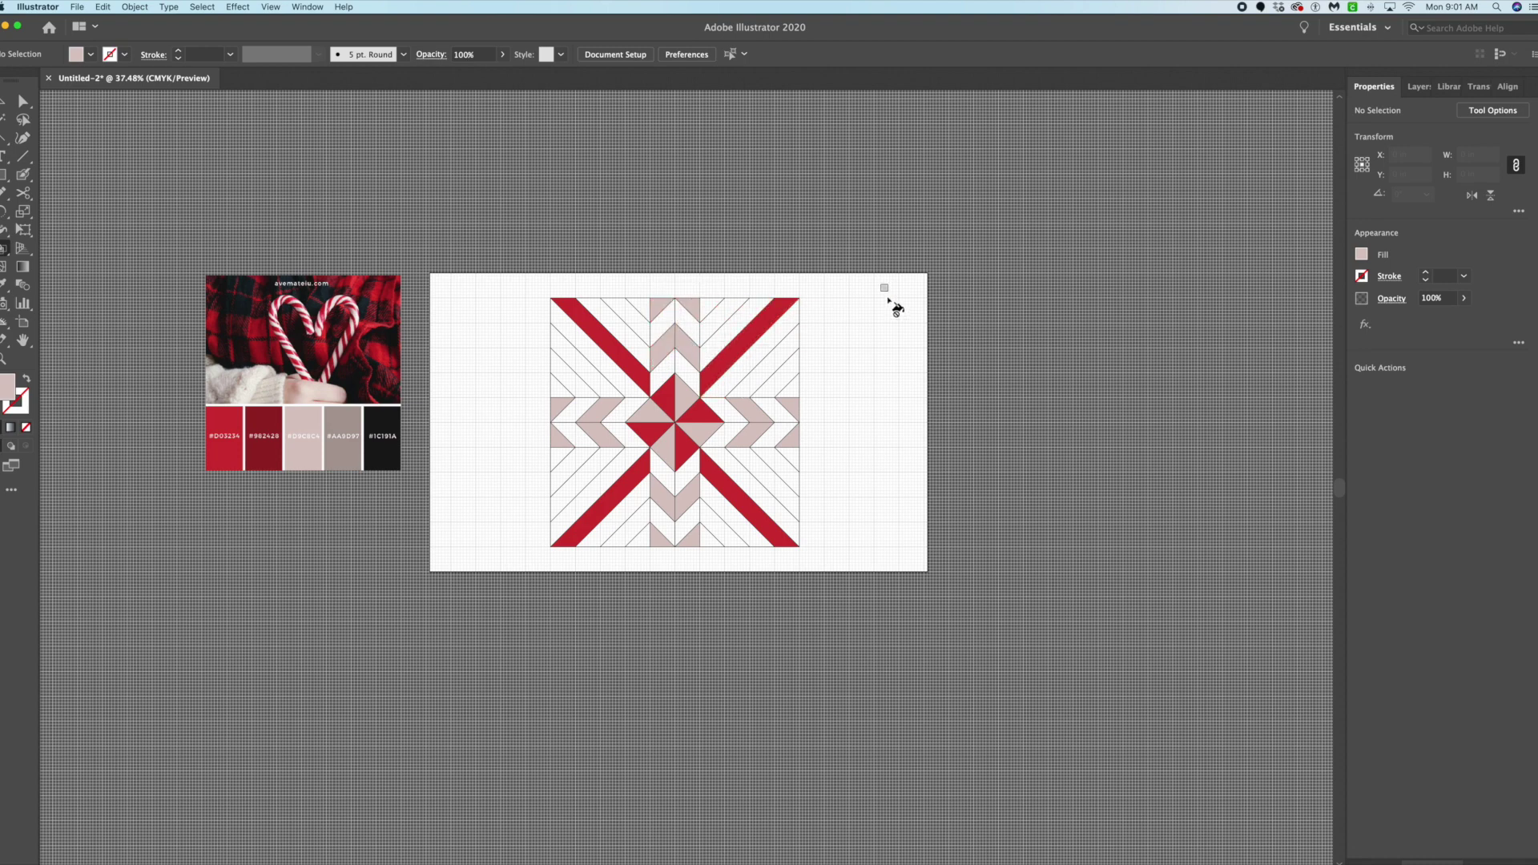
Fill the eight short diagonal stripes flanking the cross arms, next to the small edge triangles, with pale pink.
{"action": "left_click", "coordinate": [721, 317]}
{"action": "left_click", "coordinate": [645, 322]}
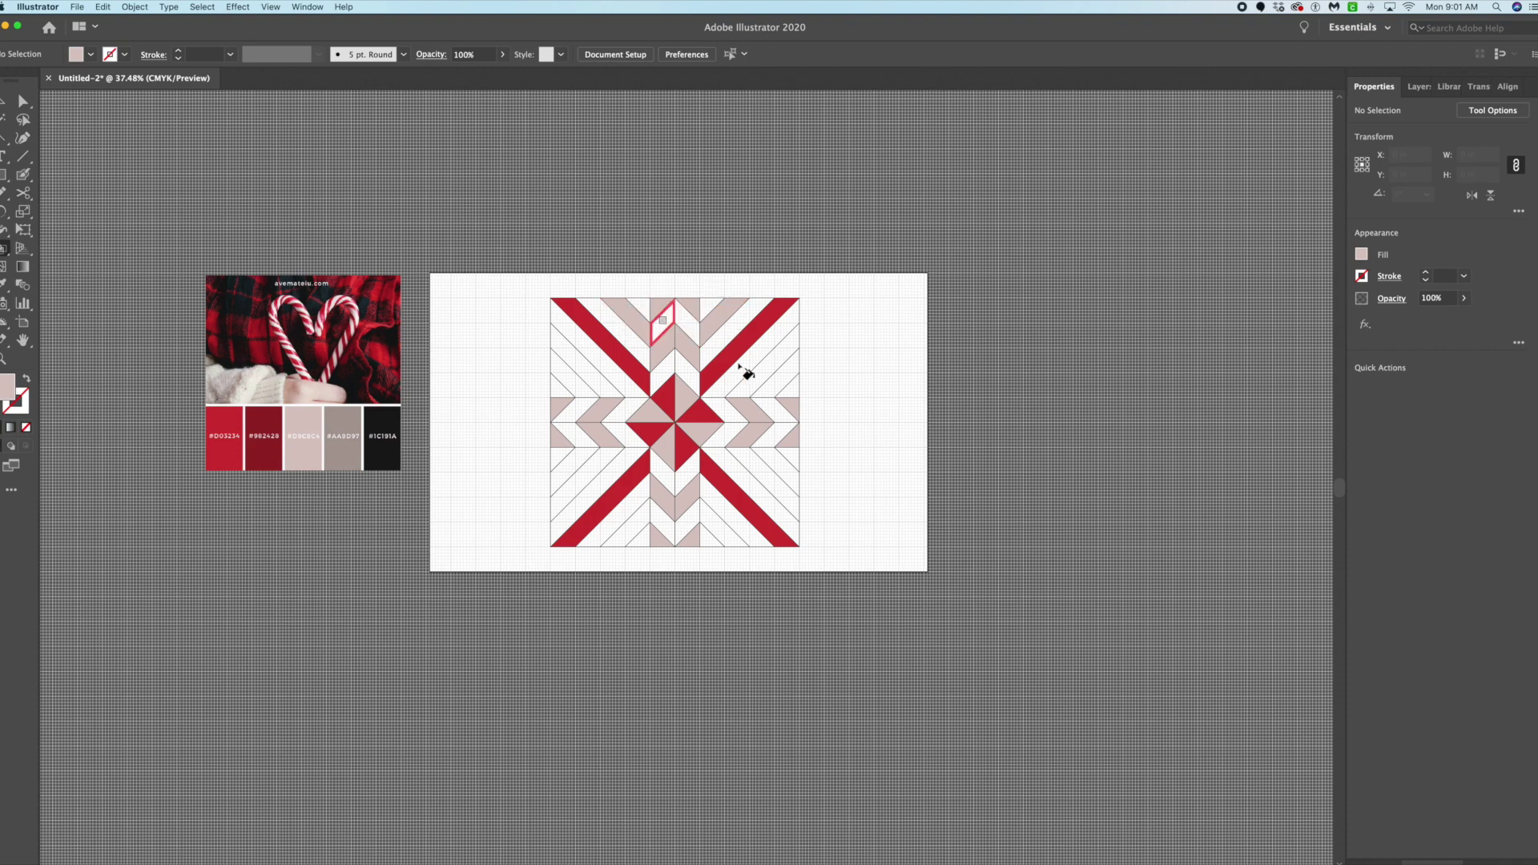
{"action": "left_click", "coordinate": [787, 383]}
{"action": "left_click", "coordinate": [784, 475]}
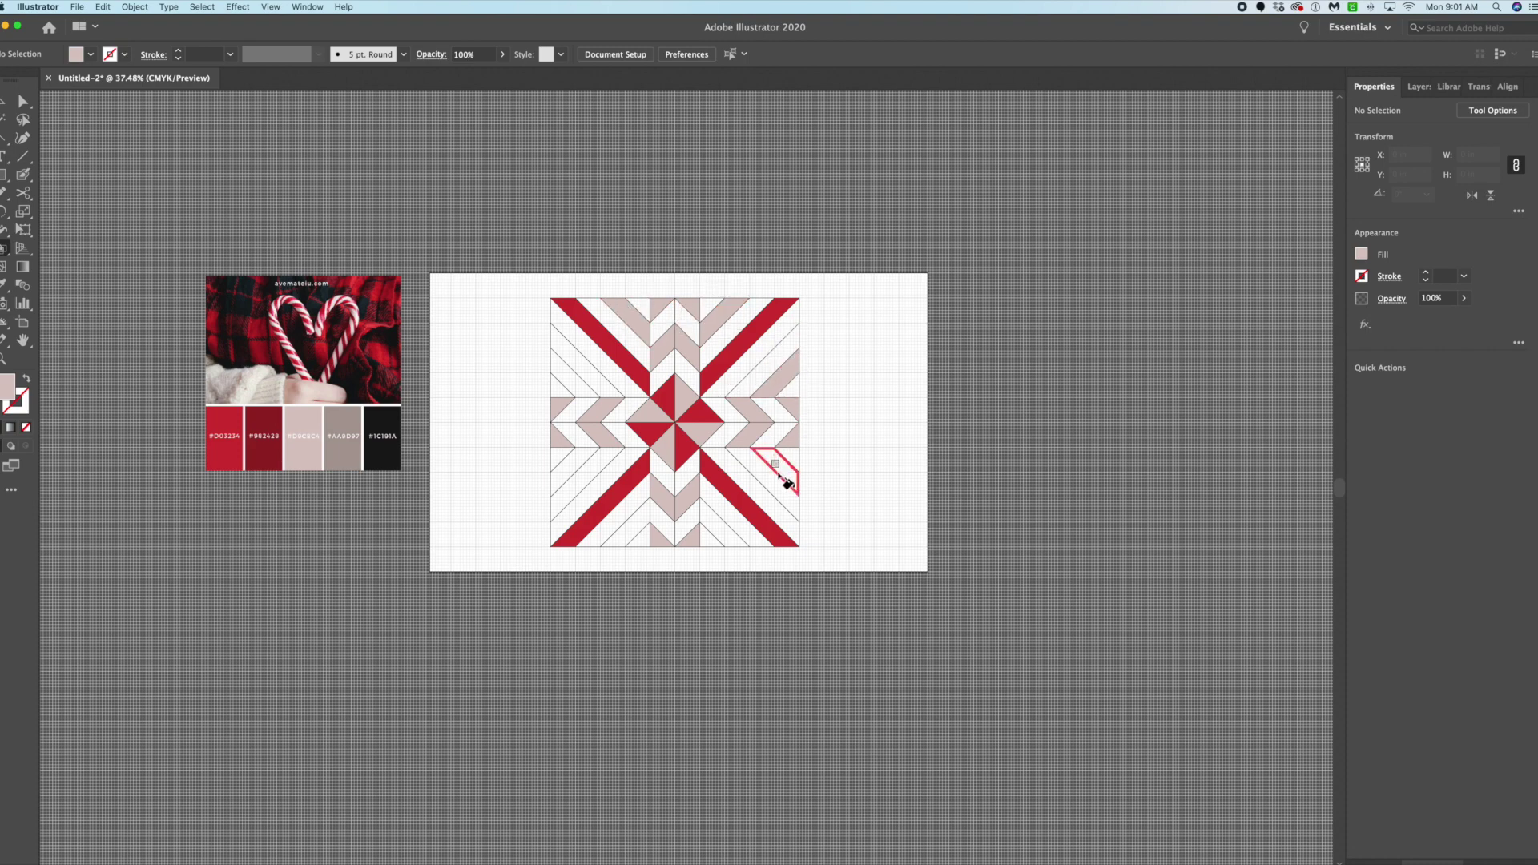
{"action": "left_click", "coordinate": [745, 501]}
{"action": "left_click", "coordinate": [709, 525]}
{"action": "left_click", "coordinate": [646, 531]}
{"action": "left_click", "coordinate": [578, 473]}
{"action": "left_click", "coordinate": [578, 390]}
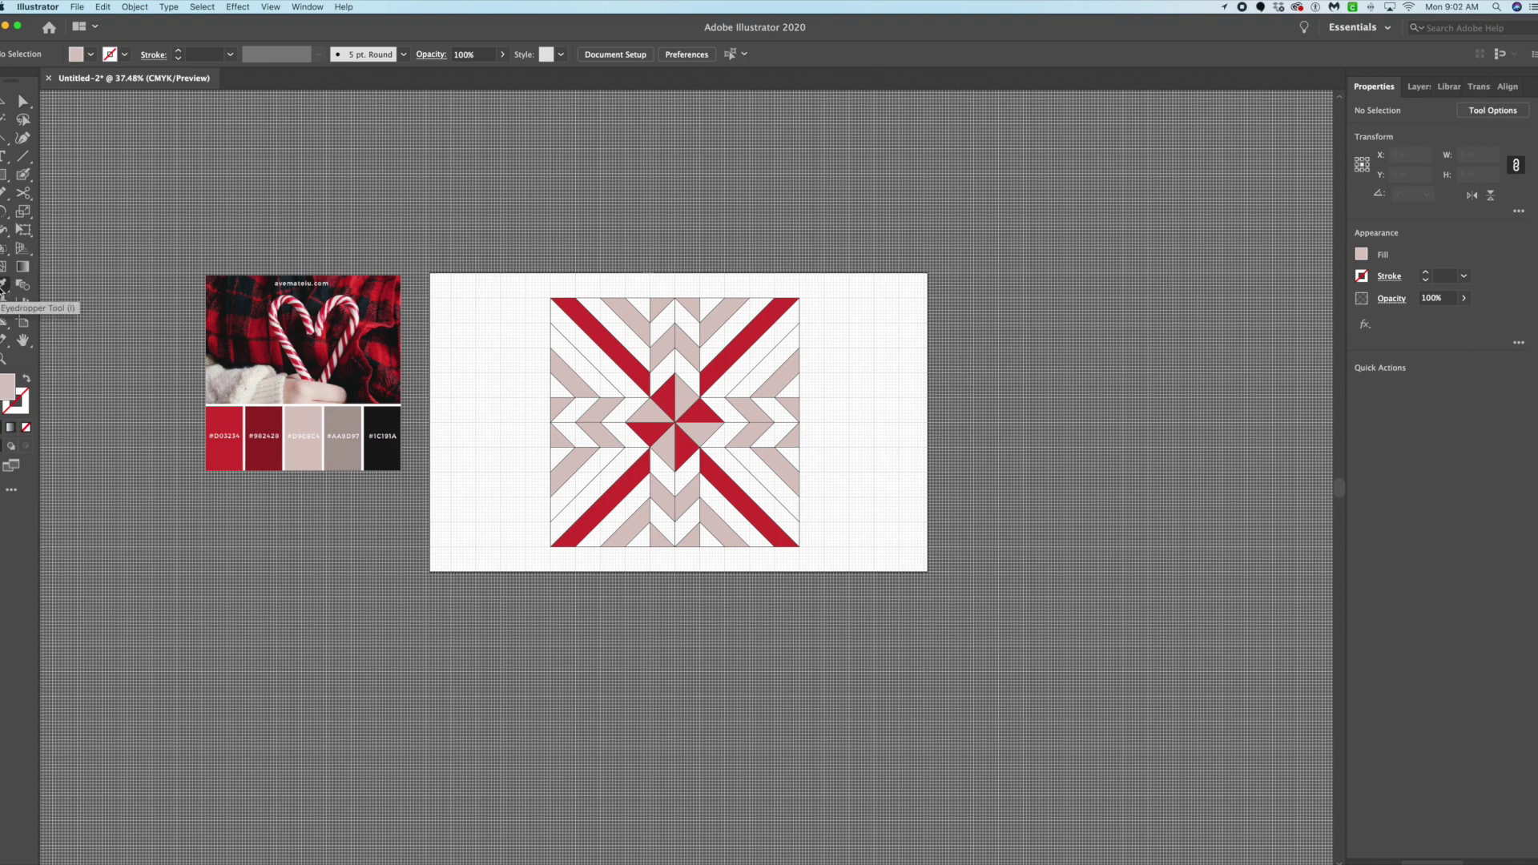
Try the bright red from the palette image's first swatch on the innermost chevron of the cross's bottom arm.
{"action": "left_click", "coordinate": [3, 286]}
{"action": "left_click", "coordinate": [234, 450]}
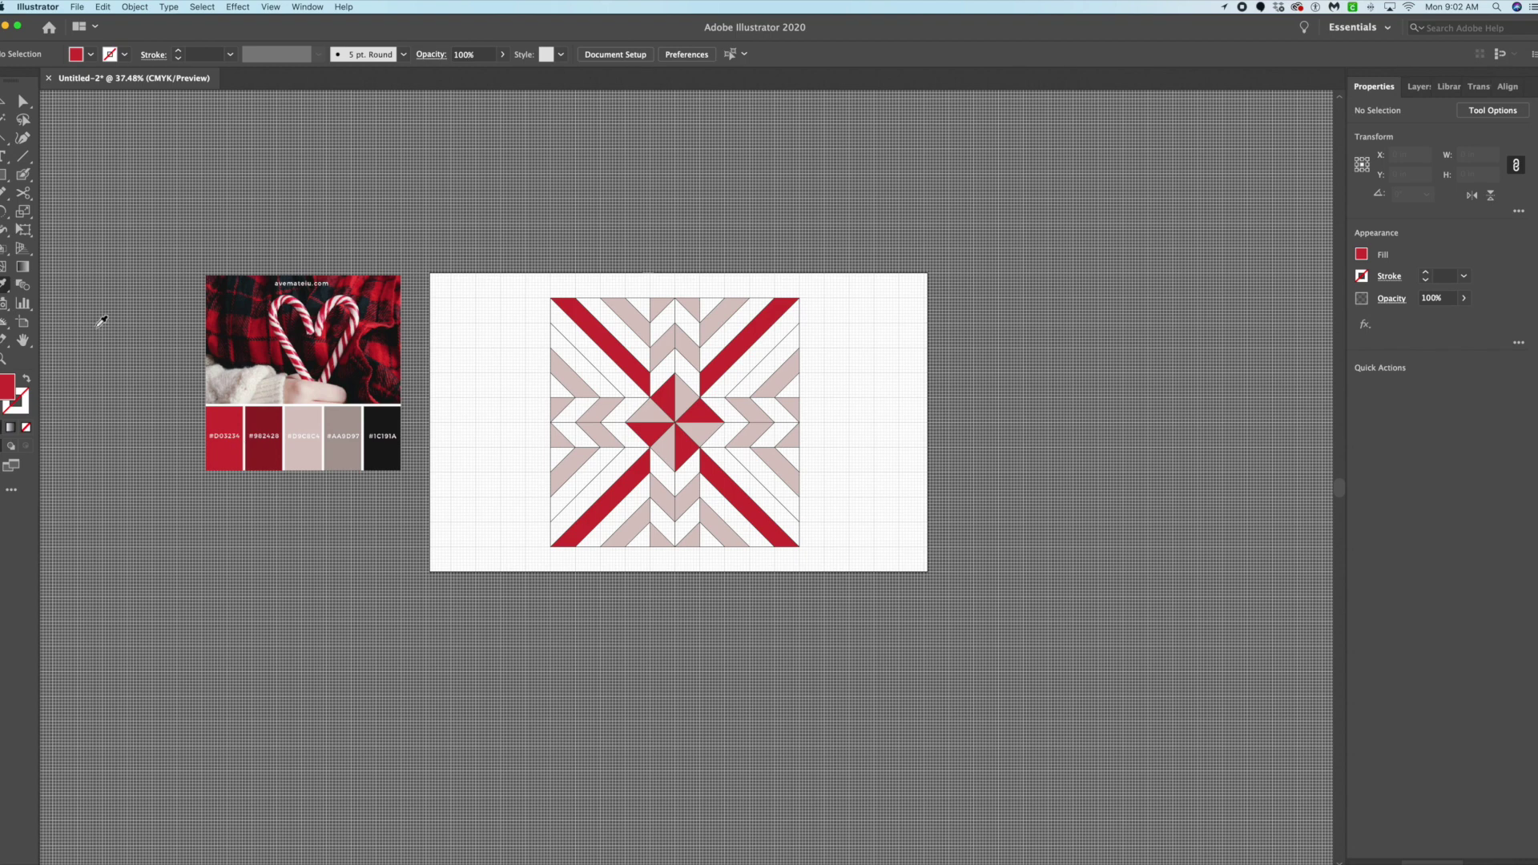
{"action": "left_click", "coordinate": [3, 244]}
{"action": "left_click", "coordinate": [690, 472]}
{"action": "left_click", "coordinate": [669, 481]}
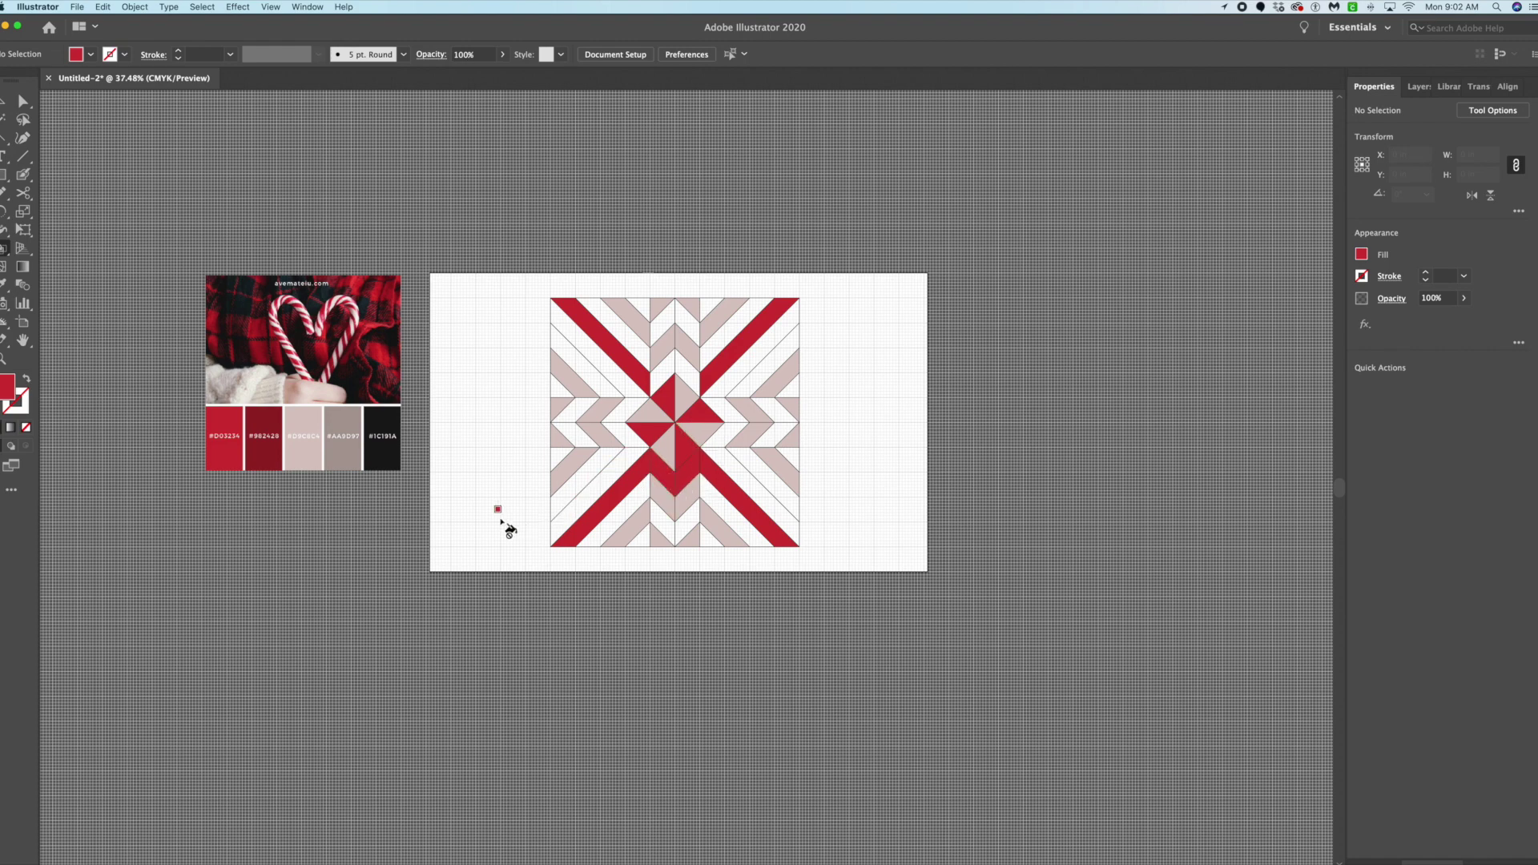
Sample the dark red from the palette image's second swatch and fill the innermost chevron of all four cross arms with it.
{"action": "left_click", "coordinate": [264, 449], "text": "alt"}
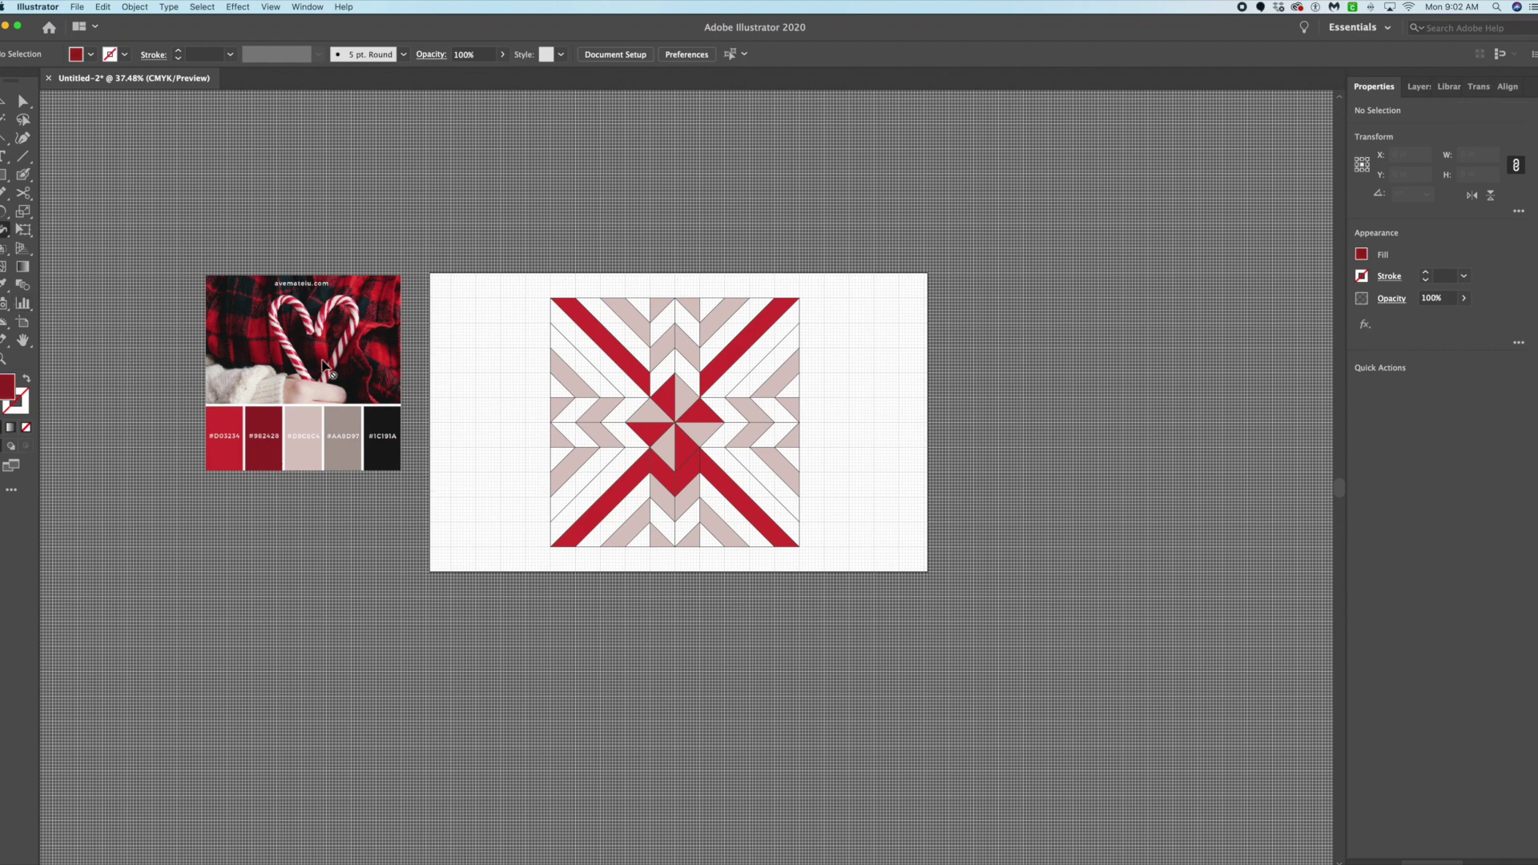
{"action": "left_click", "coordinate": [4, 248]}
{"action": "left_click", "coordinate": [670, 479]}
{"action": "left_click", "coordinate": [682, 481]}
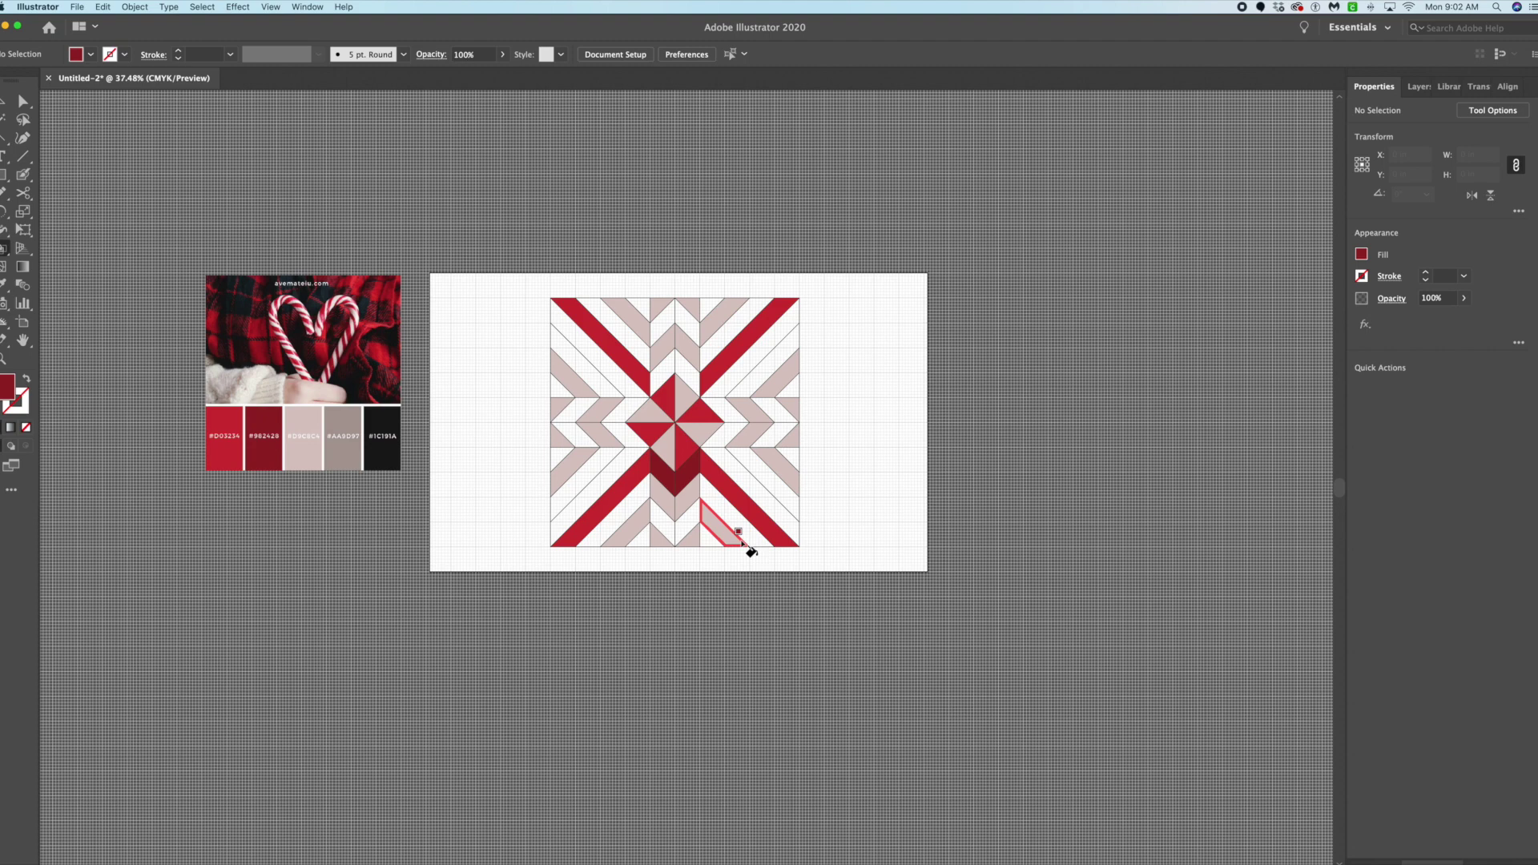
{"action": "left_click", "coordinate": [629, 437]}
{"action": "left_click", "coordinate": [629, 409]}
{"action": "left_click", "coordinate": [733, 410]}
{"action": "left_click", "coordinate": [725, 438]}
{"action": "left_click", "coordinate": [689, 372]}
{"action": "left_click", "coordinate": [663, 370]}
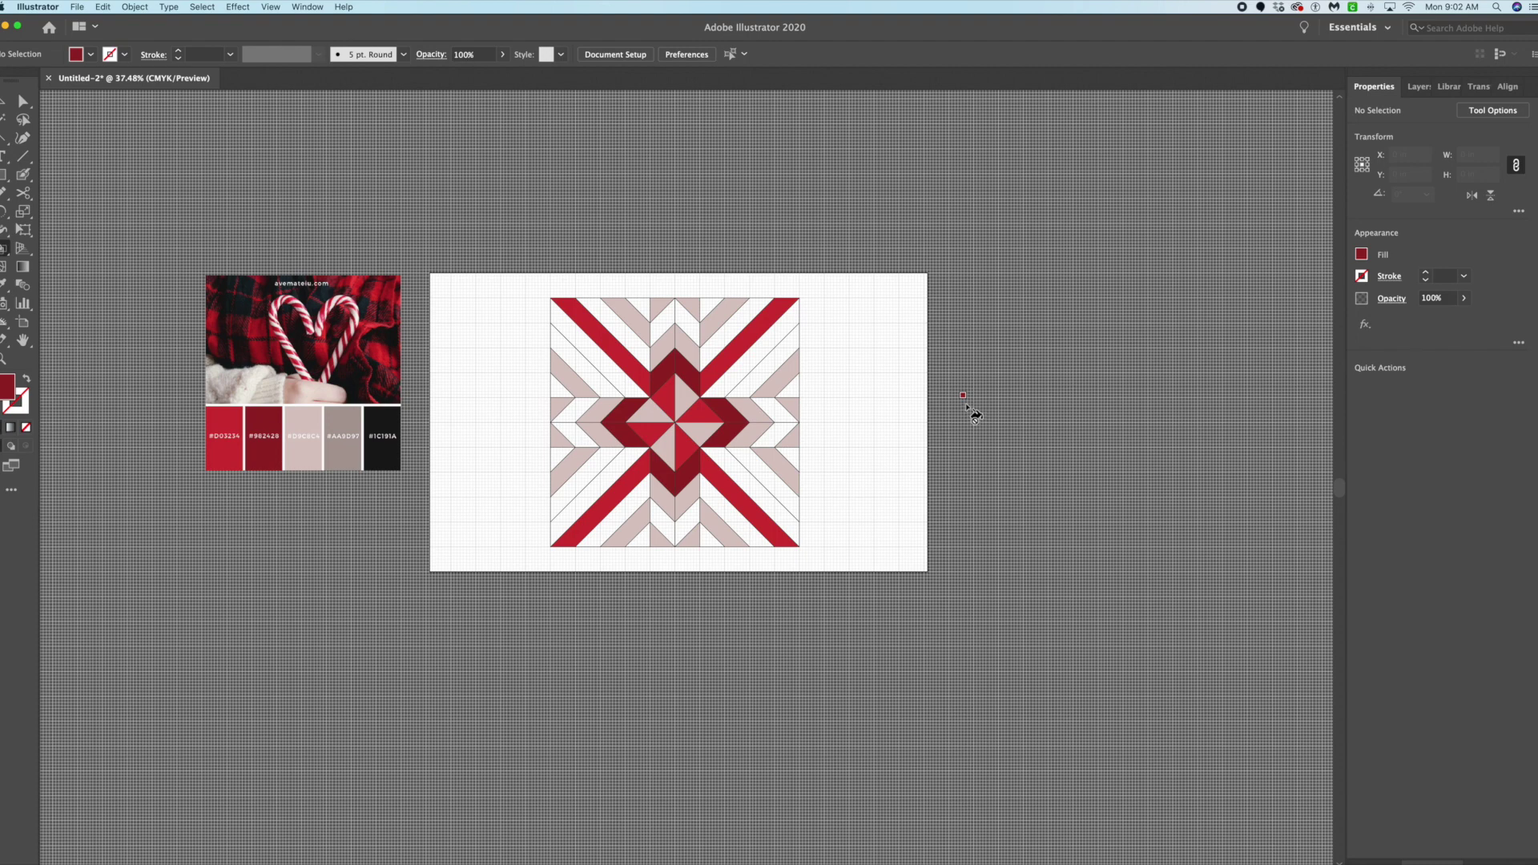
Fill the outer chevron in each of the four cross arms with the dark red.
{"action": "left_click", "coordinate": [776, 419]}
{"action": "left_click", "coordinate": [786, 435]}
{"action": "left_click", "coordinate": [573, 436]}
{"action": "left_click", "coordinate": [573, 410]}
{"action": "left_click", "coordinate": [669, 517]}
{"action": "left_click", "coordinate": [691, 527]}
{"action": "left_click", "coordinate": [664, 333]}
{"action": "left_click", "coordinate": [687, 335]}
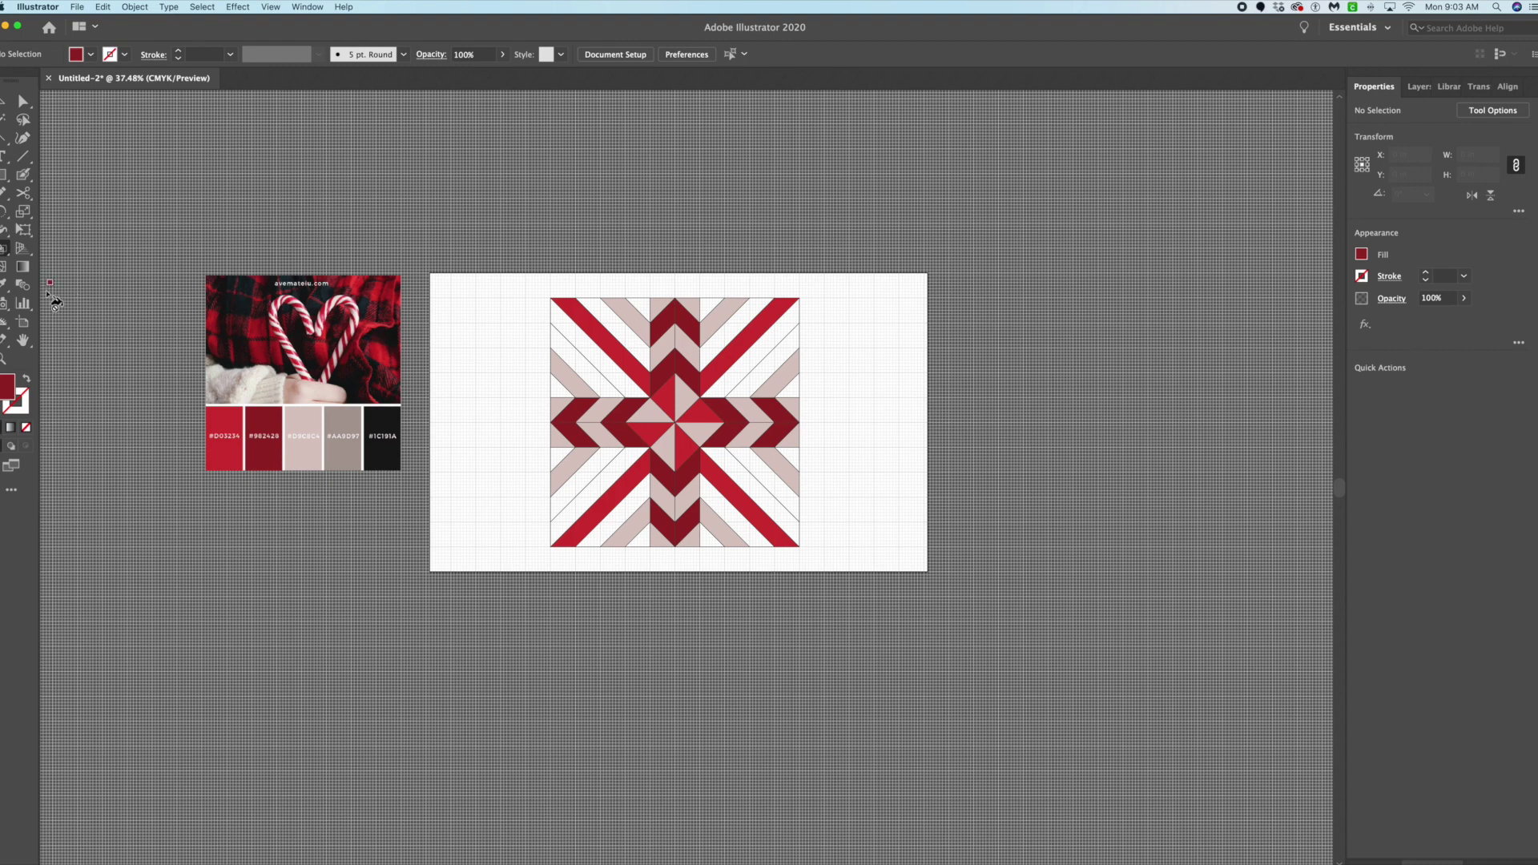
Sample the black from the palette image's fifth swatch and fill the four long diagonal stripes adjoining the bright red ones.
{"action": "left_click", "coordinate": [3, 284]}
{"action": "left_click", "coordinate": [386, 424]}
{"action": "left_click", "coordinate": [4, 248]}
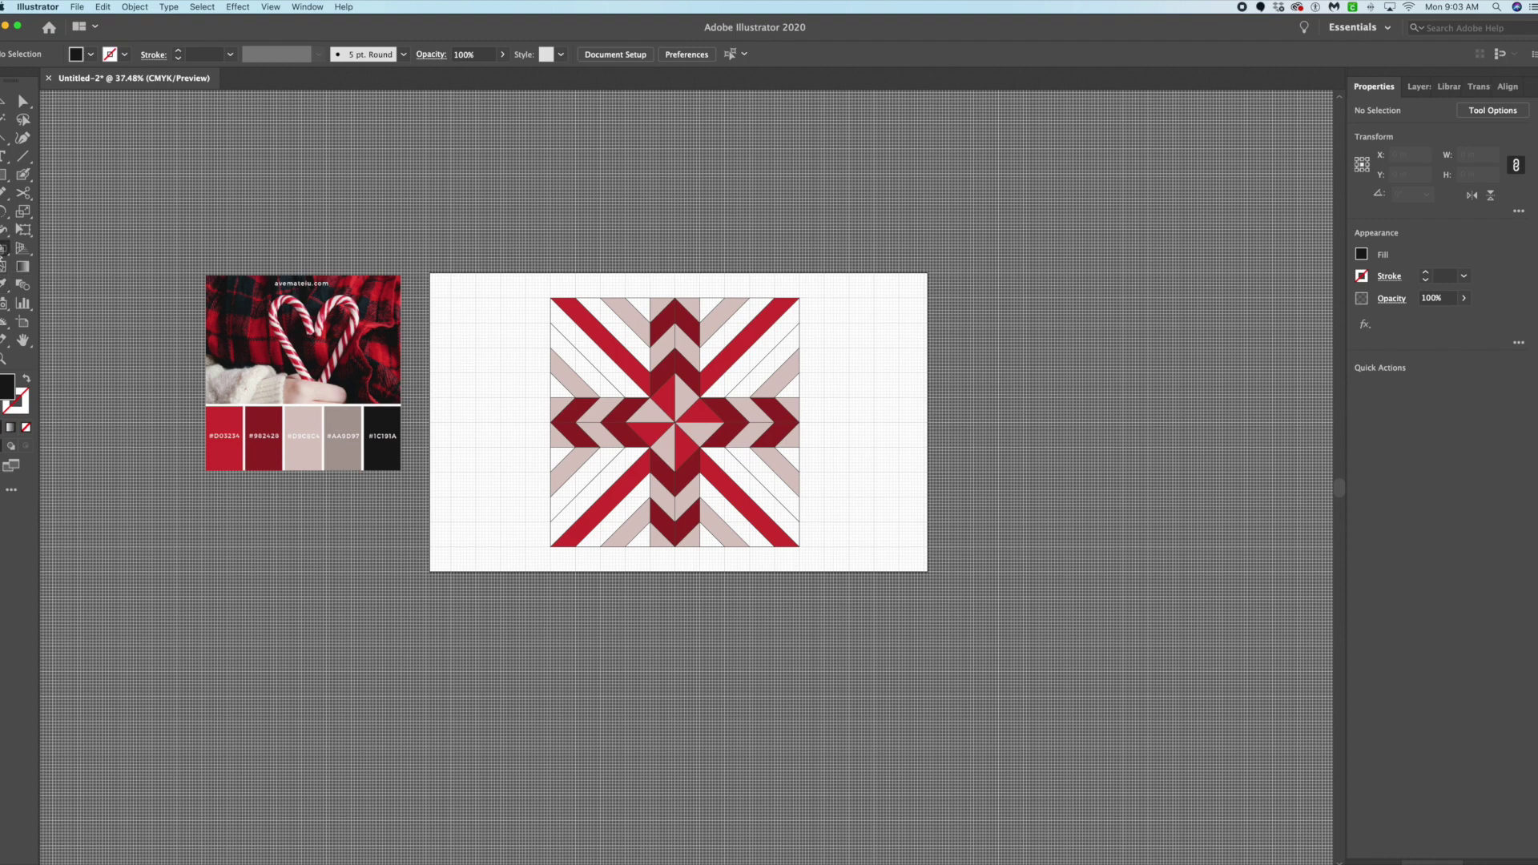
{"action": "left_click", "coordinate": [733, 367]}
{"action": "left_click", "coordinate": [619, 380]}
{"action": "left_click", "coordinate": [627, 455]}
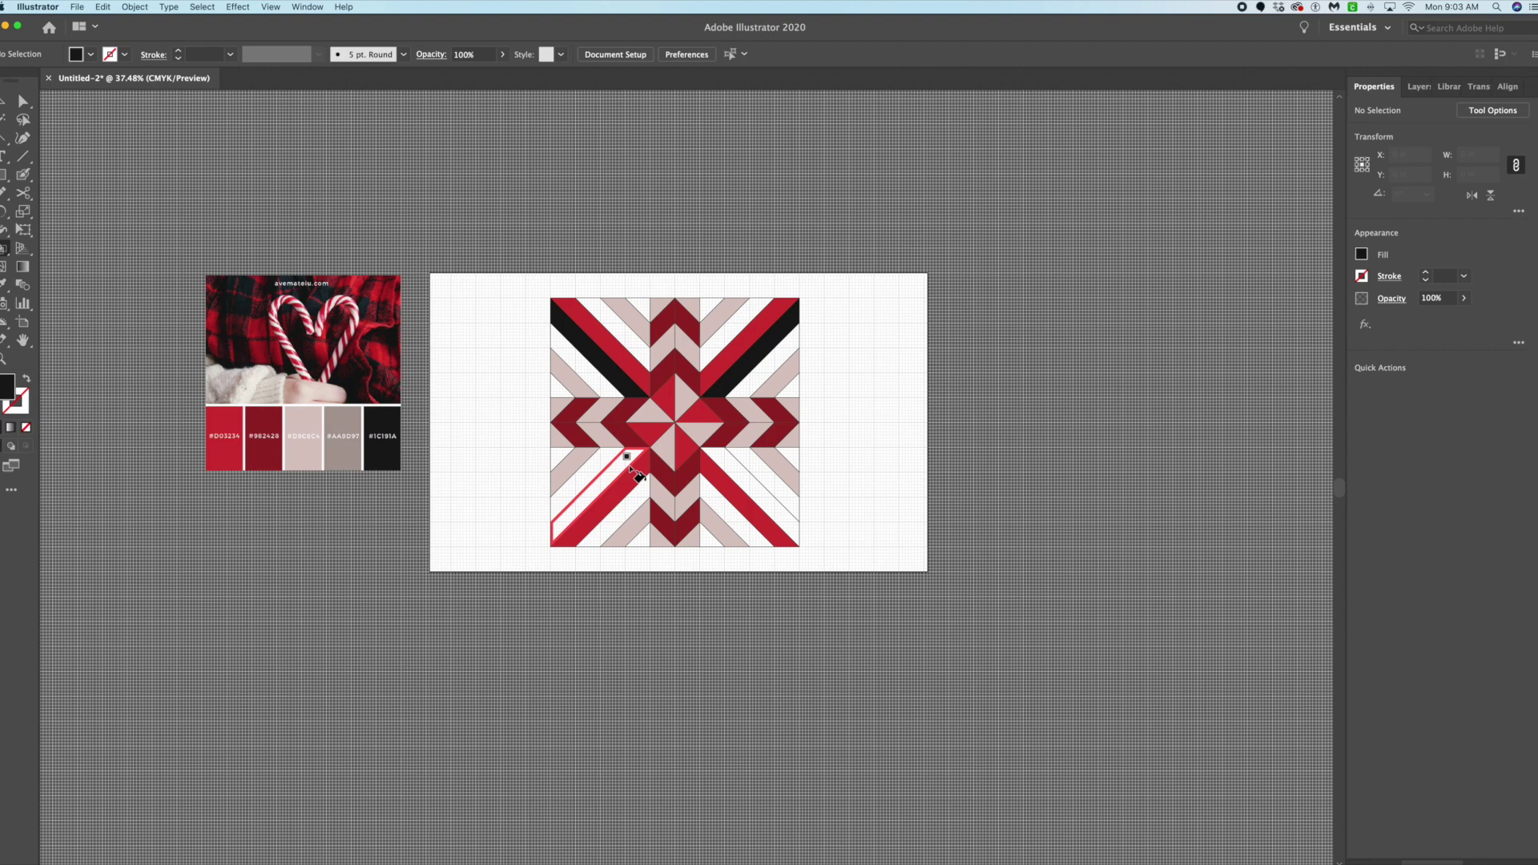
{"action": "left_click", "coordinate": [739, 481]}
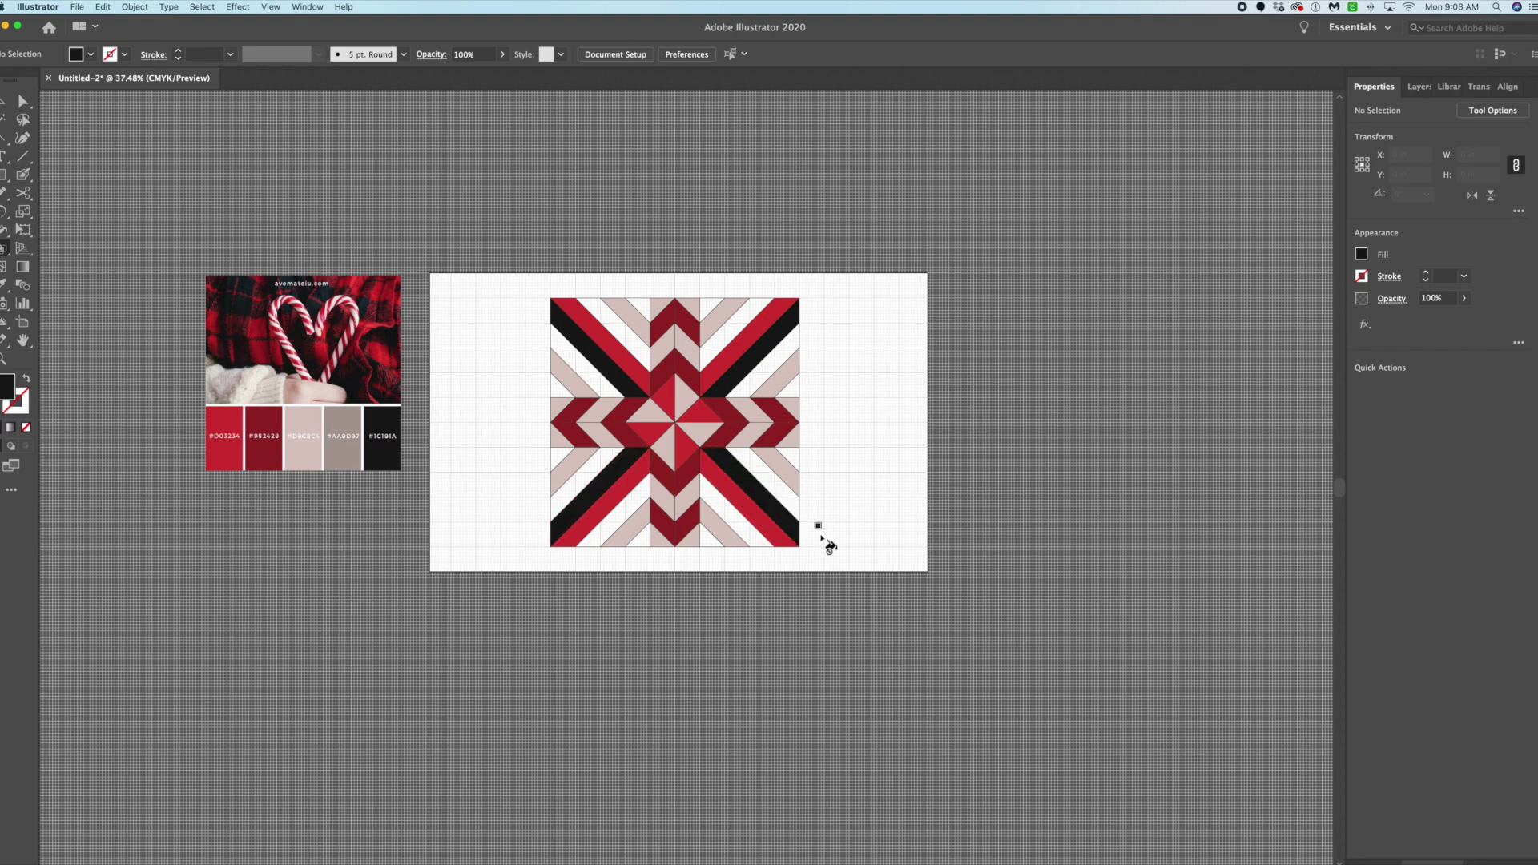
Fill the eight small triangles along the square's edges beside the cross arms with black.
{"action": "left_click", "coordinate": [710, 540]}
{"action": "left_click", "coordinate": [637, 540]}
{"action": "left_click", "coordinate": [708, 306]}
{"action": "left_click", "coordinate": [643, 307]}
{"action": "left_click", "coordinate": [792, 386]}
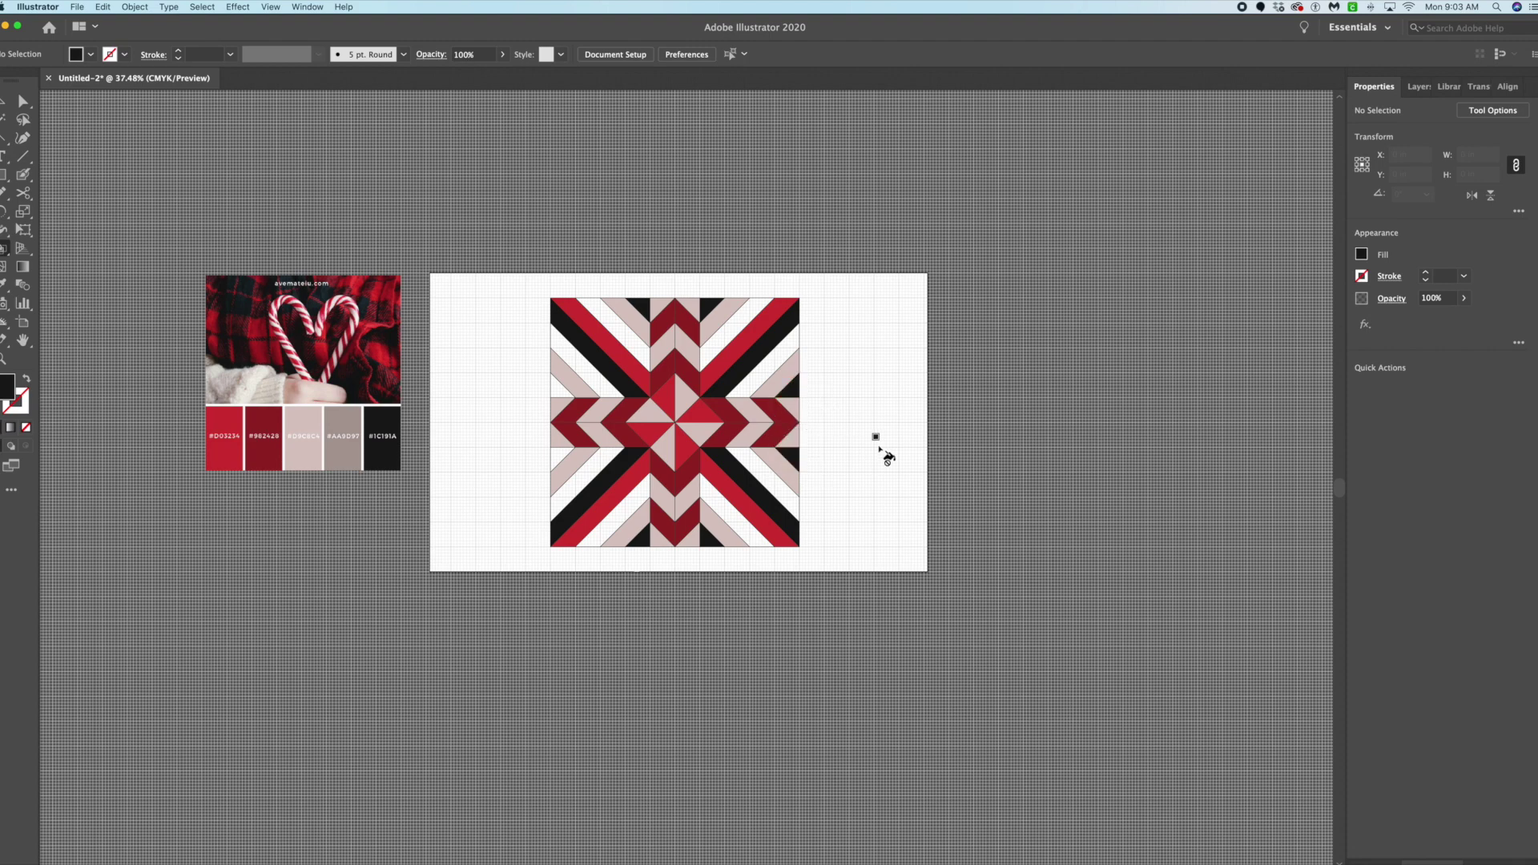
{"action": "left_click", "coordinate": [558, 459]}
{"action": "left_click", "coordinate": [557, 387]}
Select all black stripes and triangles with Live Paint Selection and recolour them with the taupe from the palette image's fourth swatch.
{"action": "left_click", "coordinate": [4, 230]}
{"action": "left_click", "coordinate": [4, 248]}
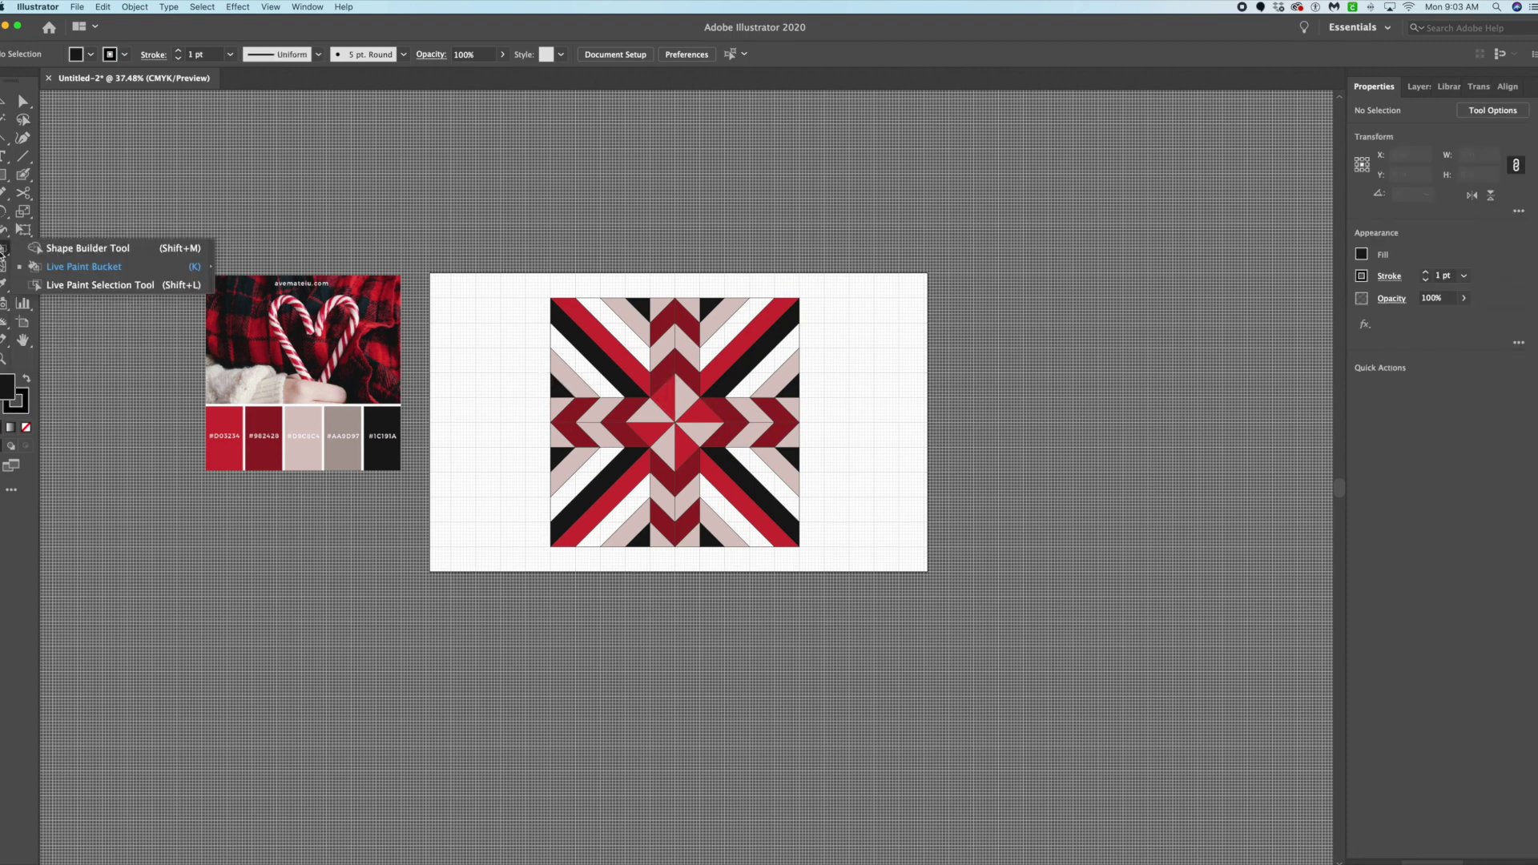
{"action": "left_click", "coordinate": [86, 294]}
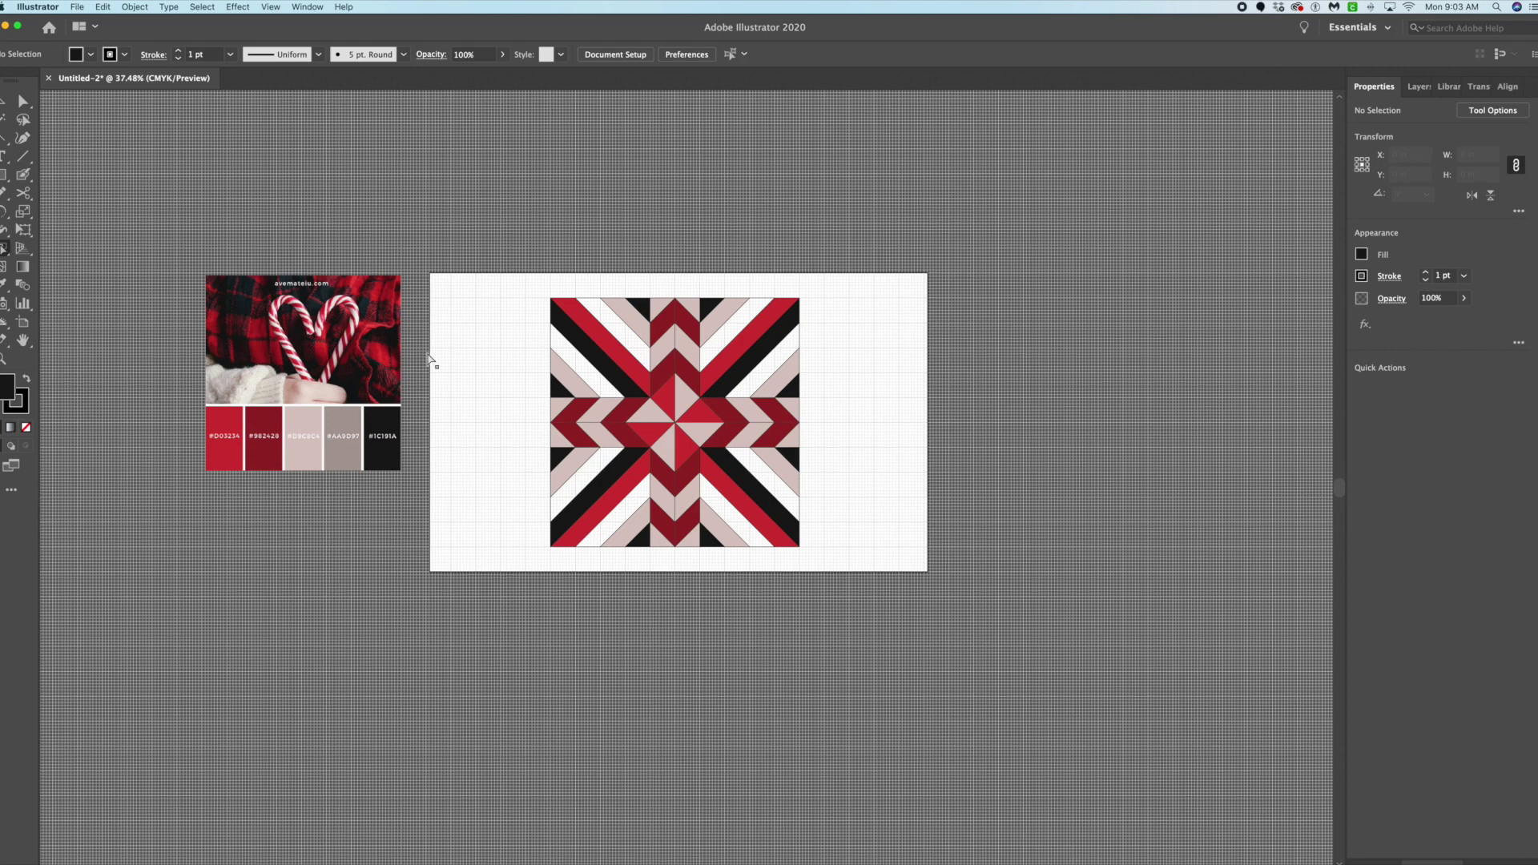
{"action": "left_click", "coordinate": [591, 356]}
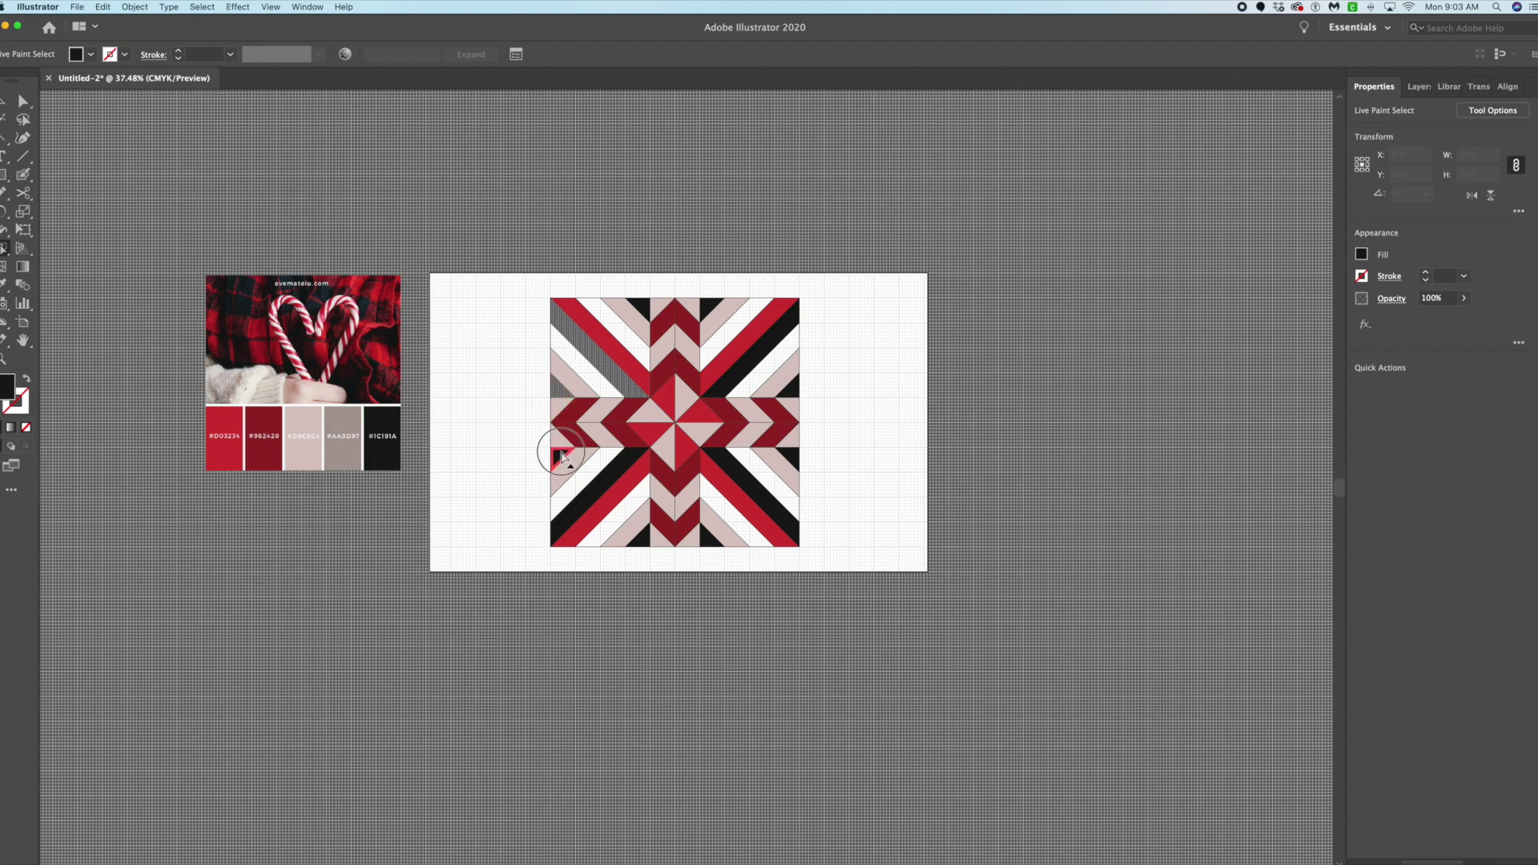
{"action": "left_click", "coordinate": [605, 484], "text": "shift"}
{"action": "left_click", "coordinate": [646, 543], "text": "shift"}
{"action": "left_click", "coordinate": [710, 539], "text": "shift"}
{"action": "left_click", "coordinate": [765, 507], "text": "shift"}
{"action": "left_click", "coordinate": [796, 397], "text": "shift"}
{"action": "left_click", "coordinate": [757, 356], "text": "shift"}
{"action": "left_click", "coordinate": [708, 306], "text": "shift"}
{"action": "left_click", "coordinate": [639, 309], "text": "shift"}
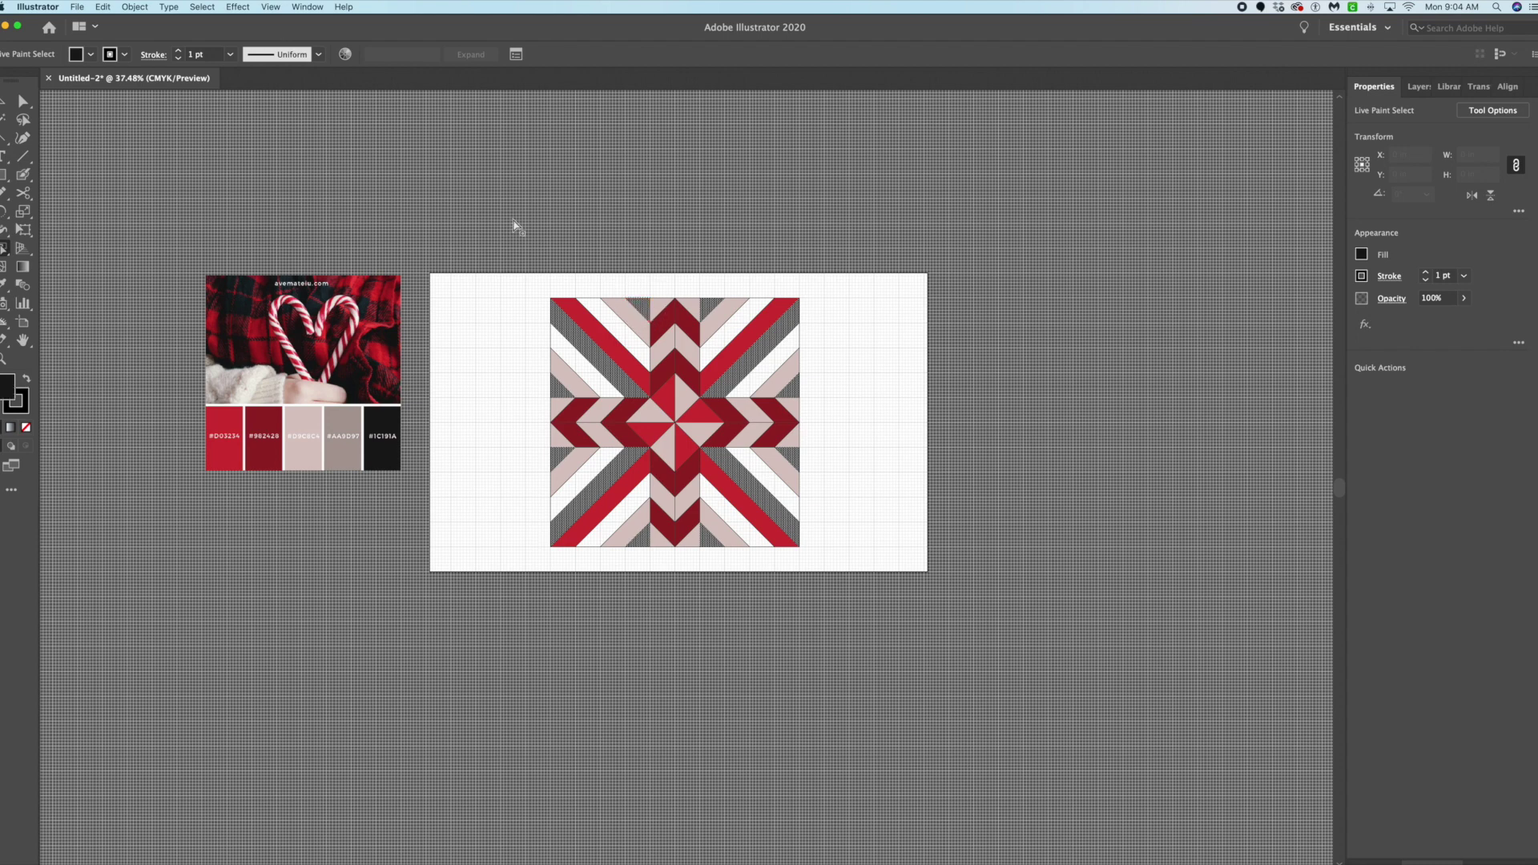
{"action": "left_click", "coordinate": [8, 285]}
{"action": "left_click", "coordinate": [342, 417]}
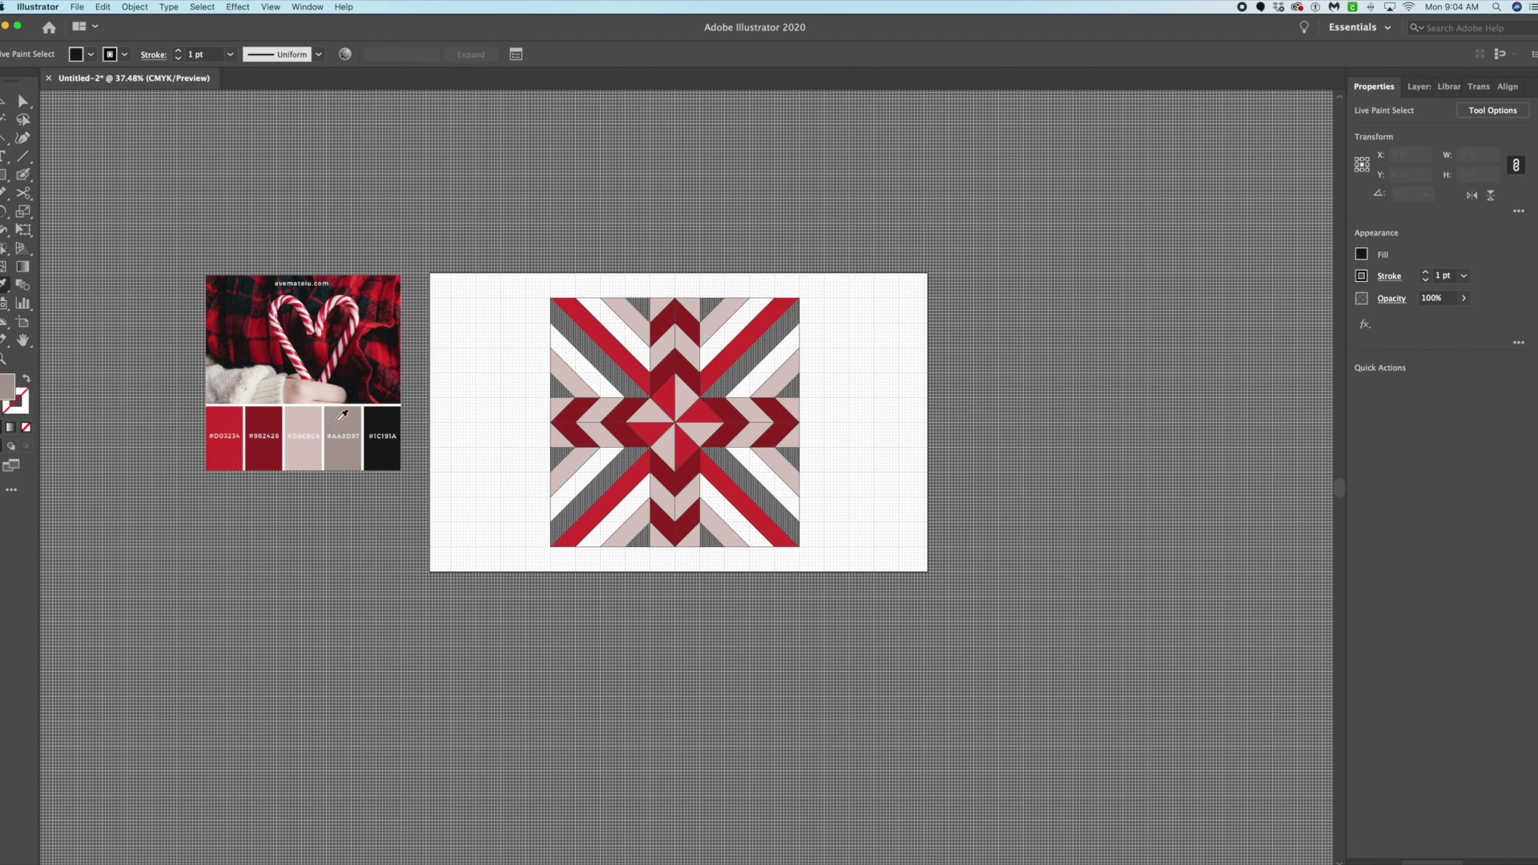
{"action": "key", "text": "v"}
{"action": "key", "text": "super+shift+a"}
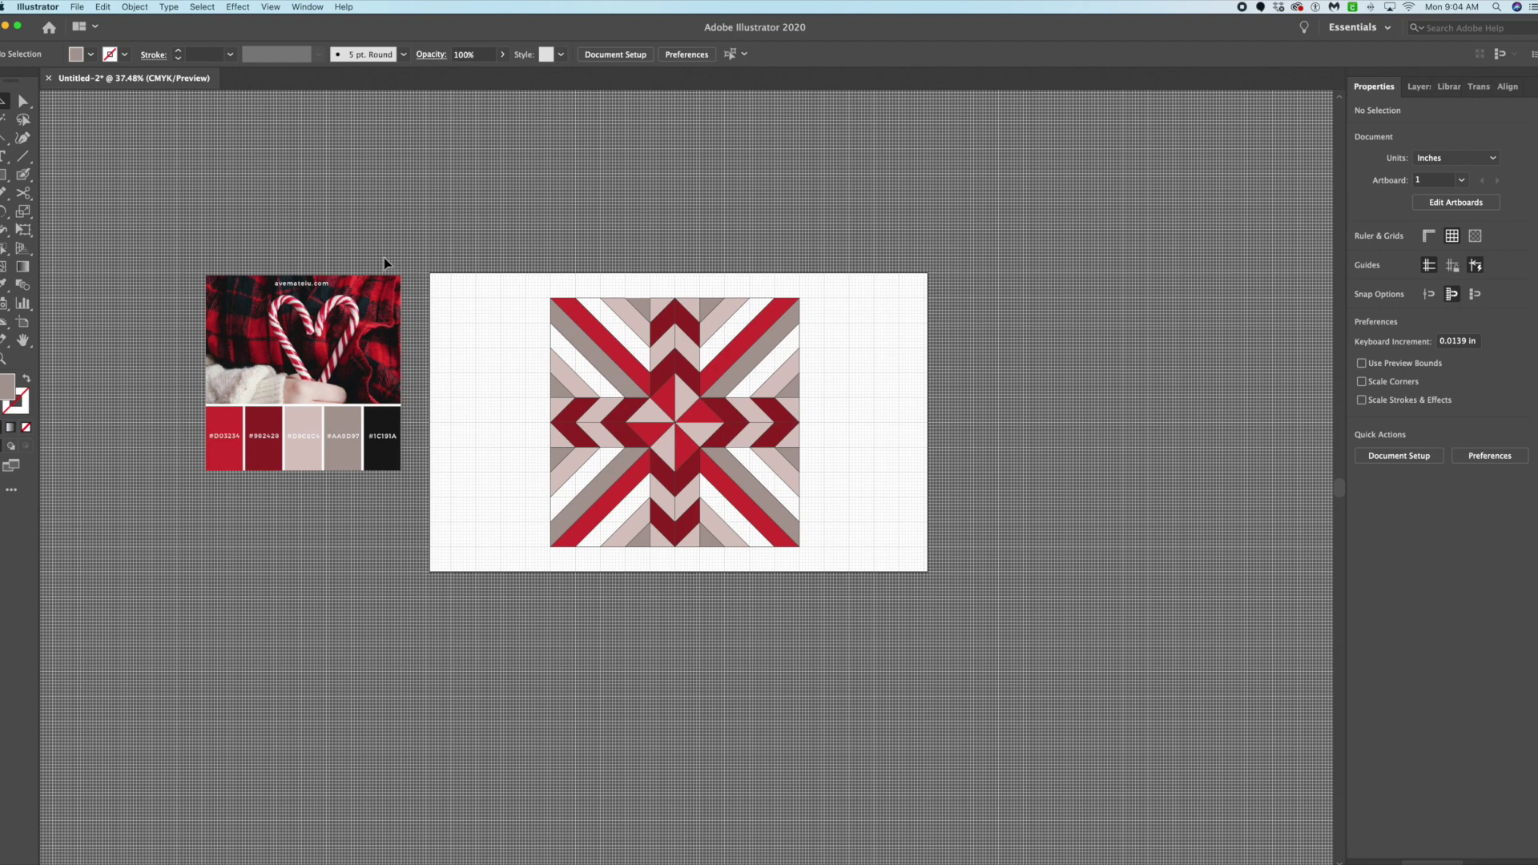
{"action": "key", "text": "i"}
{"action": "left_click", "coordinate": [493, 326]}
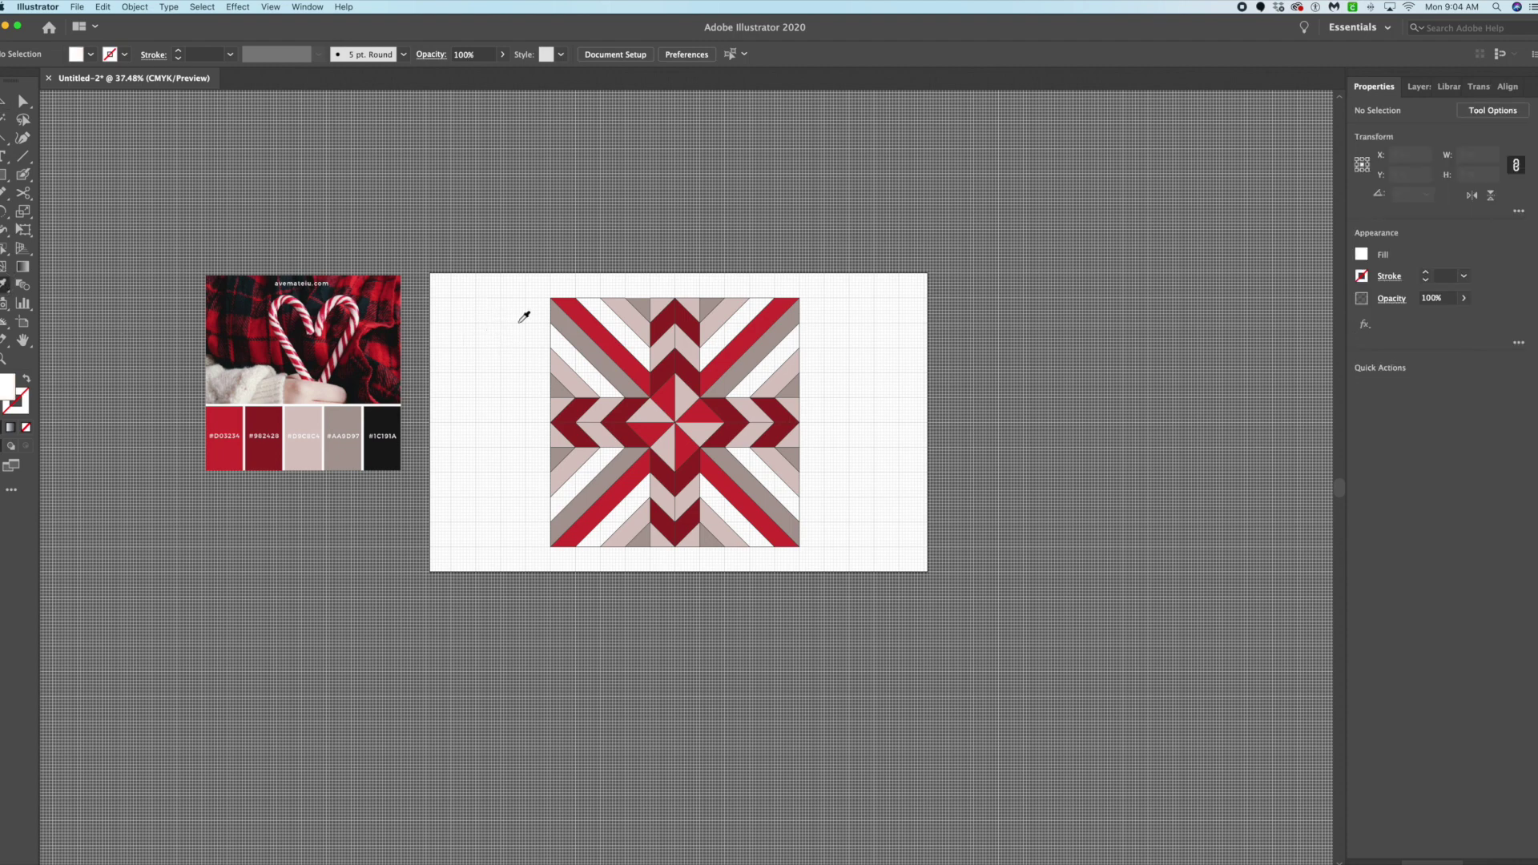
{"action": "left_click", "coordinate": [501, 228]}
{"action": "left_click", "coordinate": [510, 335]}
{"action": "left_click", "coordinate": [856, 314]}
{"action": "left_click", "coordinate": [900, 431]}
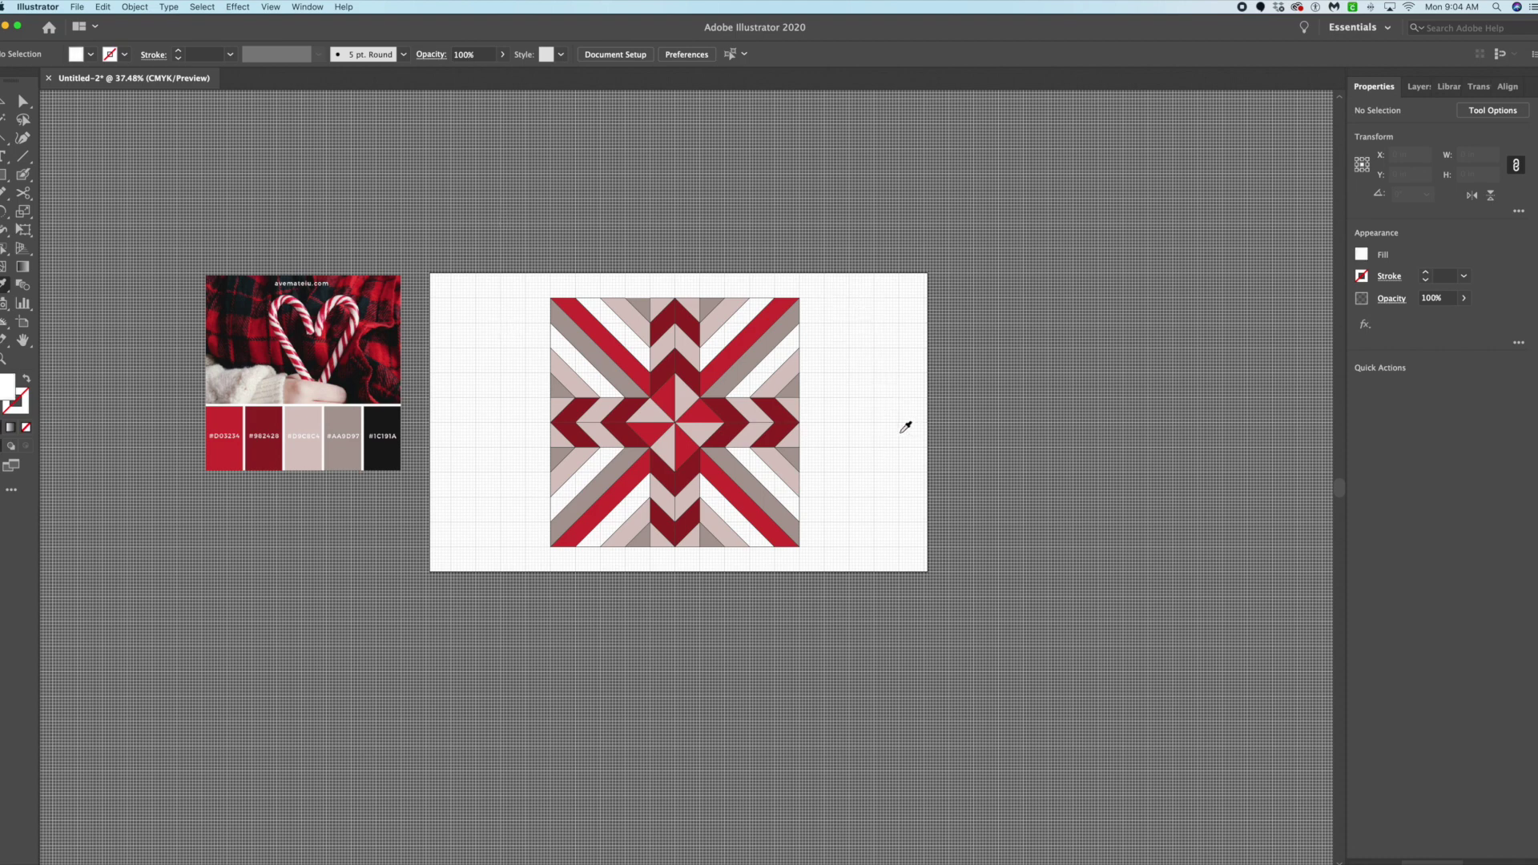
Select the central diamond's pale pink triangles and the four arms' middle chevrons with Live Paint Selection and recolour them with the artboard's white.
{"action": "left_click", "coordinate": [3, 252]}
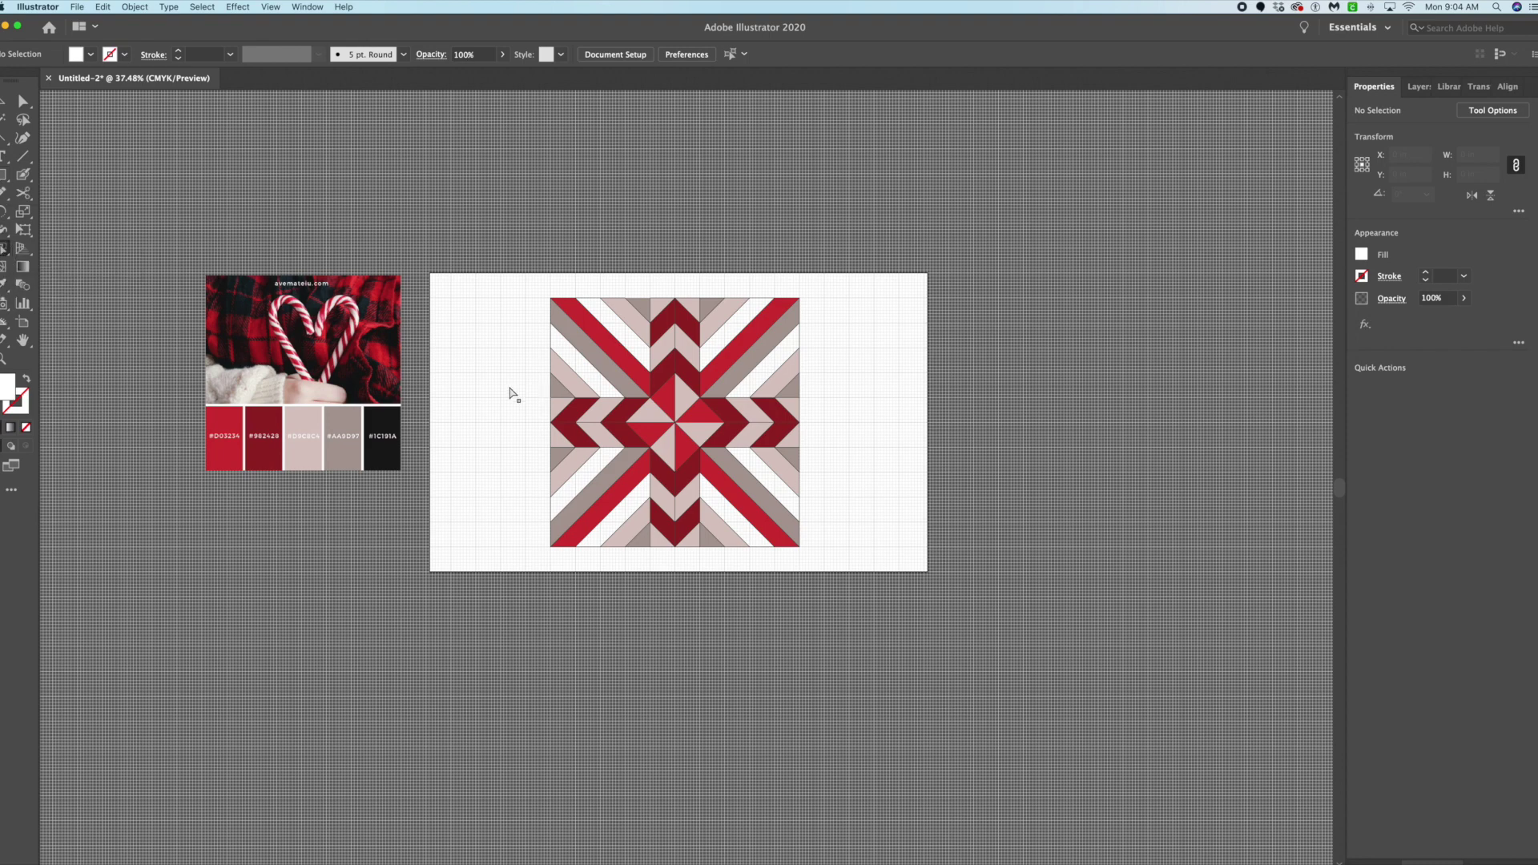
{"action": "left_click", "coordinate": [655, 413]}
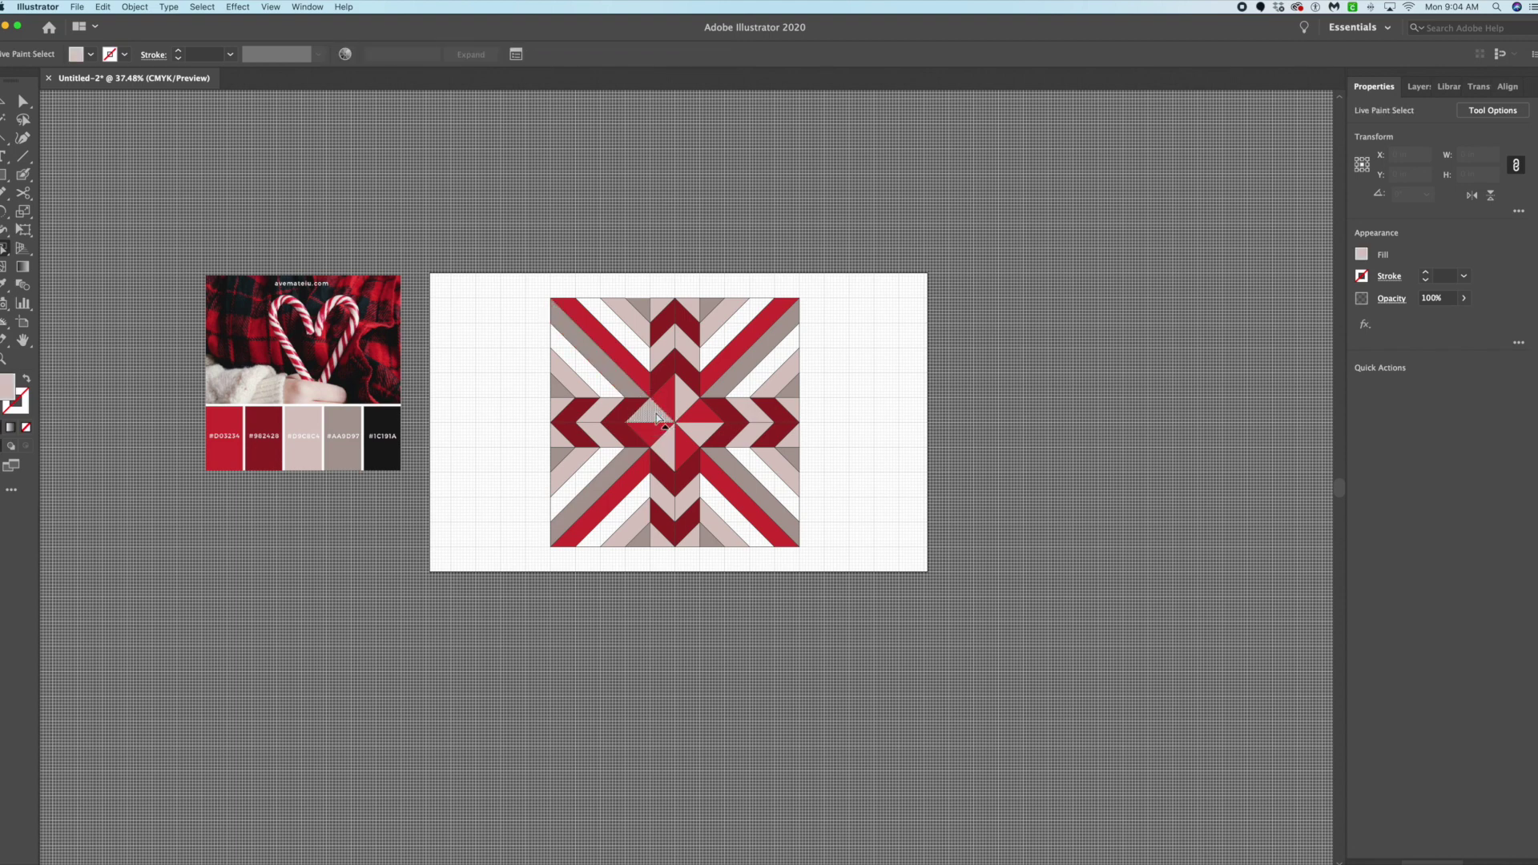
{"action": "left_click", "coordinate": [689, 409], "text": "shift"}
{"action": "left_click", "coordinate": [705, 439], "text": "shift"}
{"action": "left_click", "coordinate": [663, 449], "text": "shift"}
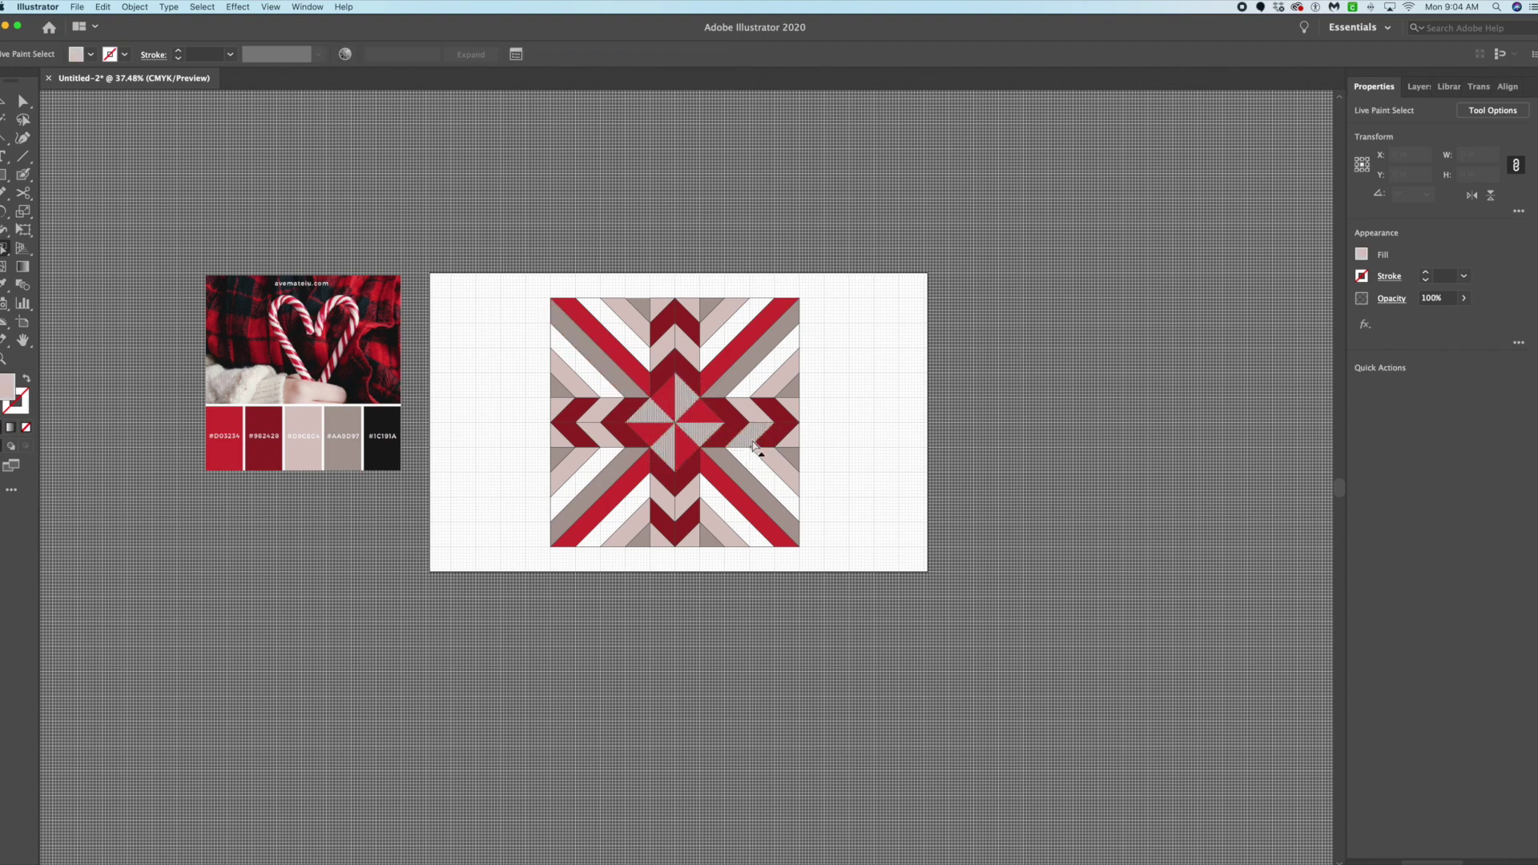
{"action": "left_click", "coordinate": [757, 413], "text": "shift"}
{"action": "left_click", "coordinate": [605, 412], "text": "shift"}
{"action": "left_click", "coordinate": [661, 360], "text": "shift"}
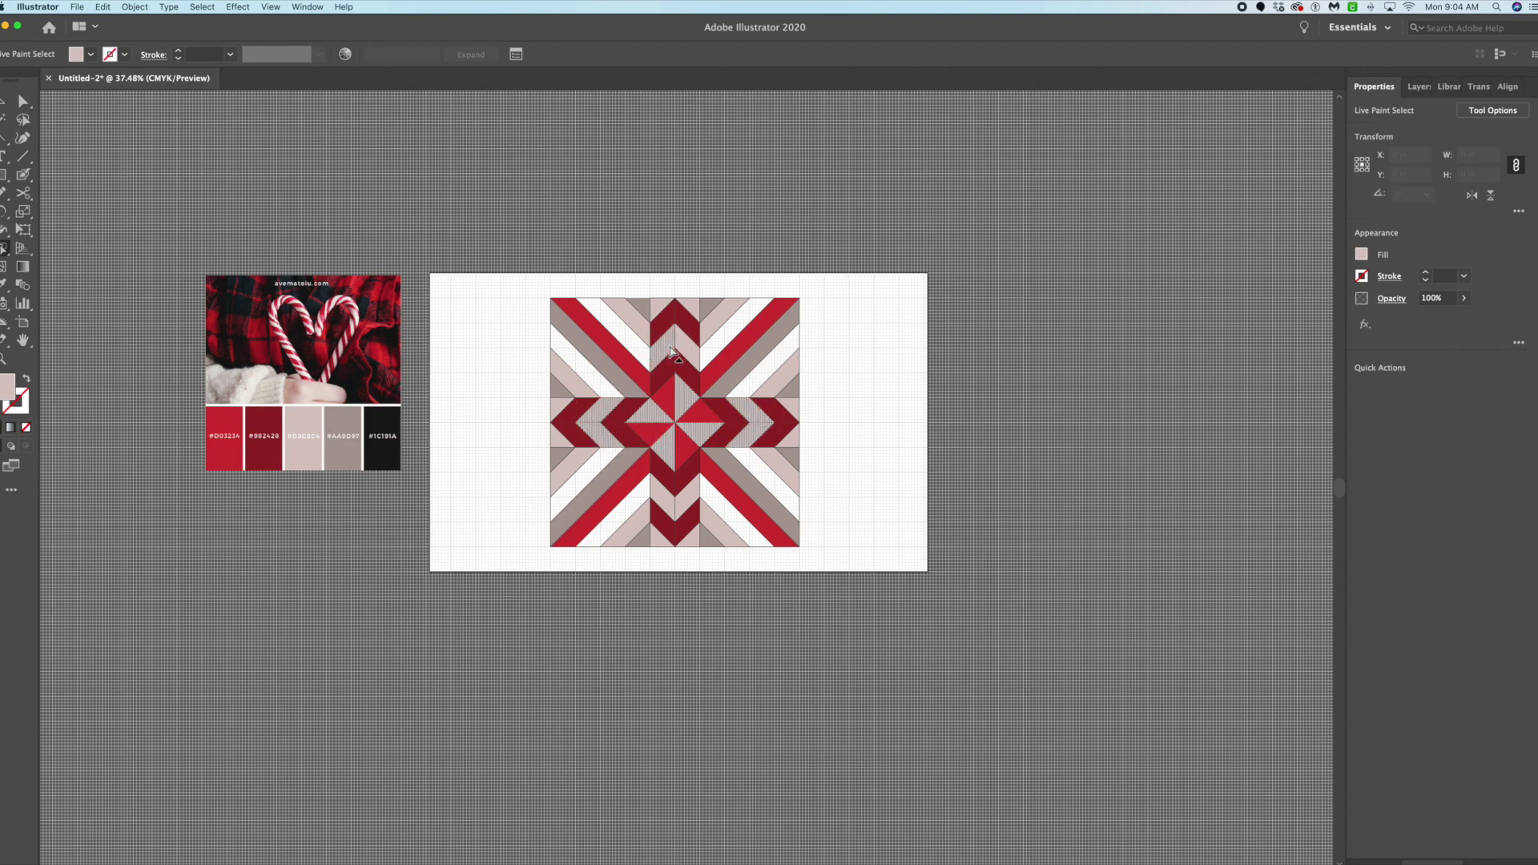
{"action": "left_click", "coordinate": [688, 353], "text": "shift"}
{"action": "left_click", "coordinate": [667, 507], "text": "shift"}
{"action": "left_click", "coordinate": [689, 496], "text": "shift"}
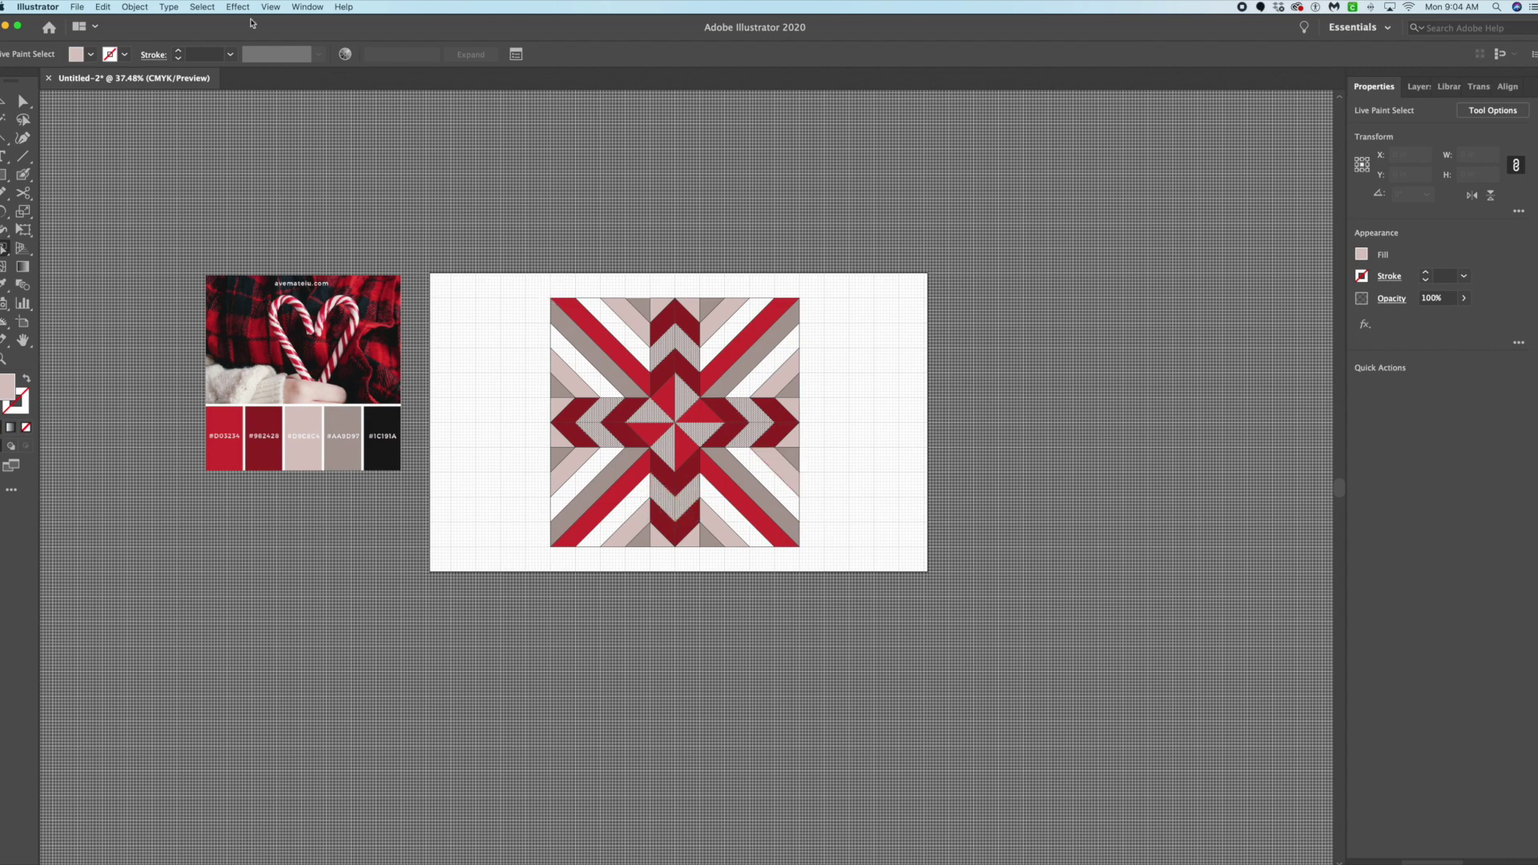
{"action": "key", "text": "i"}
{"action": "left_click", "coordinate": [871, 349]}
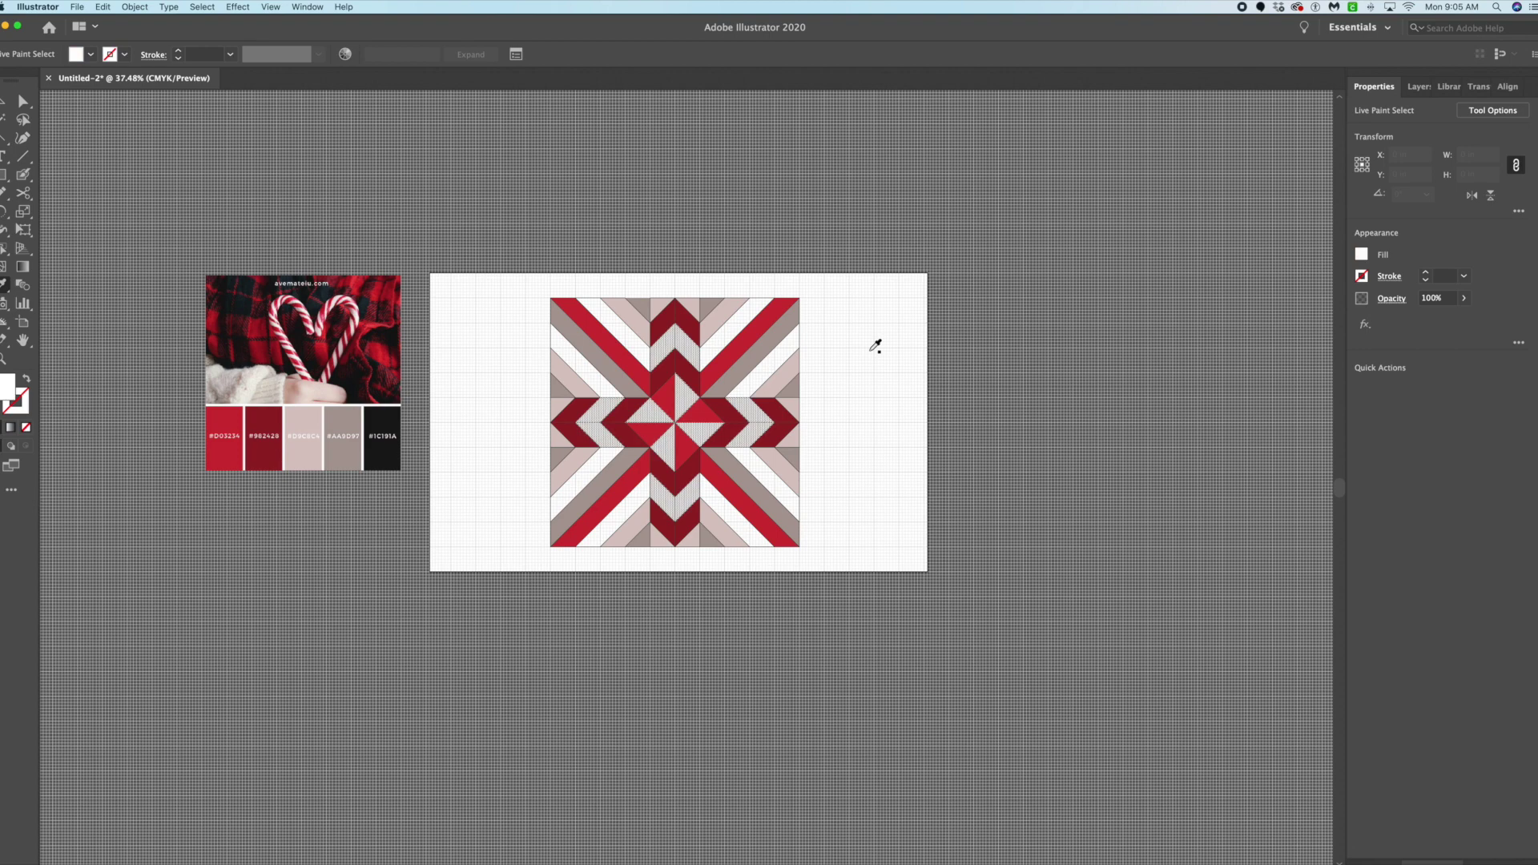
{"action": "key", "text": "v"}
{"action": "left_click", "coordinate": [345, 170]}
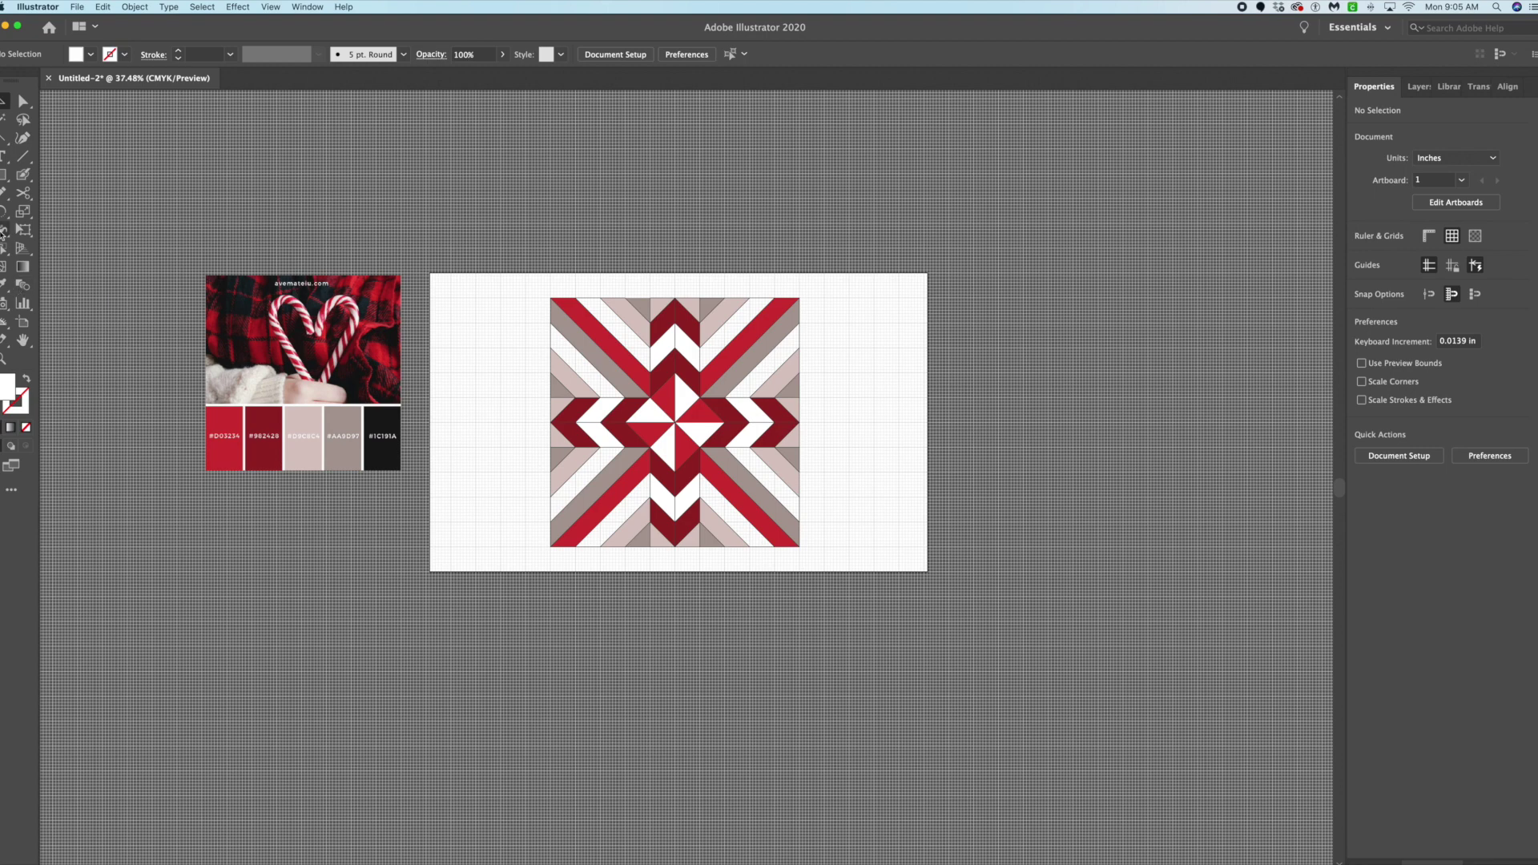
Sample the dark red from the palette image's second swatch and fill the eight white diagonal stripes with it using Live Paint Bucket.
{"action": "left_click", "coordinate": [3, 250]}
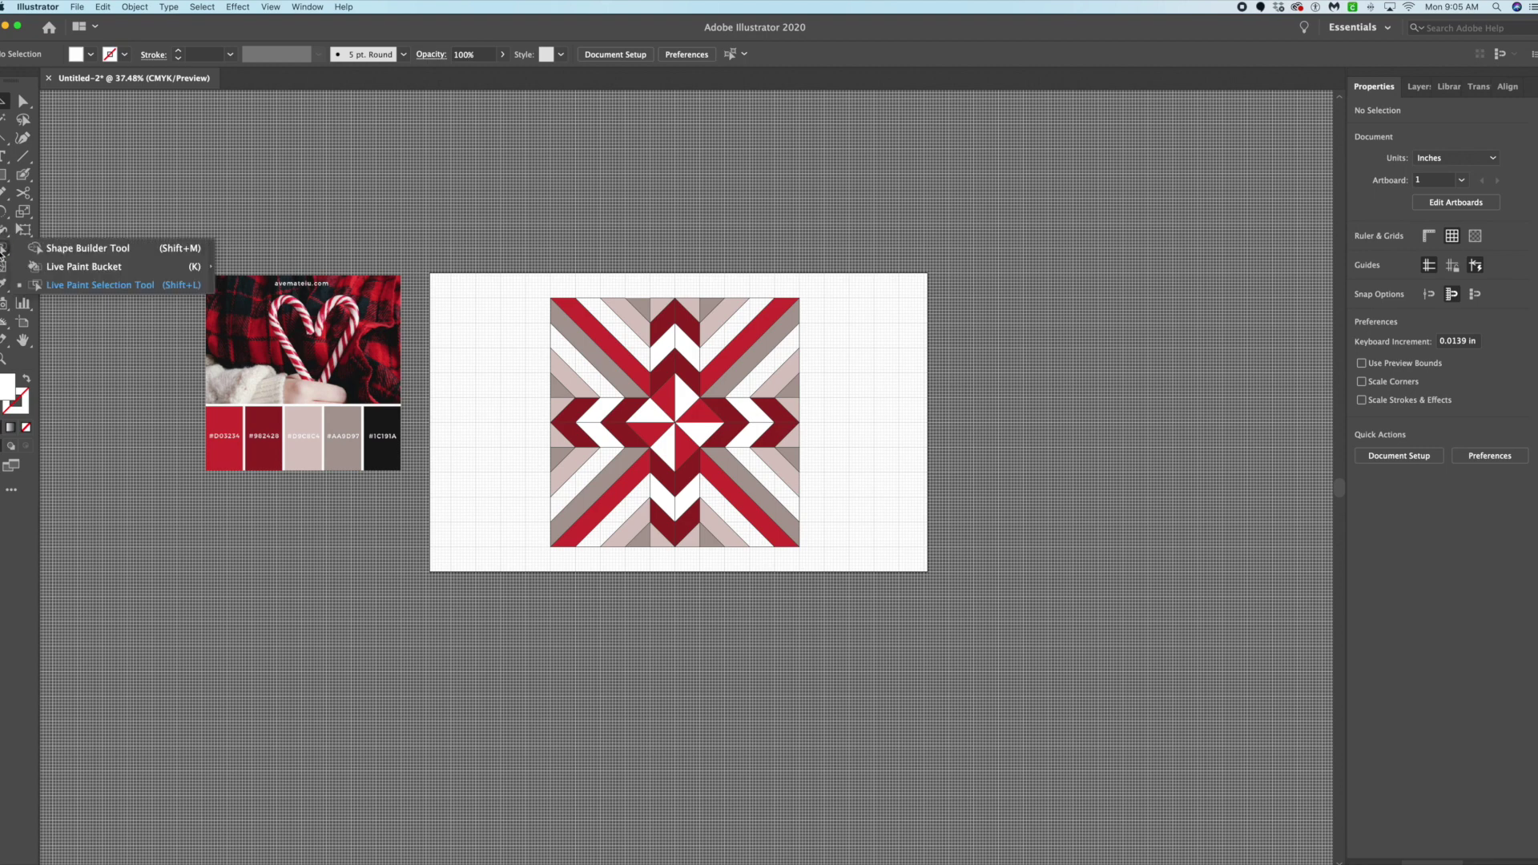
{"action": "left_click", "coordinate": [50, 271]}
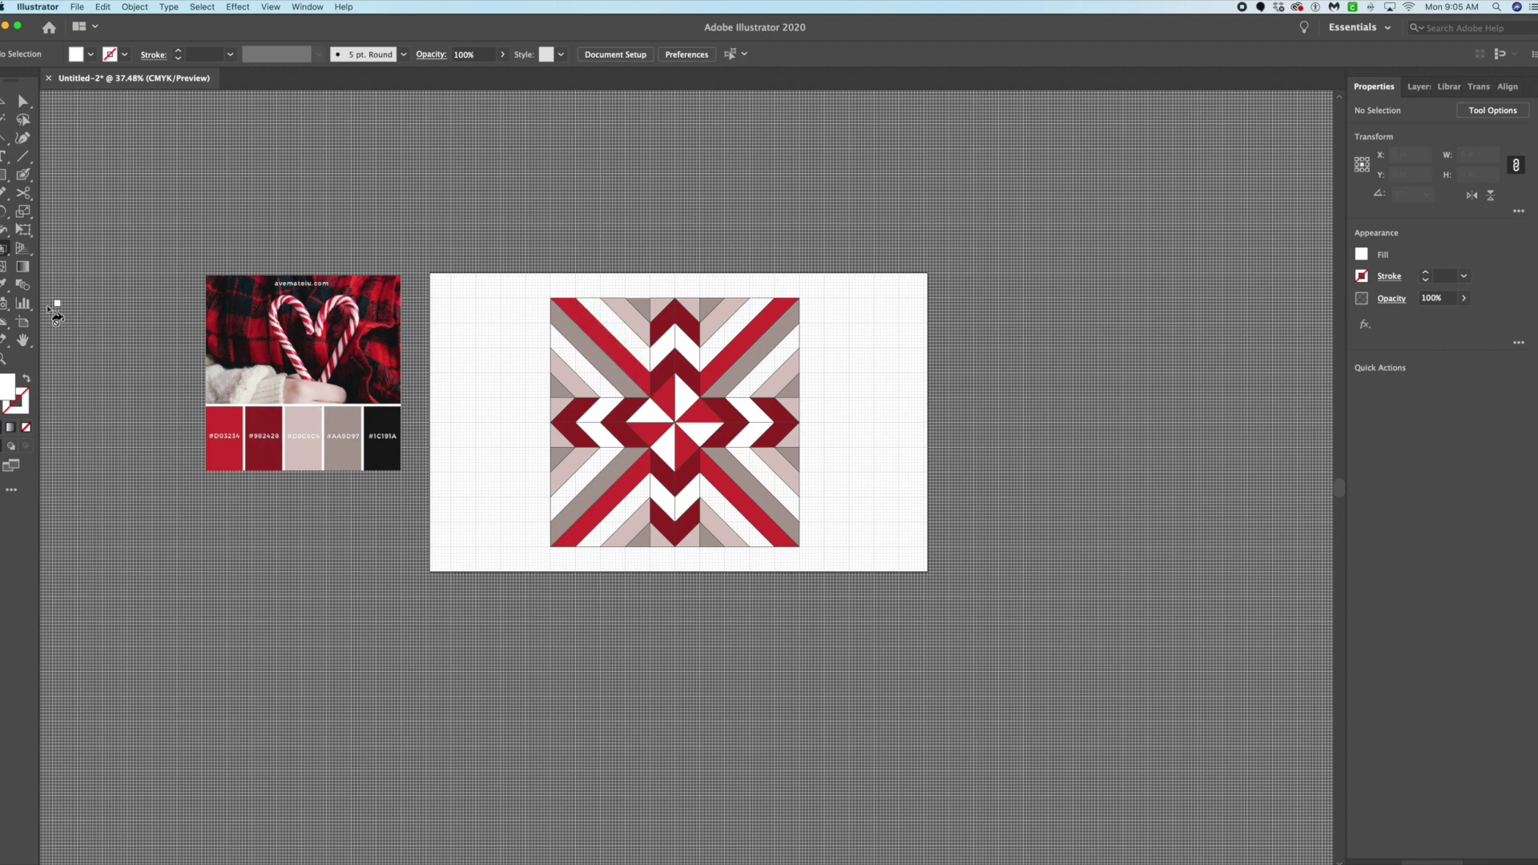
{"action": "left_click", "coordinate": [269, 417]}
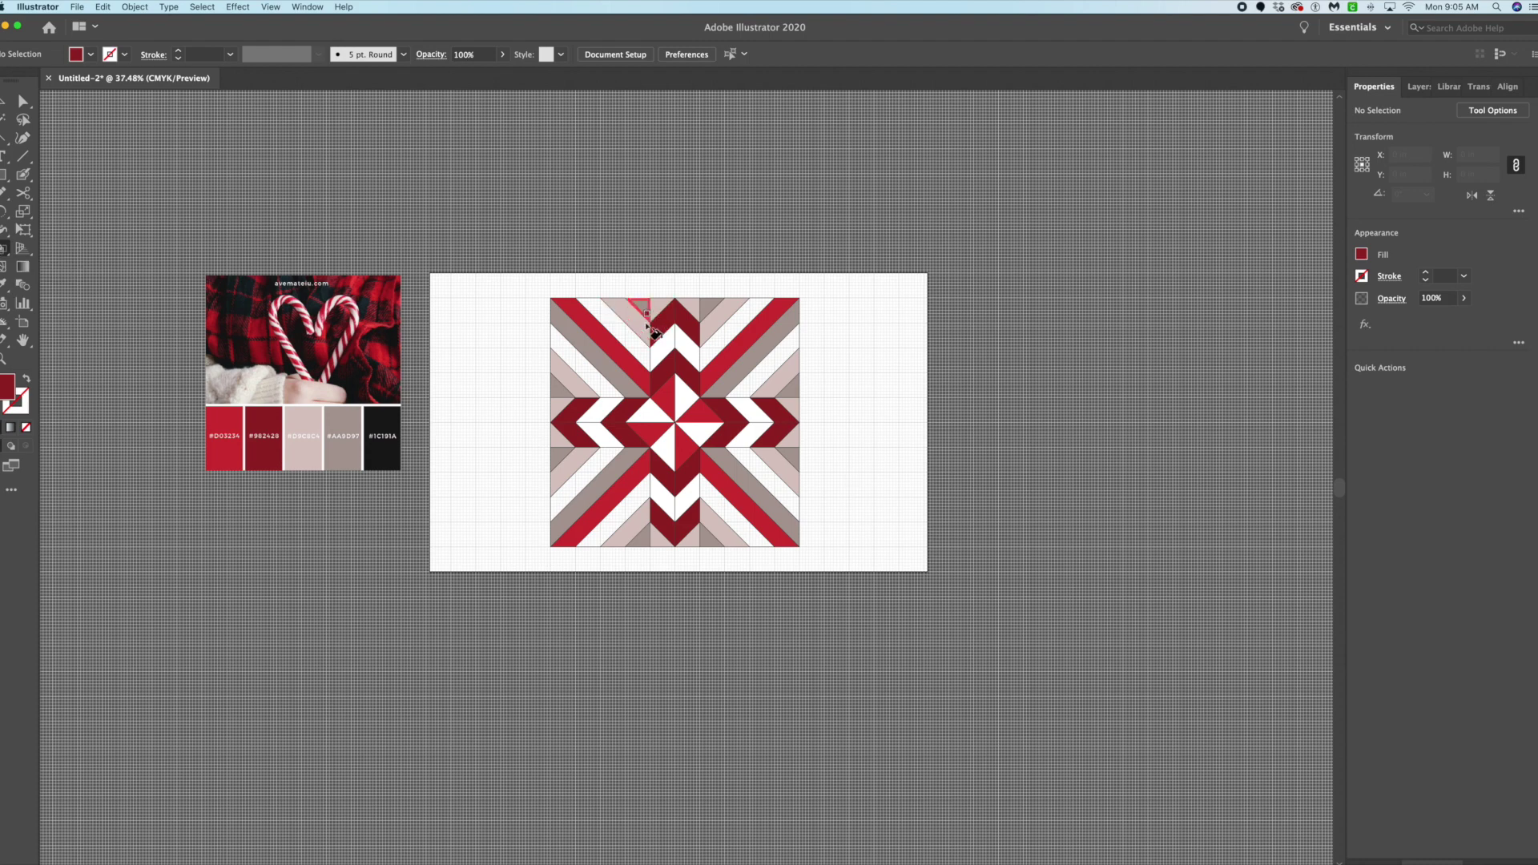
{"action": "left_click", "coordinate": [613, 335]}
{"action": "left_click", "coordinate": [729, 335]}
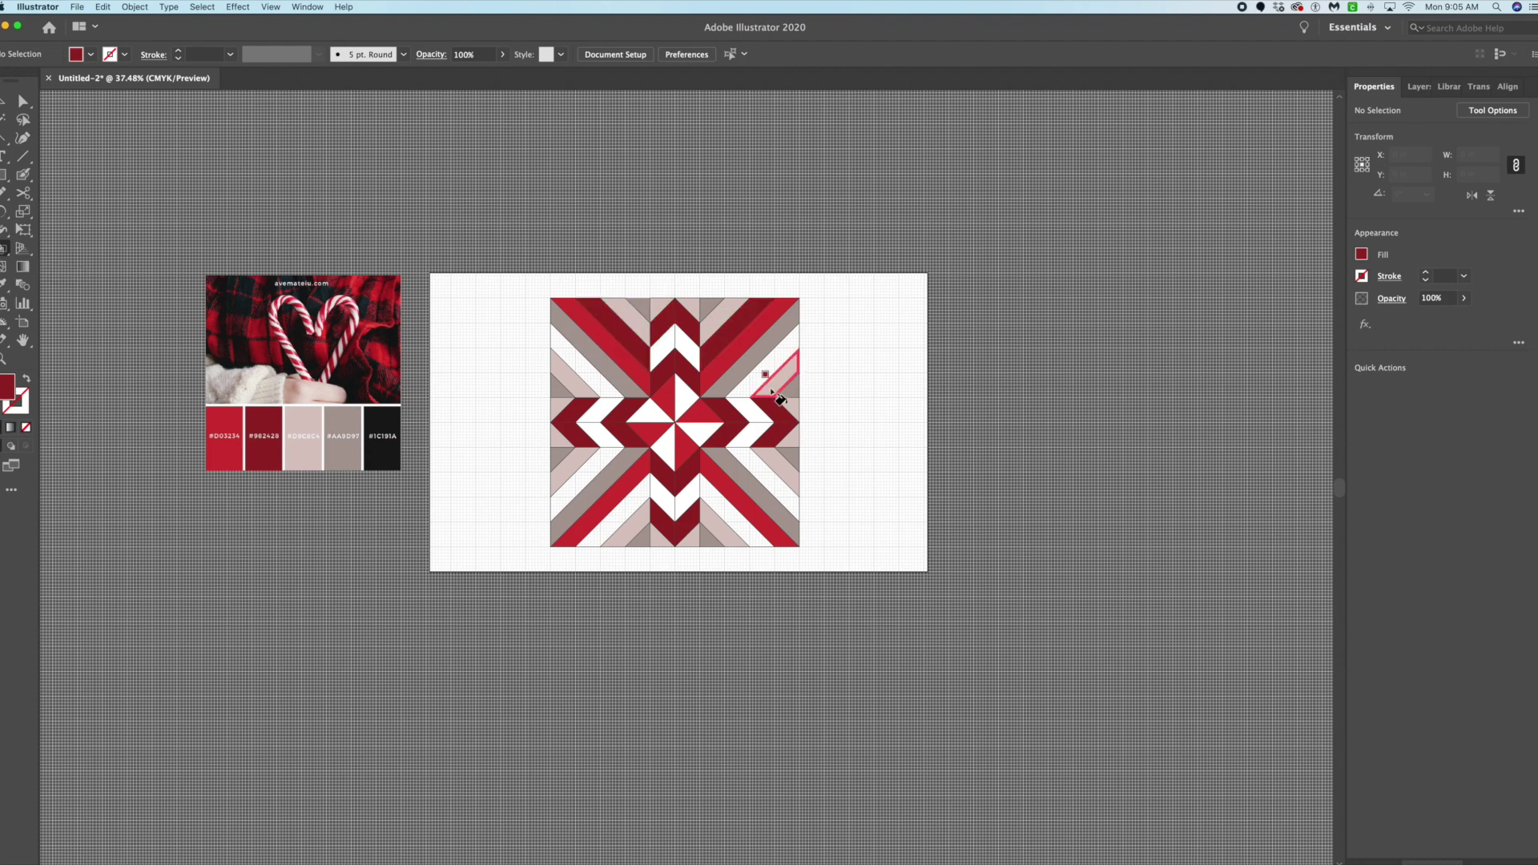
{"action": "left_click", "coordinate": [768, 474]}
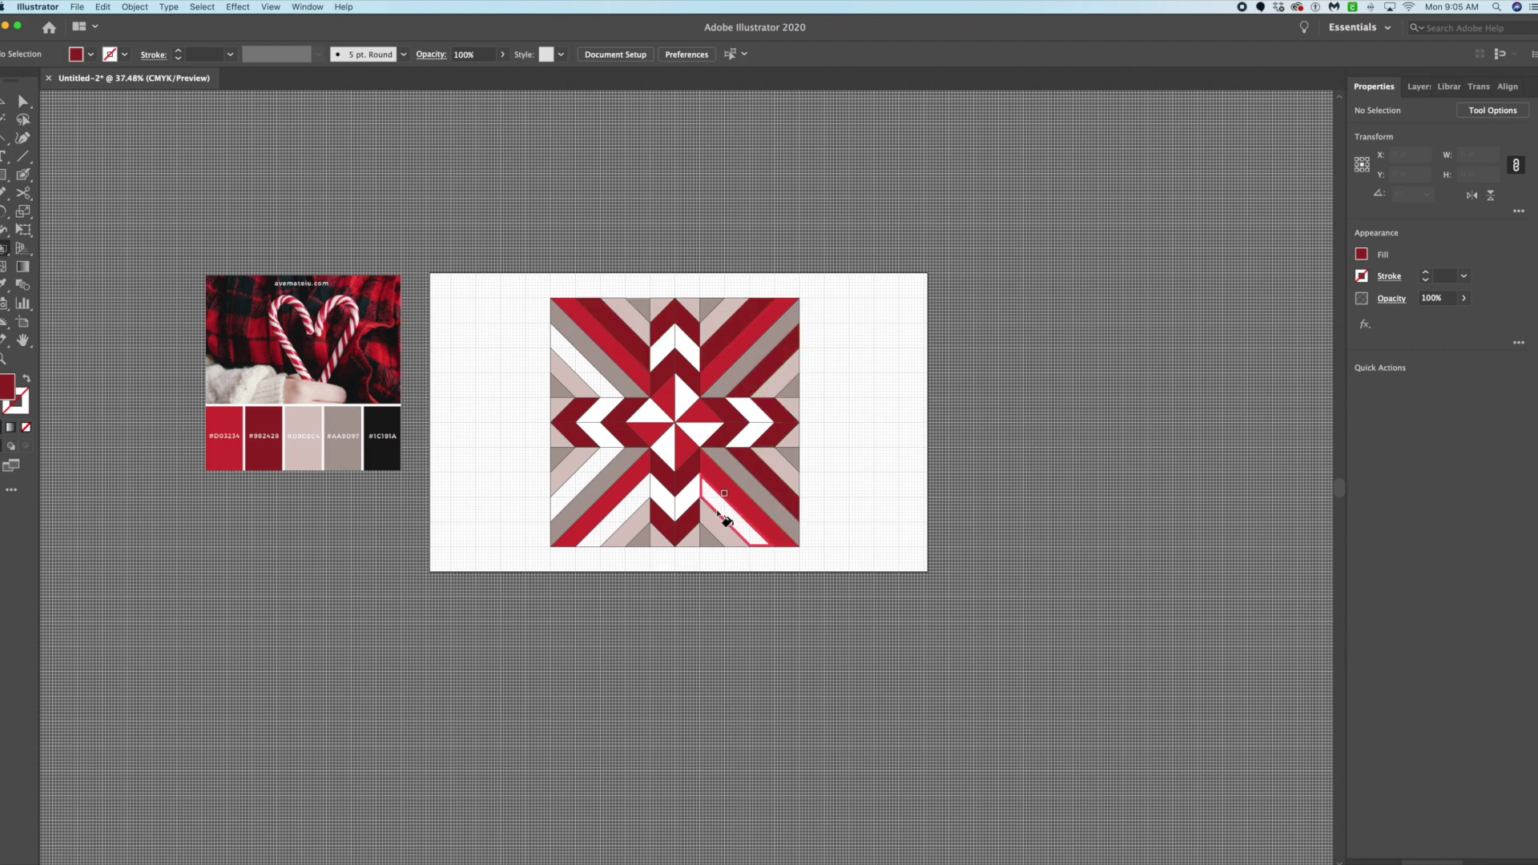
{"action": "left_click", "coordinate": [591, 491]}
{"action": "left_click", "coordinate": [591, 348]}
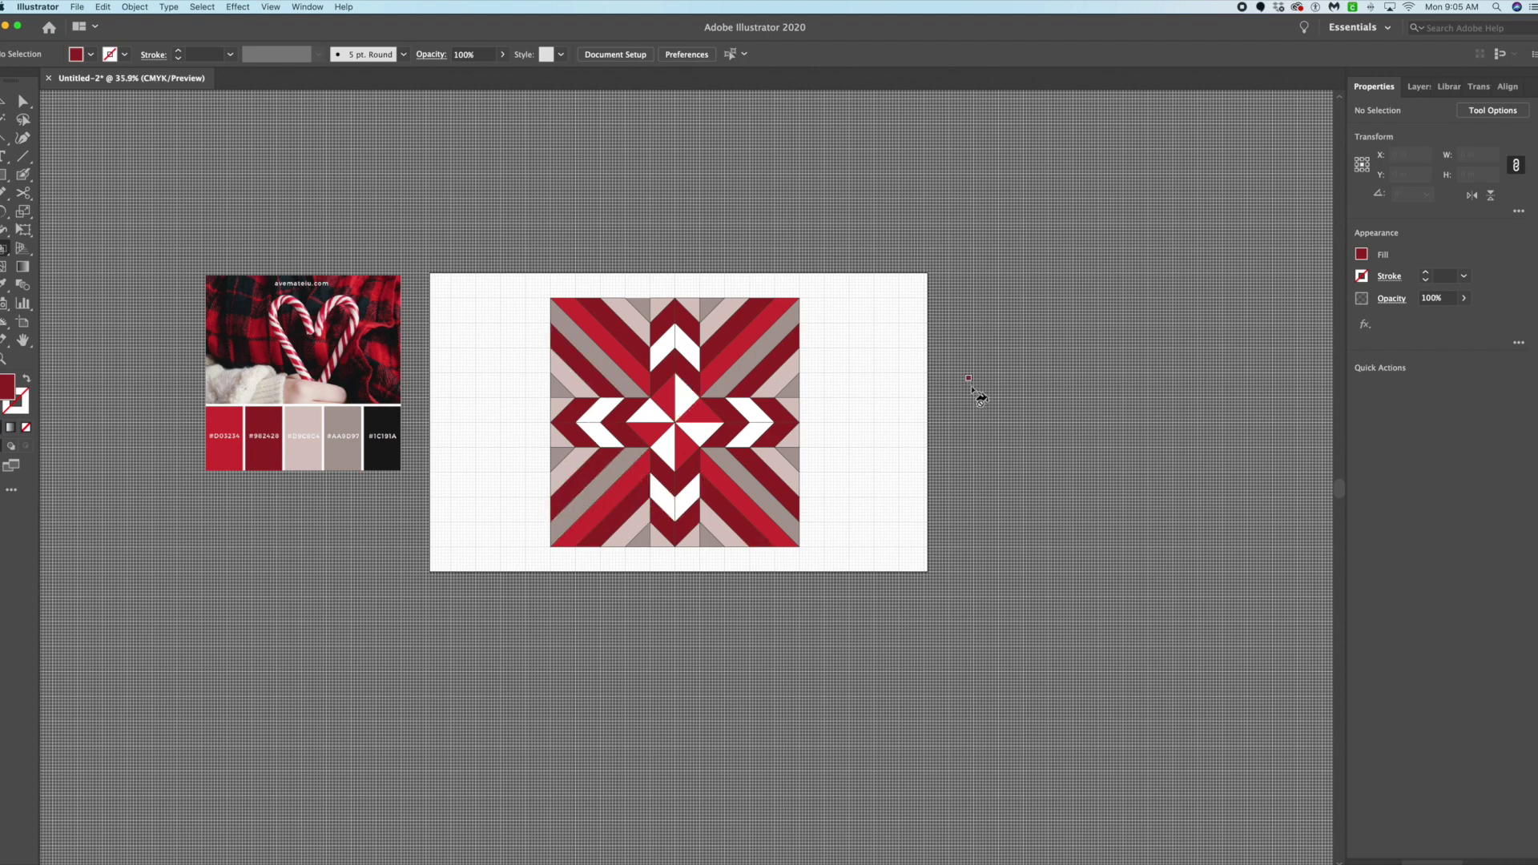
{"action": "scroll", "coordinate": [971, 386], "scroll_direction": "down", "scroll_amount": 3}
{"action": "scroll", "coordinate": [972, 387], "scroll_direction": "right", "scroll_amount": 5}
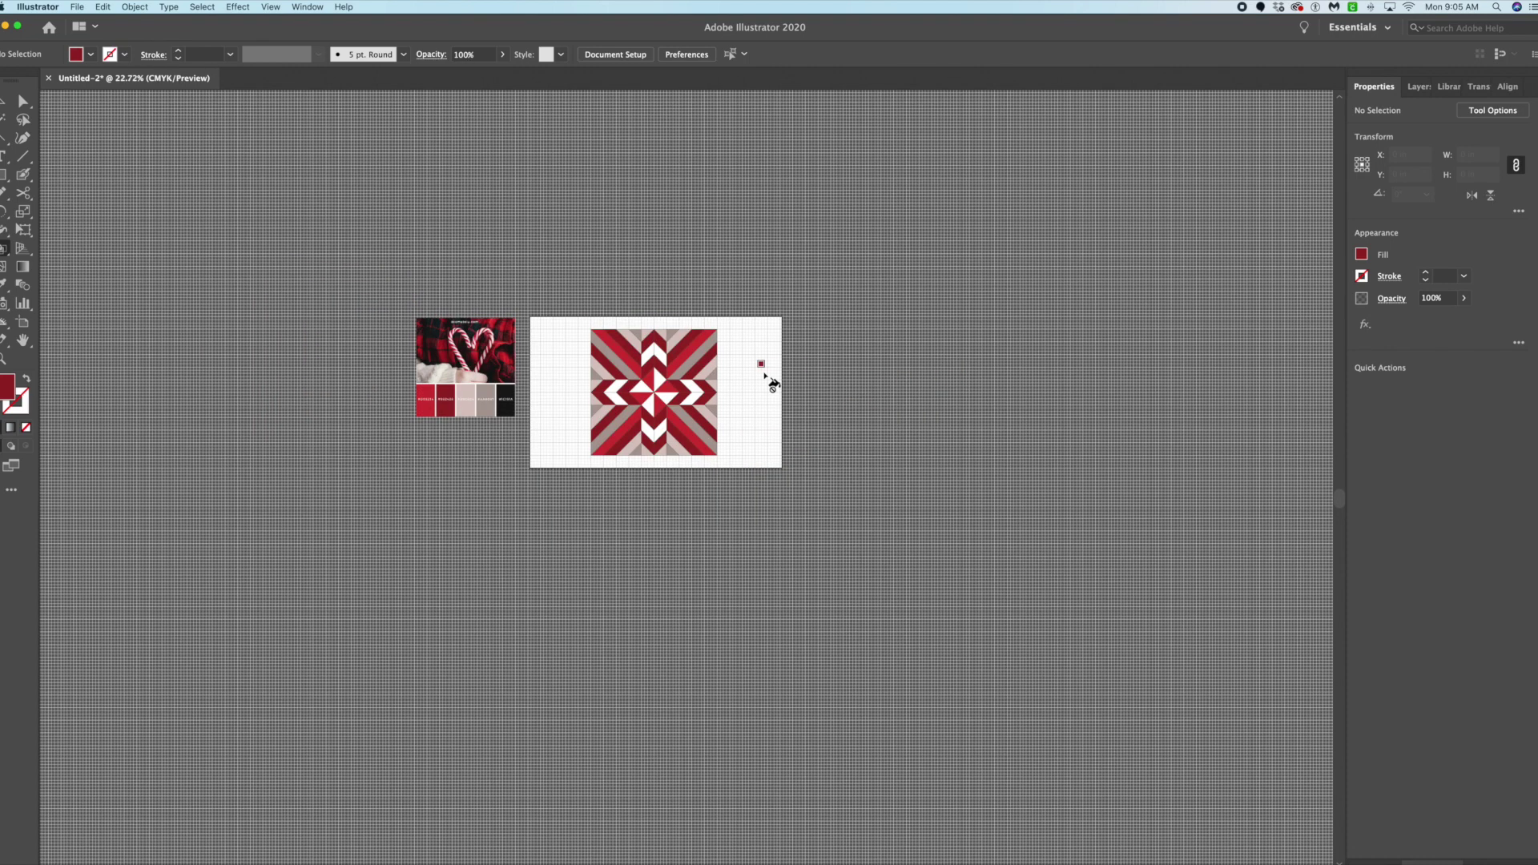
Expand the whole Live Paint pattern with Object and Fill enabled and Stroke disabled.
{"action": "scroll", "coordinate": [771, 384], "scroll_direction": "up", "scroll_amount": 2}
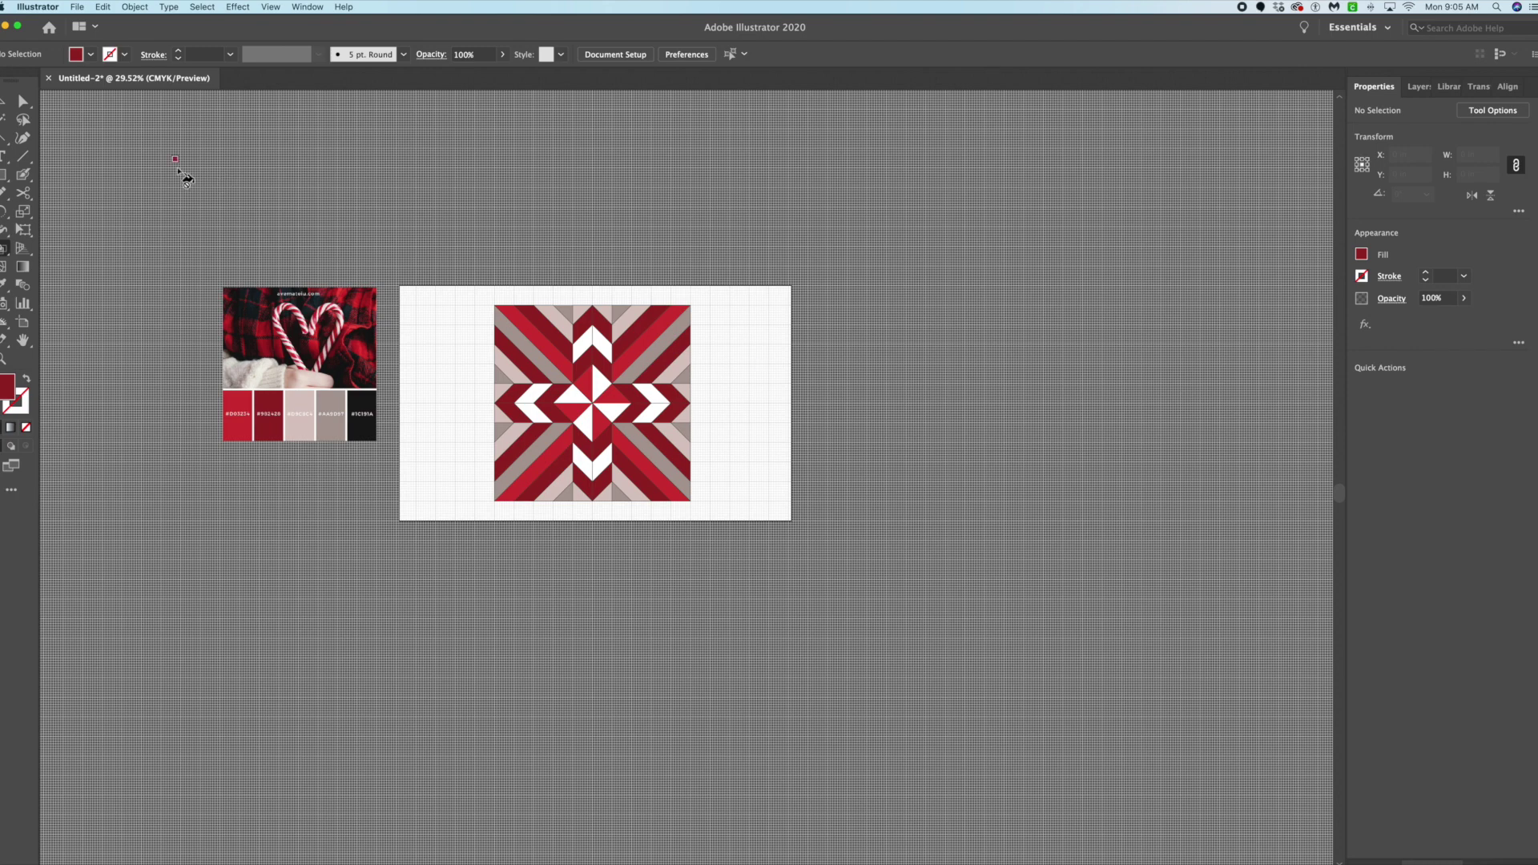
{"action": "left_click", "coordinate": [4, 101]}
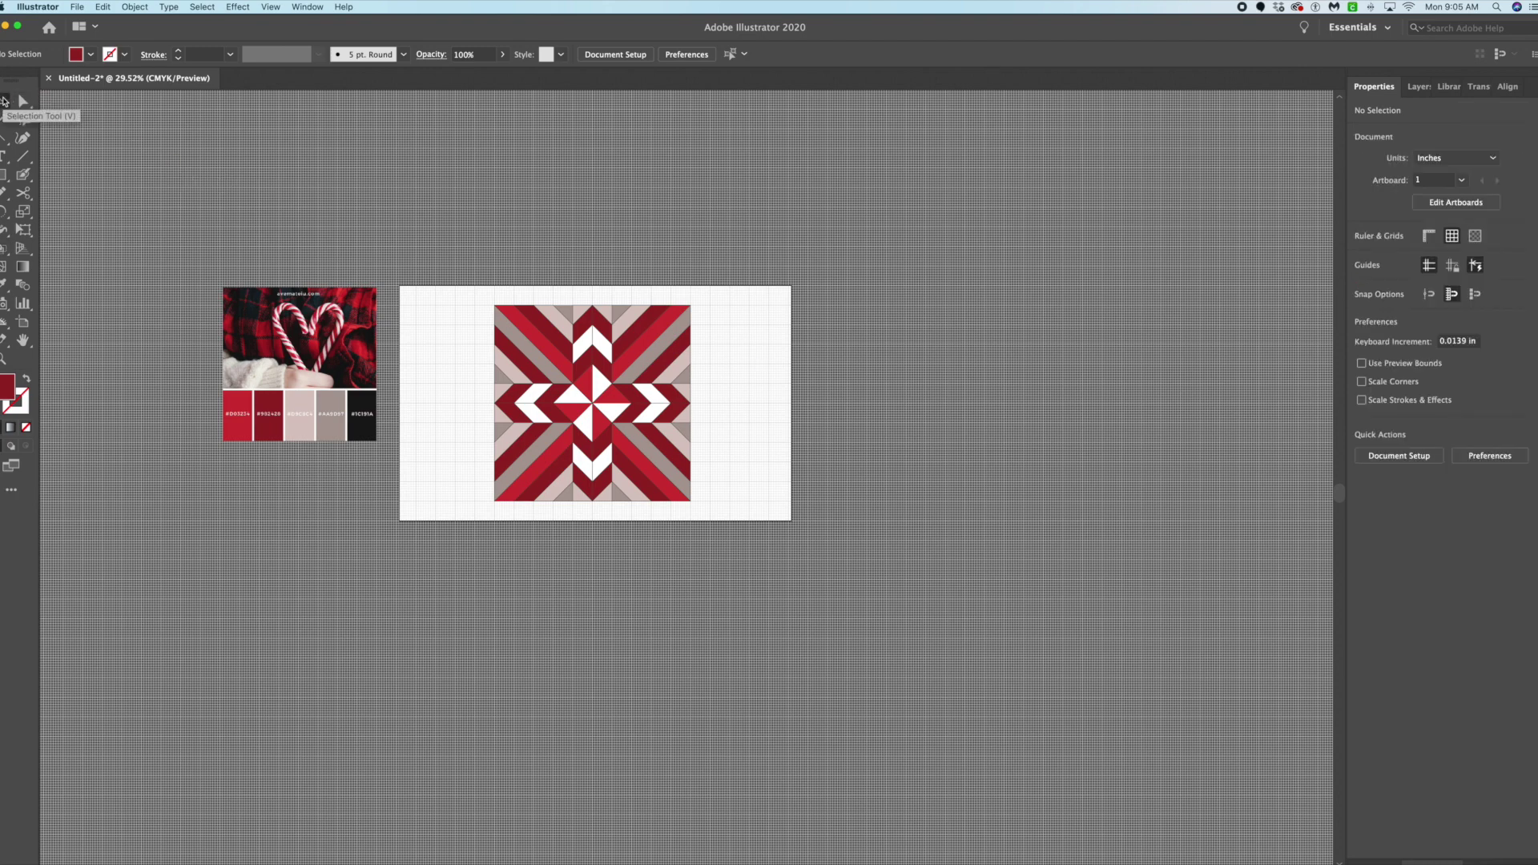
{"action": "key", "text": "super+a"}
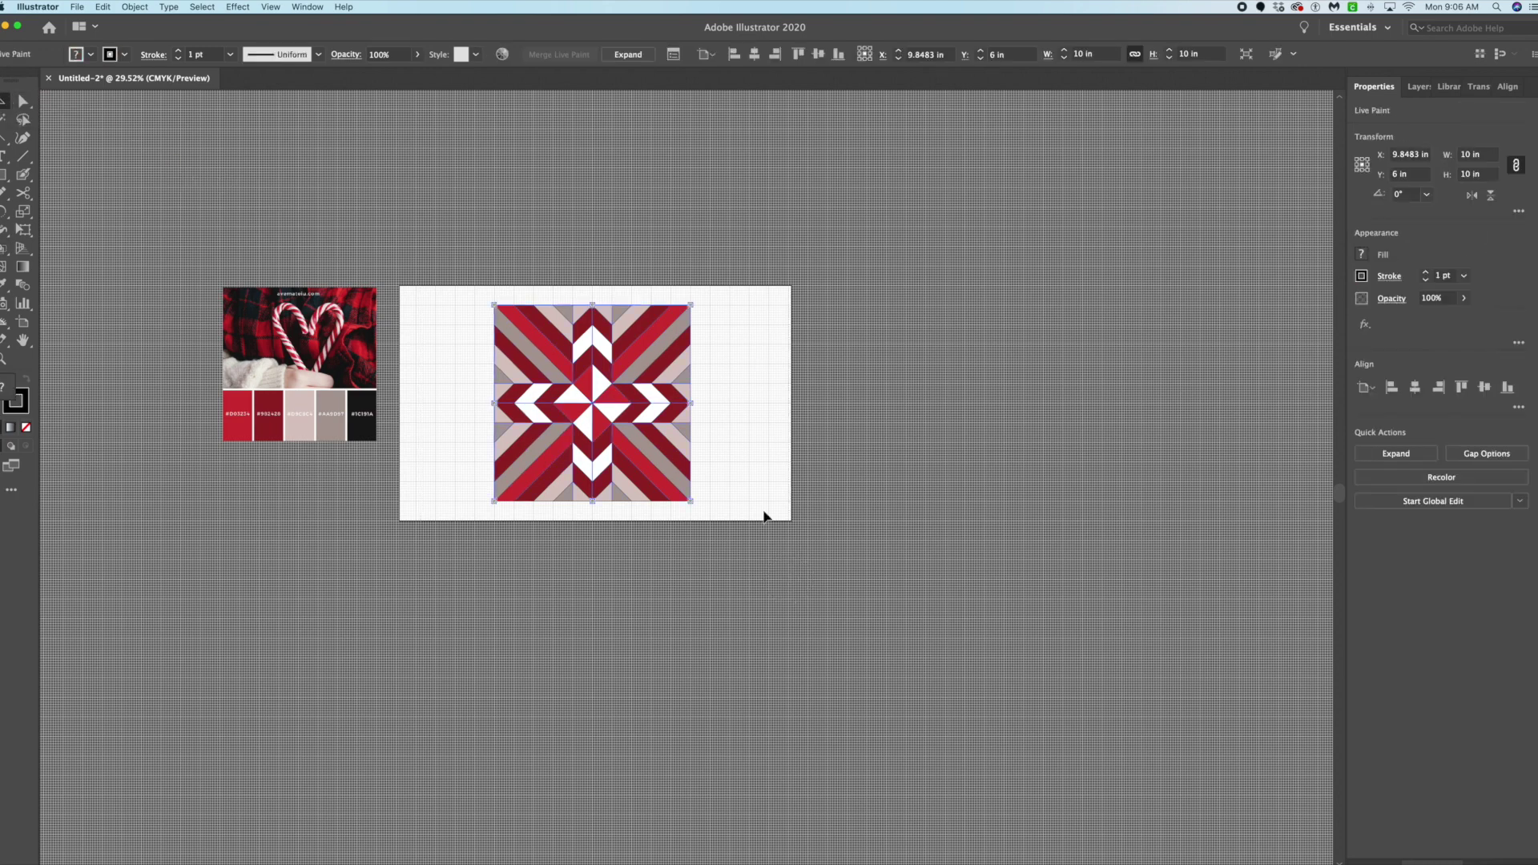
{"action": "left_click", "coordinate": [136, 8]}
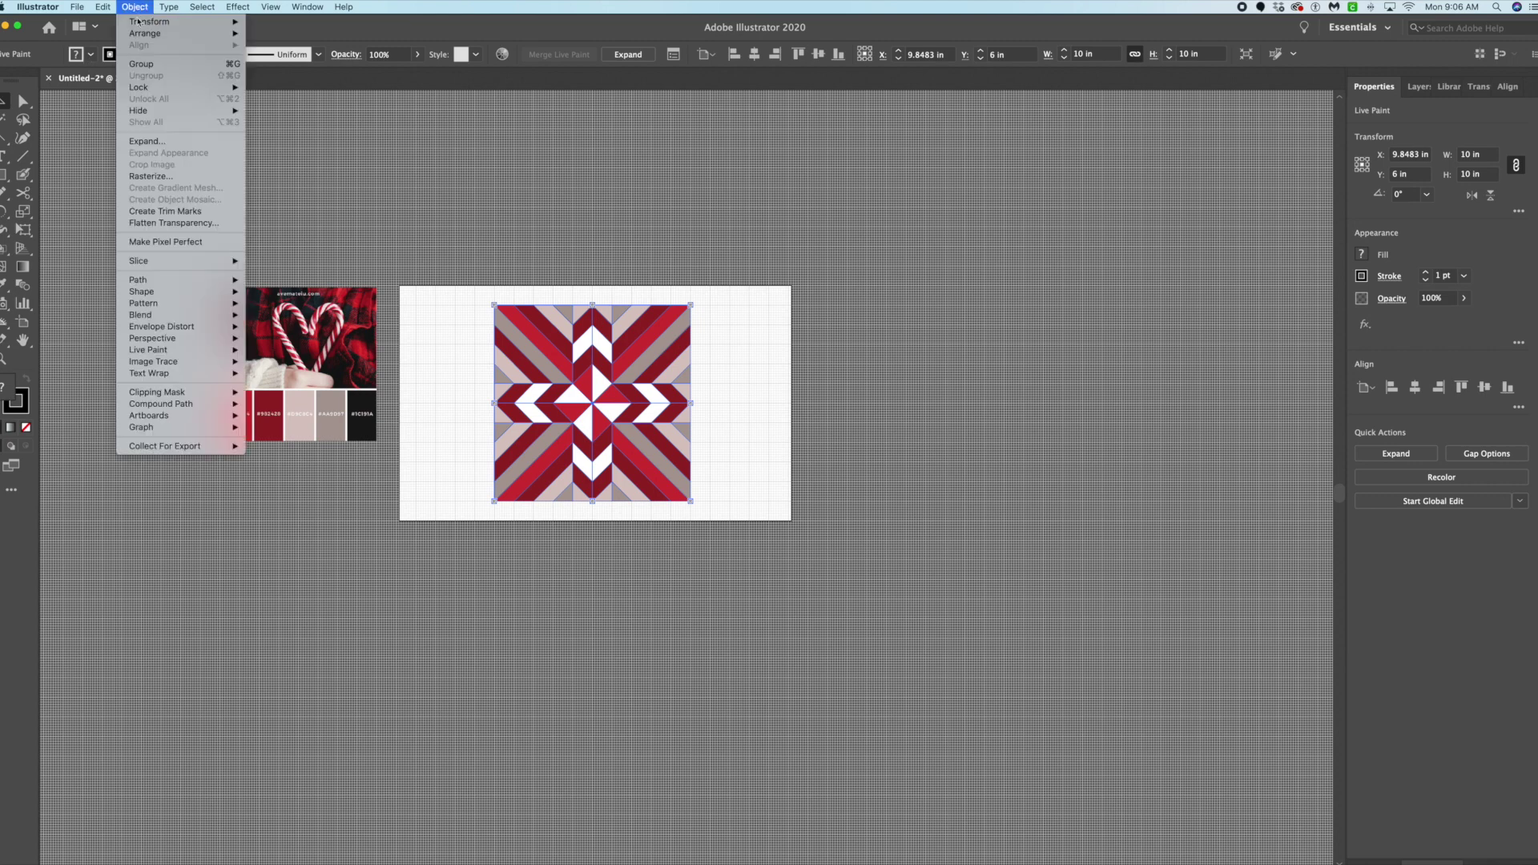
{"action": "left_click", "coordinate": [147, 142]}
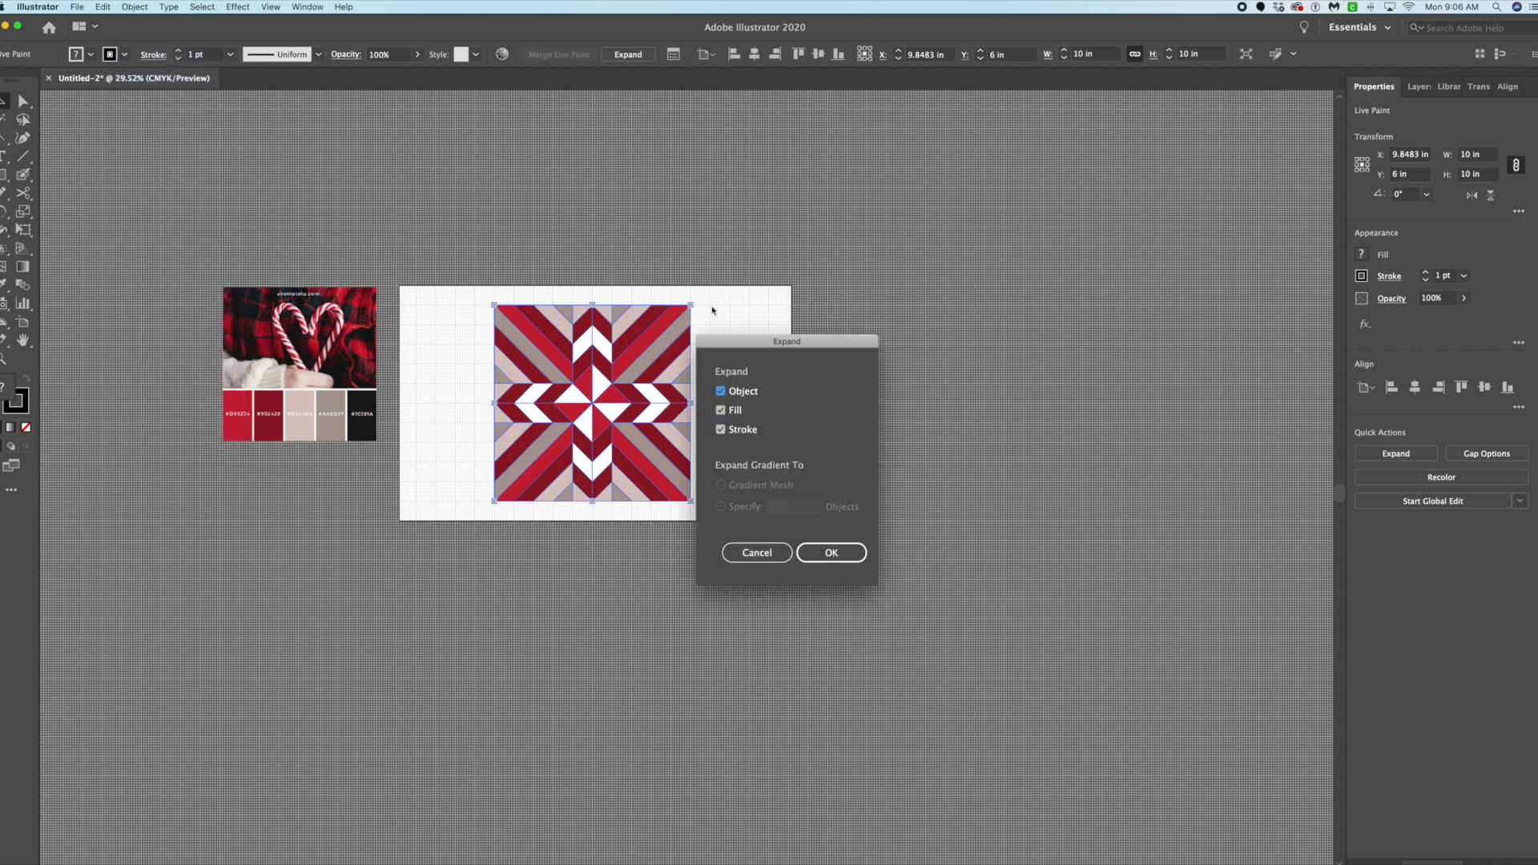
{"action": "left_click", "coordinate": [721, 430]}
{"action": "left_click", "coordinate": [831, 552]}
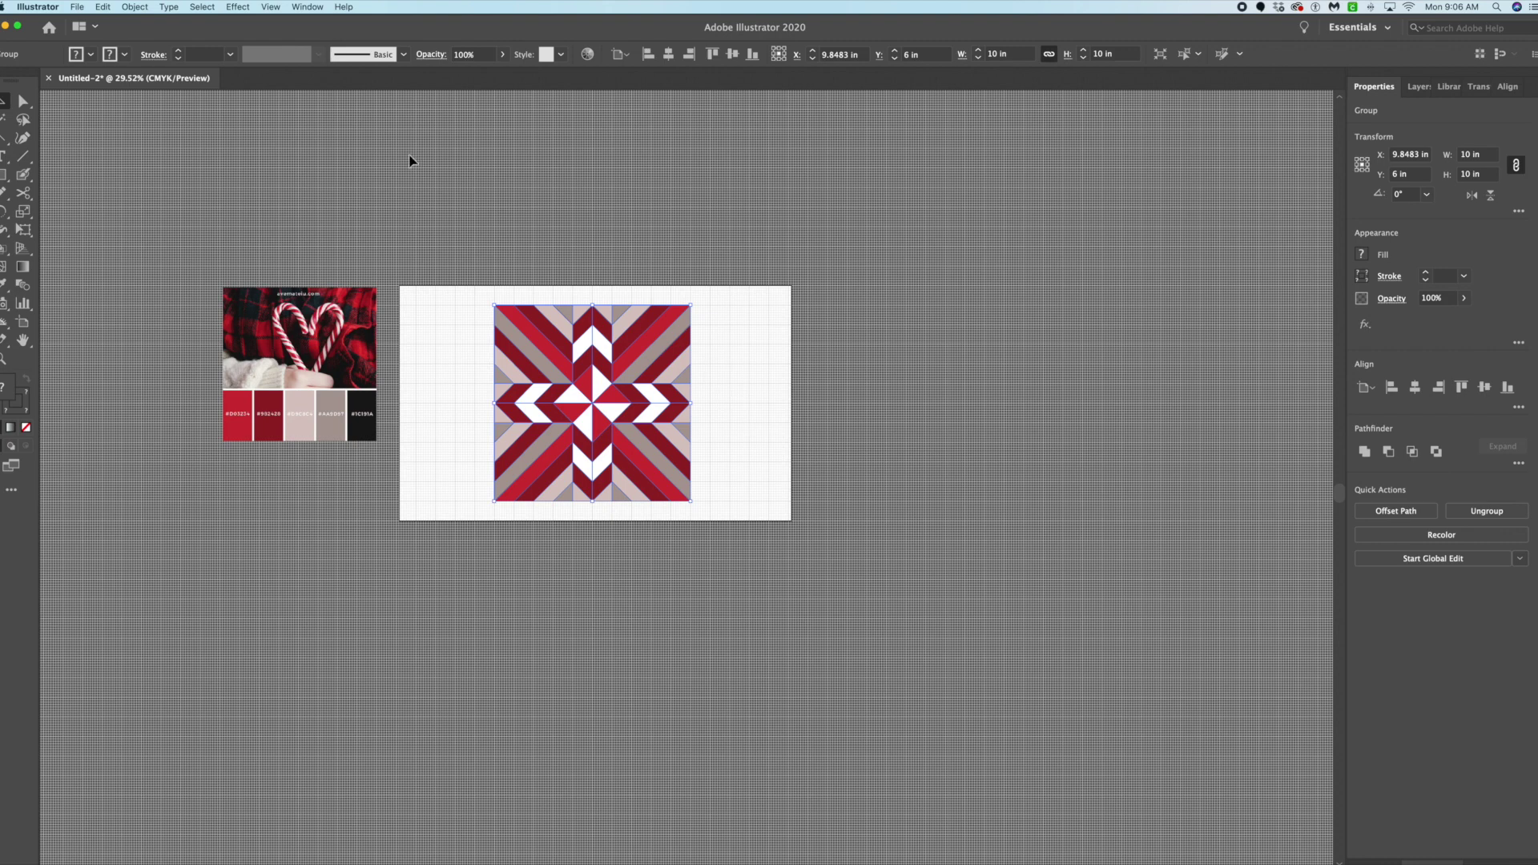
Ungroup the expanded pattern twice into separate paths and deselect everything.
{"action": "left_click", "coordinate": [135, 6]}
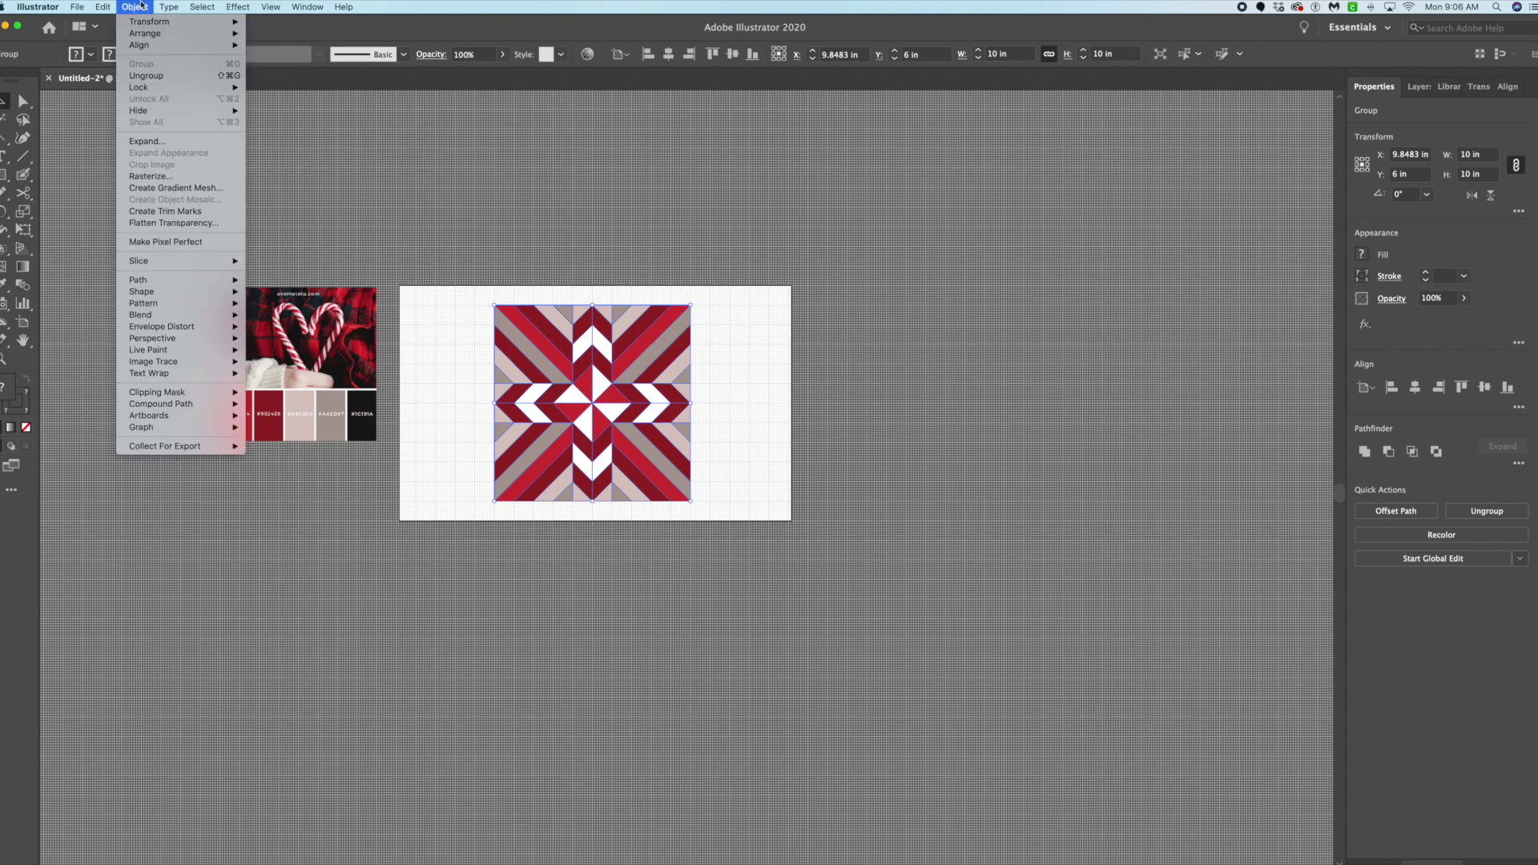
{"action": "left_click", "coordinate": [146, 75]}
{"action": "left_click", "coordinate": [131, 7]}
{"action": "left_click", "coordinate": [146, 75]}
{"action": "left_click", "coordinate": [146, 8]}
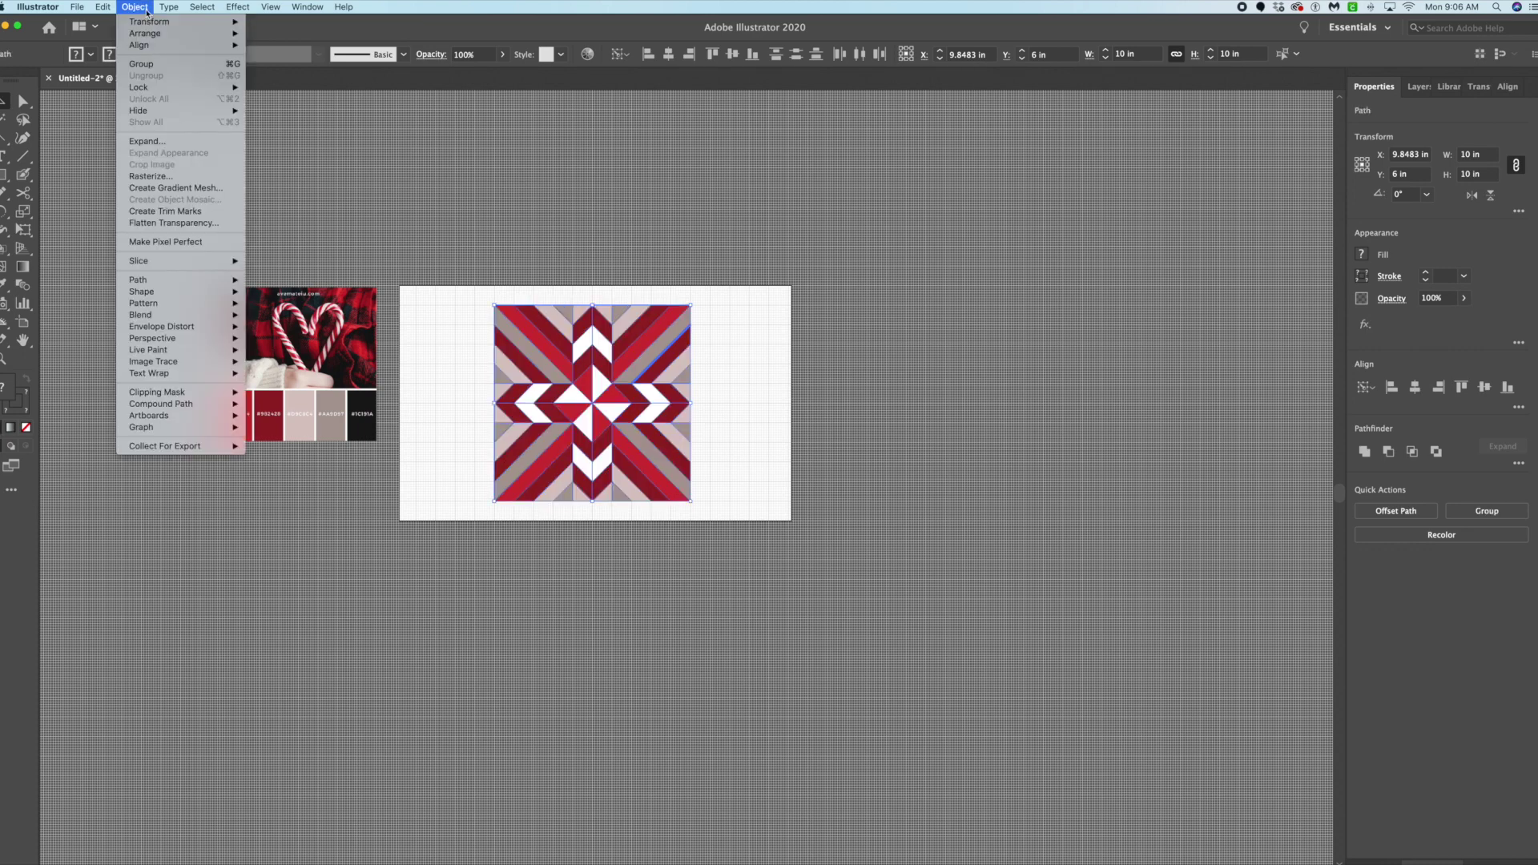
{"action": "left_click", "coordinate": [446, 146]}
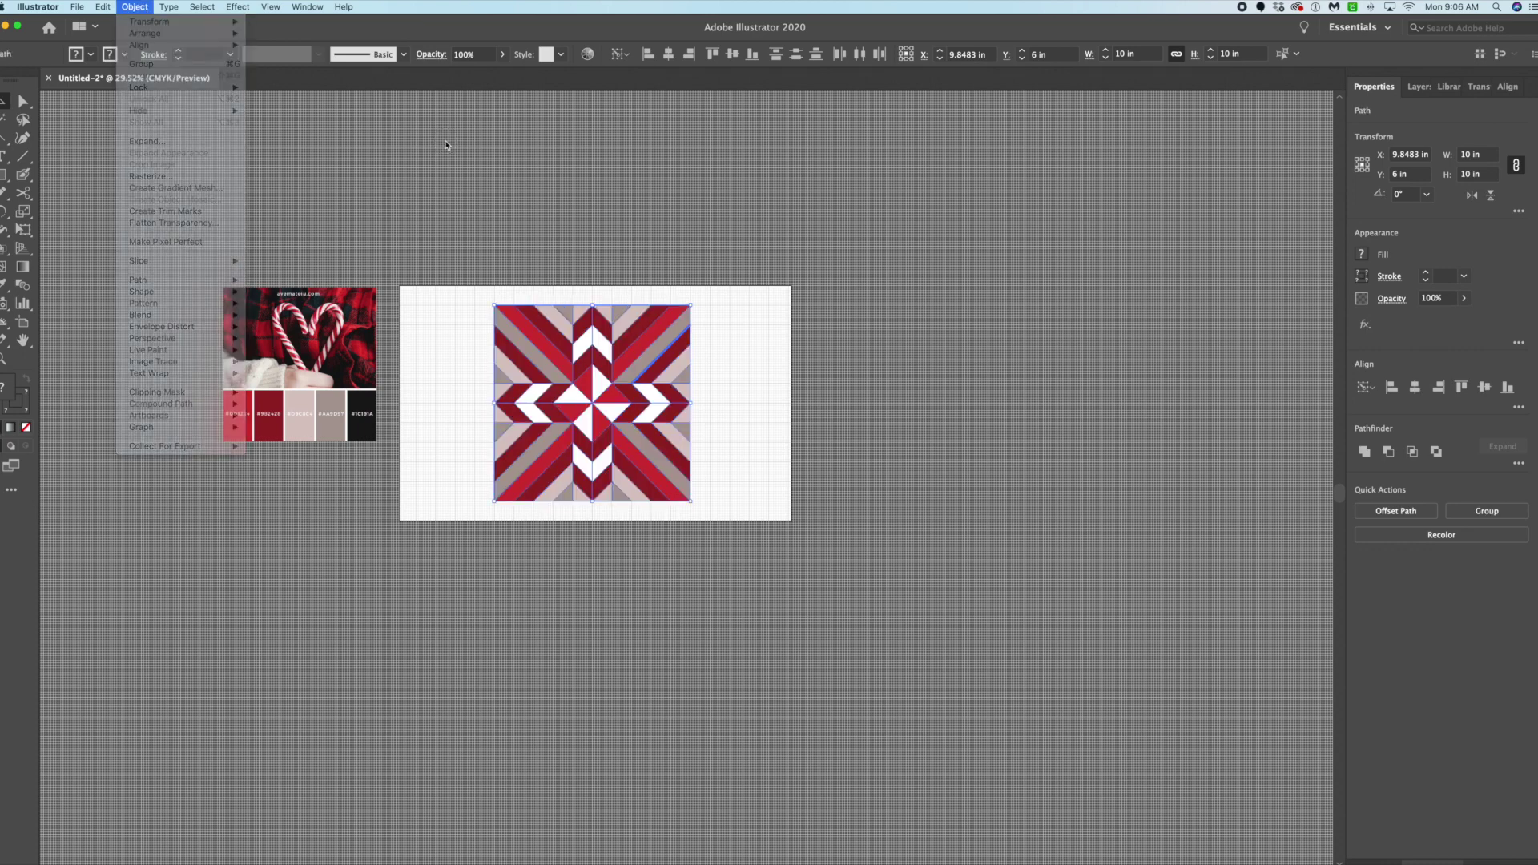
{"action": "left_click", "coordinate": [583, 232]}
Draw a second artboard about 18.4 × 13 in beside the pattern's artboard, aligned with its upper edge.
{"action": "scroll", "coordinate": [752, 308], "scroll_direction": "right", "scroll_amount": 1}
{"action": "scroll", "coordinate": [753, 313], "scroll_direction": "right", "scroll_amount": 5}
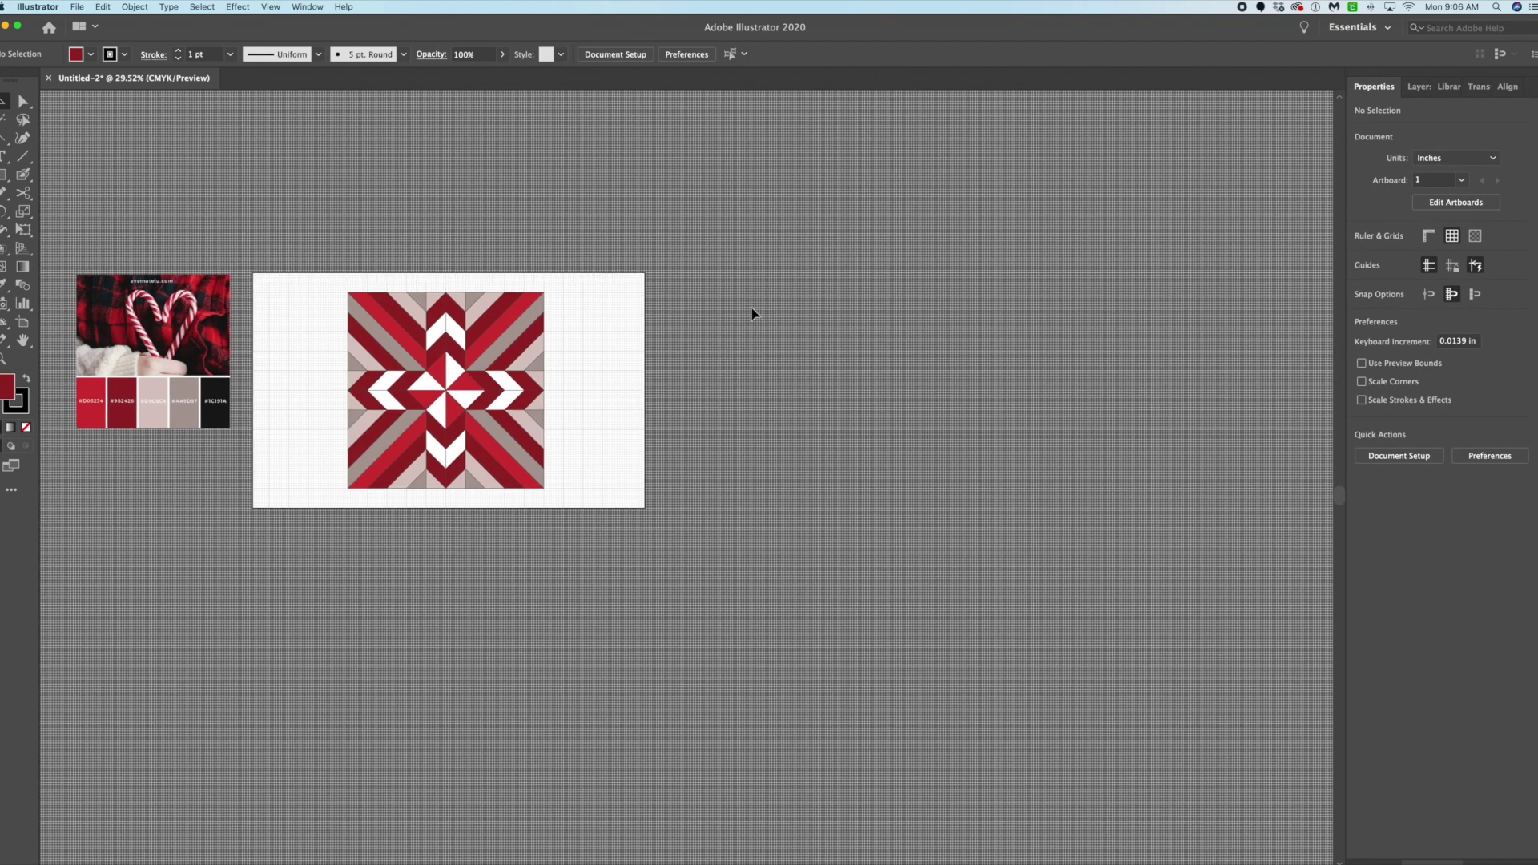
{"action": "scroll", "coordinate": [751, 313], "scroll_direction": "right", "scroll_amount": 2}
{"action": "scroll", "coordinate": [752, 314], "scroll_direction": "down", "scroll_amount": 2}
{"action": "left_click", "coordinate": [22, 322]}
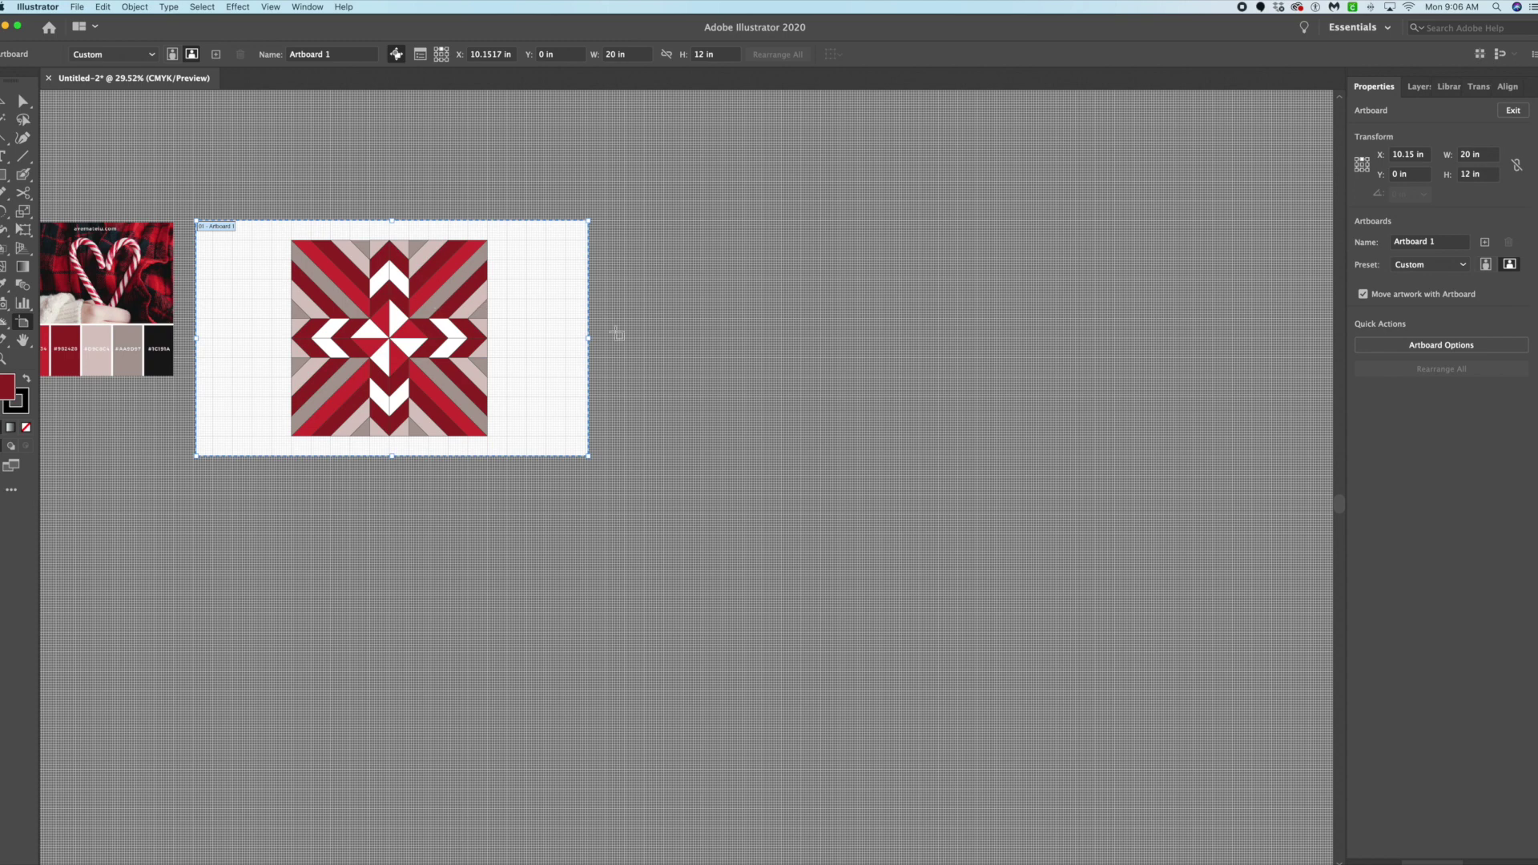
{"action": "left_click", "coordinate": [637, 229]}
{"action": "left_click", "coordinate": [983, 478]}
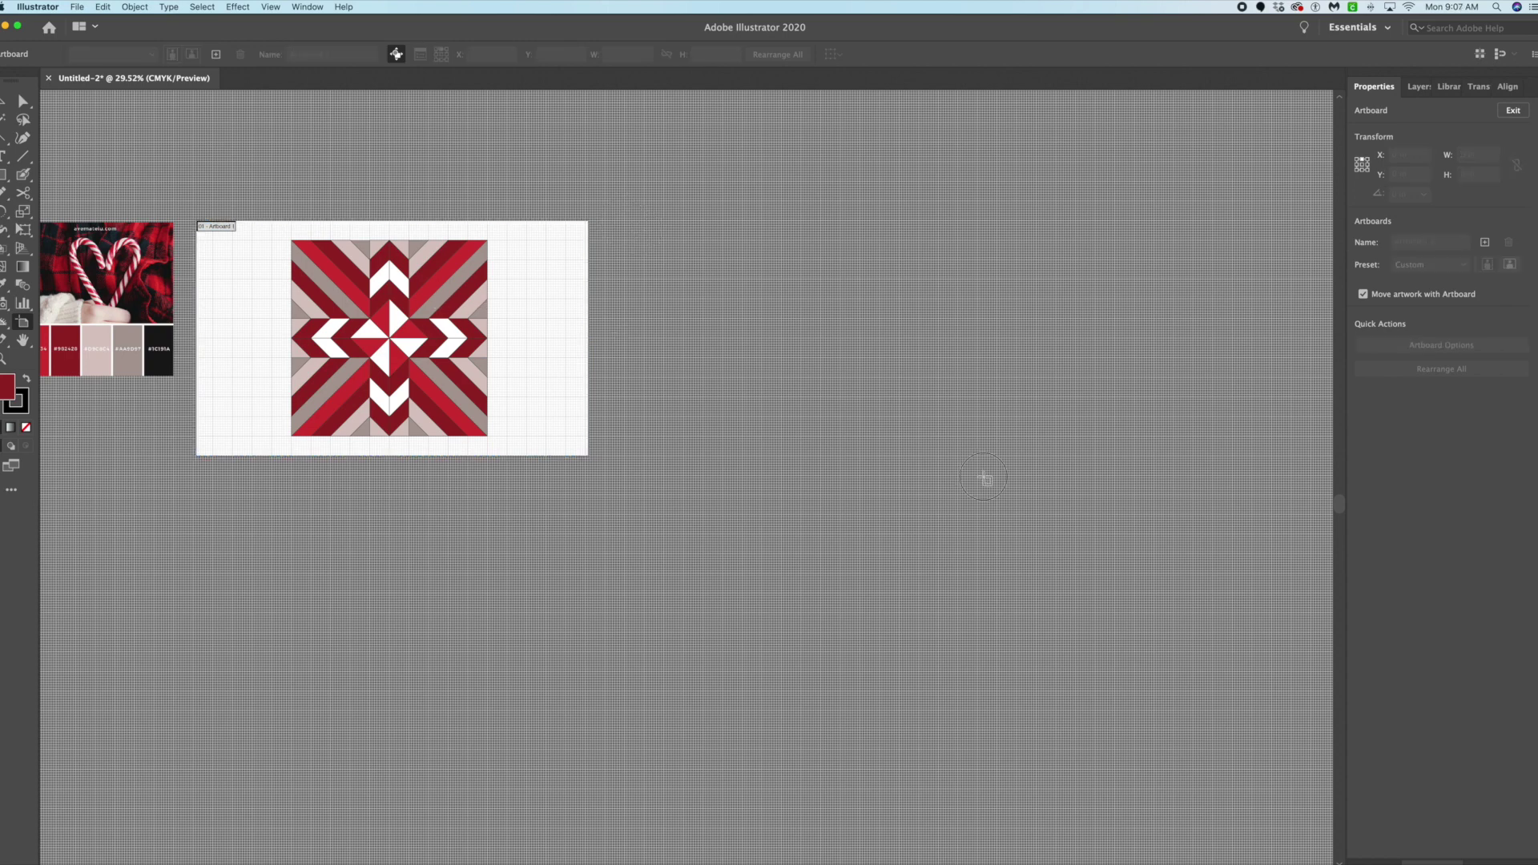
{"action": "left_click_drag", "start_coordinate": [984, 478], "coordinate": [983, 475]}
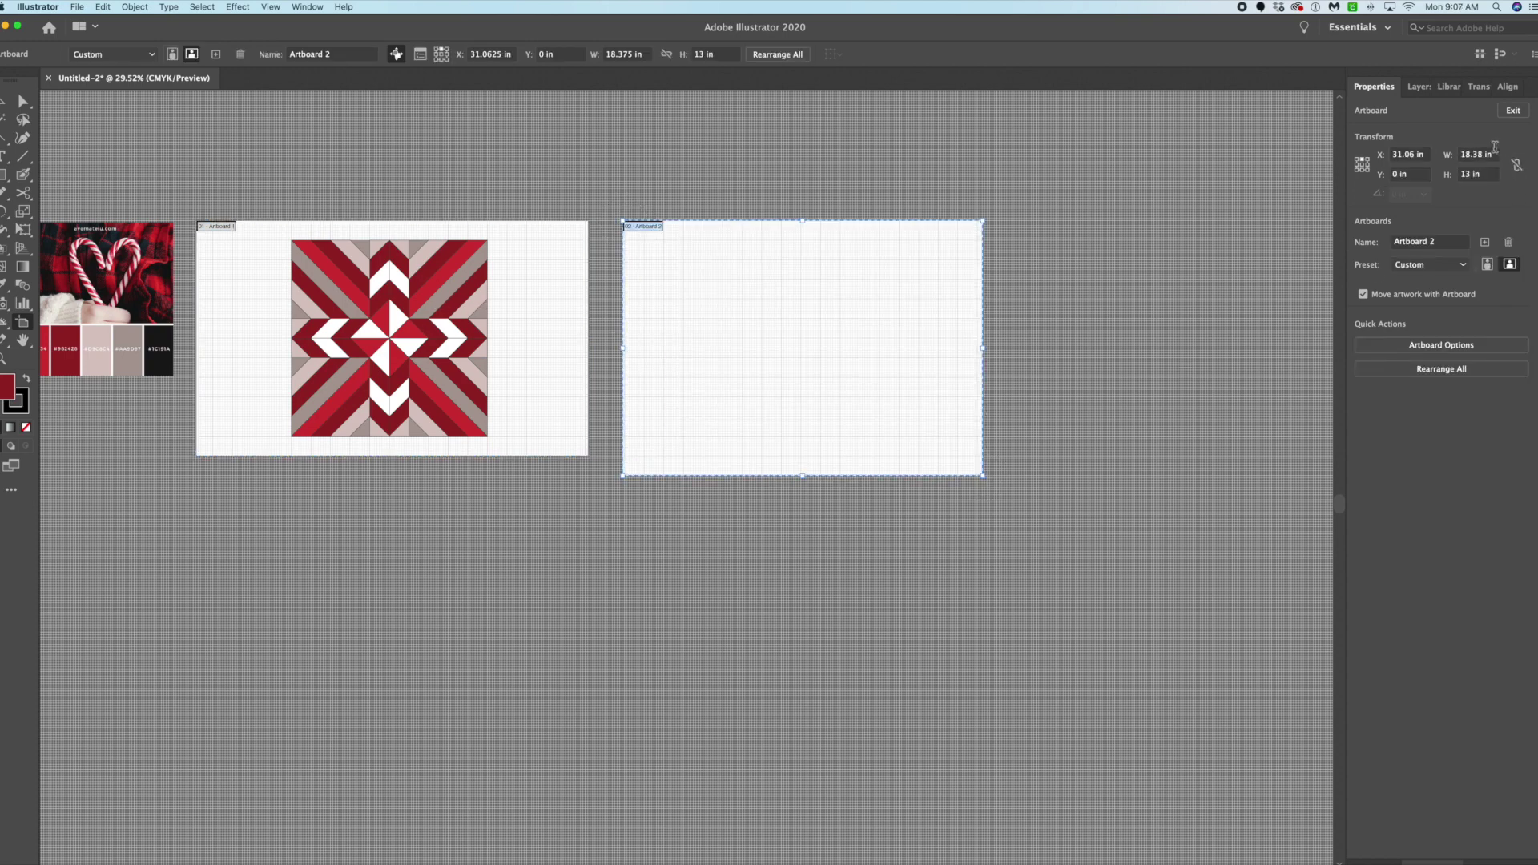
Set the new artboard's size to 19 in wide and 10.85 in high.
{"action": "left_click", "coordinate": [1490, 153]}
{"action": "type", "text": "19"}
{"action": "key", "text": "Tab"}
{"action": "type", "text": "10"}
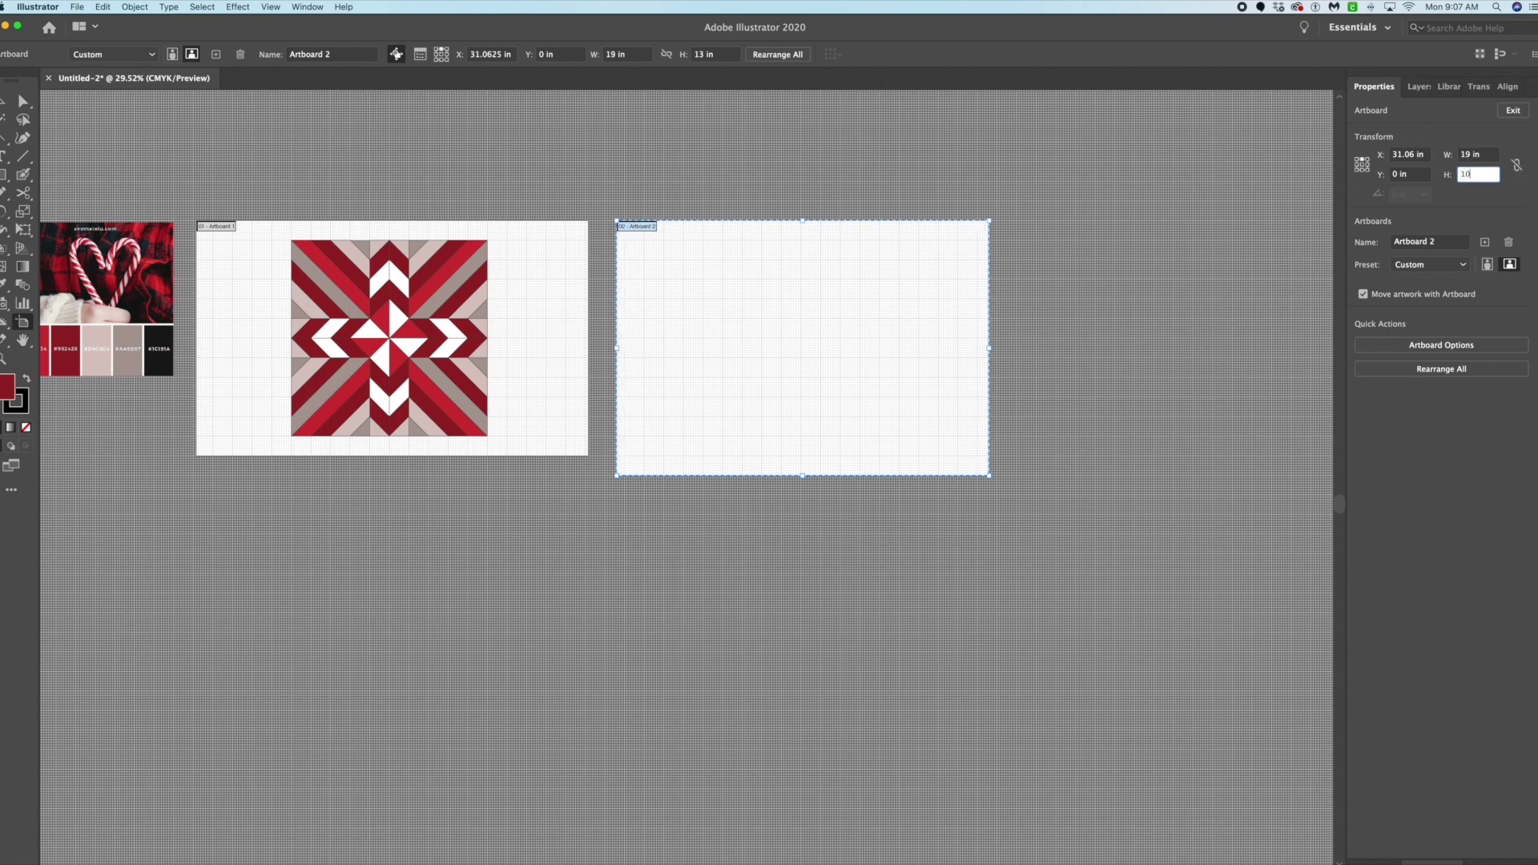
{"action": "type", "text": ".85"}
{"action": "key", "text": "Return"}
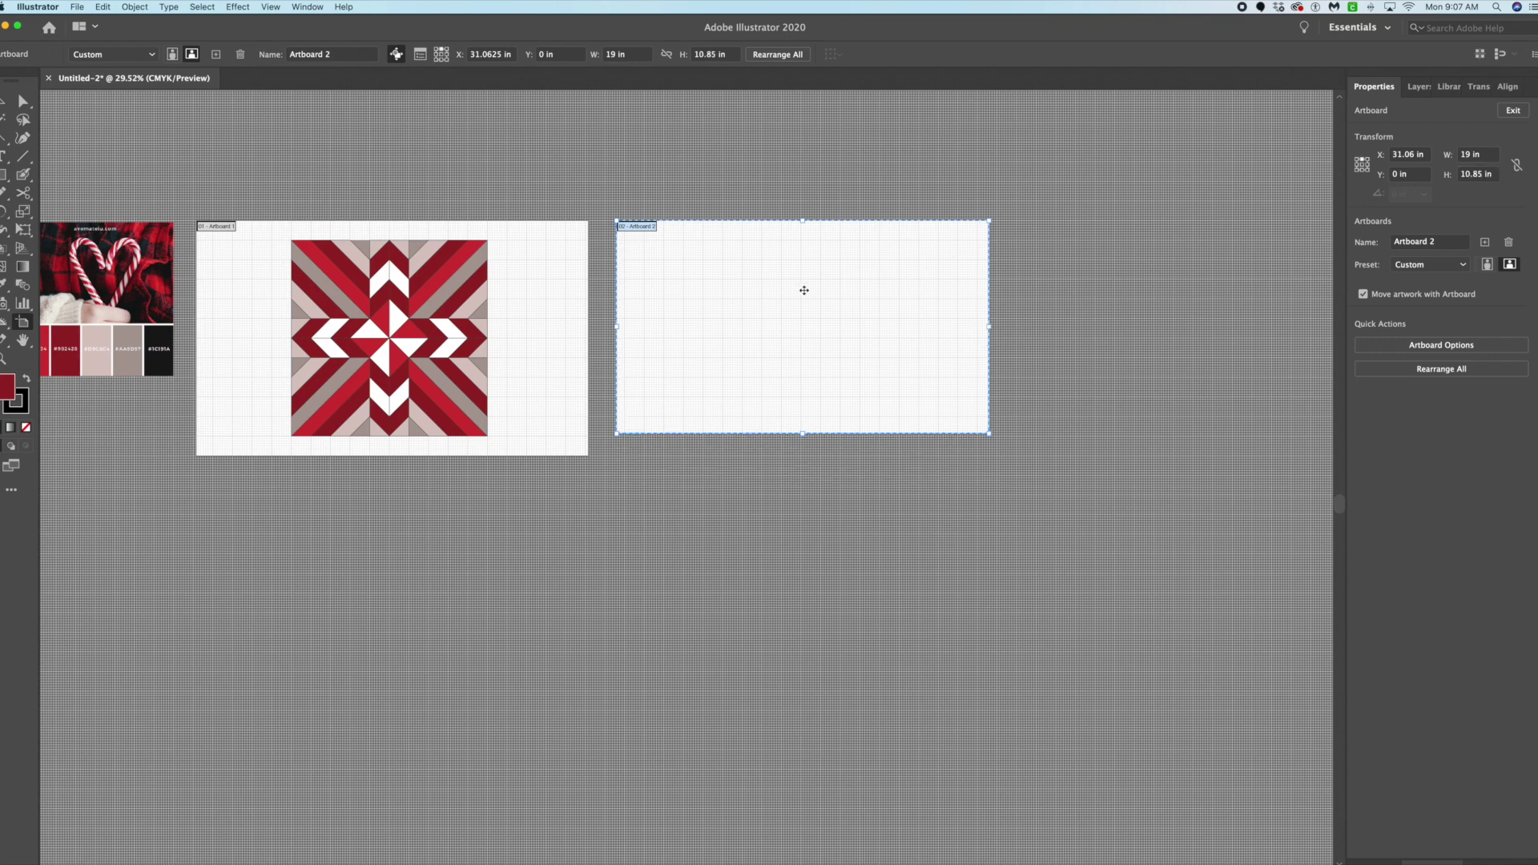
Duplicate the blank 19 × 10.85 in artboard twice, placing one copy to its right and one directly beneath it.
{"action": "scroll", "coordinate": [804, 290], "scroll_direction": "right", "scroll_amount": 5}
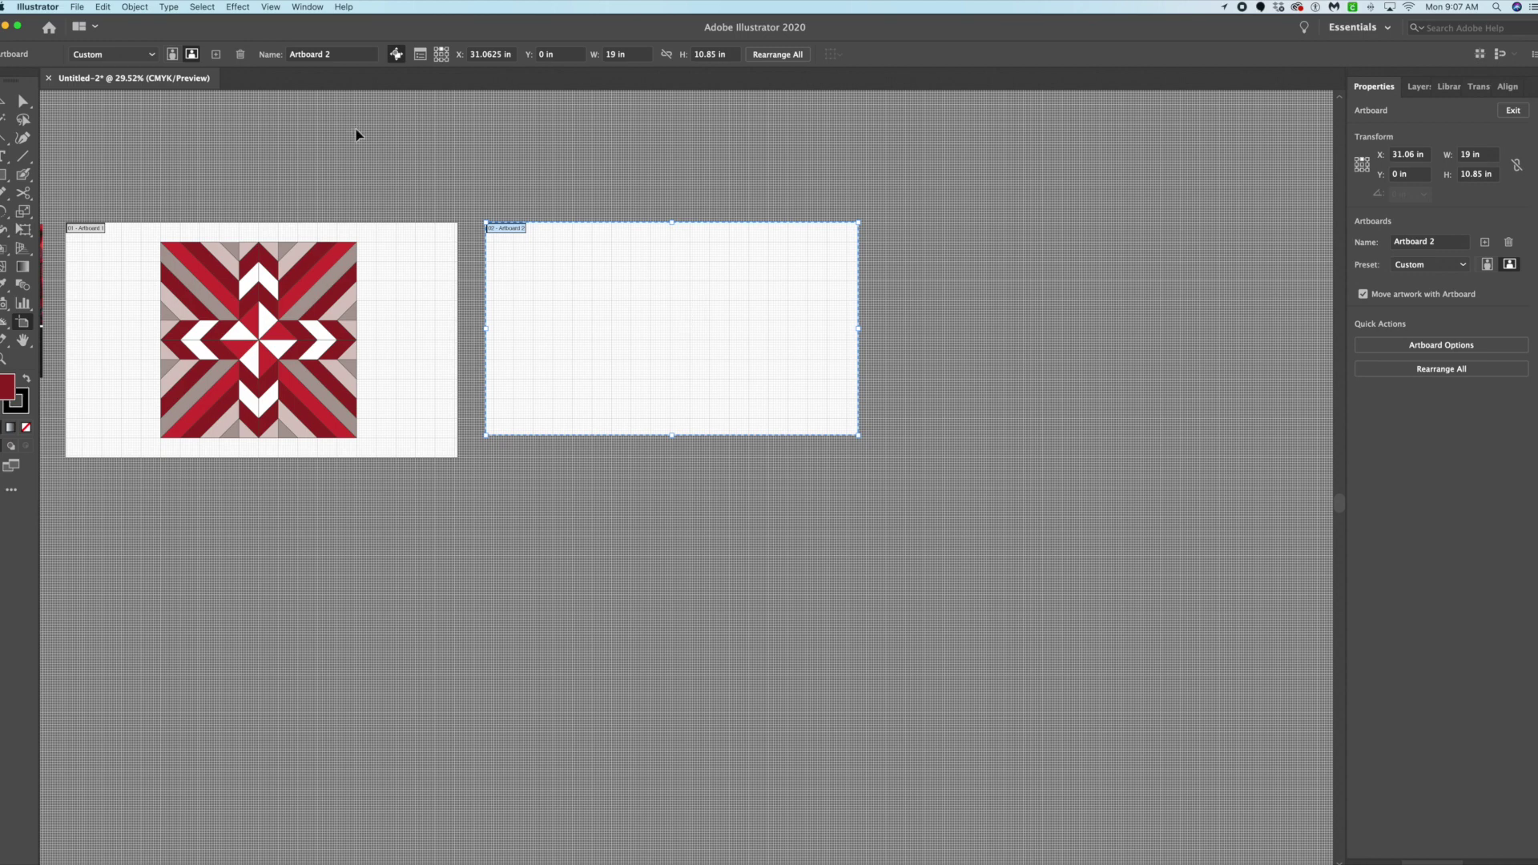
{"action": "key", "text": "super+c"}
{"action": "key", "text": "super+v"}
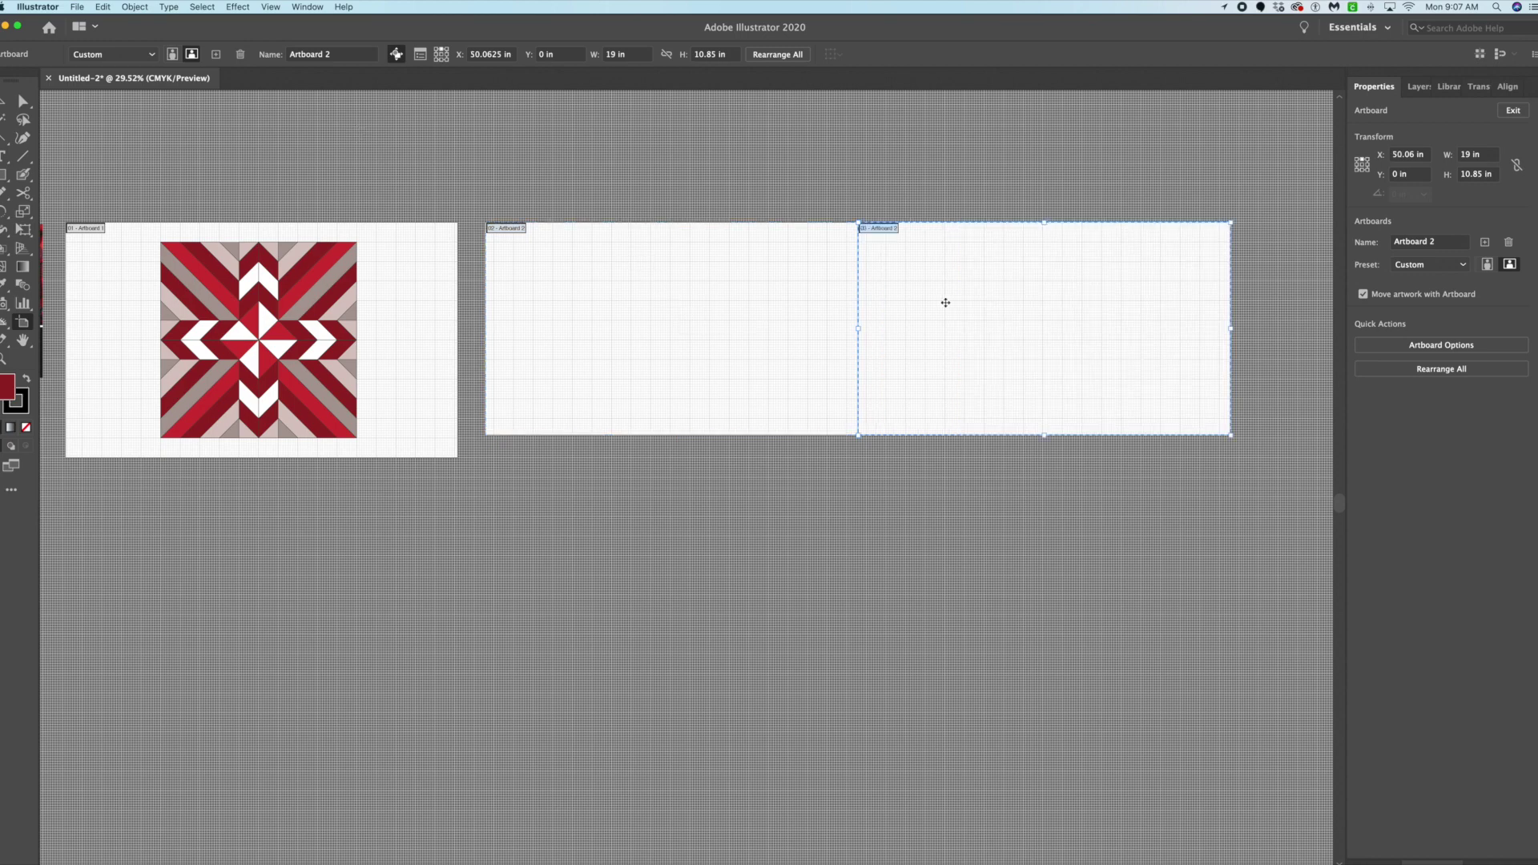
{"action": "left_click_drag", "start_coordinate": [985, 303], "coordinate": [1004, 303]}
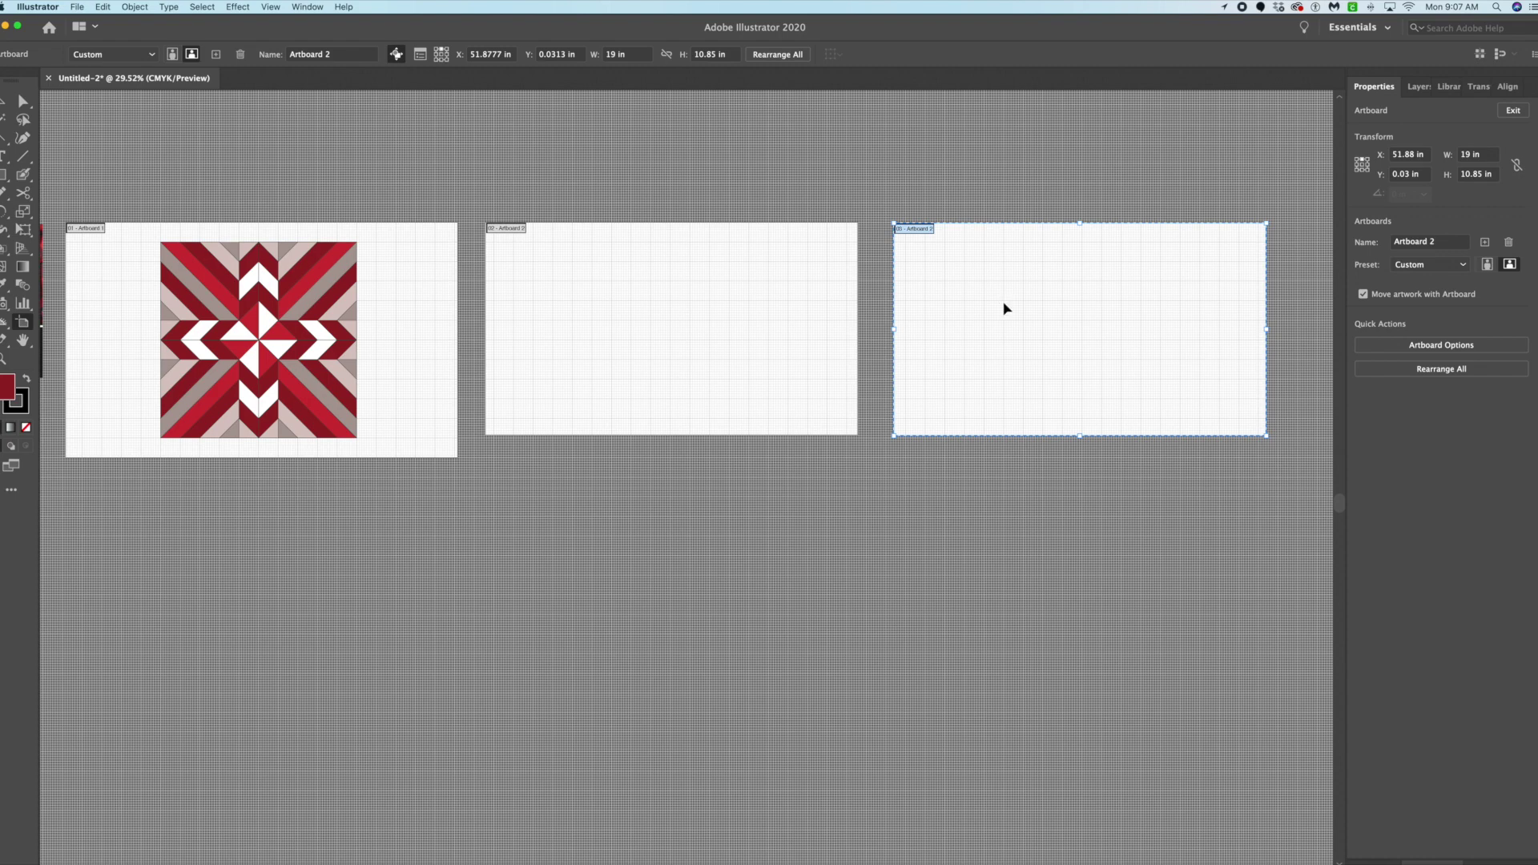
{"action": "key", "text": "super+v"}
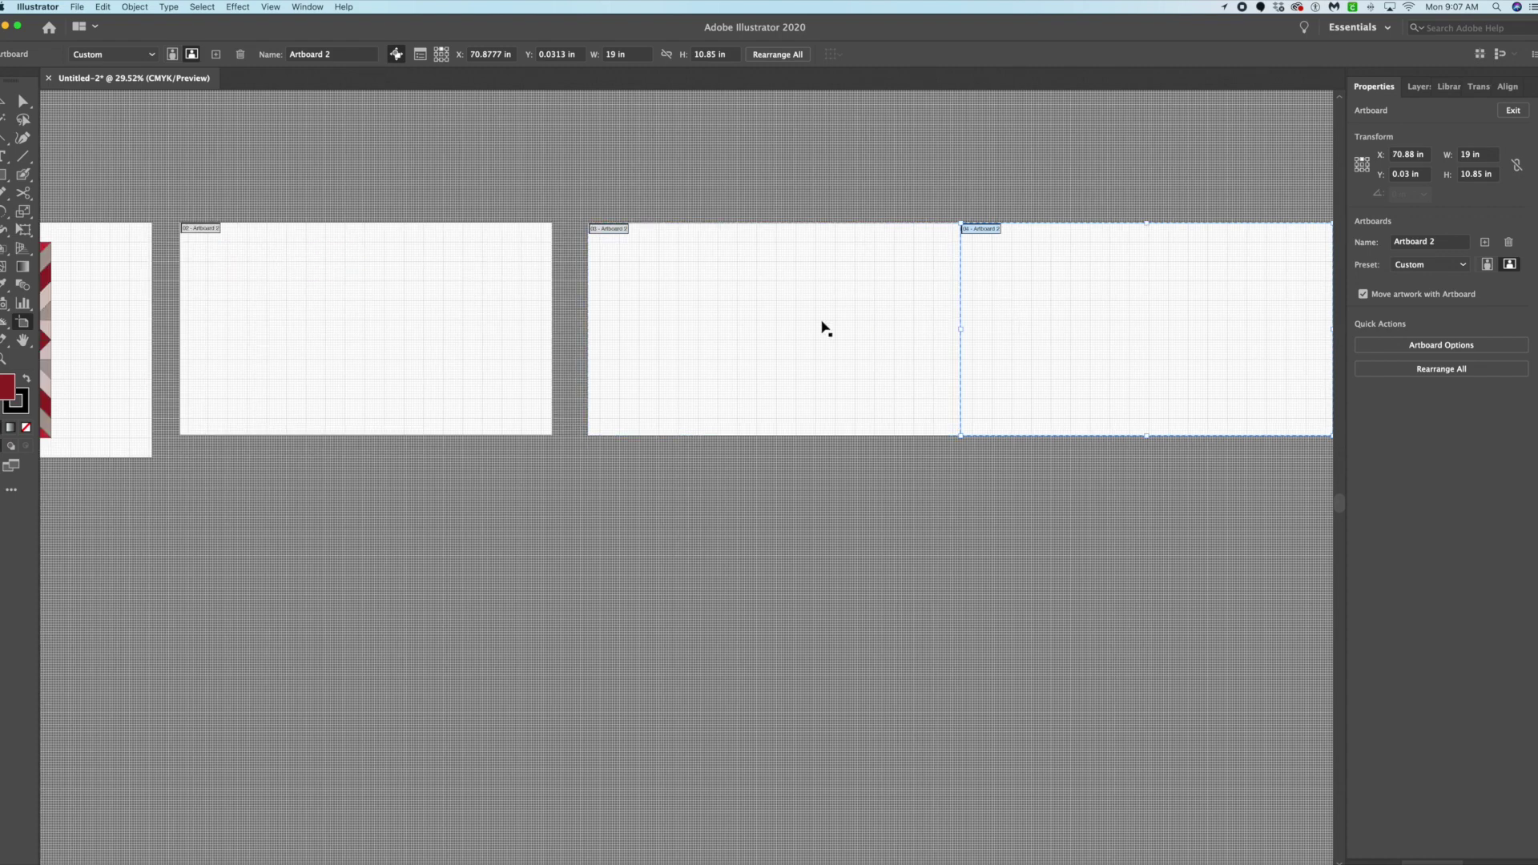
{"action": "left_click_drag", "start_coordinate": [1043, 316], "coordinate": [263, 543]}
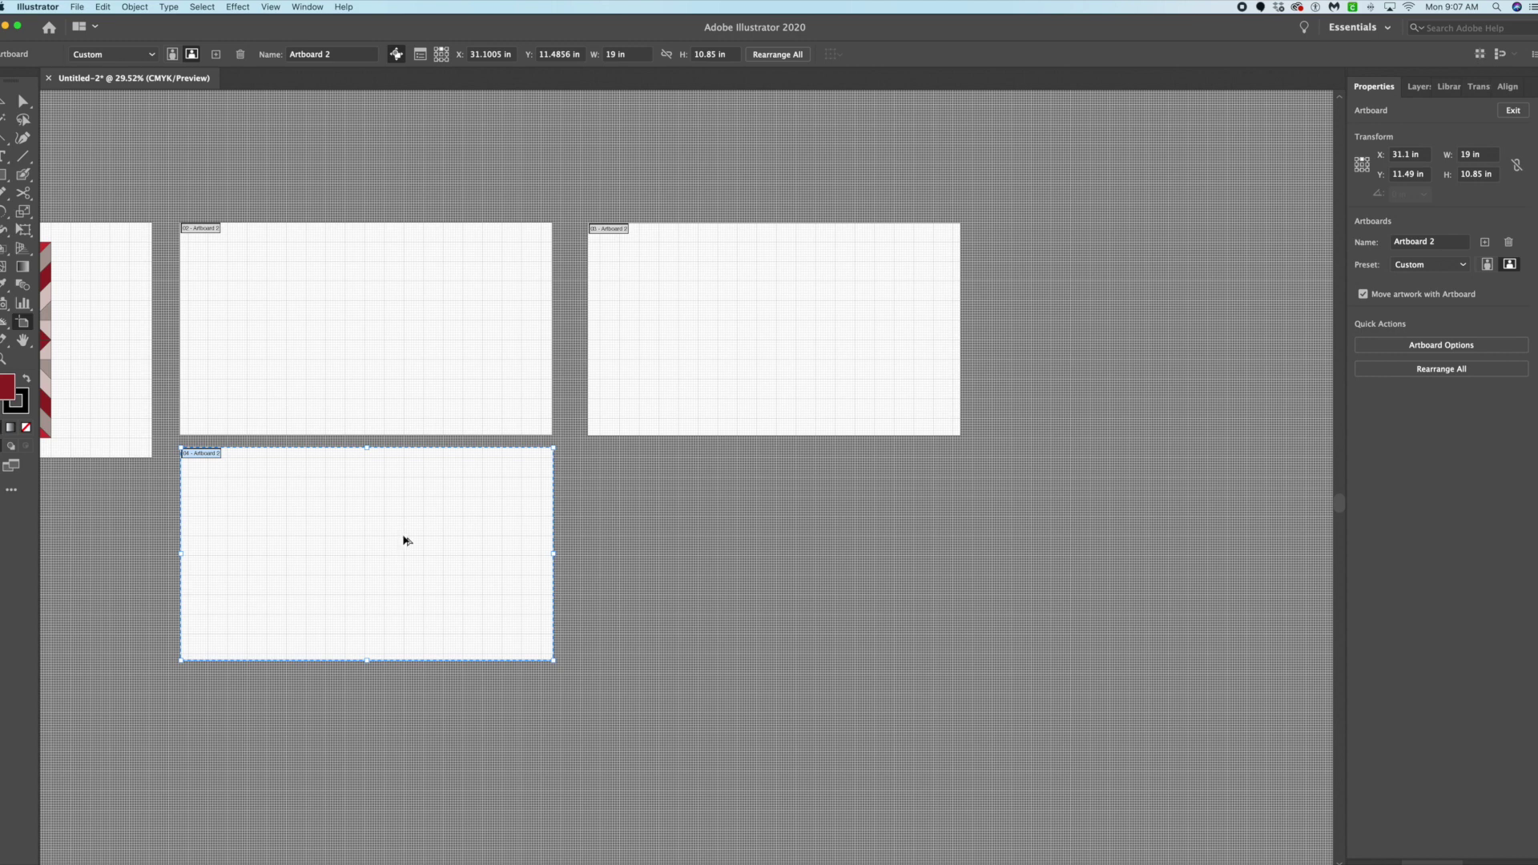
Duplicate the lower blank artboard and place the copy beneath it as the third in the column.
{"action": "left_click_drag", "start_coordinate": [403, 539], "coordinate": [811, 539]}
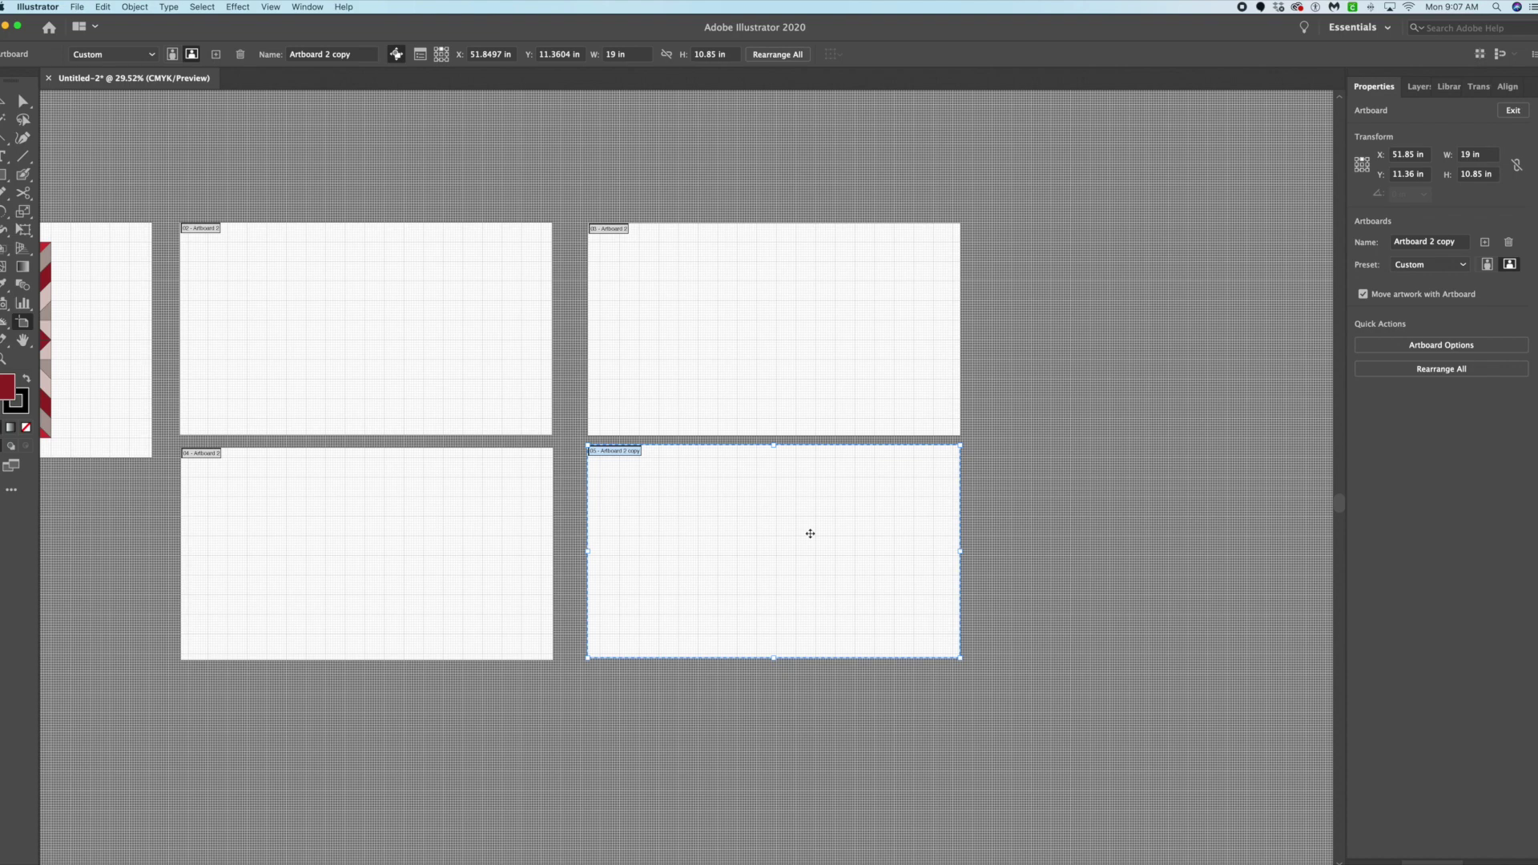
{"action": "scroll", "coordinate": [810, 532], "scroll_direction": "left", "scroll_amount": 4}
{"action": "scroll", "coordinate": [810, 532], "scroll_direction": "down", "scroll_amount": 2}
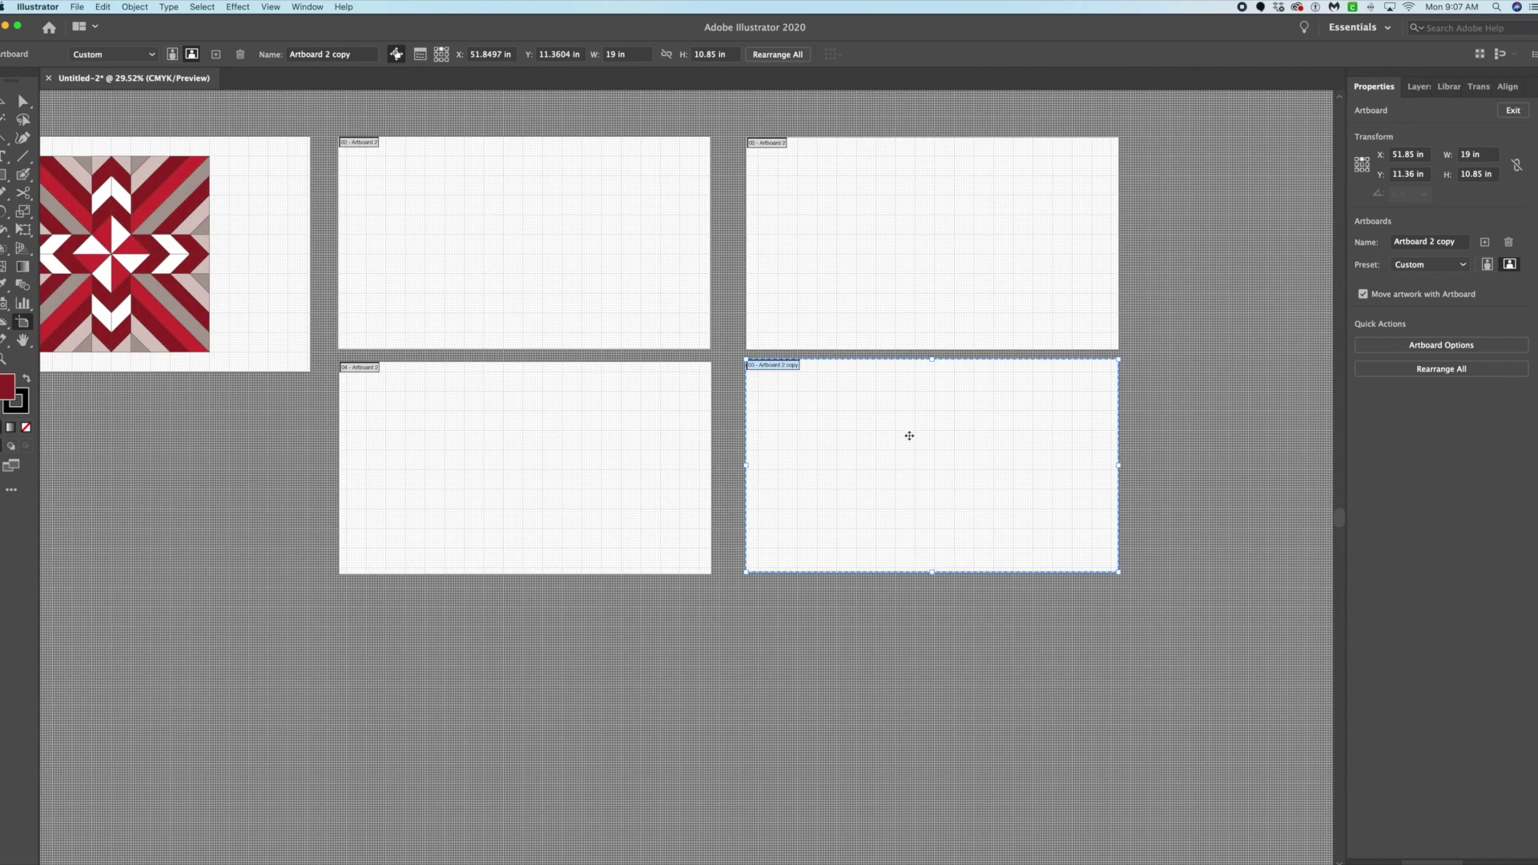
{"action": "key", "text": "super+v"}
{"action": "left_click_drag", "start_coordinate": [491, 681], "coordinate": [518, 667]}
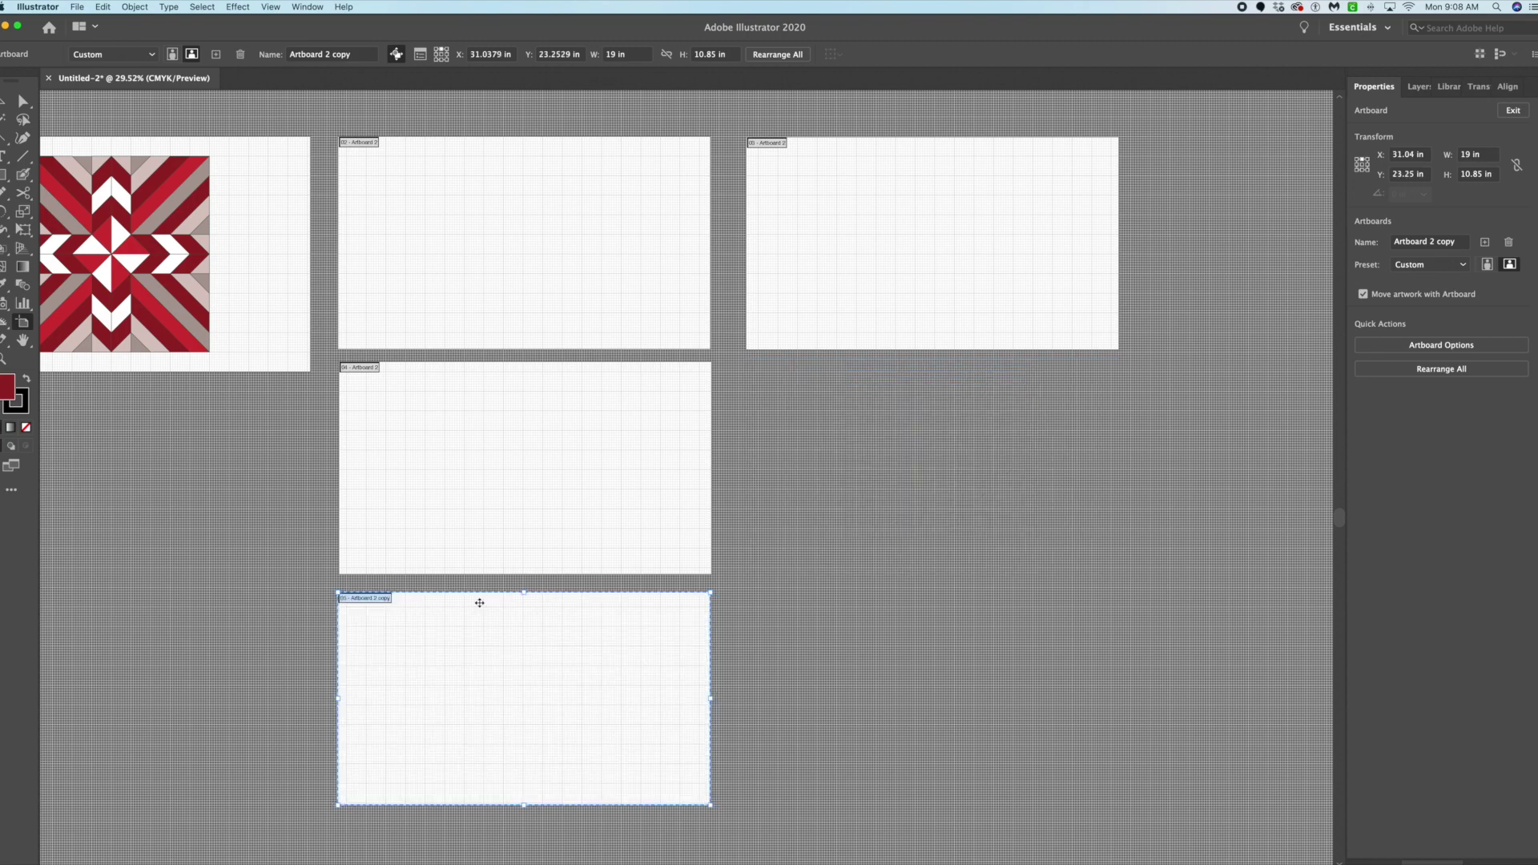
Leave artboard editing and select all dark red shapes of the pattern by matching fill color.
{"action": "scroll", "coordinate": [479, 603], "scroll_direction": "left", "scroll_amount": 5}
{"action": "scroll", "coordinate": [479, 602], "scroll_direction": "up", "scroll_amount": 2}
{"action": "scroll", "coordinate": [479, 602], "scroll_direction": "left", "scroll_amount": 3}
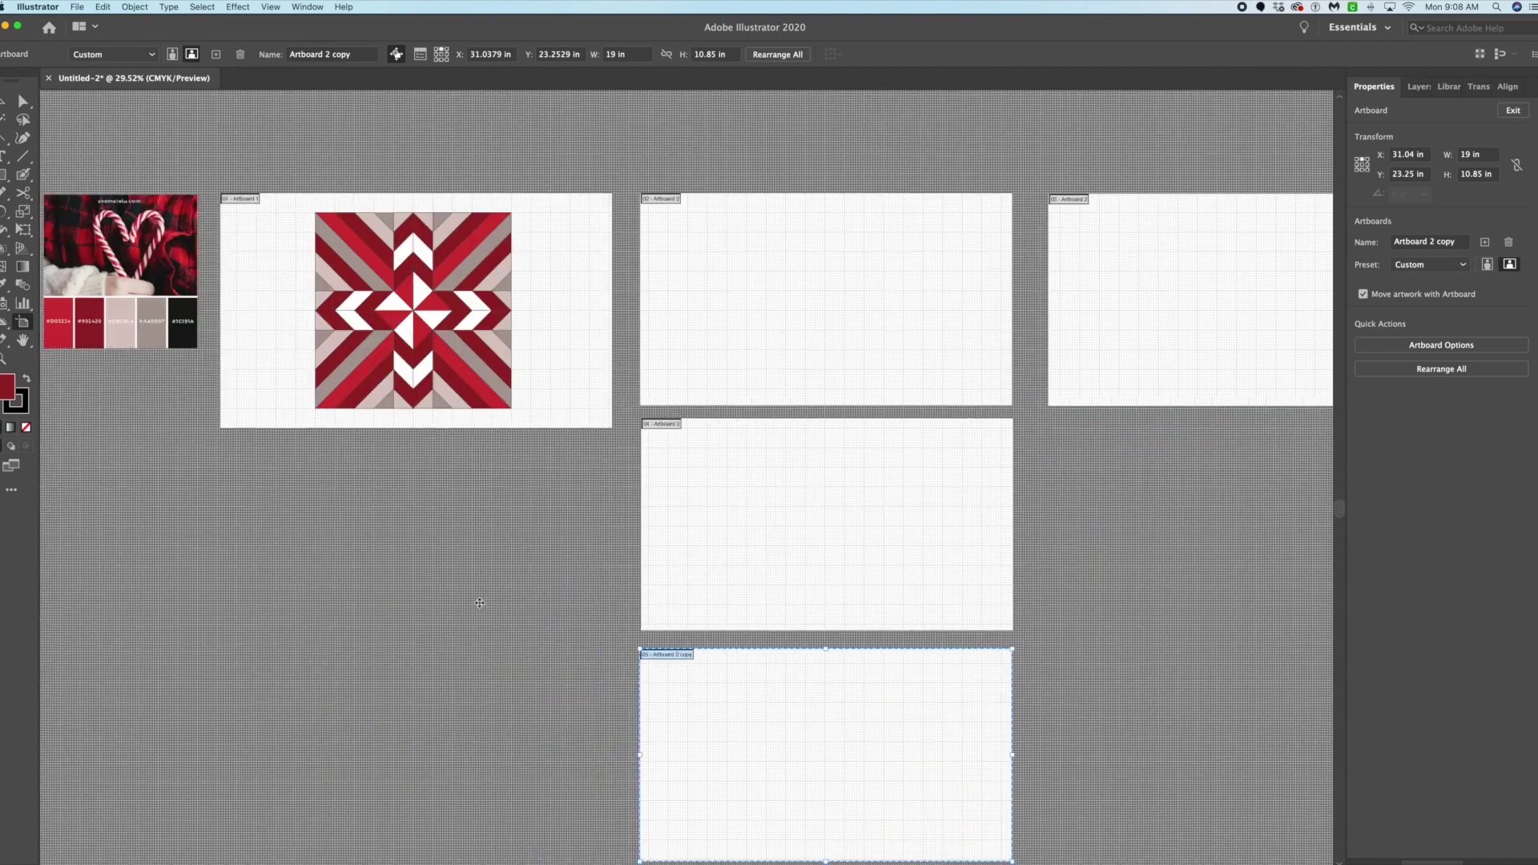
{"action": "key", "text": "Escape"}
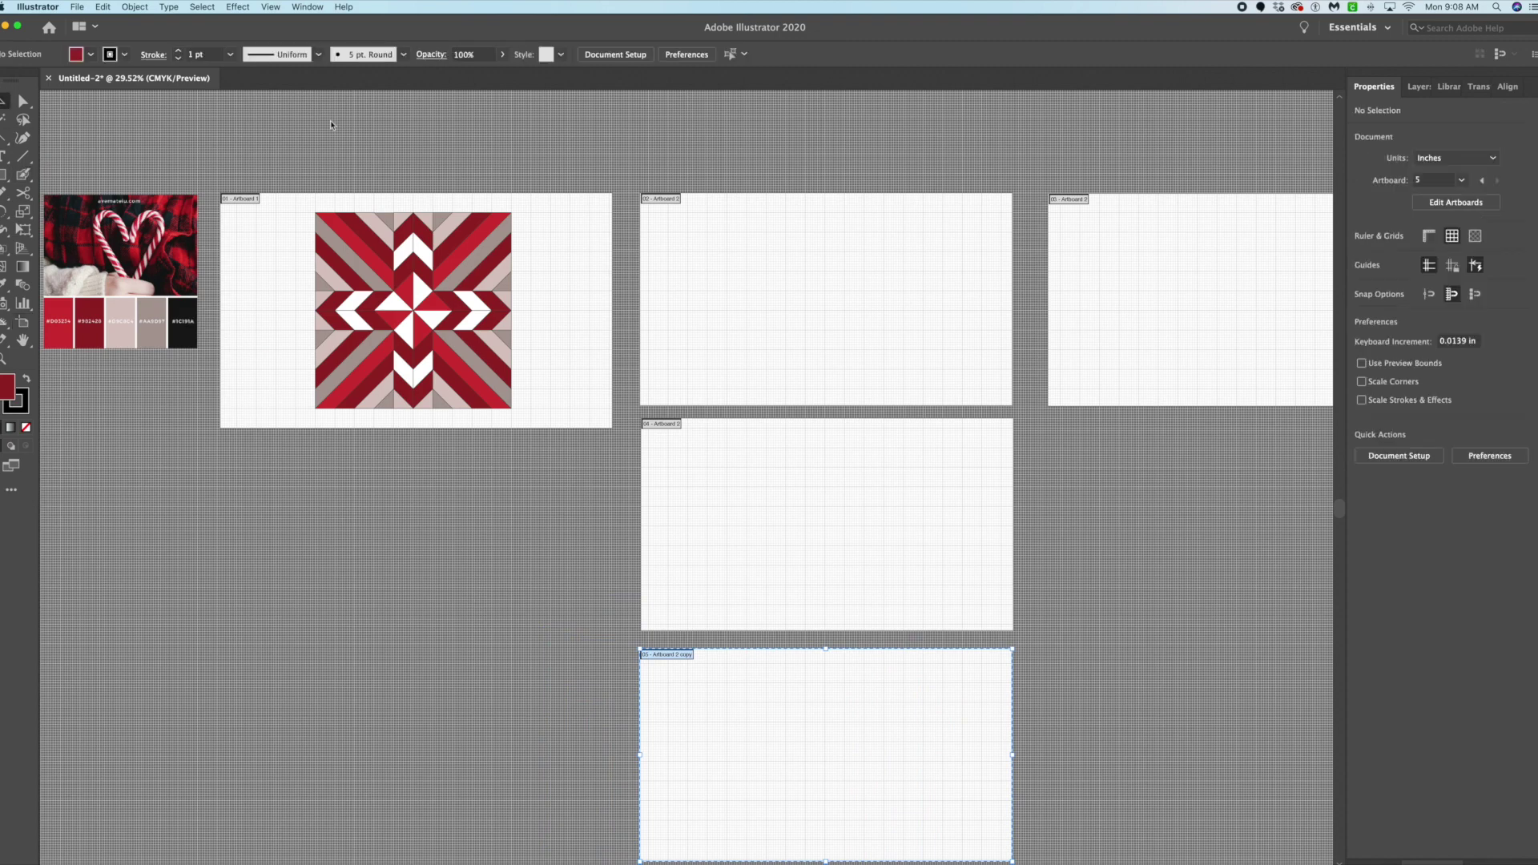
{"action": "left_click", "coordinate": [471, 231]}
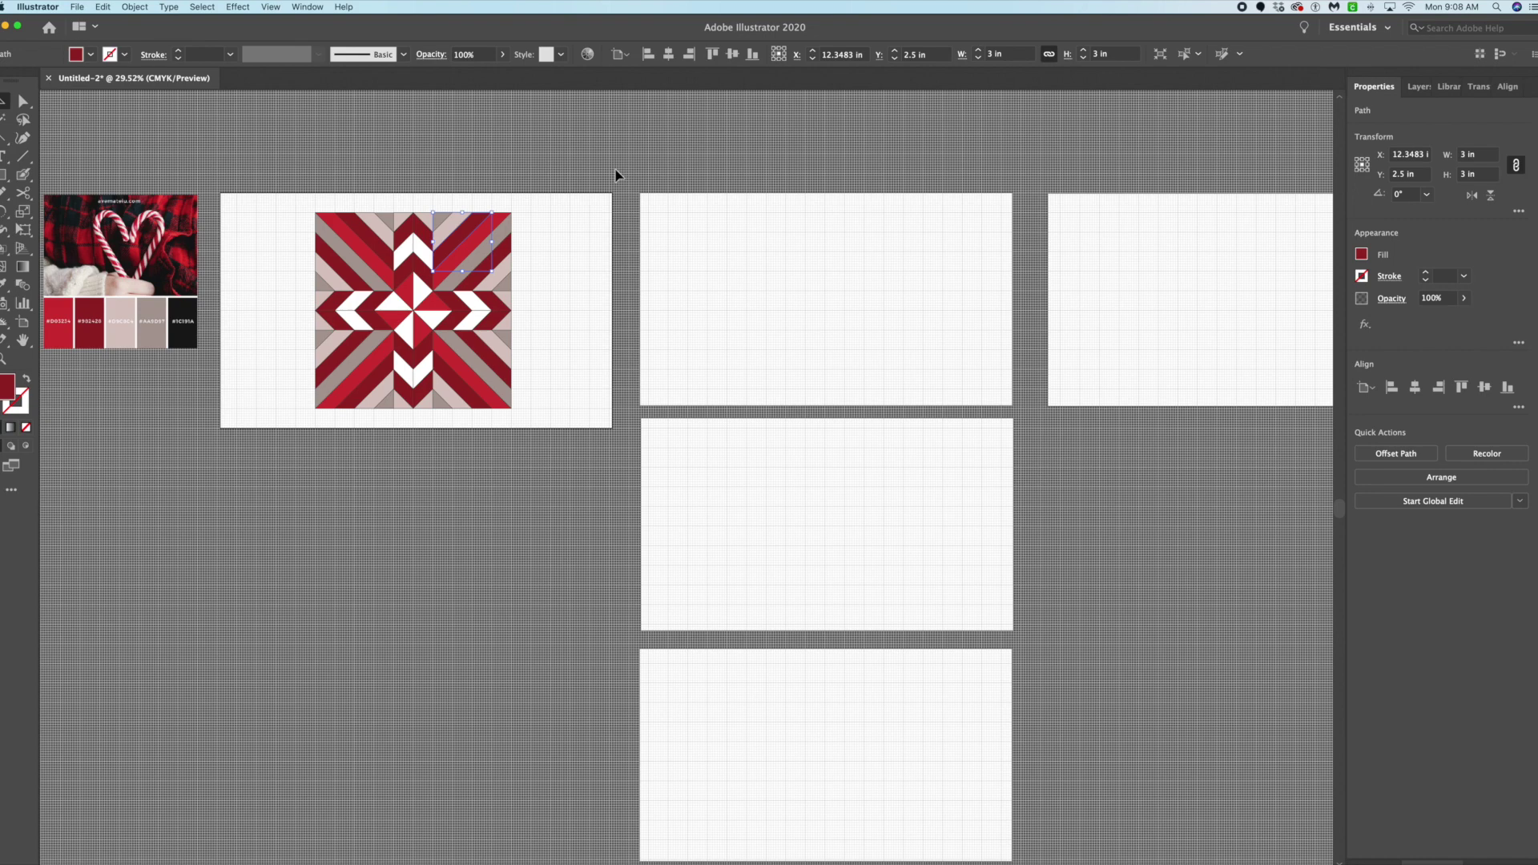
{"action": "left_click", "coordinate": [202, 7]}
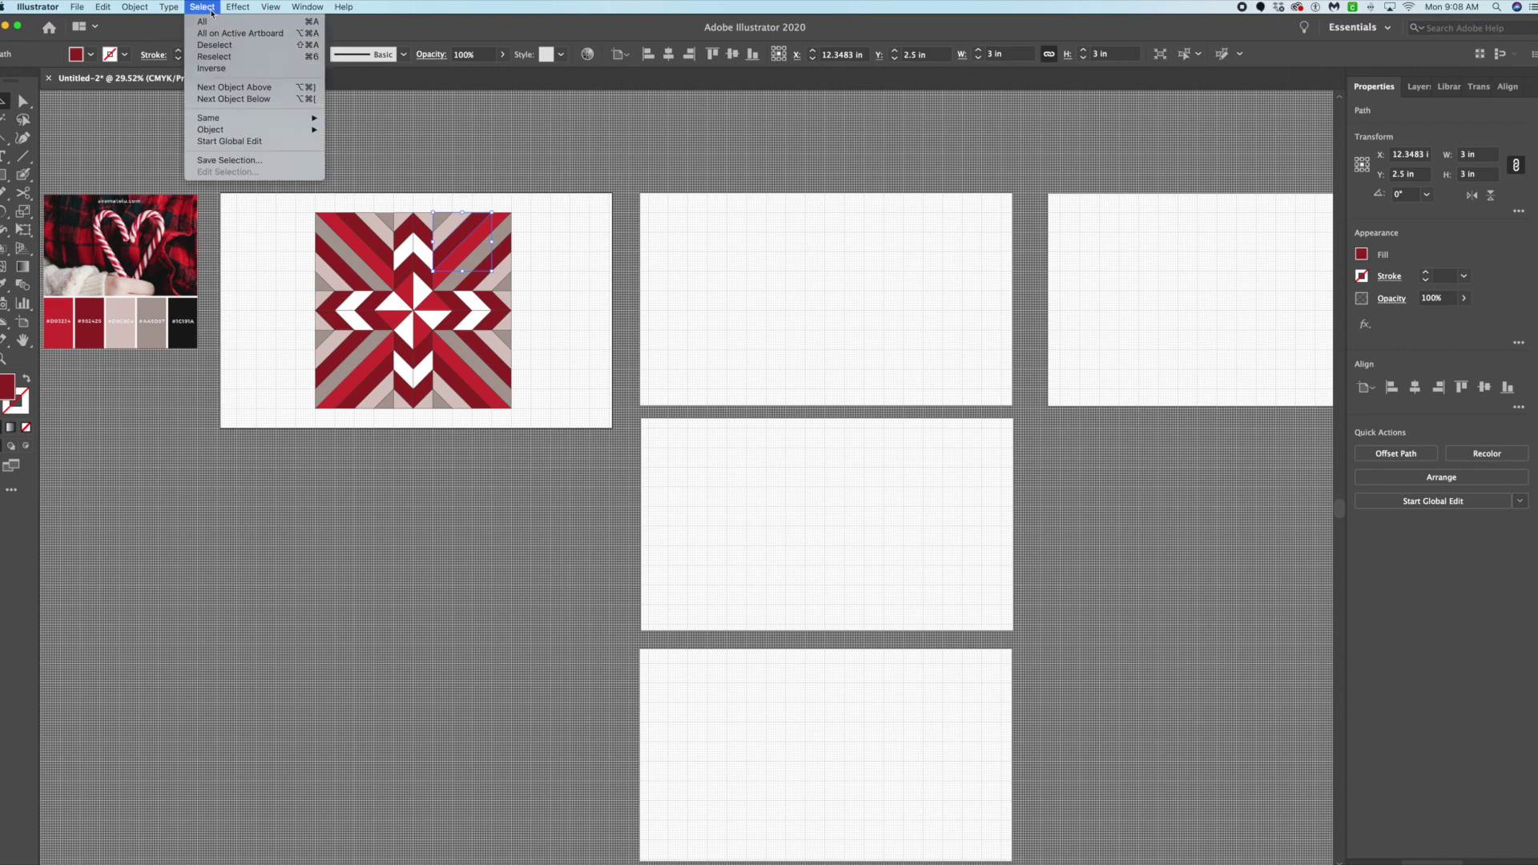
{"action": "mouse_move", "coordinate": [269, 119]}
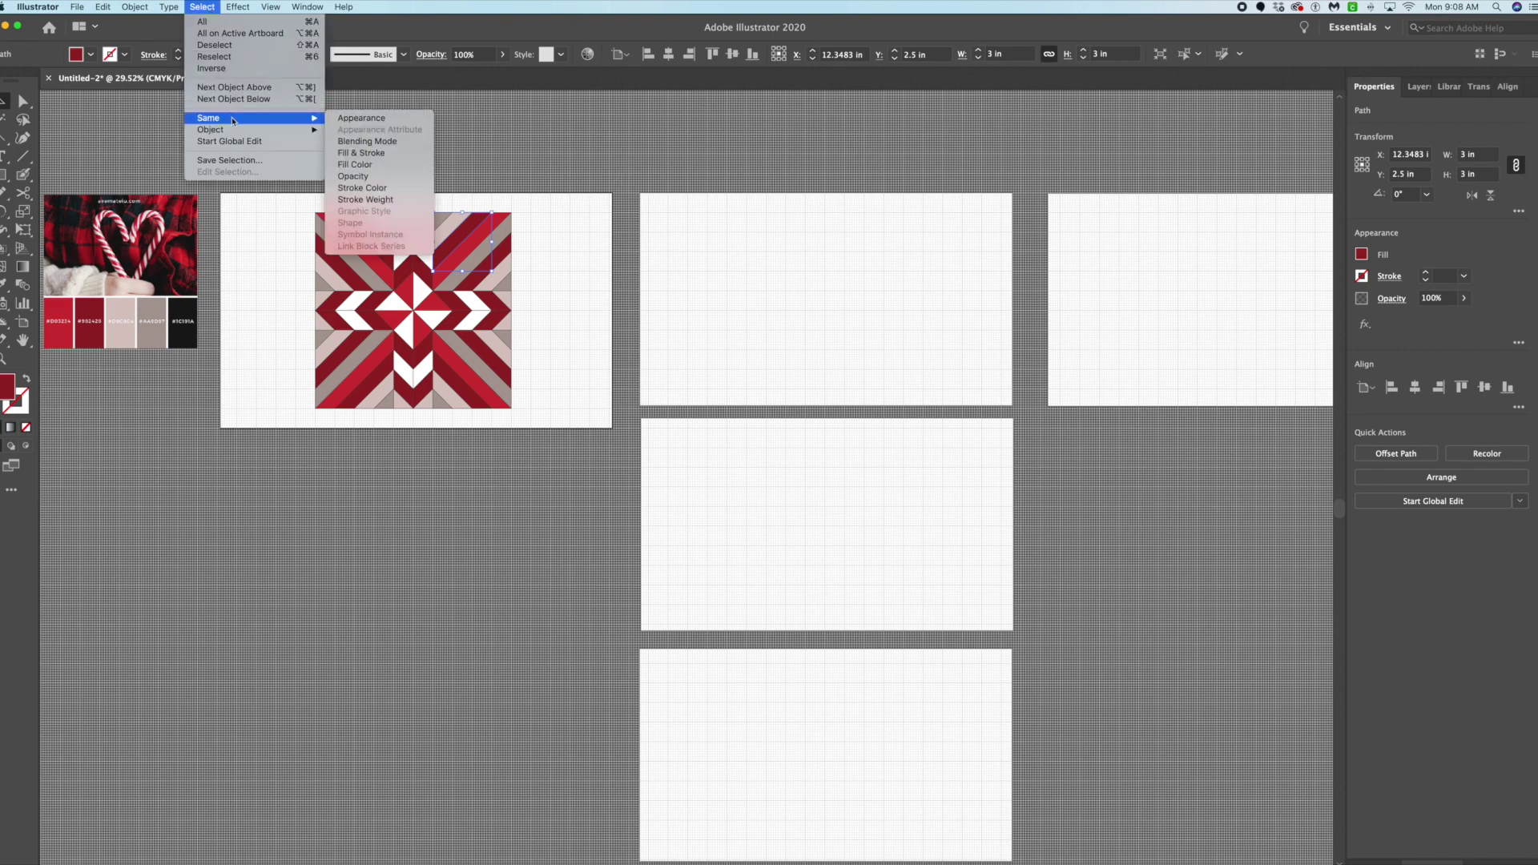
{"action": "left_click", "coordinate": [369, 166]}
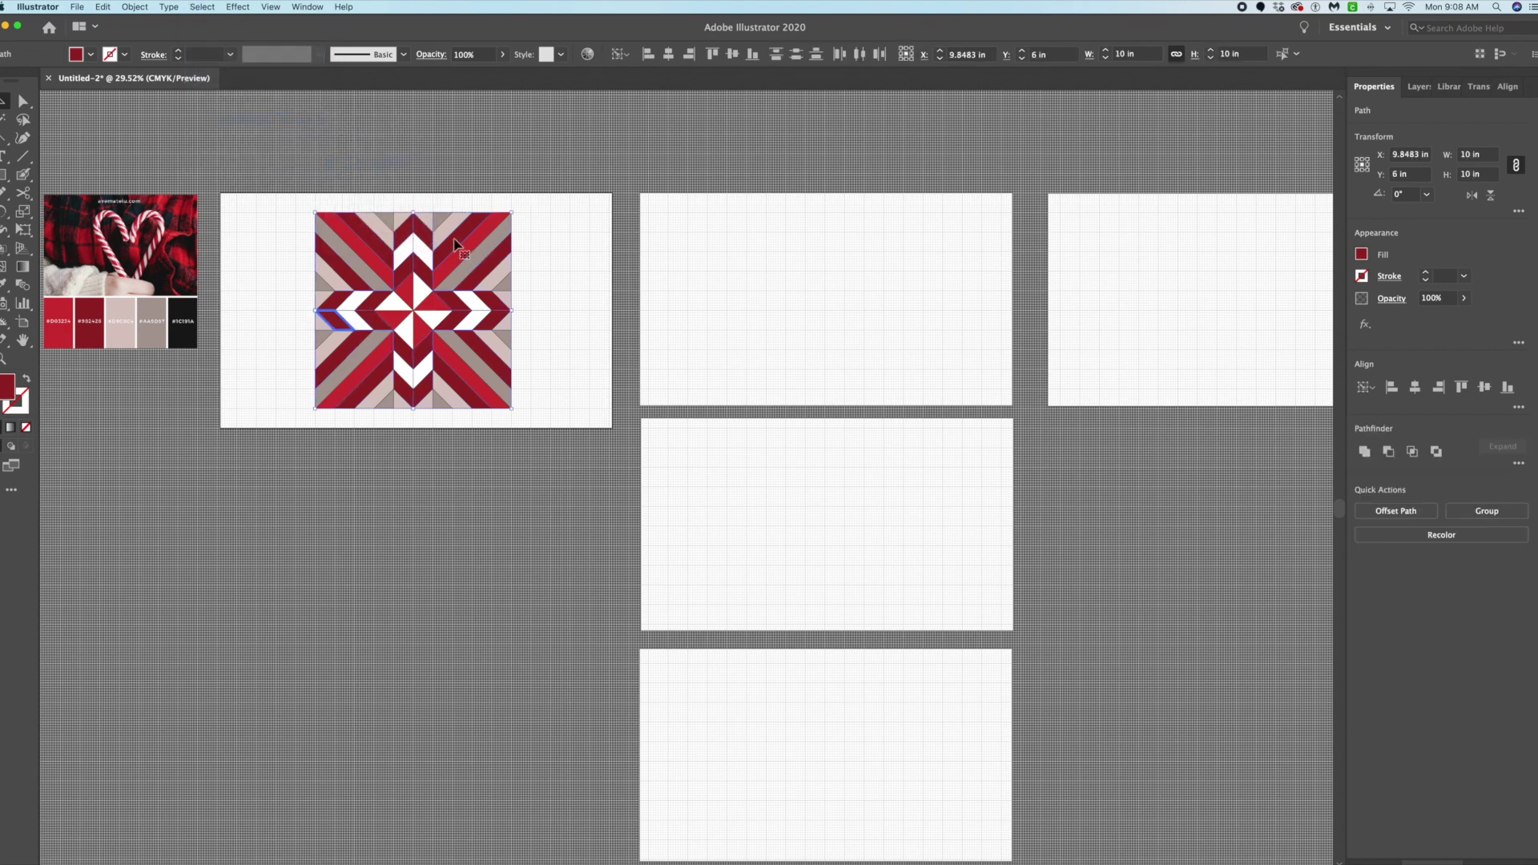
Try to fit the selected dark red shapes on the blank artboard beside the pattern, shifting them slightly upward.
{"action": "left_click_drag", "start_coordinate": [439, 244], "coordinate": [810, 239]}
{"action": "left_click_drag", "start_coordinate": [923, 258], "coordinate": [924, 259]}
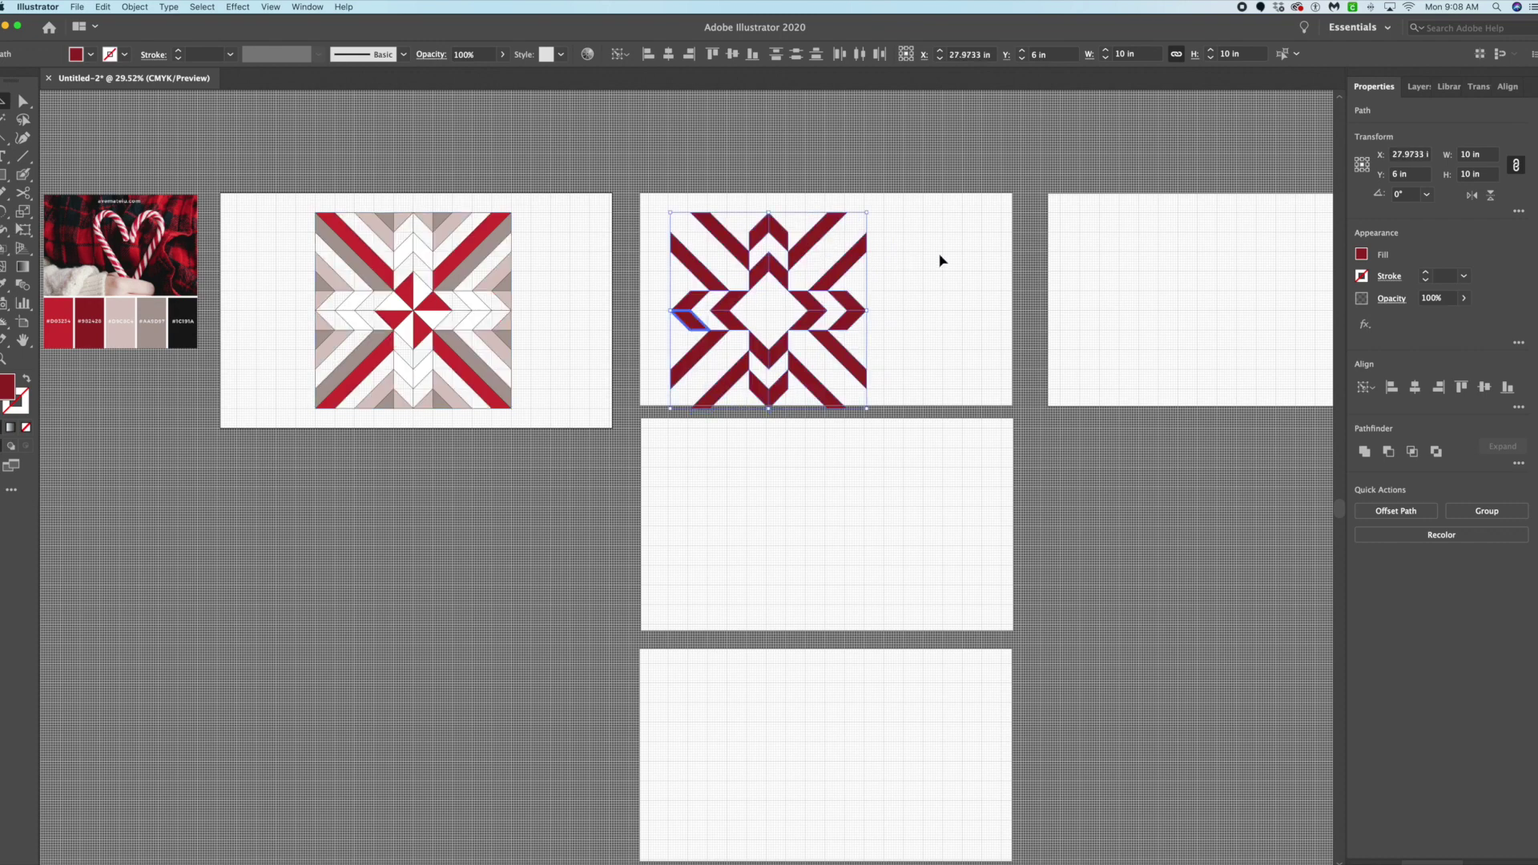
{"action": "left_click", "coordinate": [804, 248]}
{"action": "left_click_drag", "start_coordinate": [803, 249], "coordinate": [801, 241]}
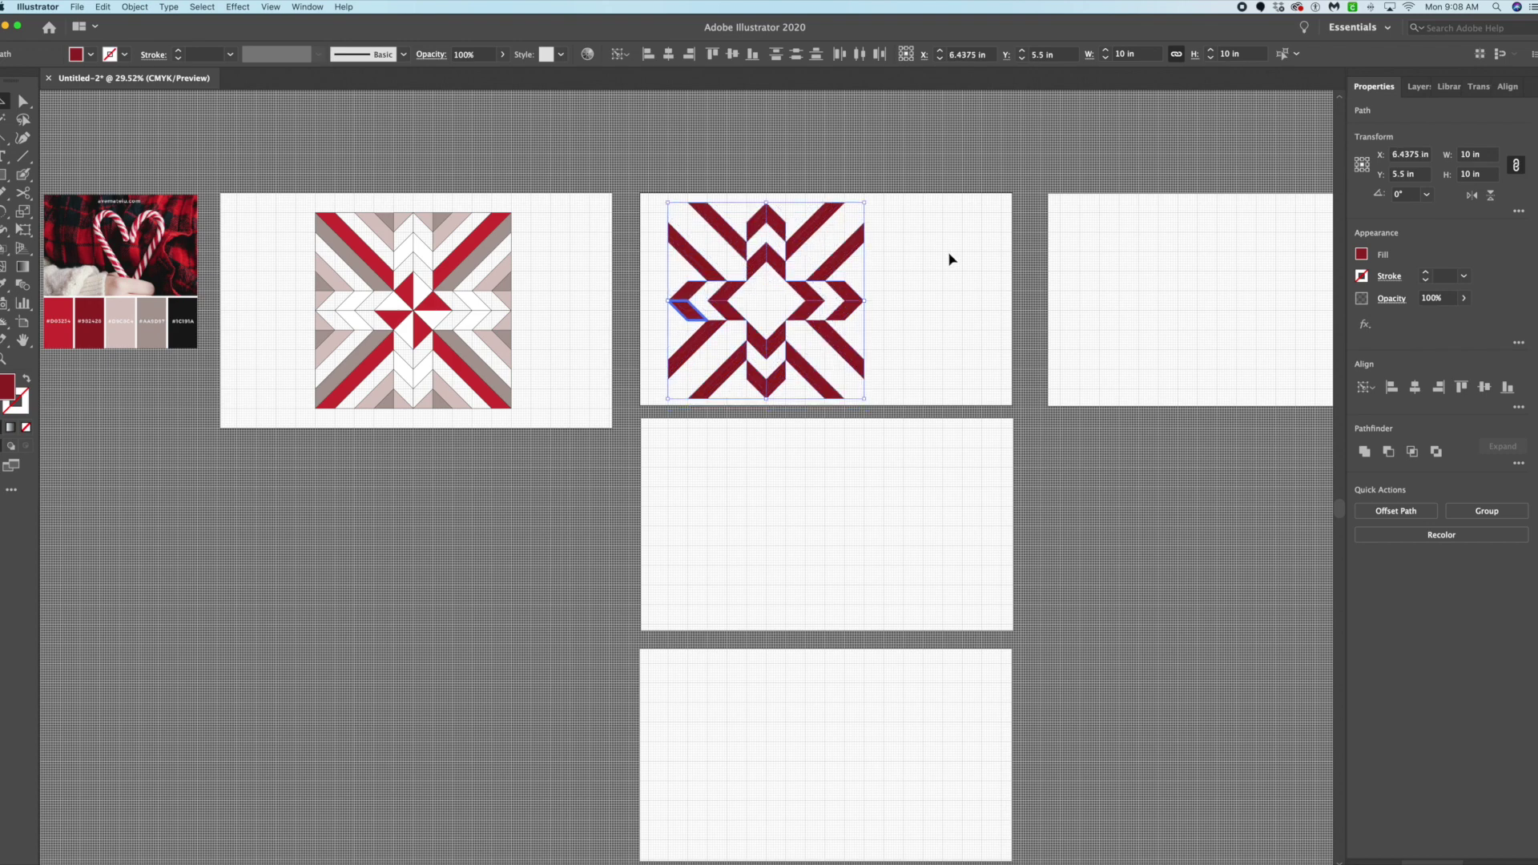
Undo both moves of the dark red shapes and clear the selection.
{"action": "key", "text": "super+z"}
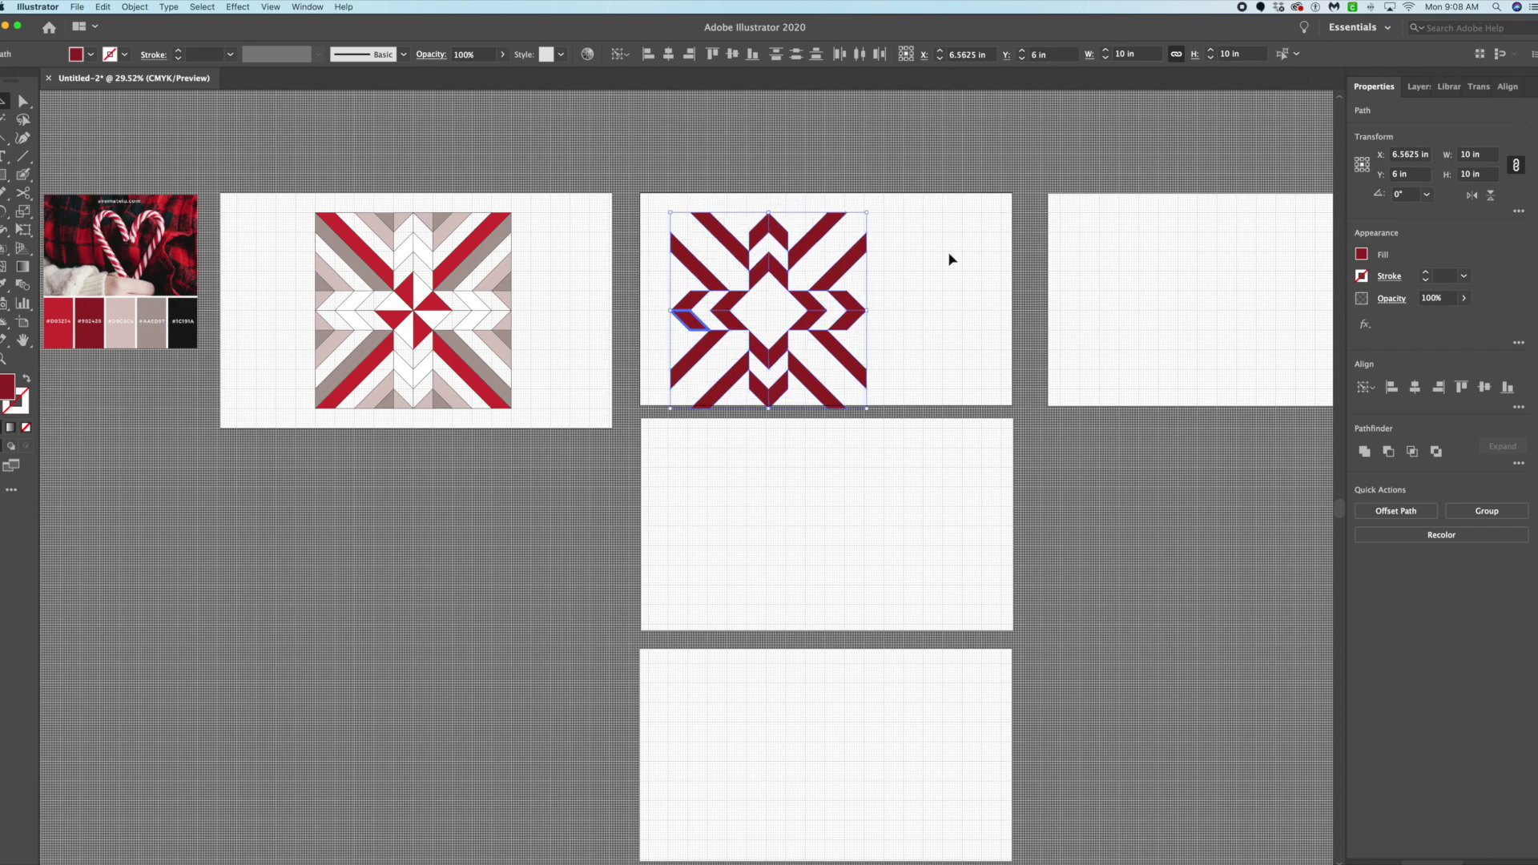
{"action": "key", "text": "super+z"}
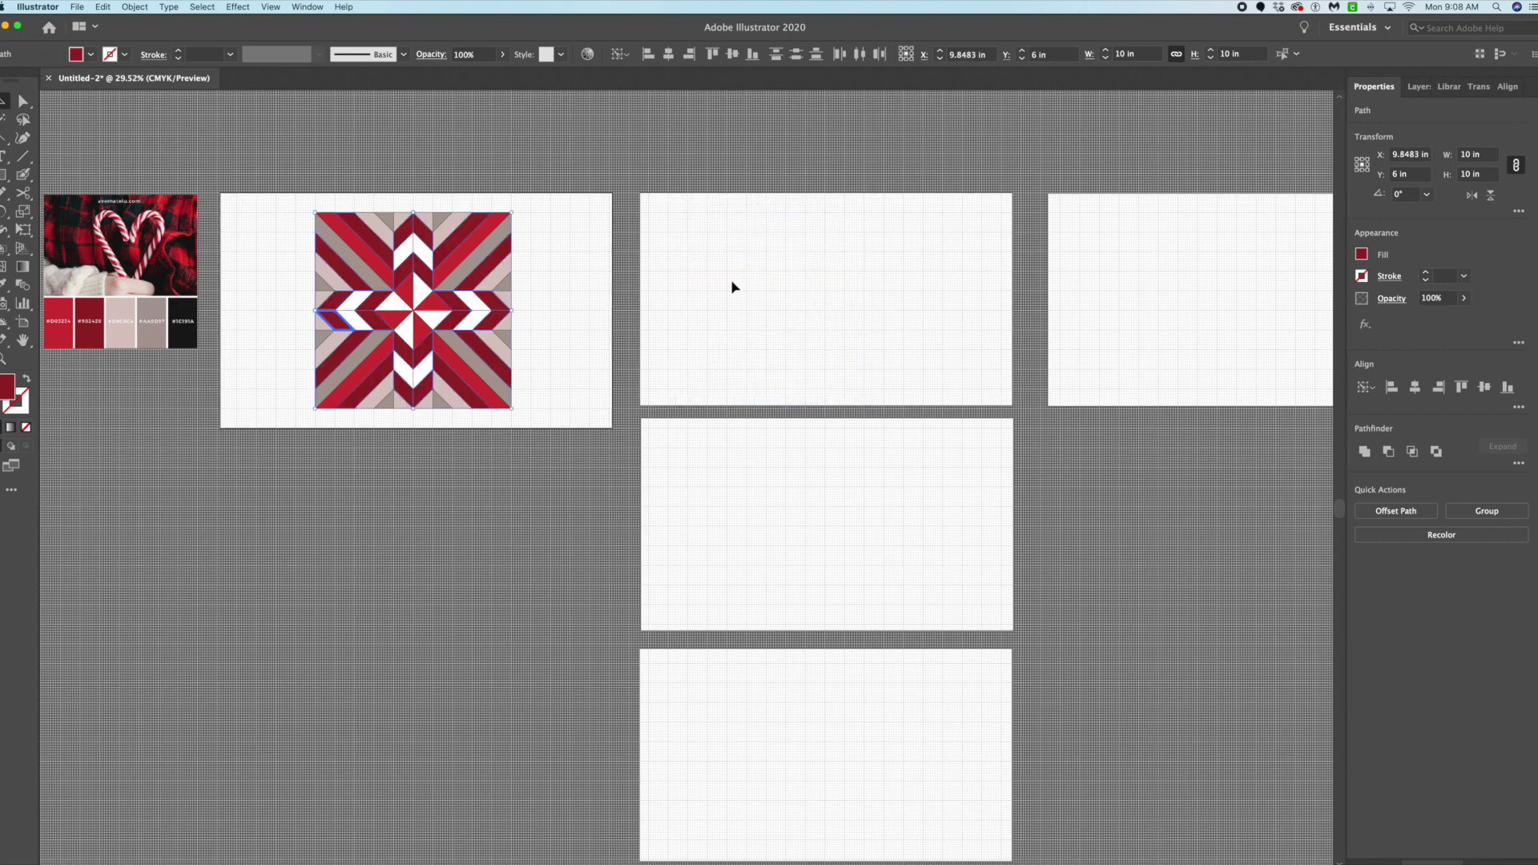
{"action": "left_click", "coordinate": [565, 317]}
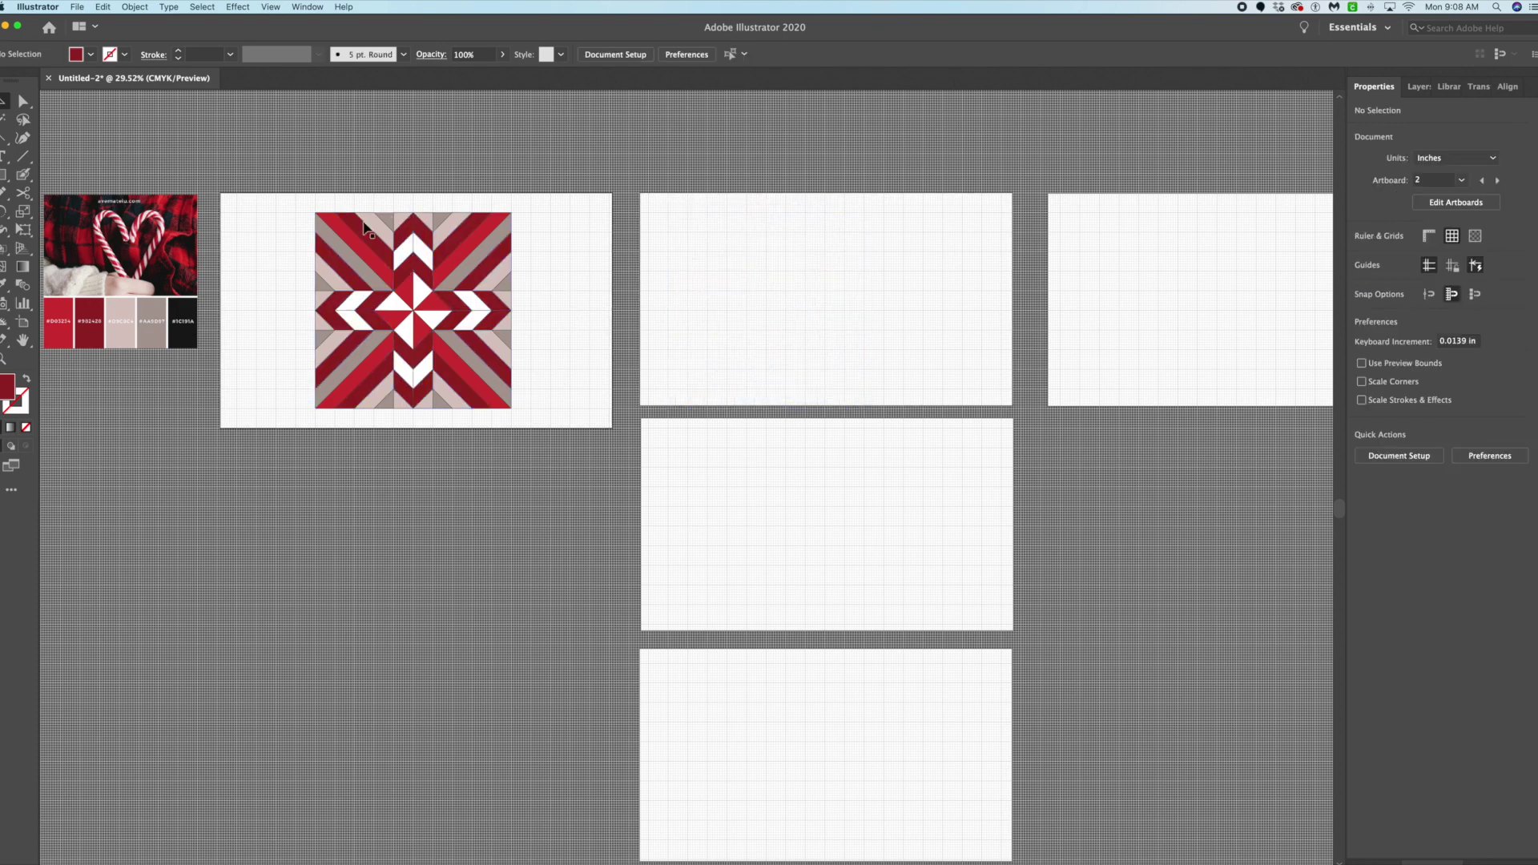
Duplicate the original artboard together with its coloured pattern and place the copy directly beneath it.
{"action": "left_click", "coordinate": [22, 321]}
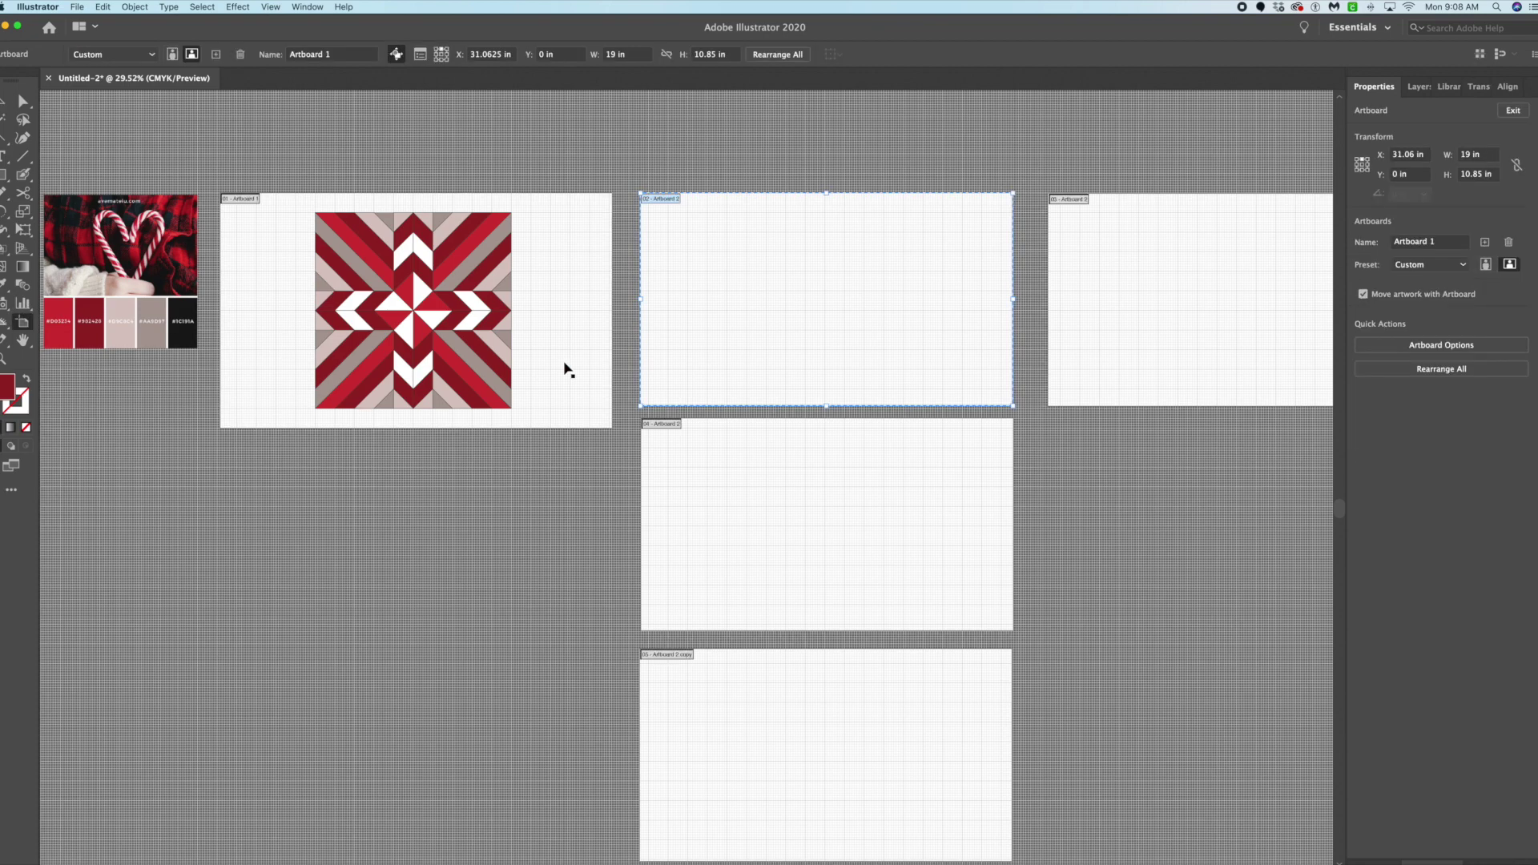
{"action": "left_click", "coordinate": [565, 363]}
{"action": "left_click_drag", "start_coordinate": [564, 363], "coordinate": [561, 605]}
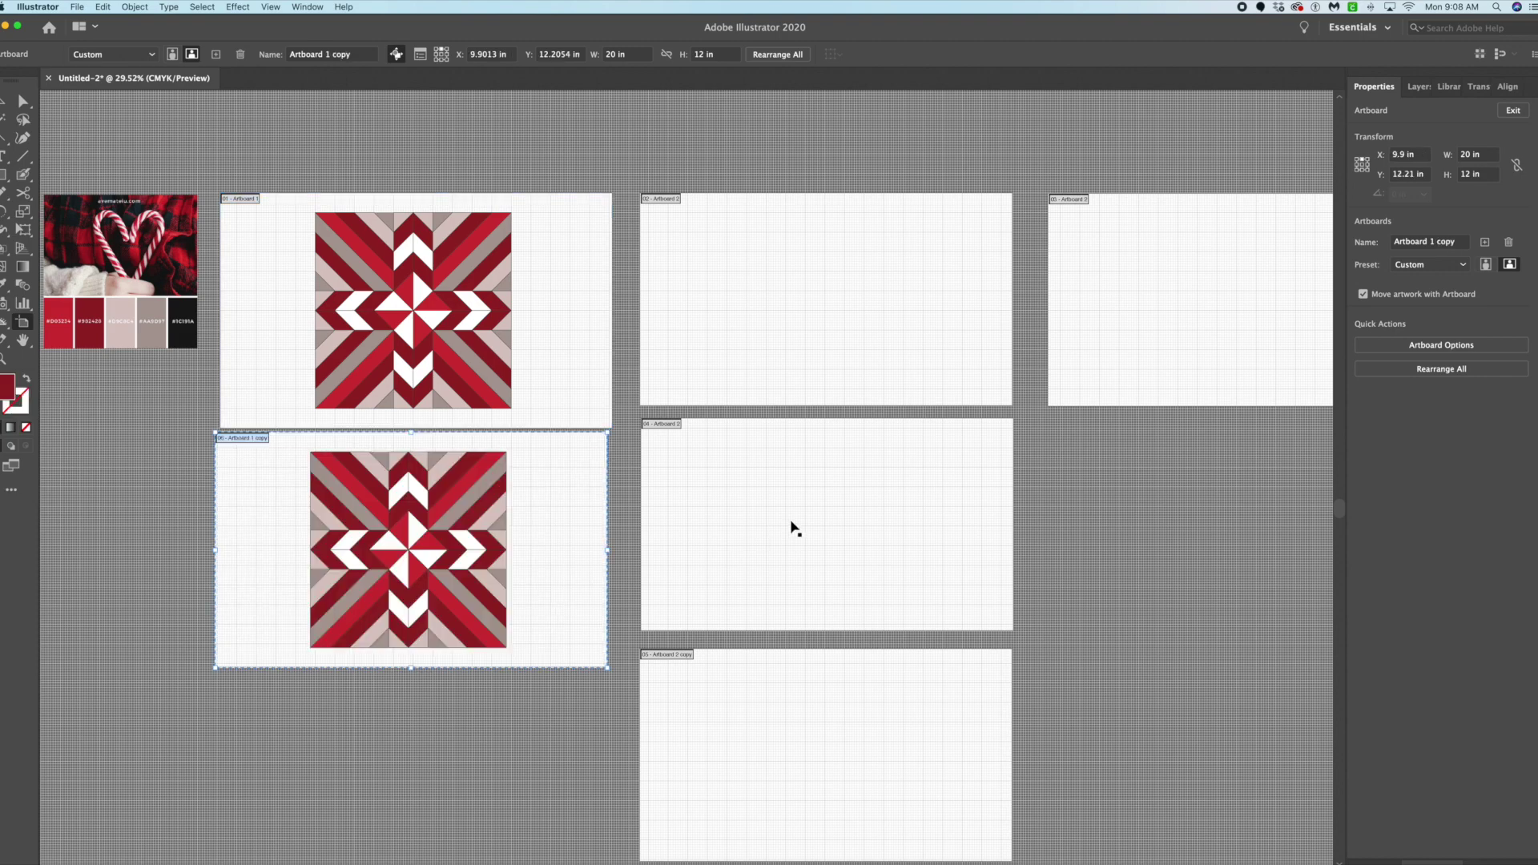
Move the original pattern artboard to about X 8.05 in, Y -1.38 in, name it "master", and leave artboard editing.
{"action": "left_click_drag", "start_coordinate": [290, 230], "coordinate": [249, 190]}
{"action": "left_click_drag", "start_coordinate": [515, 178], "coordinate": [1446, 240]}
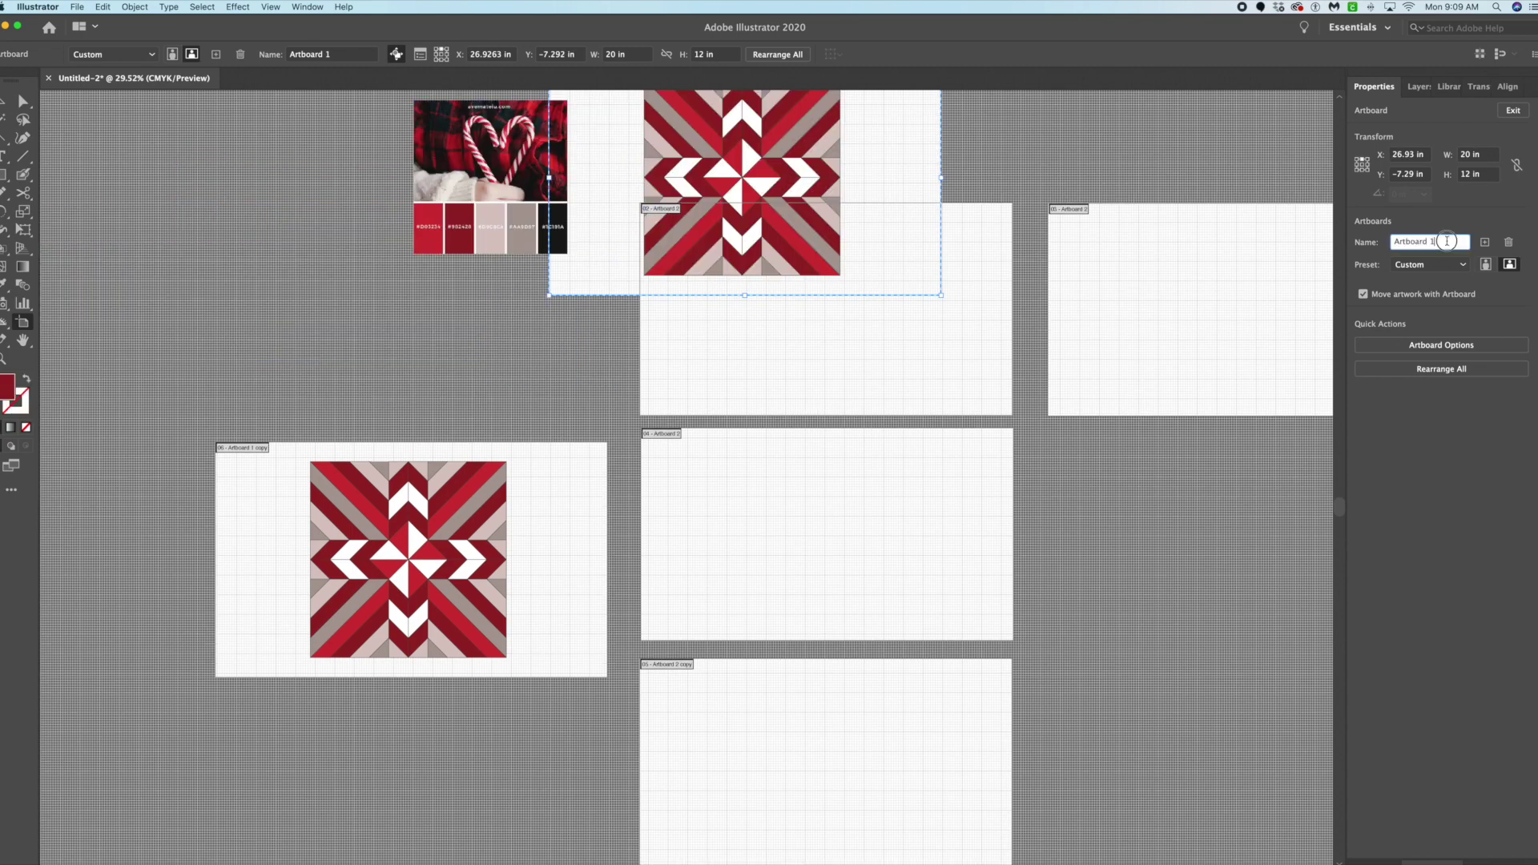
{"action": "left_click_drag", "start_coordinate": [923, 147], "coordinate": [561, 265]}
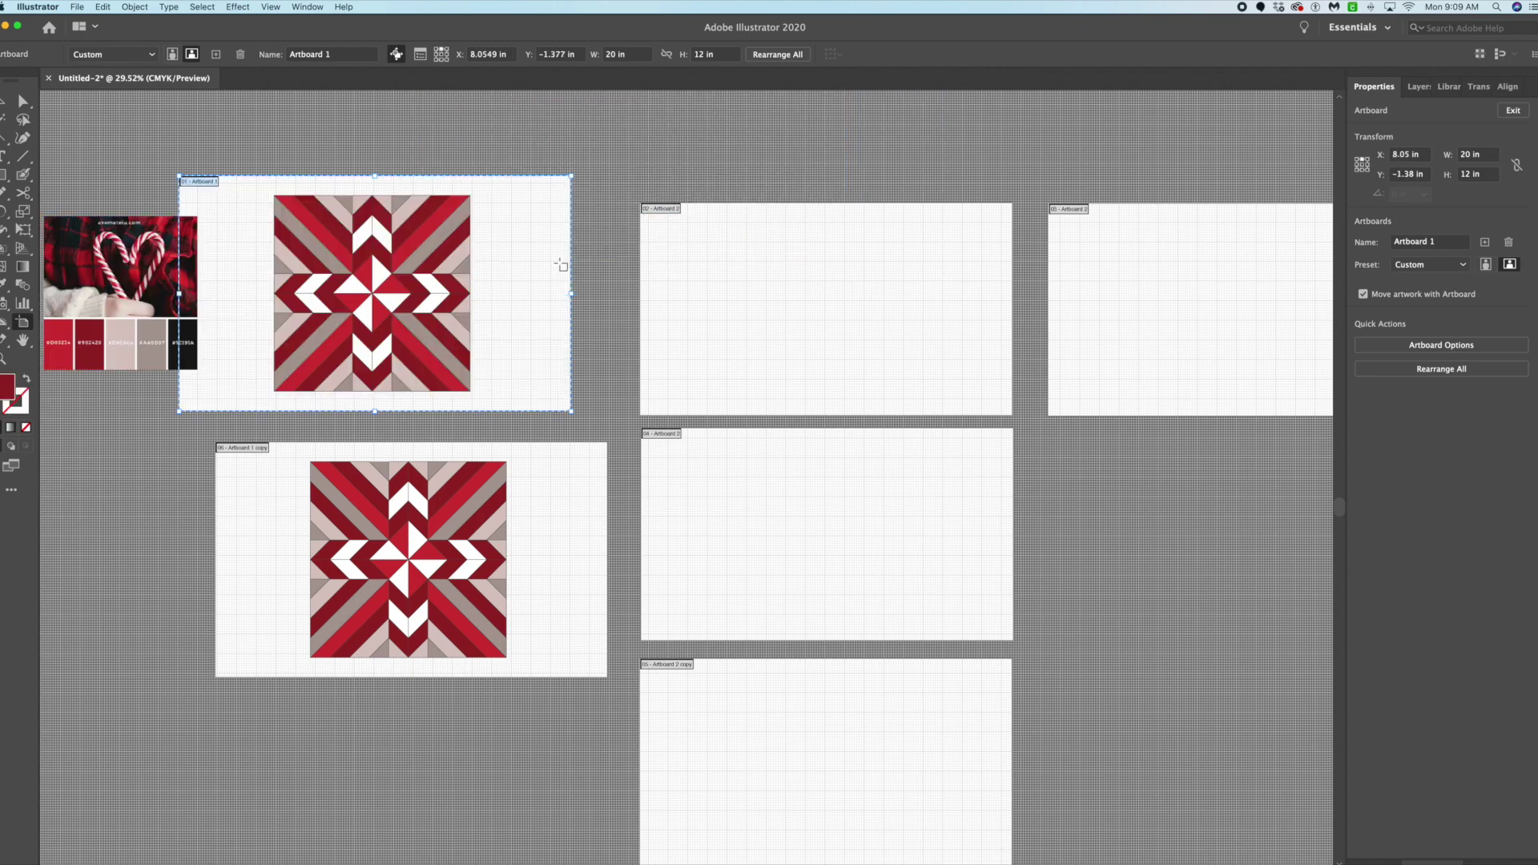
{"action": "left_click", "coordinate": [1438, 242]}
{"action": "type", "text": "master"}
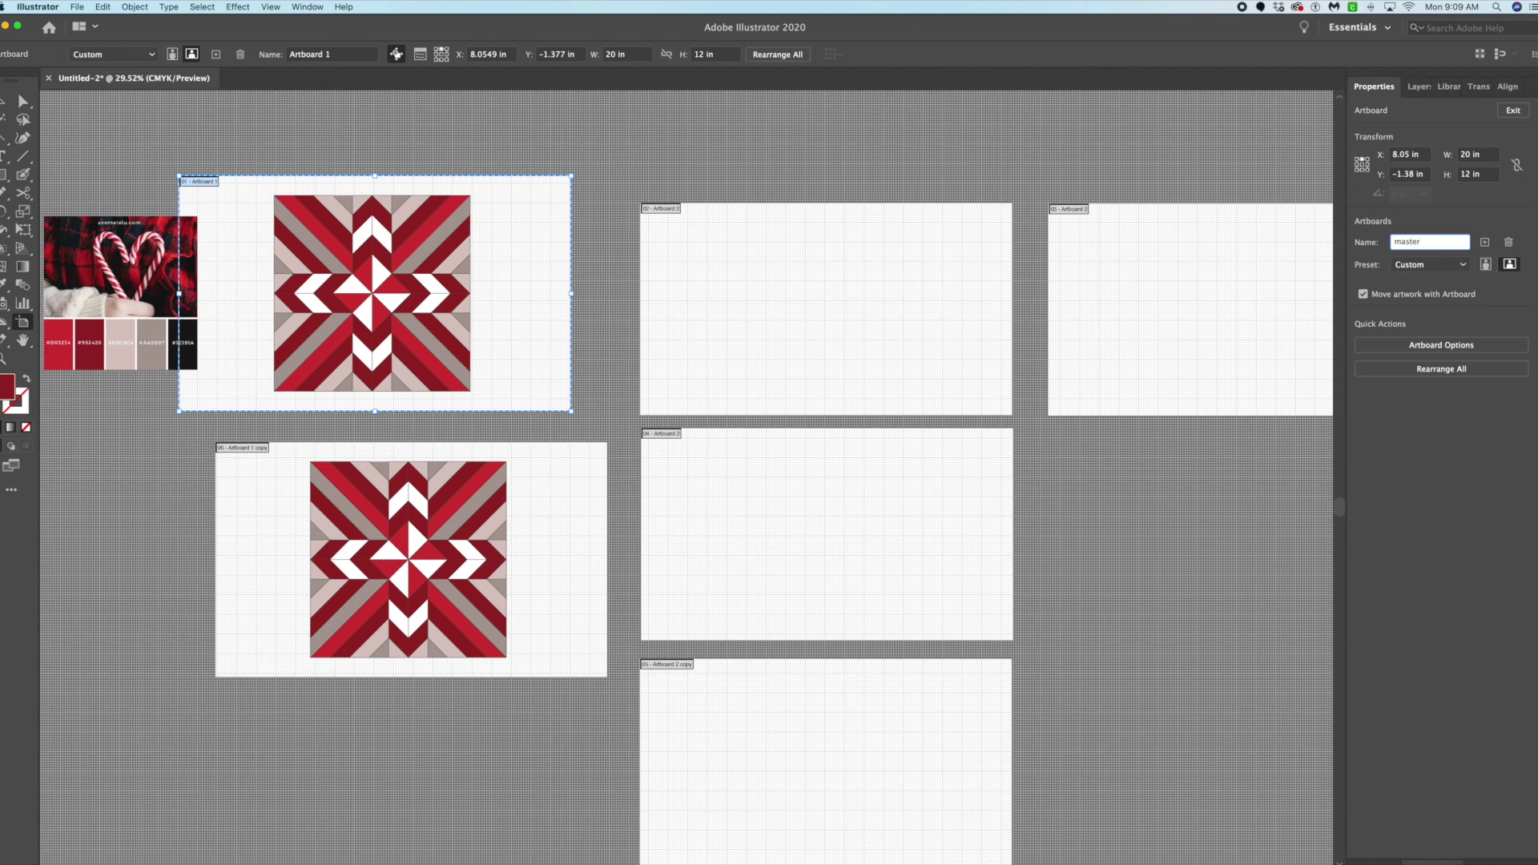
{"action": "key", "text": "Return"}
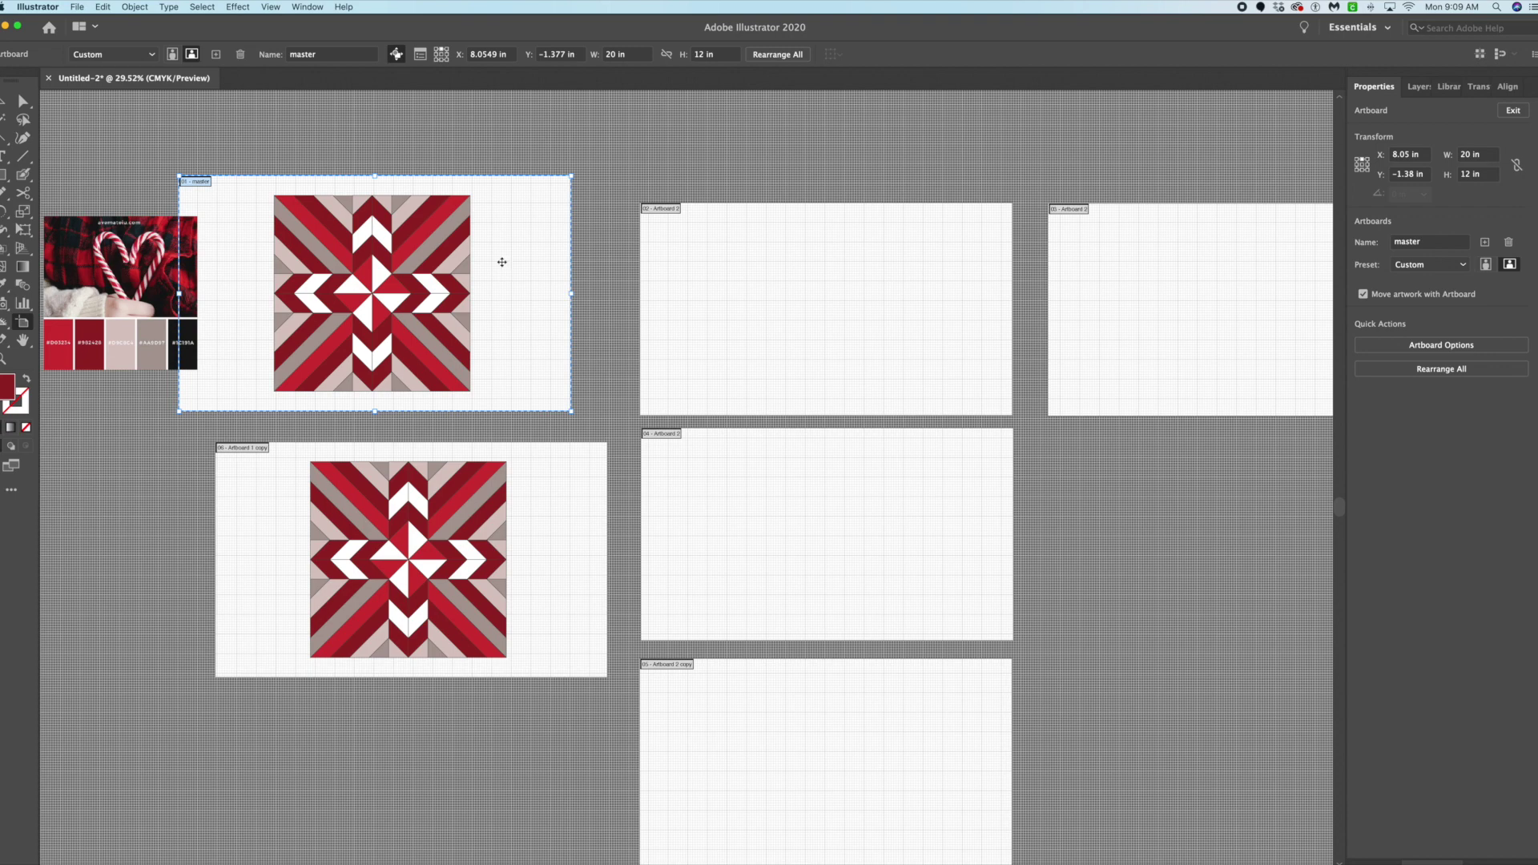
{"action": "left_click", "coordinate": [4, 101]}
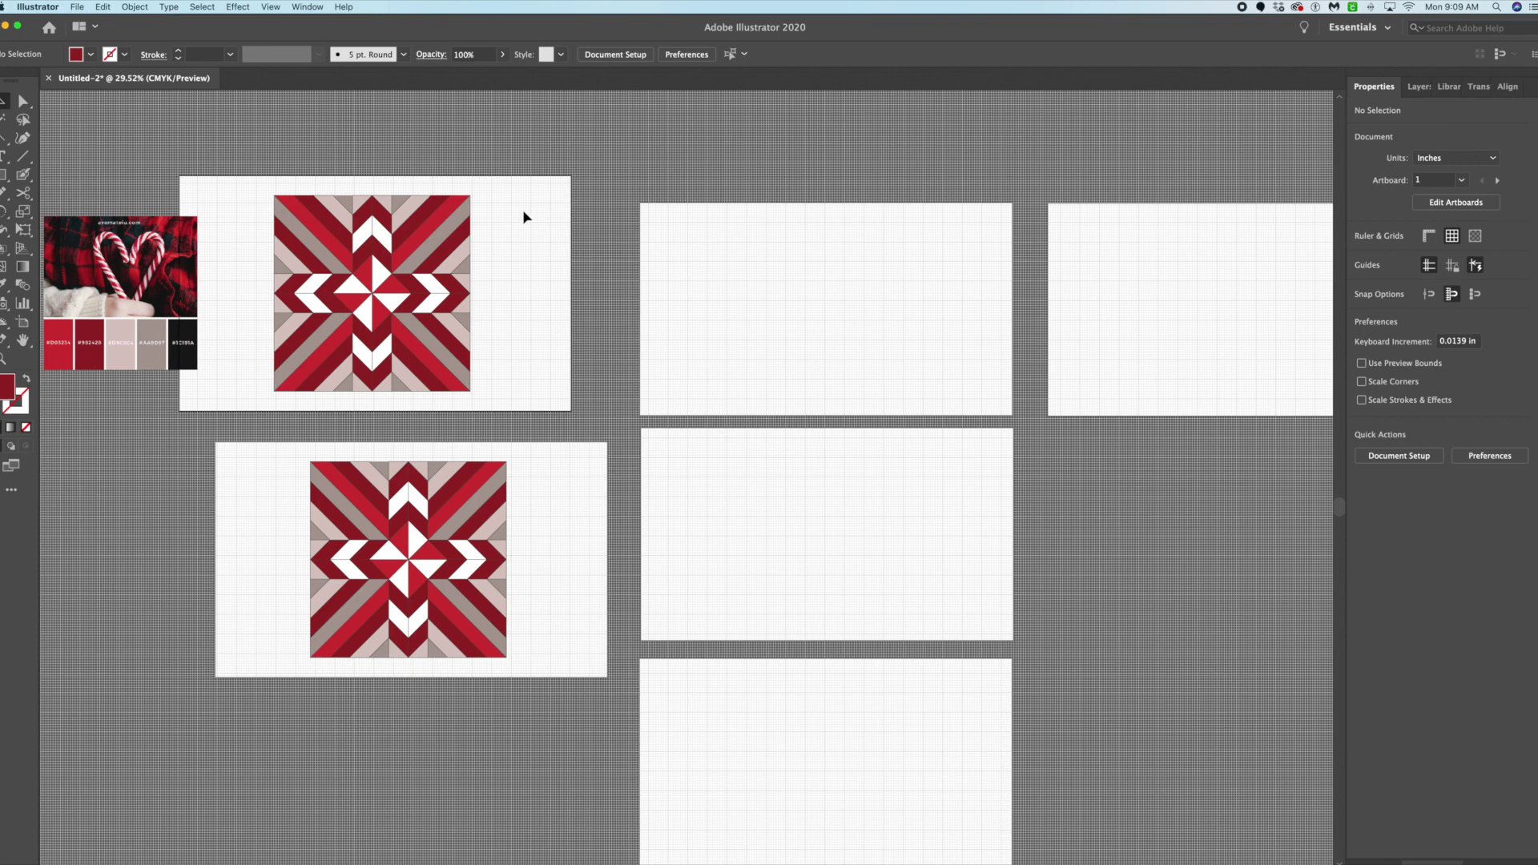
Select all shapes of the pattern on the master artboard and lock them.
{"action": "left_click", "coordinate": [408, 240]}
{"action": "left_click_drag", "start_coordinate": [233, 137], "coordinate": [560, 436]}
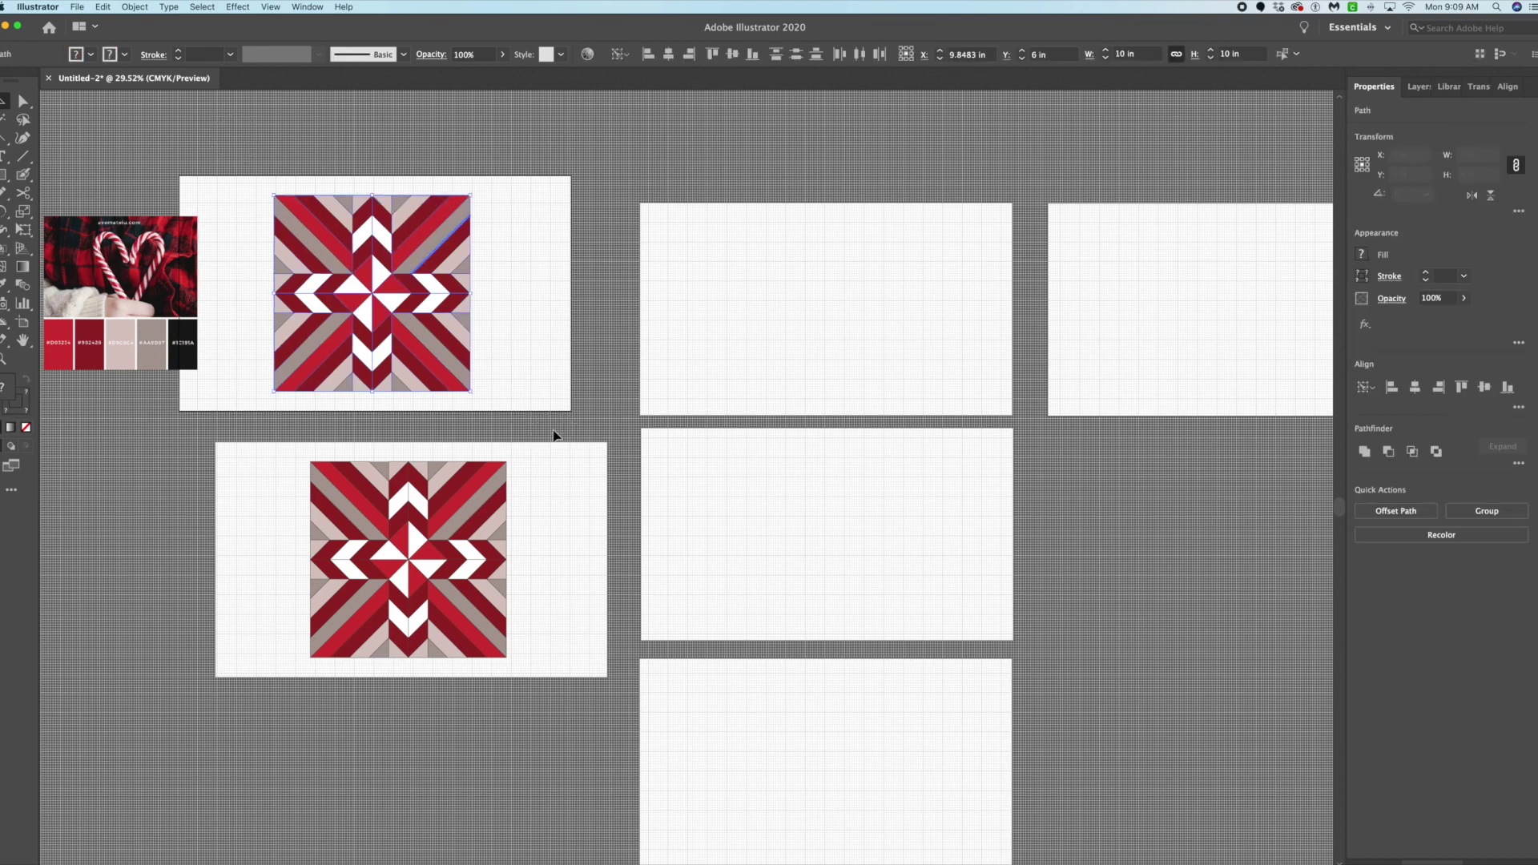
{"action": "left_click", "coordinate": [545, 339]}
{"action": "left_click", "coordinate": [144, 8]}
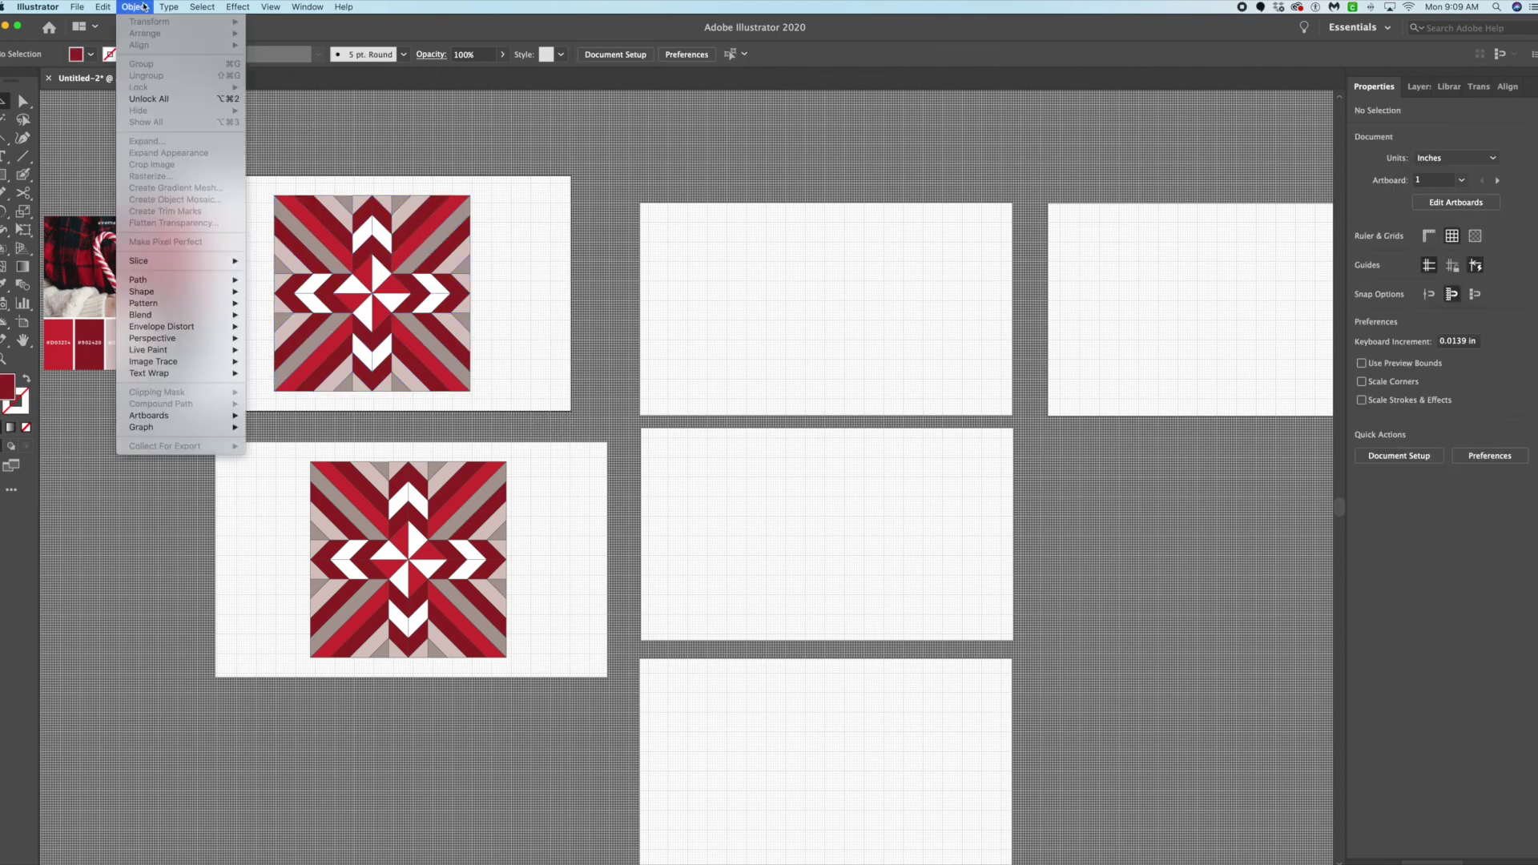
{"action": "left_click", "coordinate": [366, 107]}
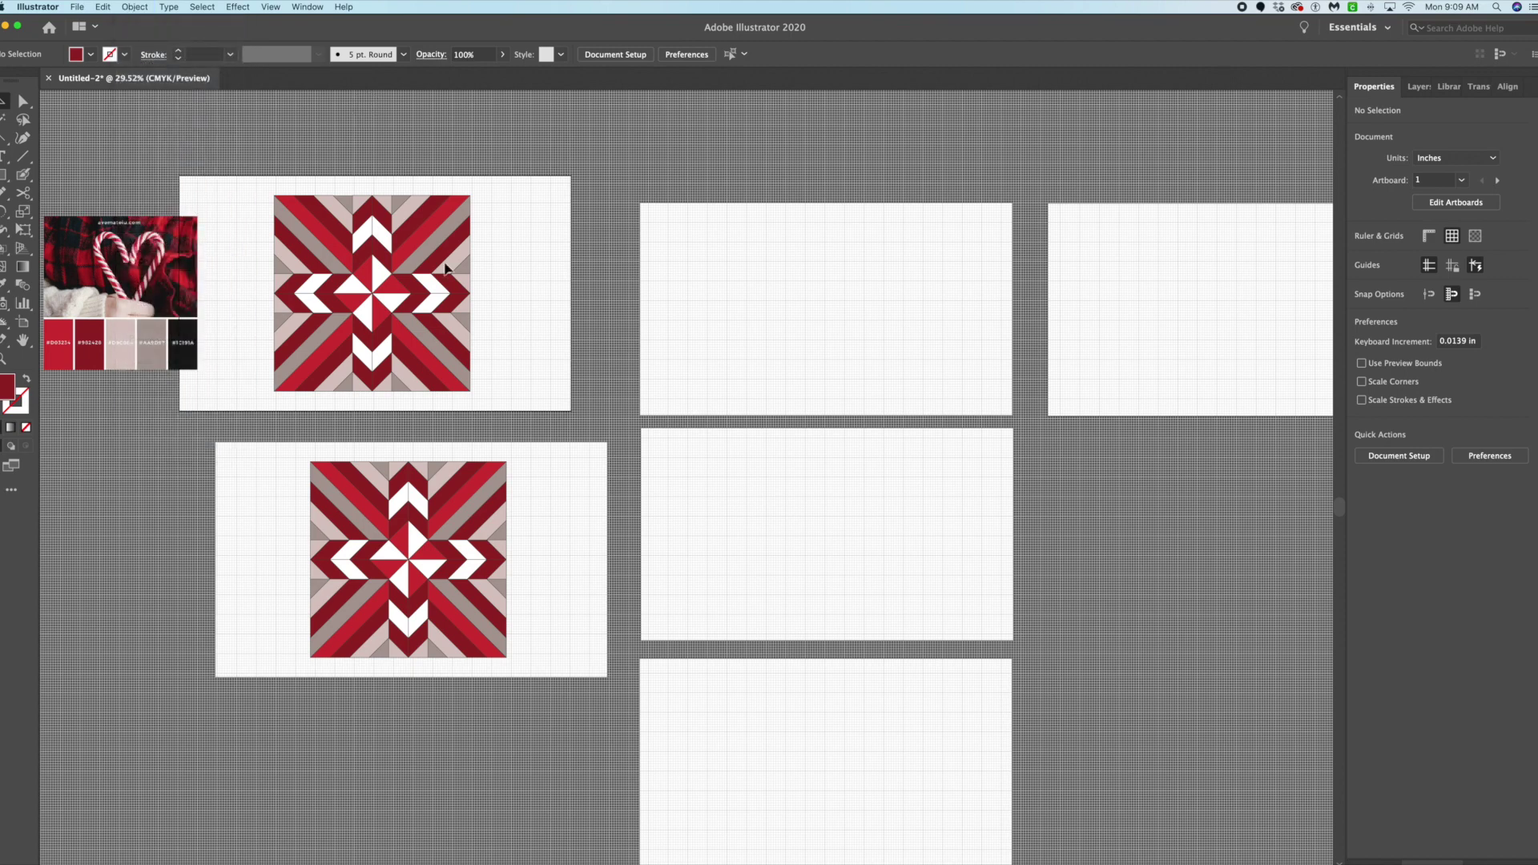
Select the dark red shapes of the copied pattern by matching fill color and move them onto the upper blank artboard of the middle column.
{"action": "scroll", "coordinate": [446, 267], "scroll_direction": "right", "scroll_amount": 5}
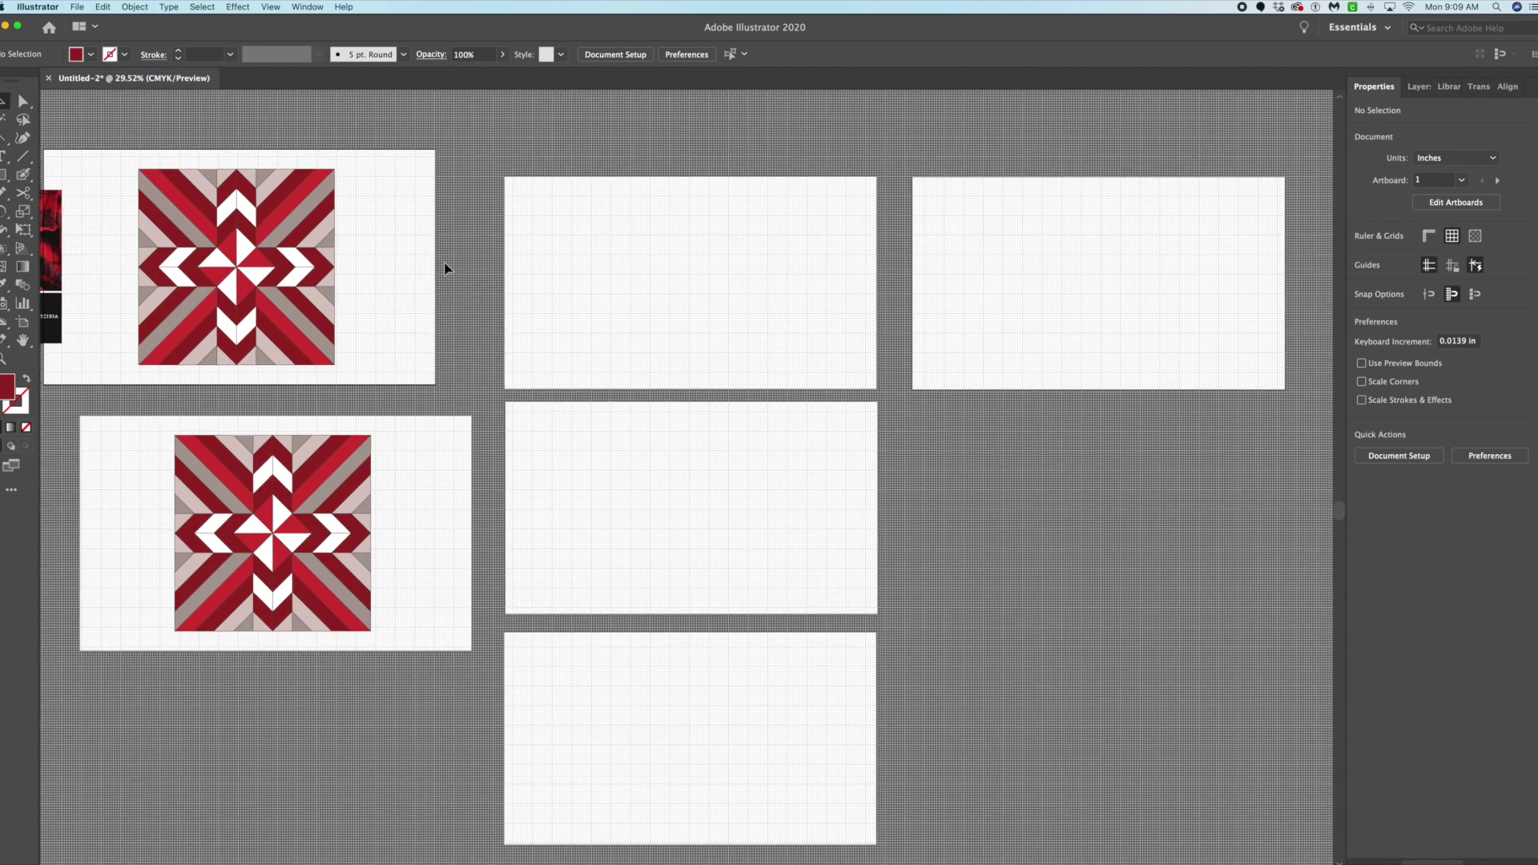
{"action": "left_click", "coordinate": [325, 463]}
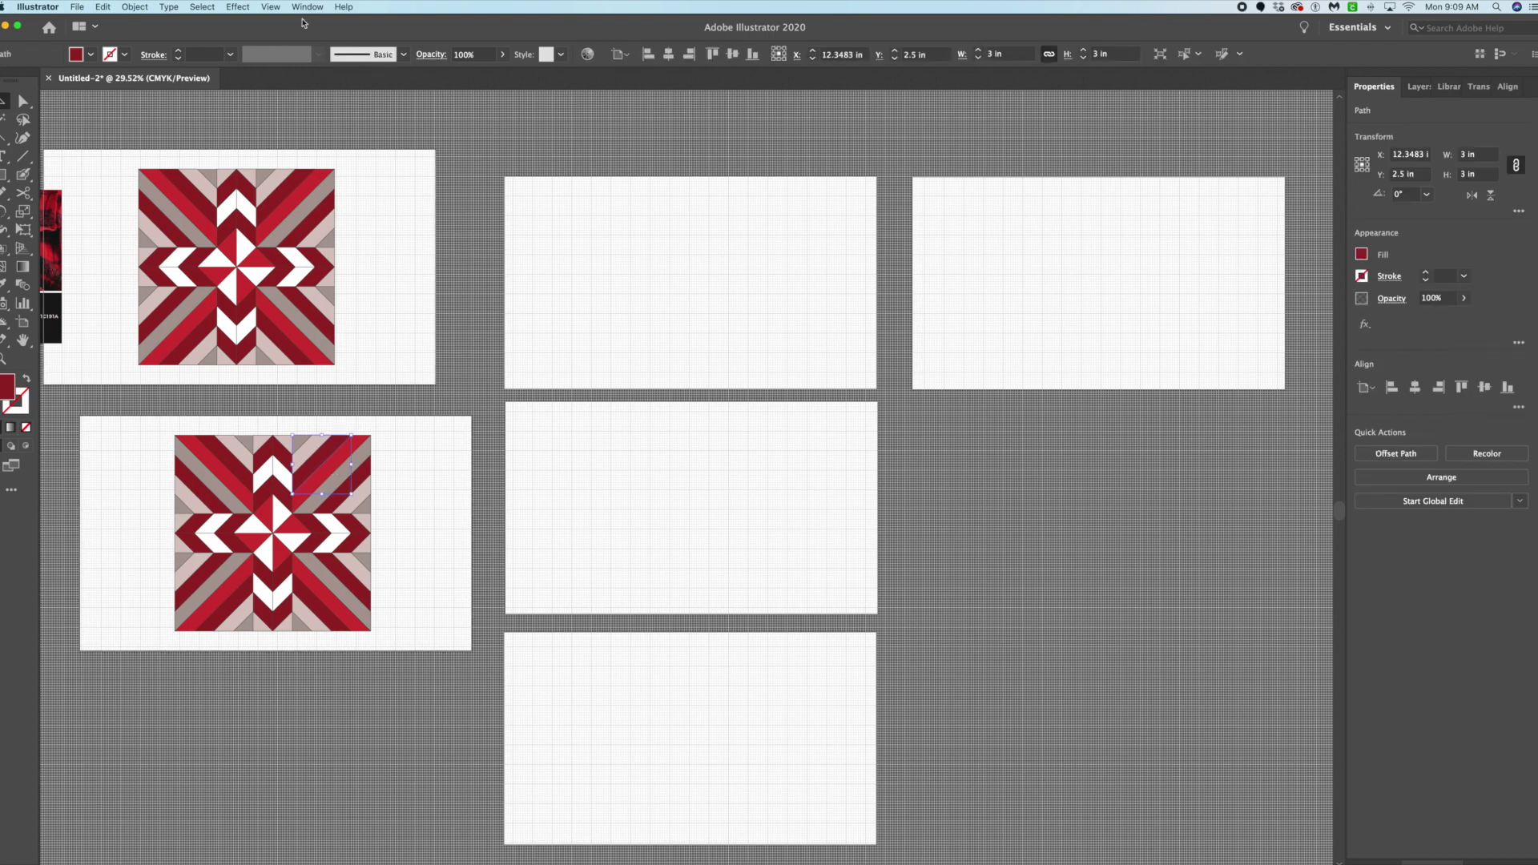
{"action": "left_click", "coordinate": [270, 8]}
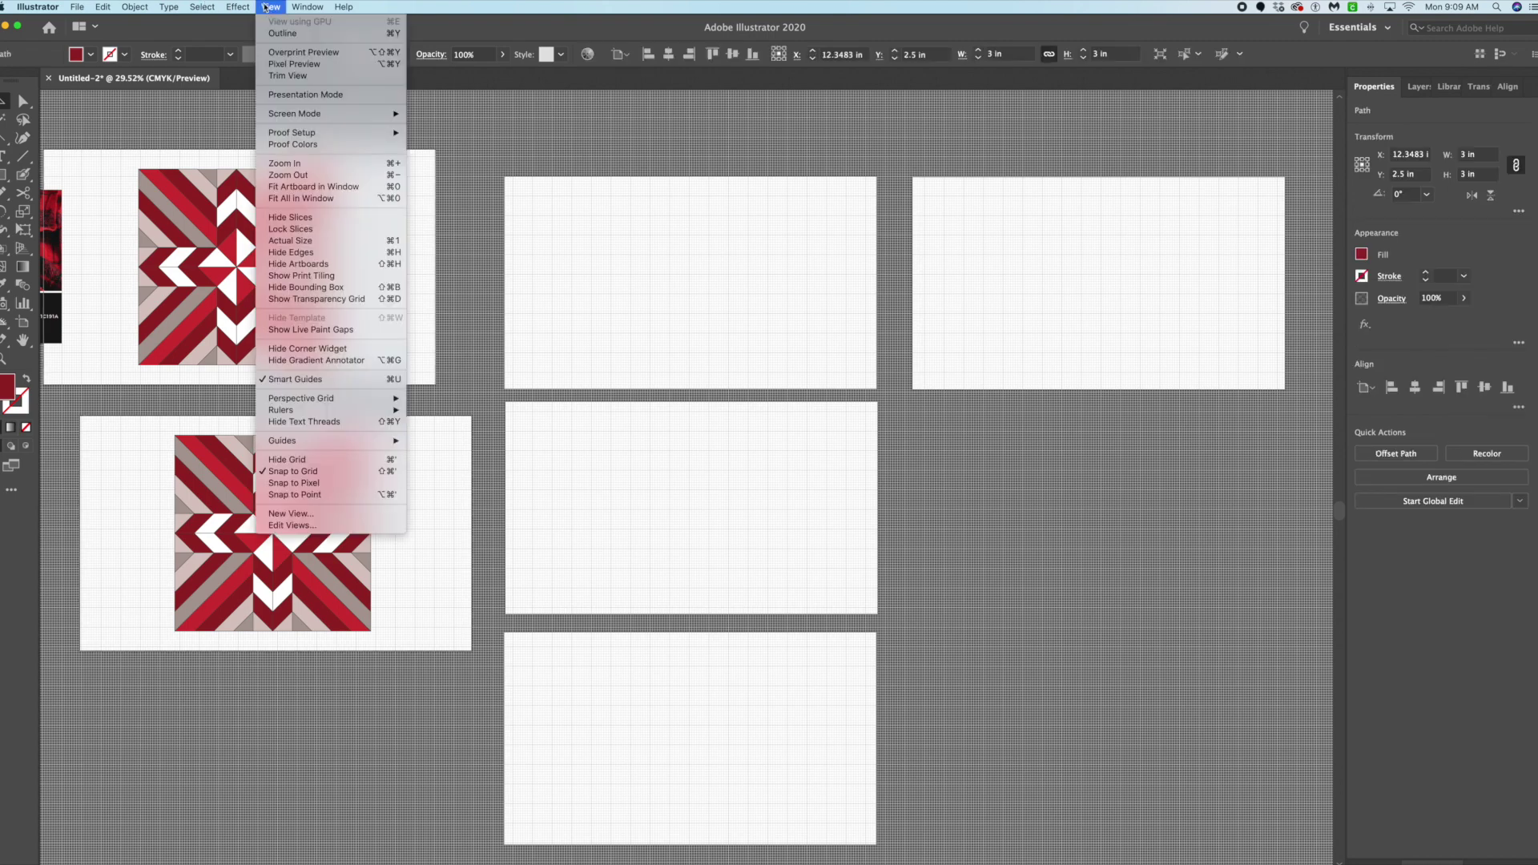
{"action": "mouse_move", "coordinate": [203, 8]}
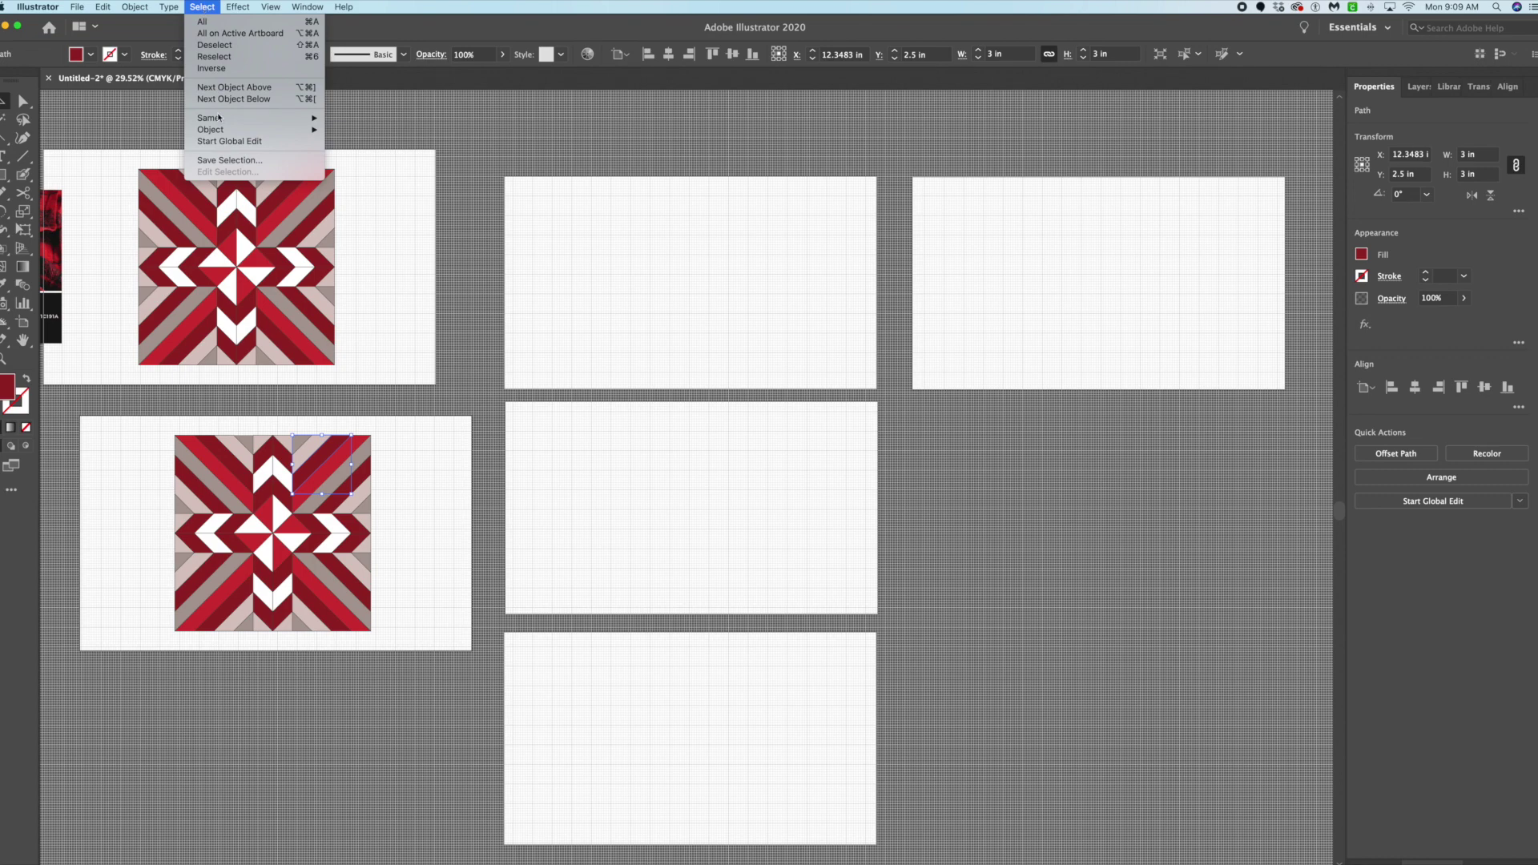
{"action": "mouse_move", "coordinate": [219, 120]}
{"action": "left_click", "coordinate": [354, 164]}
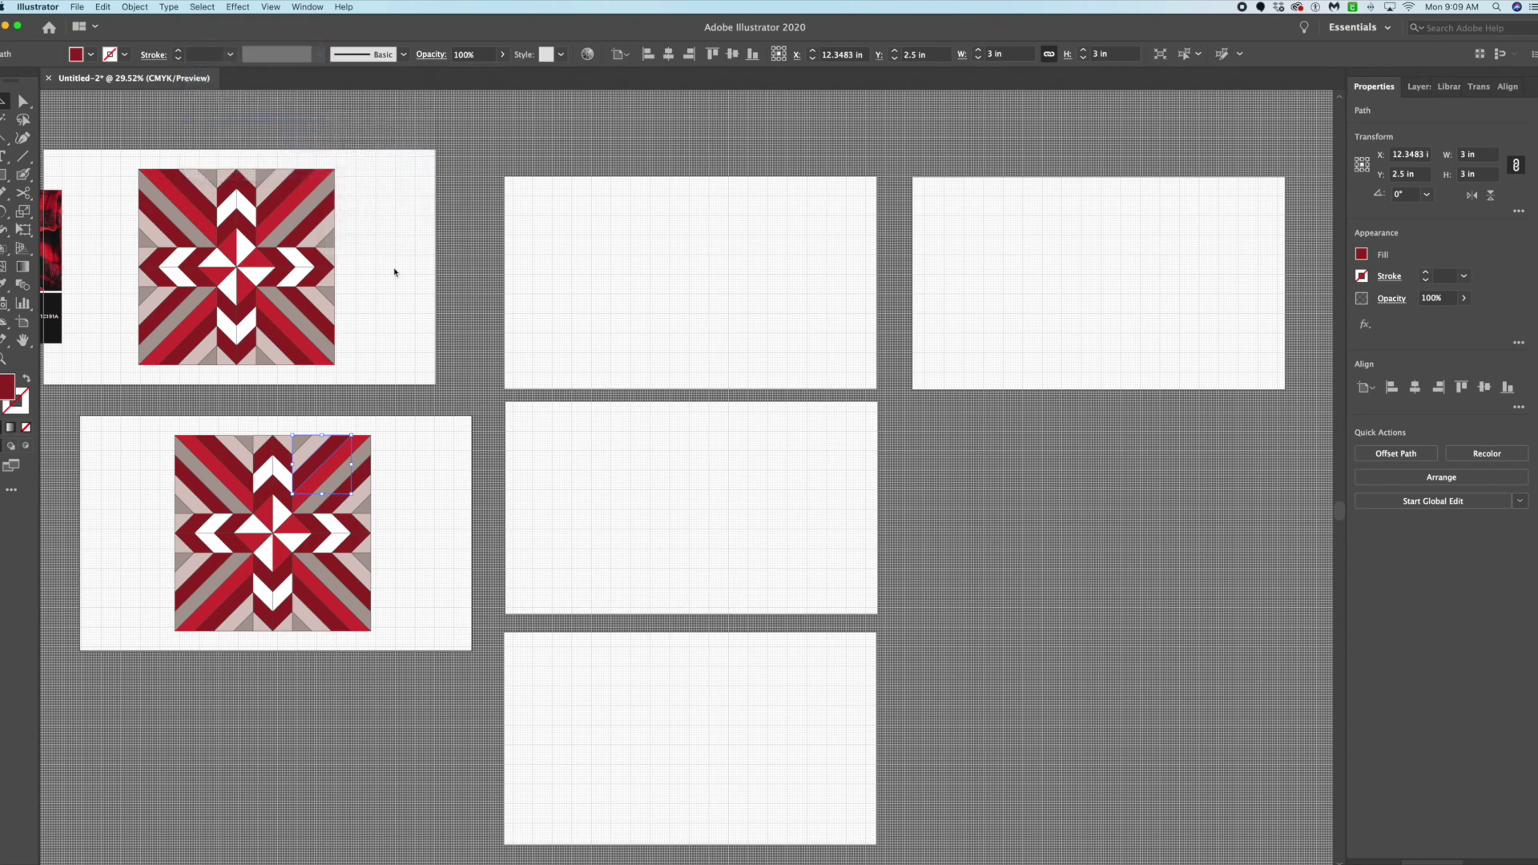
{"action": "left_click_drag", "start_coordinate": [314, 463], "coordinate": [656, 222]}
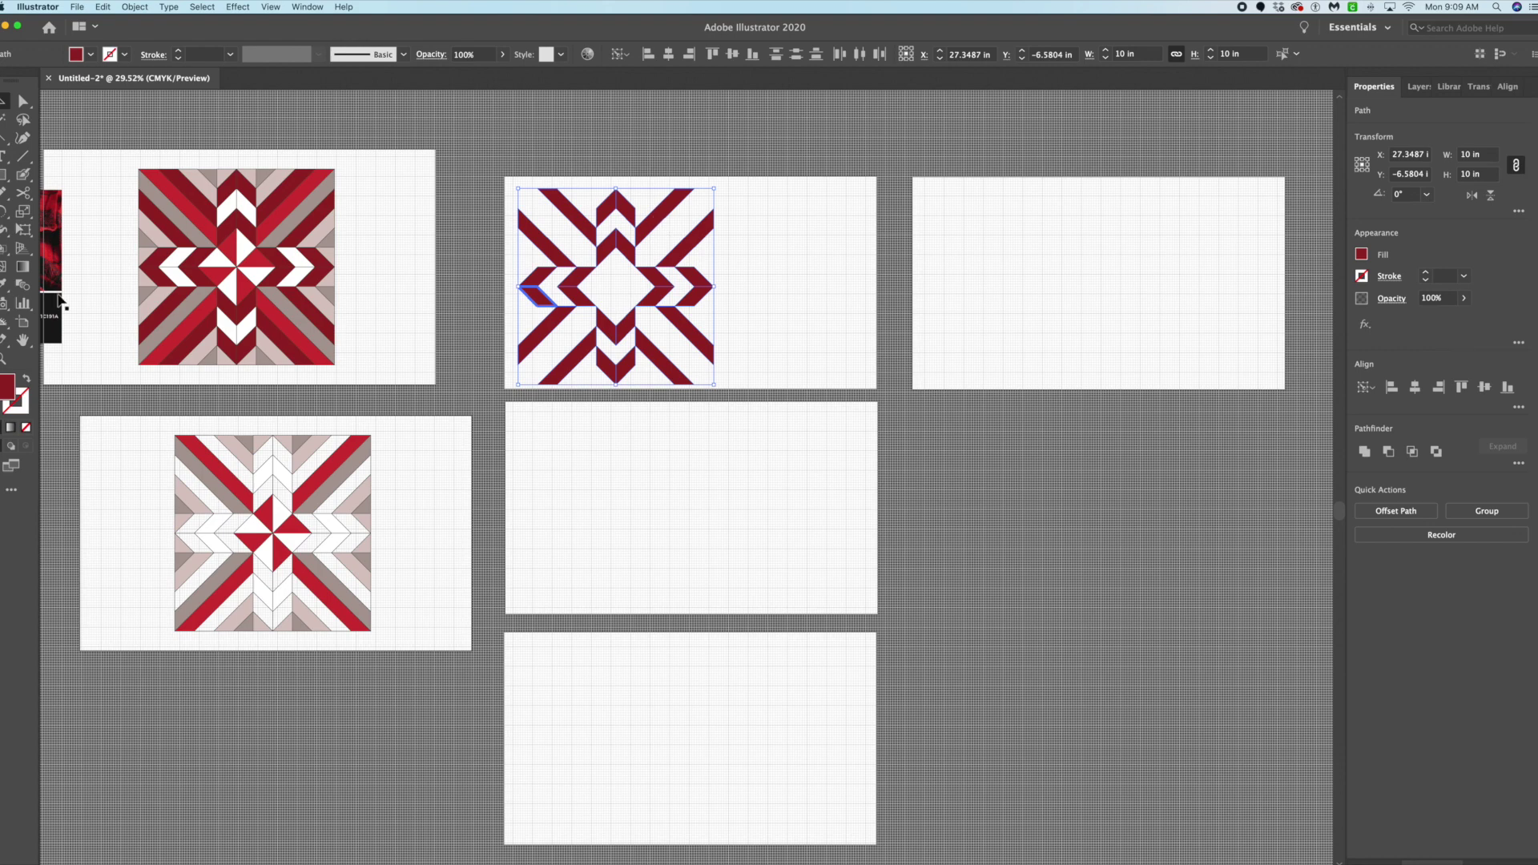
Rename the artboard holding the copied pattern as "DK red" and leave artboard editing.
{"action": "left_click", "coordinate": [22, 322]}
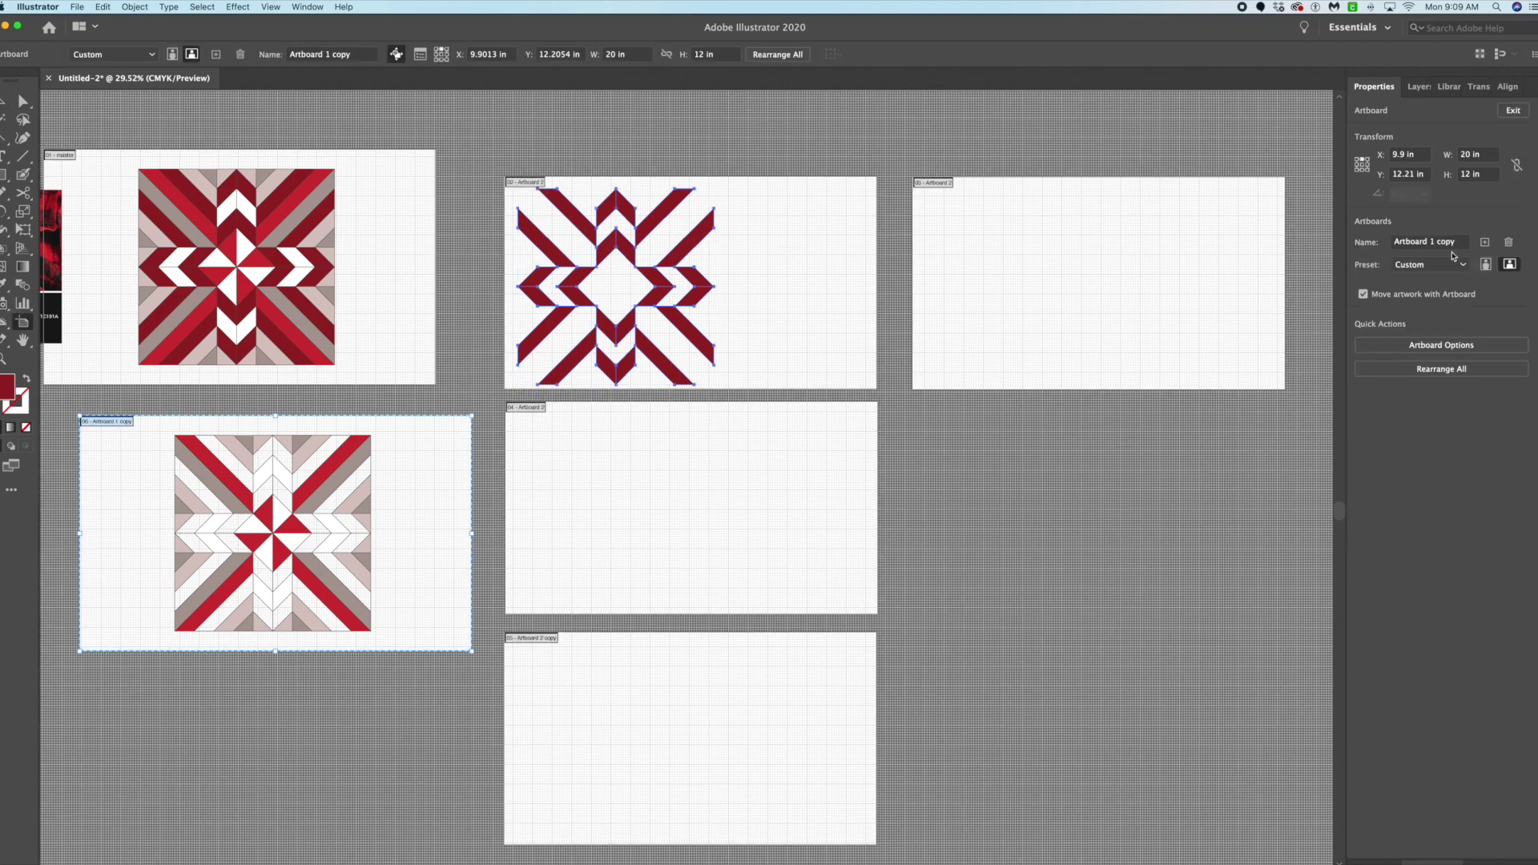
{"action": "left_click", "coordinate": [1460, 240]}
{"action": "type", "text": "DK red"}
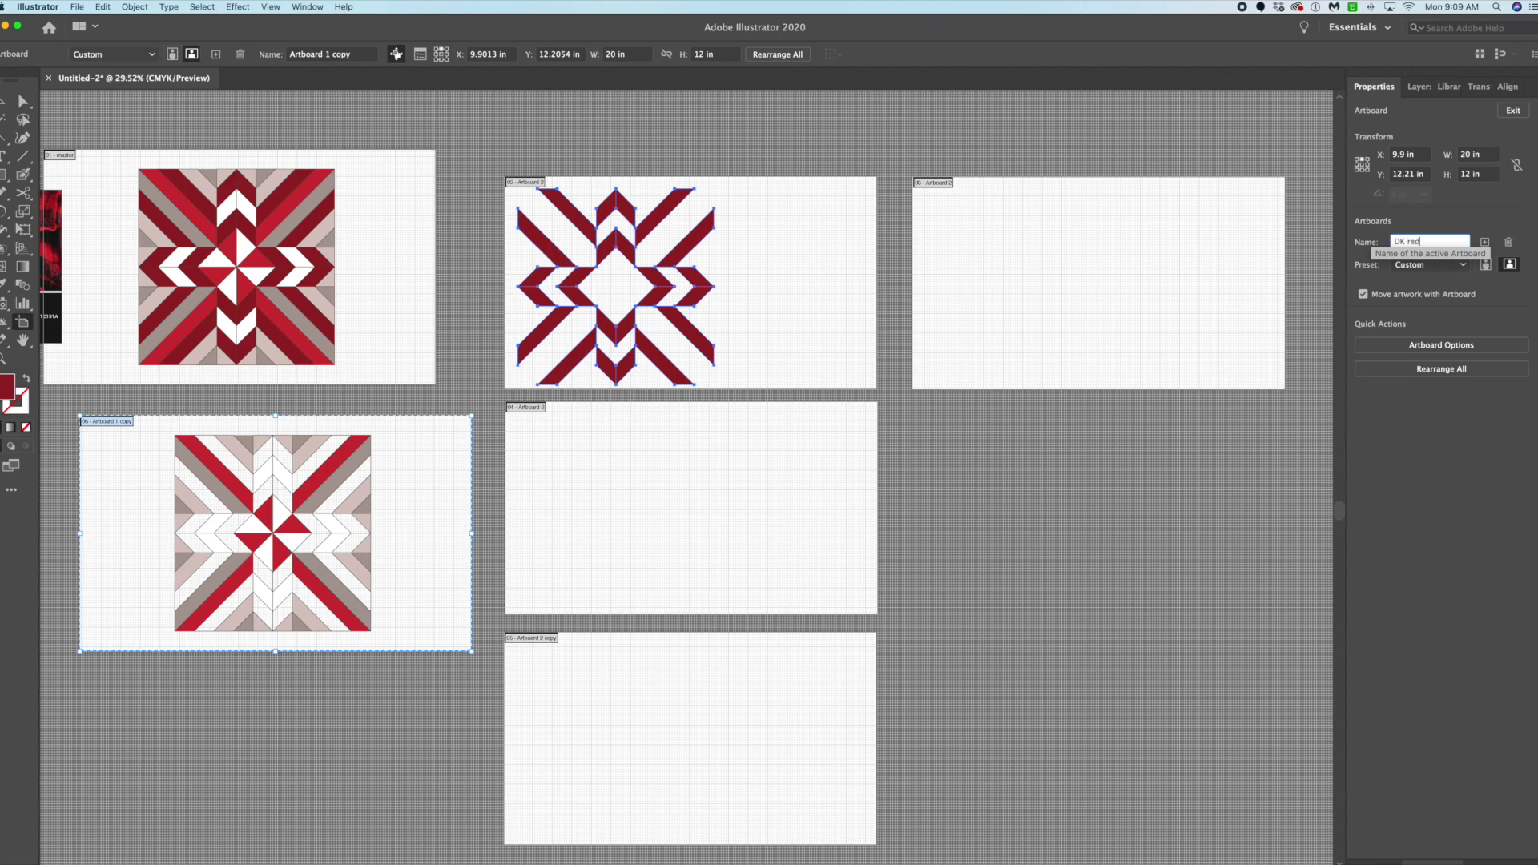
{"action": "key", "text": "Return"}
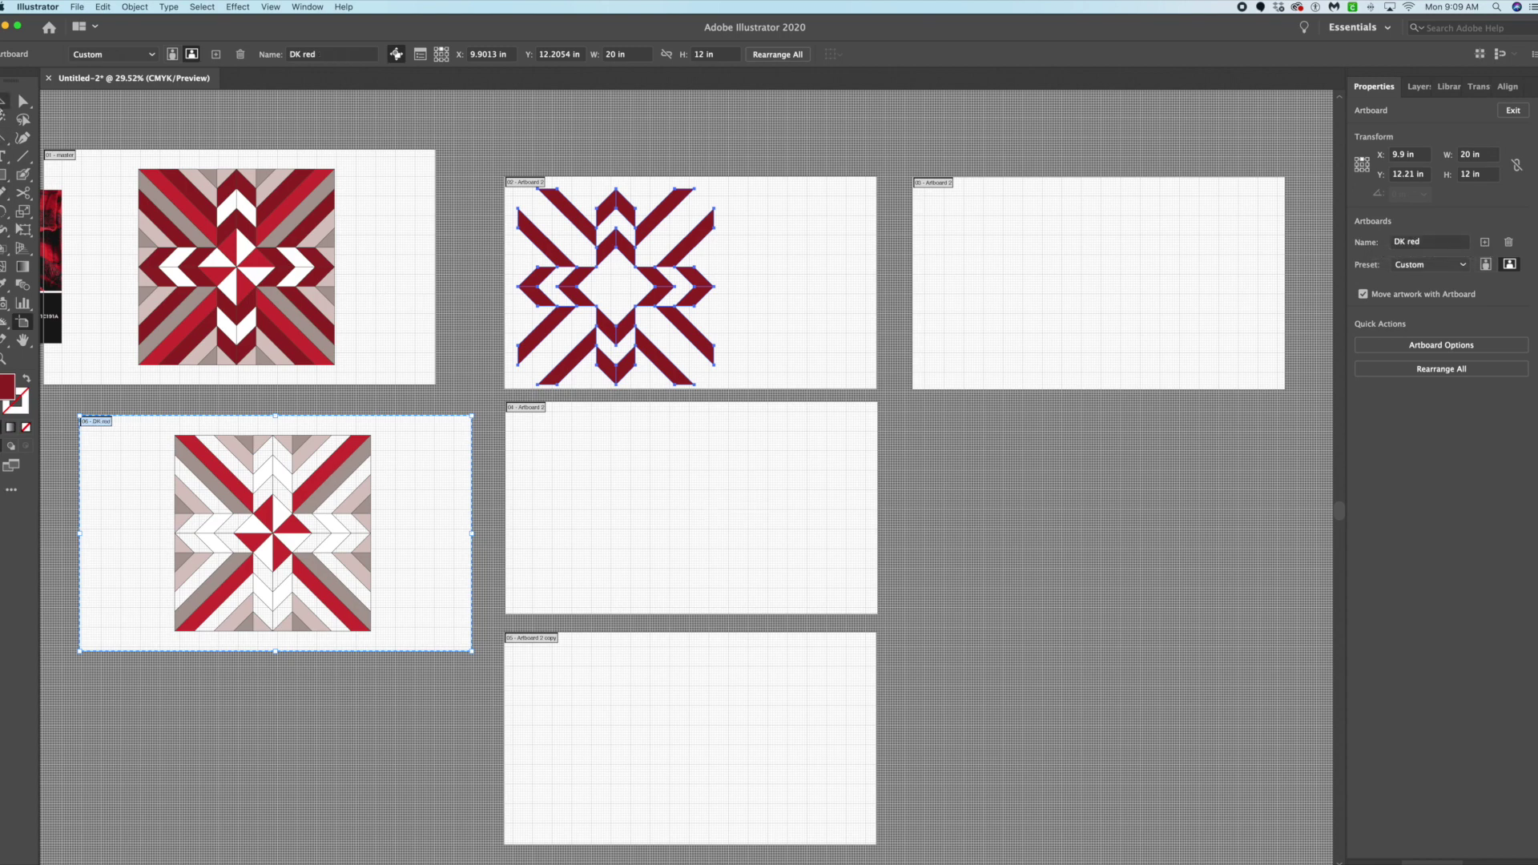
{"action": "left_click", "coordinate": [3, 100]}
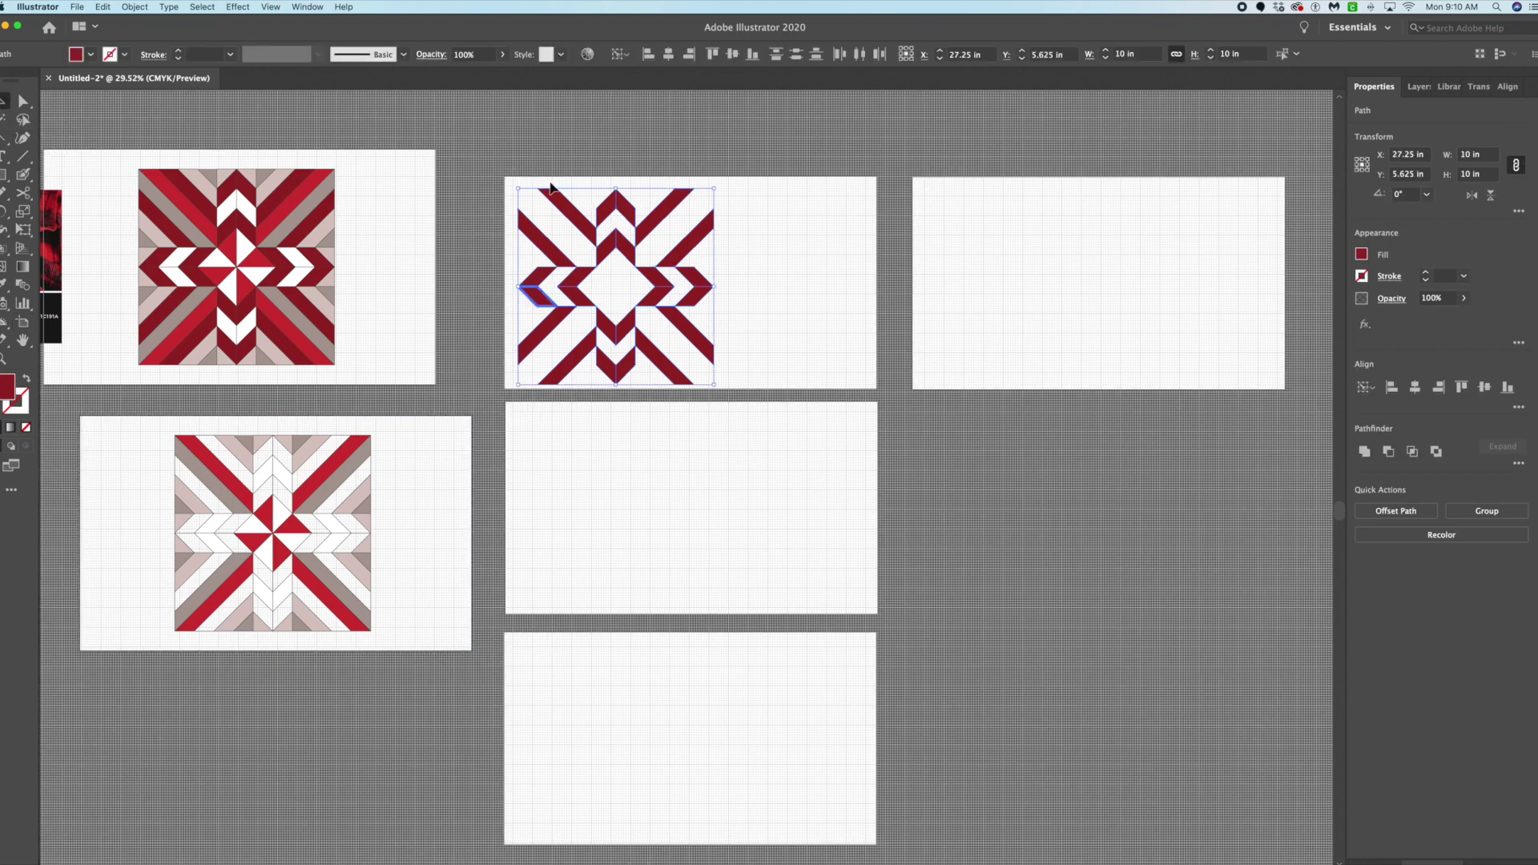
Rename the artboard holding the separated dark red shapes as "Dark red" and leave artboard editing.
{"action": "left_click", "coordinate": [33, 310]}
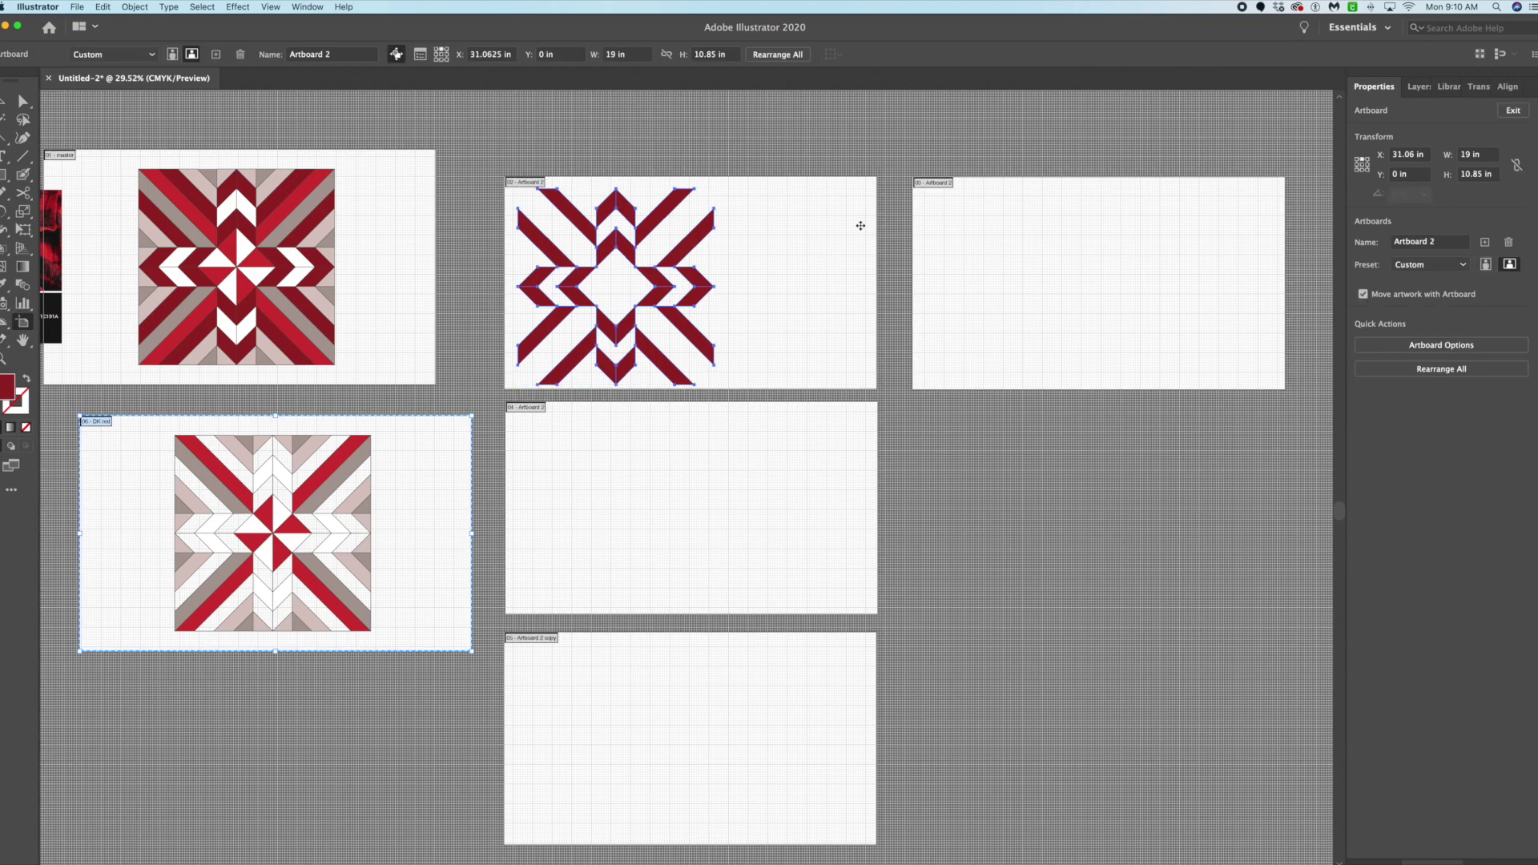
{"action": "left_click", "coordinate": [778, 226]}
{"action": "left_click", "coordinate": [1469, 240]}
{"action": "type", "text": "Dark red"}
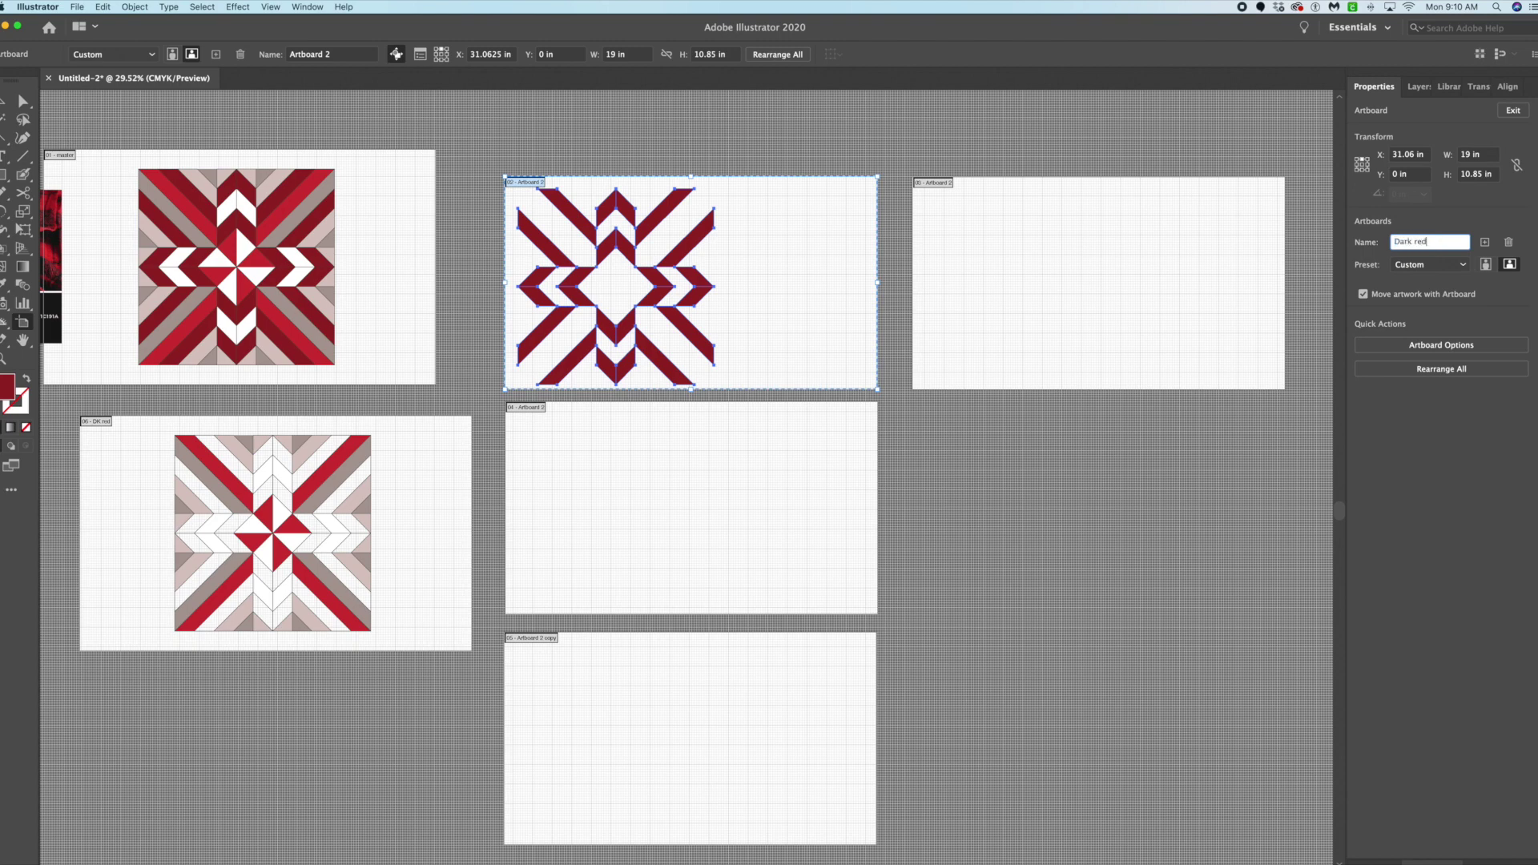
{"action": "key", "text": "Return"}
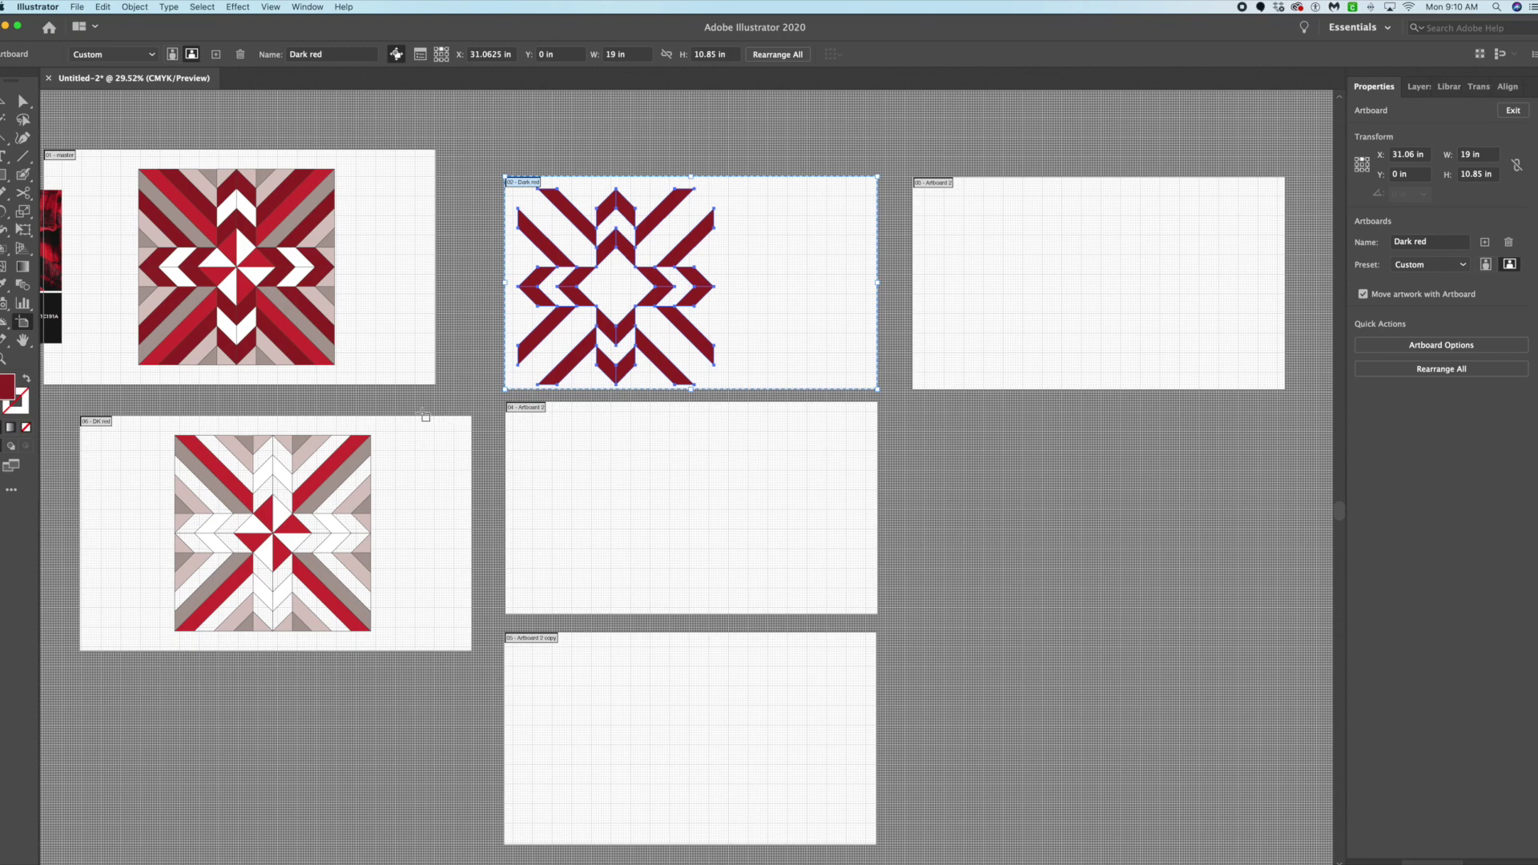
{"action": "left_click", "coordinate": [3, 102]}
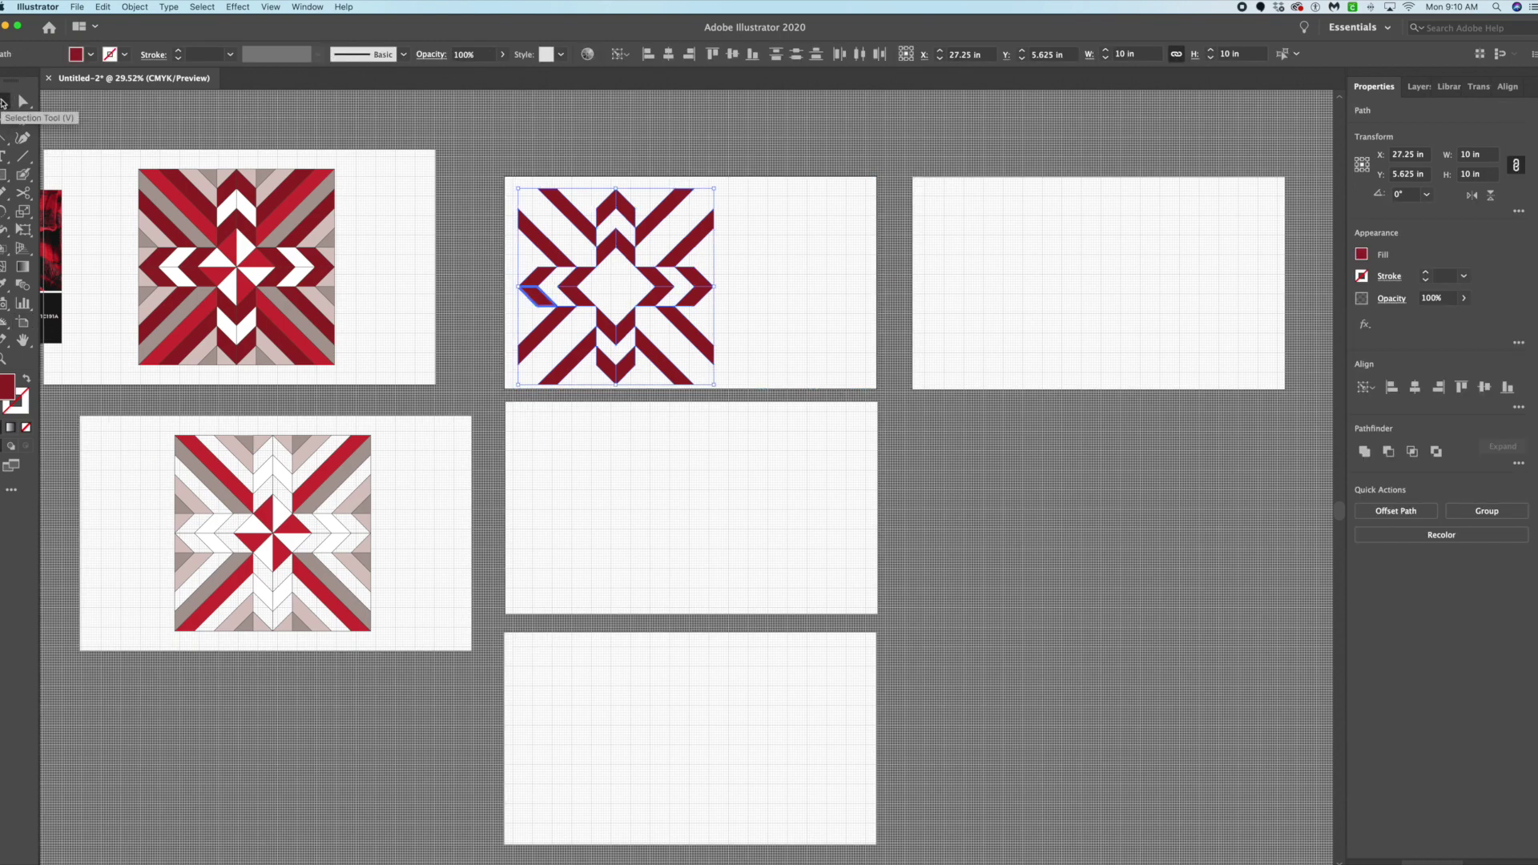
Select the bright red shapes of the copied pattern by matching fill color and move them onto the blank artboard beside the Dark red one.
{"action": "left_click", "coordinate": [342, 461]}
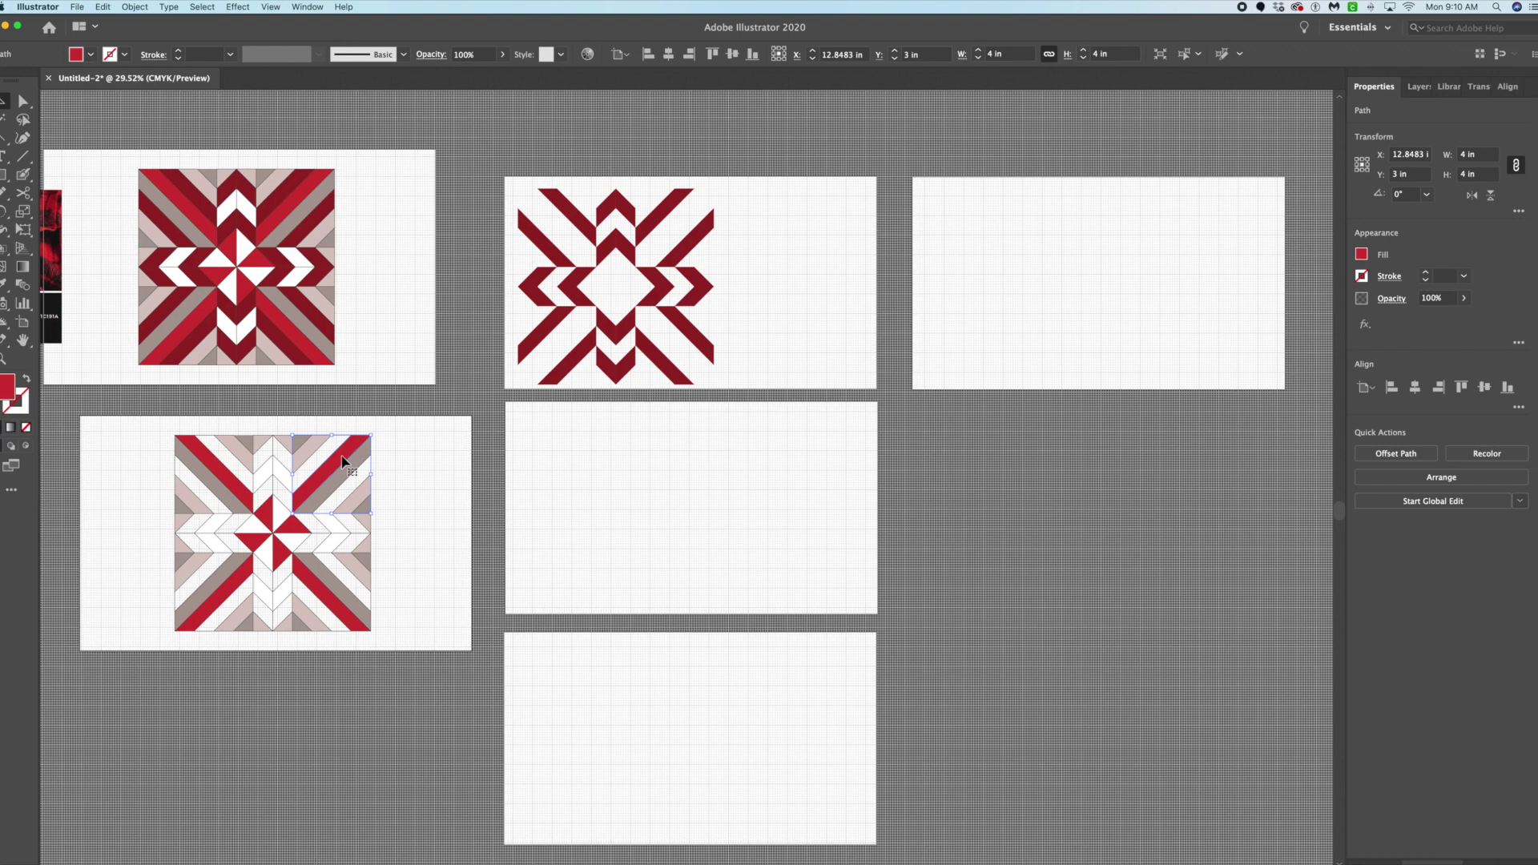
{"action": "left_click", "coordinate": [196, 8]}
{"action": "left_click", "coordinate": [213, 122]}
{"action": "left_click", "coordinate": [205, 8]}
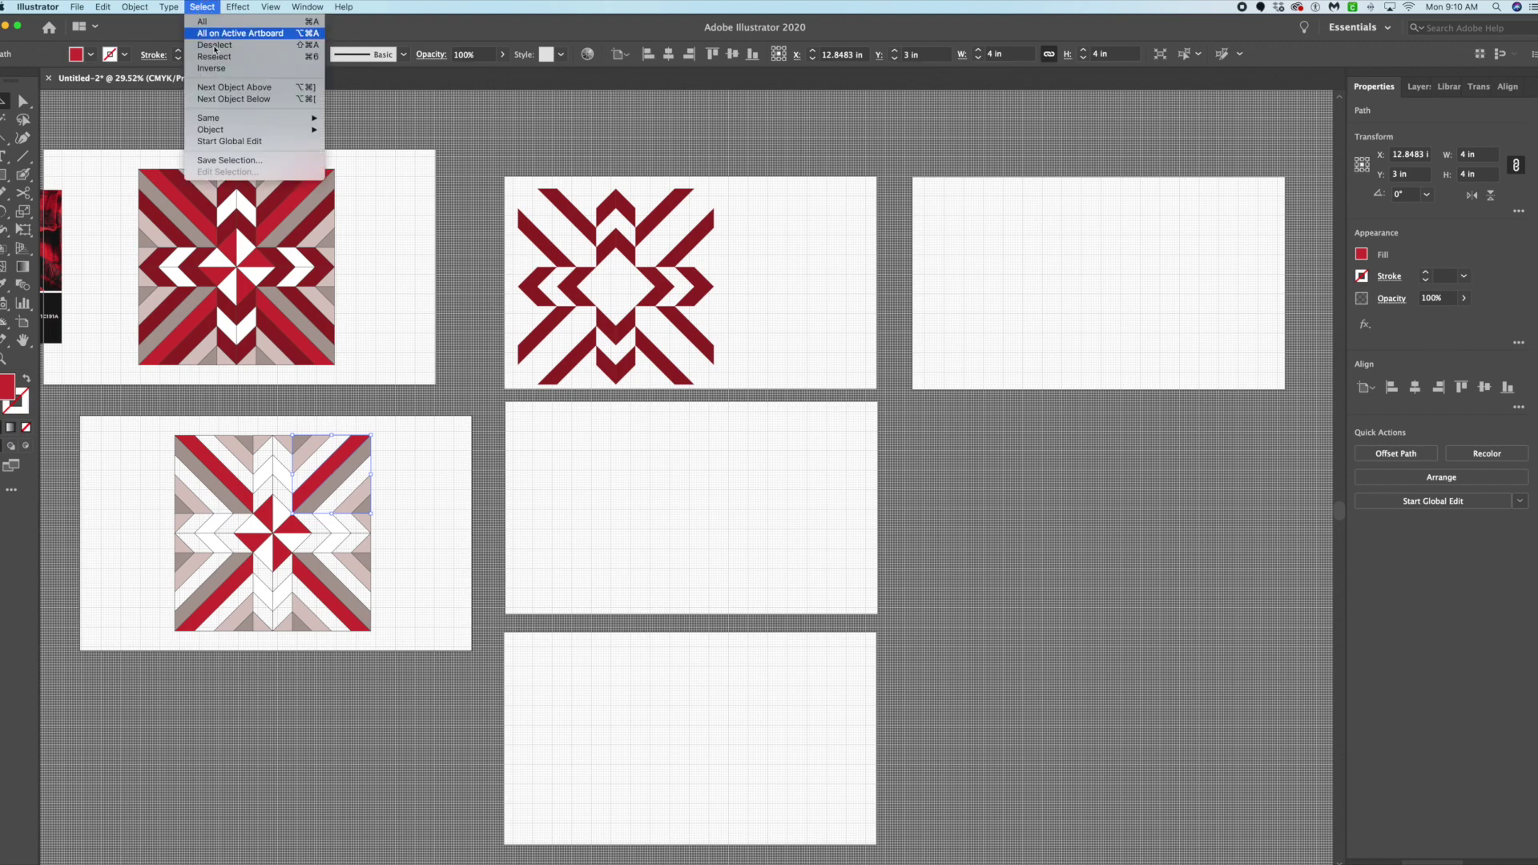
{"action": "mouse_move", "coordinate": [256, 117]}
{"action": "left_click", "coordinate": [392, 153]}
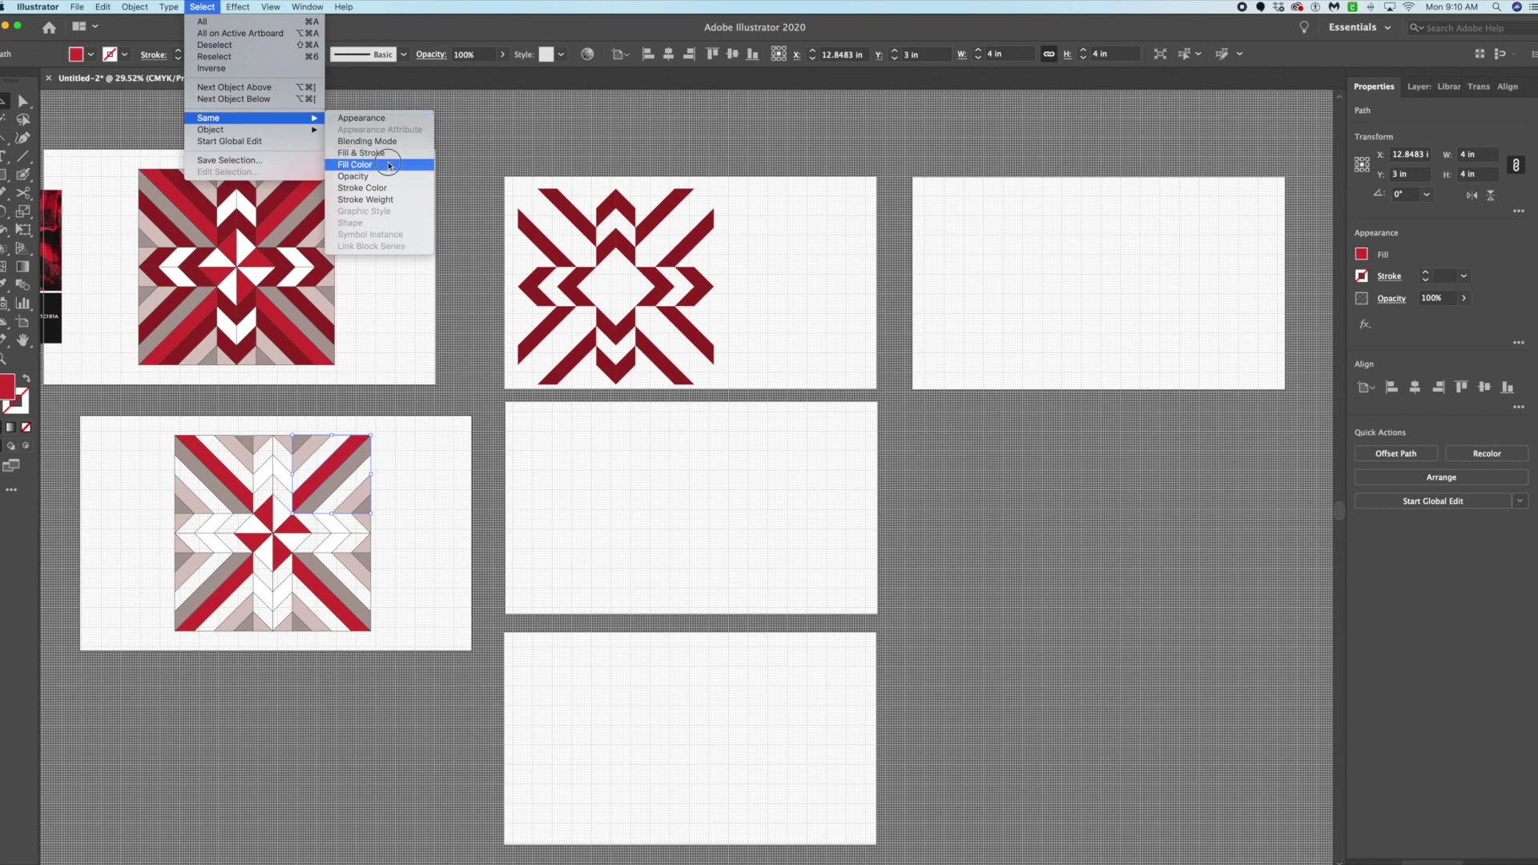
{"action": "left_click_drag", "start_coordinate": [340, 465], "coordinate": [1090, 219]}
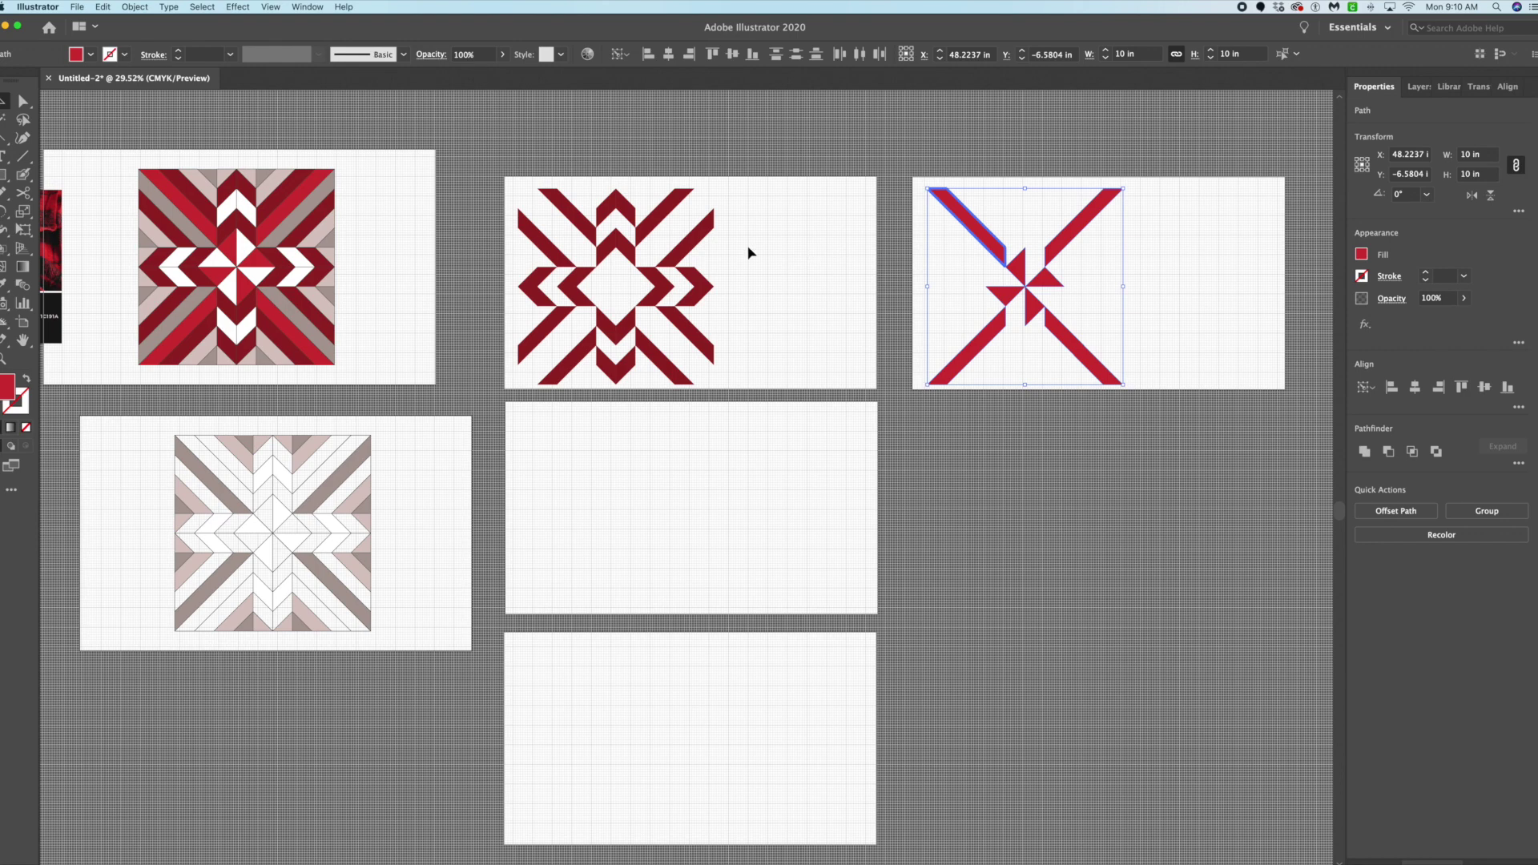
Rename the artboard holding the bright red shapes as "light red" and leave artboard editing.
{"action": "left_click", "coordinate": [23, 321]}
{"action": "left_click", "coordinate": [1192, 259]}
{"action": "left_click", "coordinate": [1446, 238]}
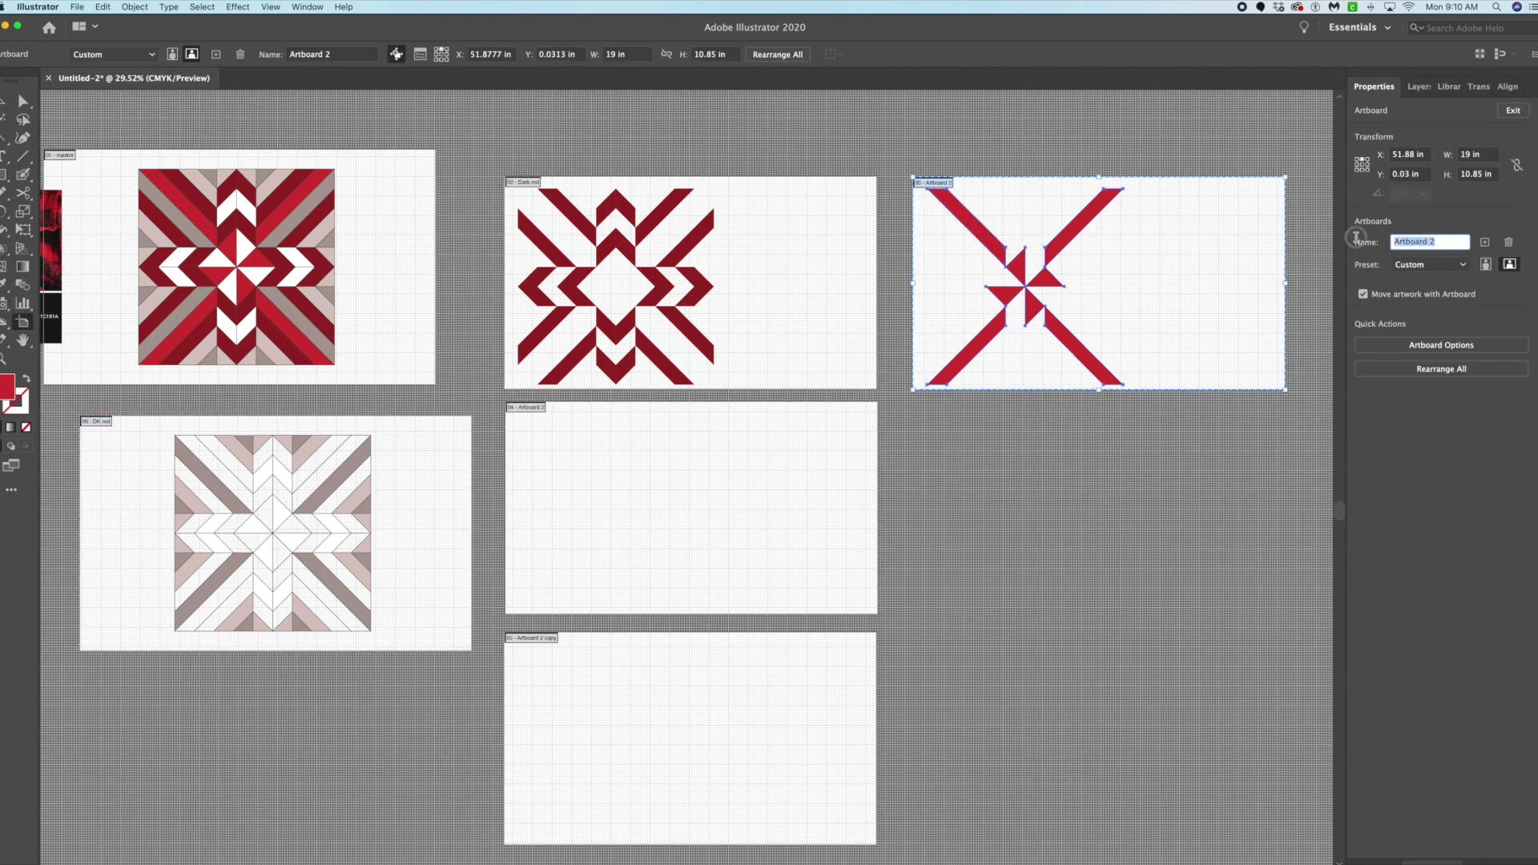
{"action": "type", "text": "I"}
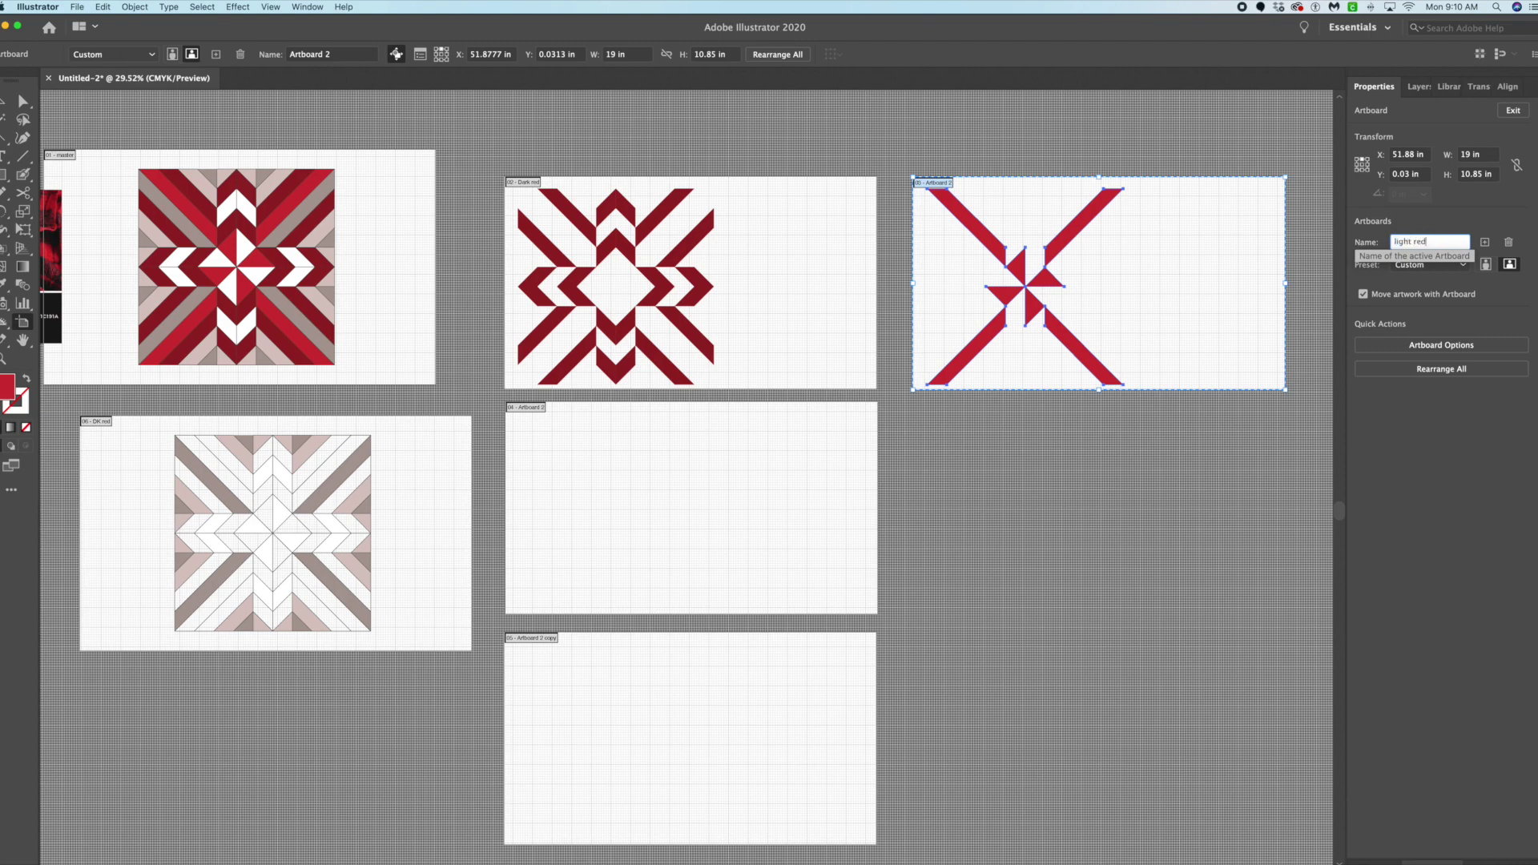
{"action": "key", "text": "Return"}
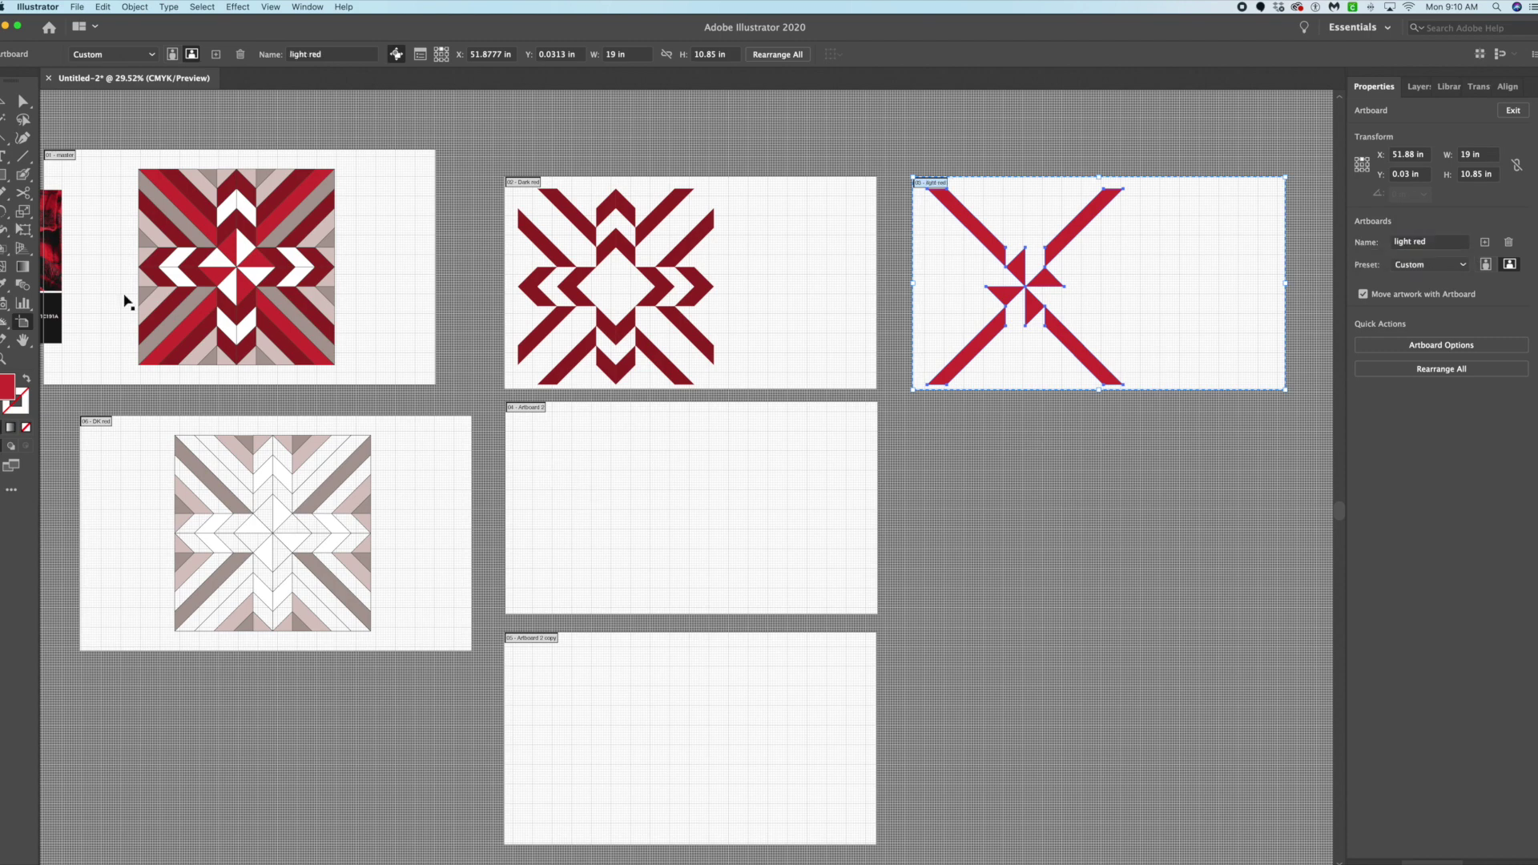
{"action": "left_click", "coordinate": [4, 101]}
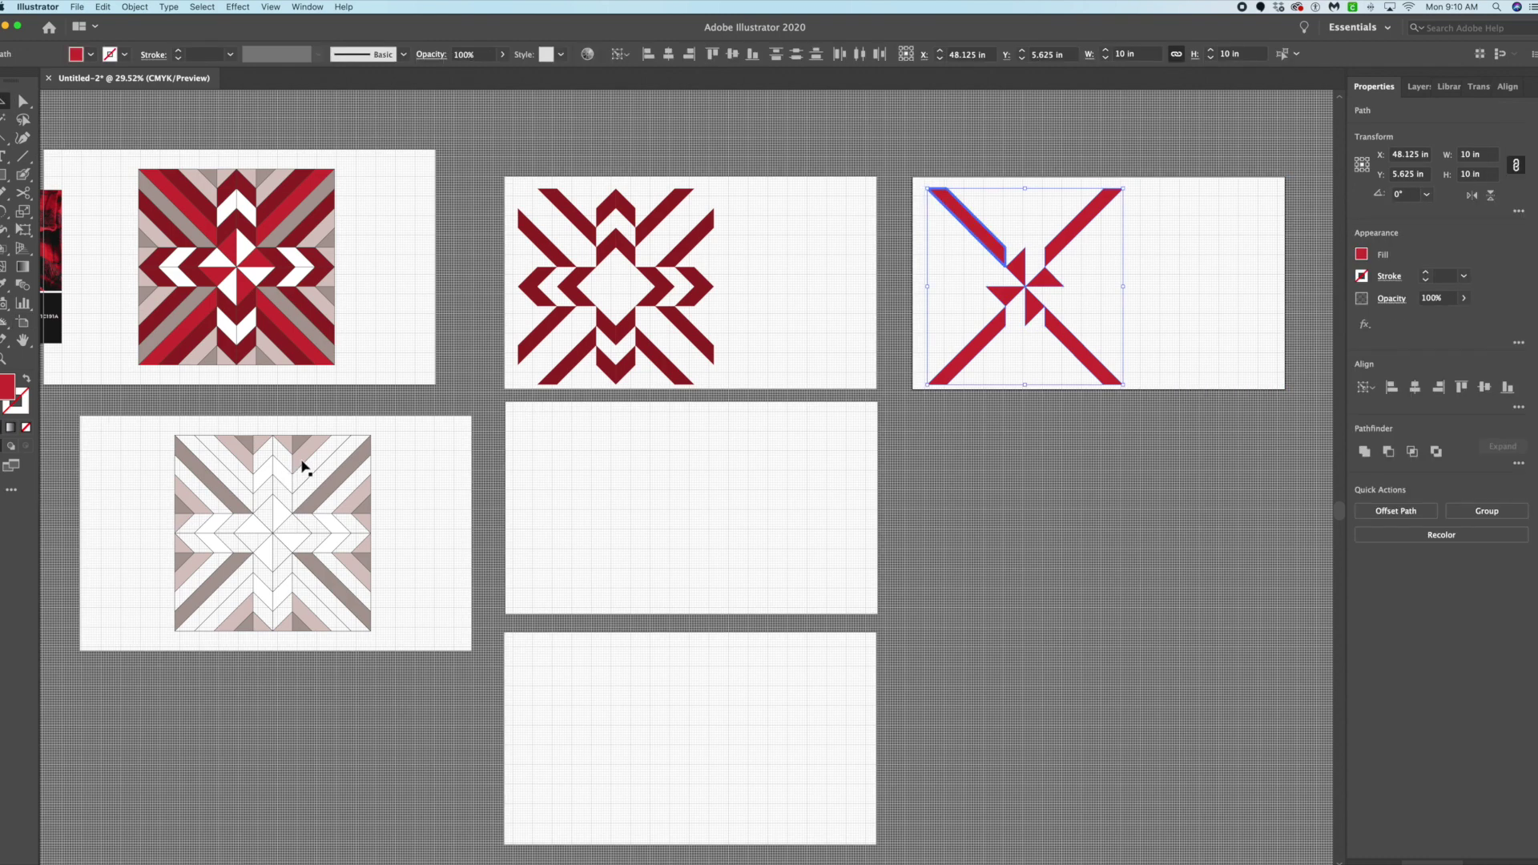
Select the light pinkish-gray shapes of the copied pattern by matching fill color and move them onto the blank artboard below Dark red.
{"action": "left_click", "coordinate": [302, 463]}
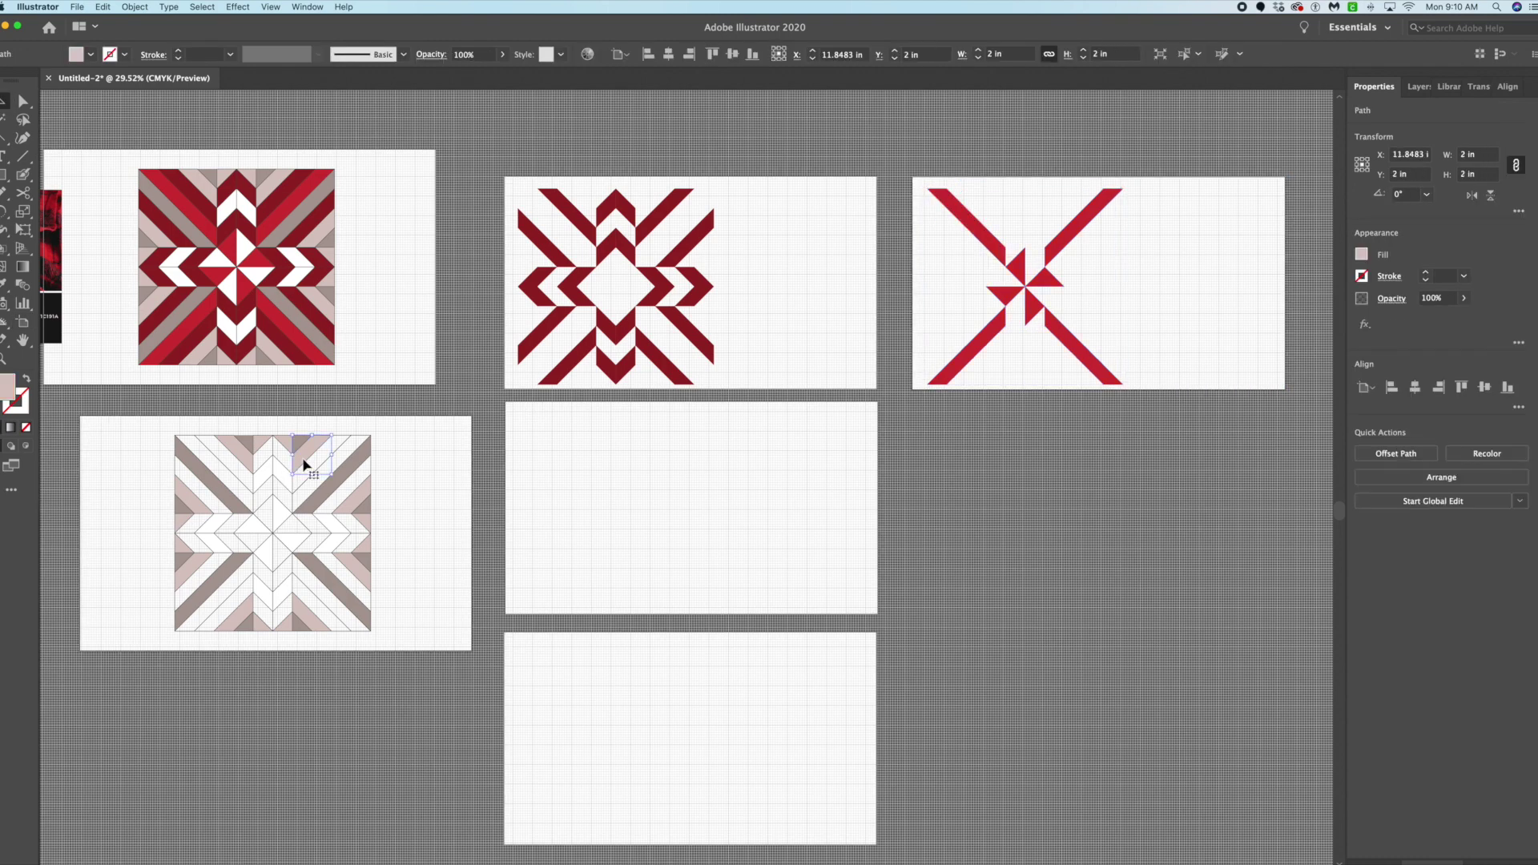
{"action": "left_click", "coordinate": [202, 7]}
{"action": "mouse_move", "coordinate": [264, 118]}
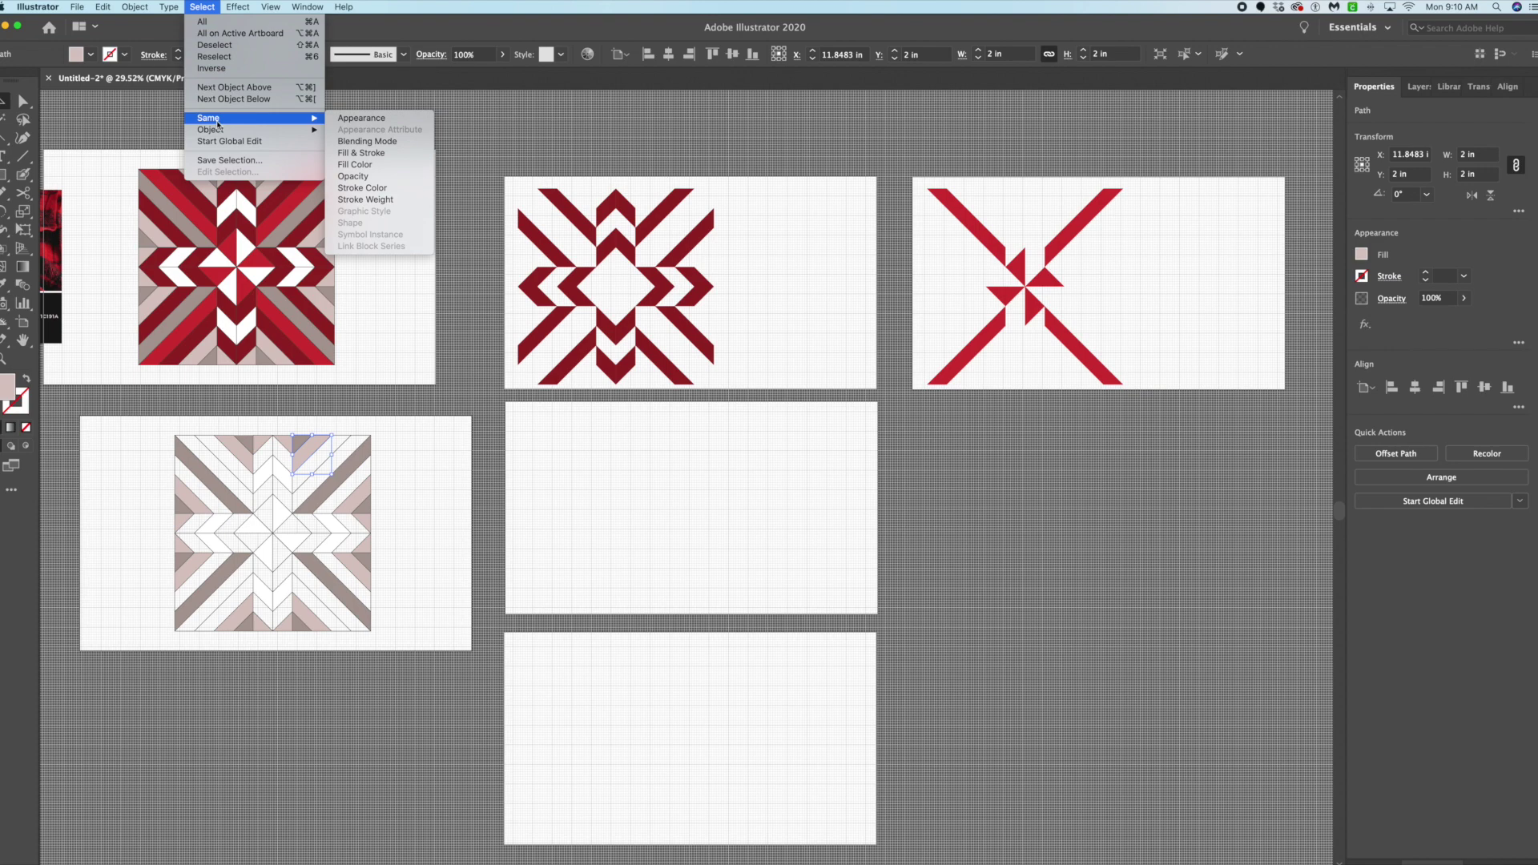
{"action": "left_click", "coordinate": [395, 166]}
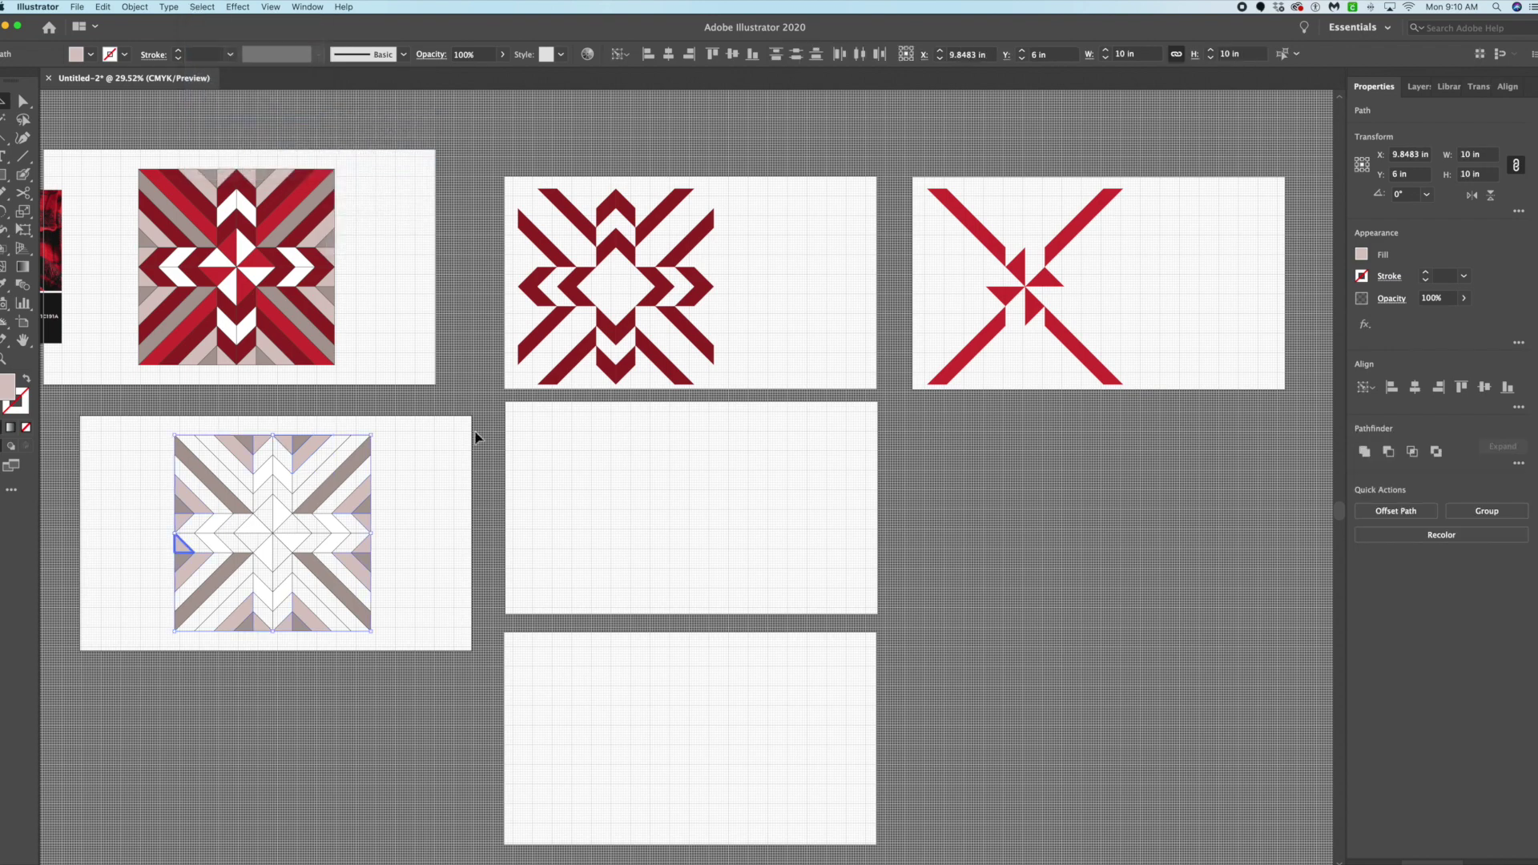
{"action": "left_click_drag", "start_coordinate": [320, 440], "coordinate": [674, 422]}
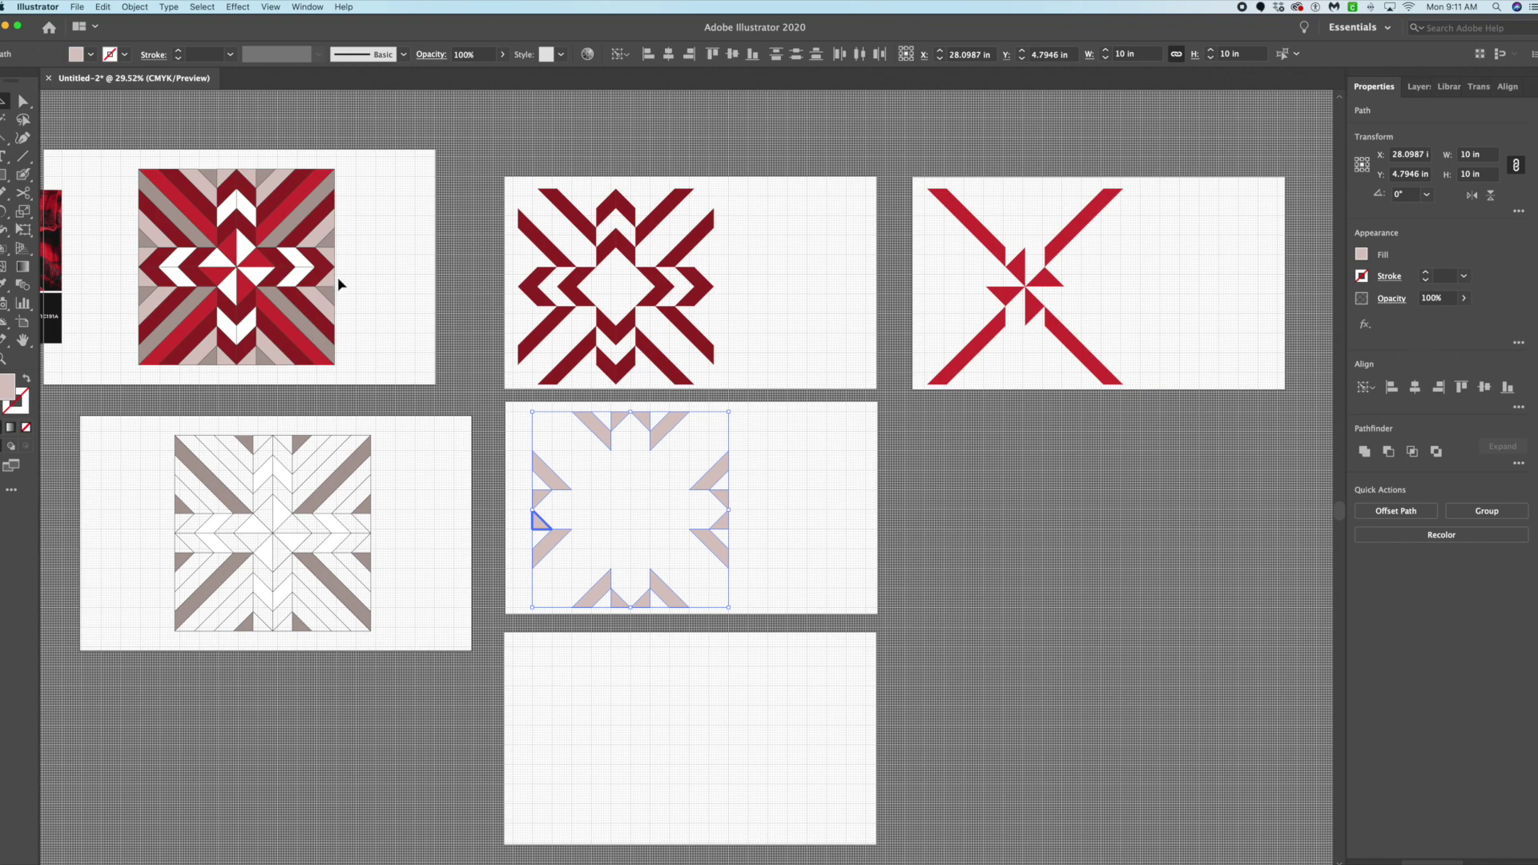
Rename the artboard holding the copied pattern as "light gray" and leave artboard editing.
{"action": "left_click", "coordinate": [24, 322]}
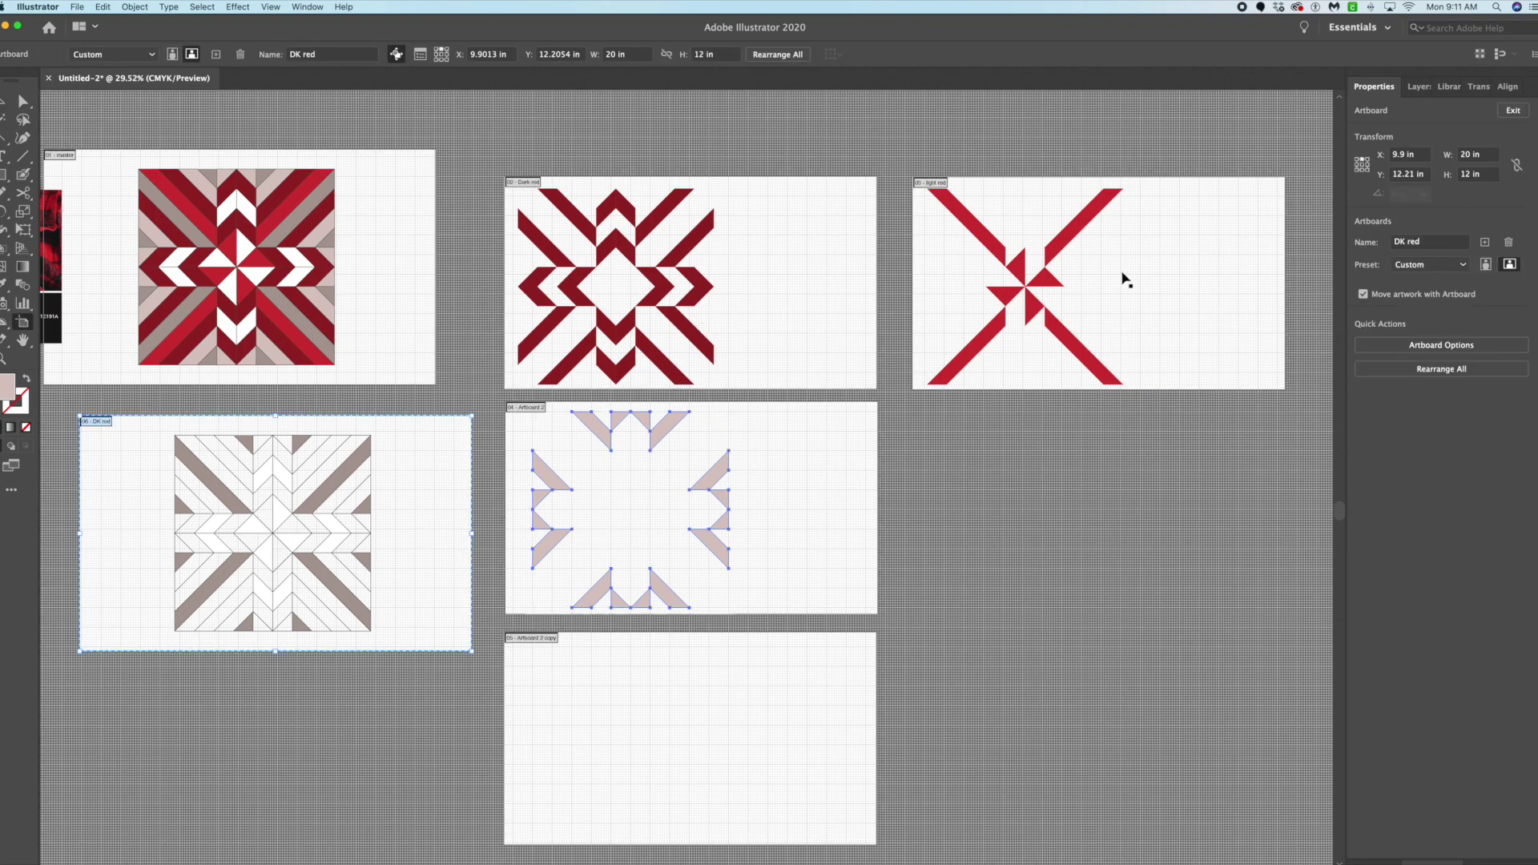
{"action": "left_click", "coordinate": [1443, 242]}
{"action": "key", "text": "BackSpace"}
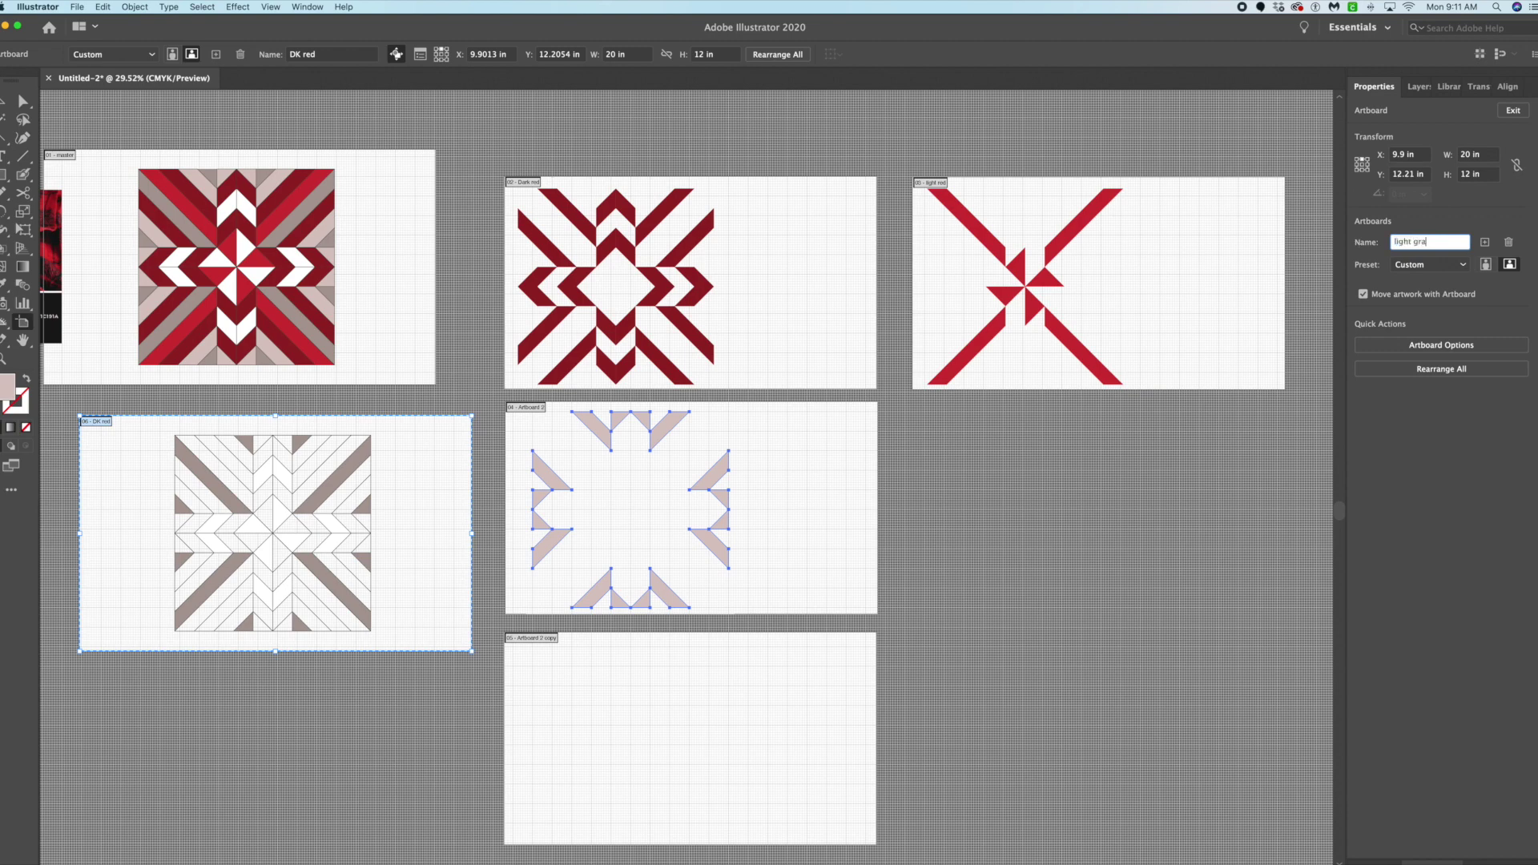
{"action": "key", "text": "Return"}
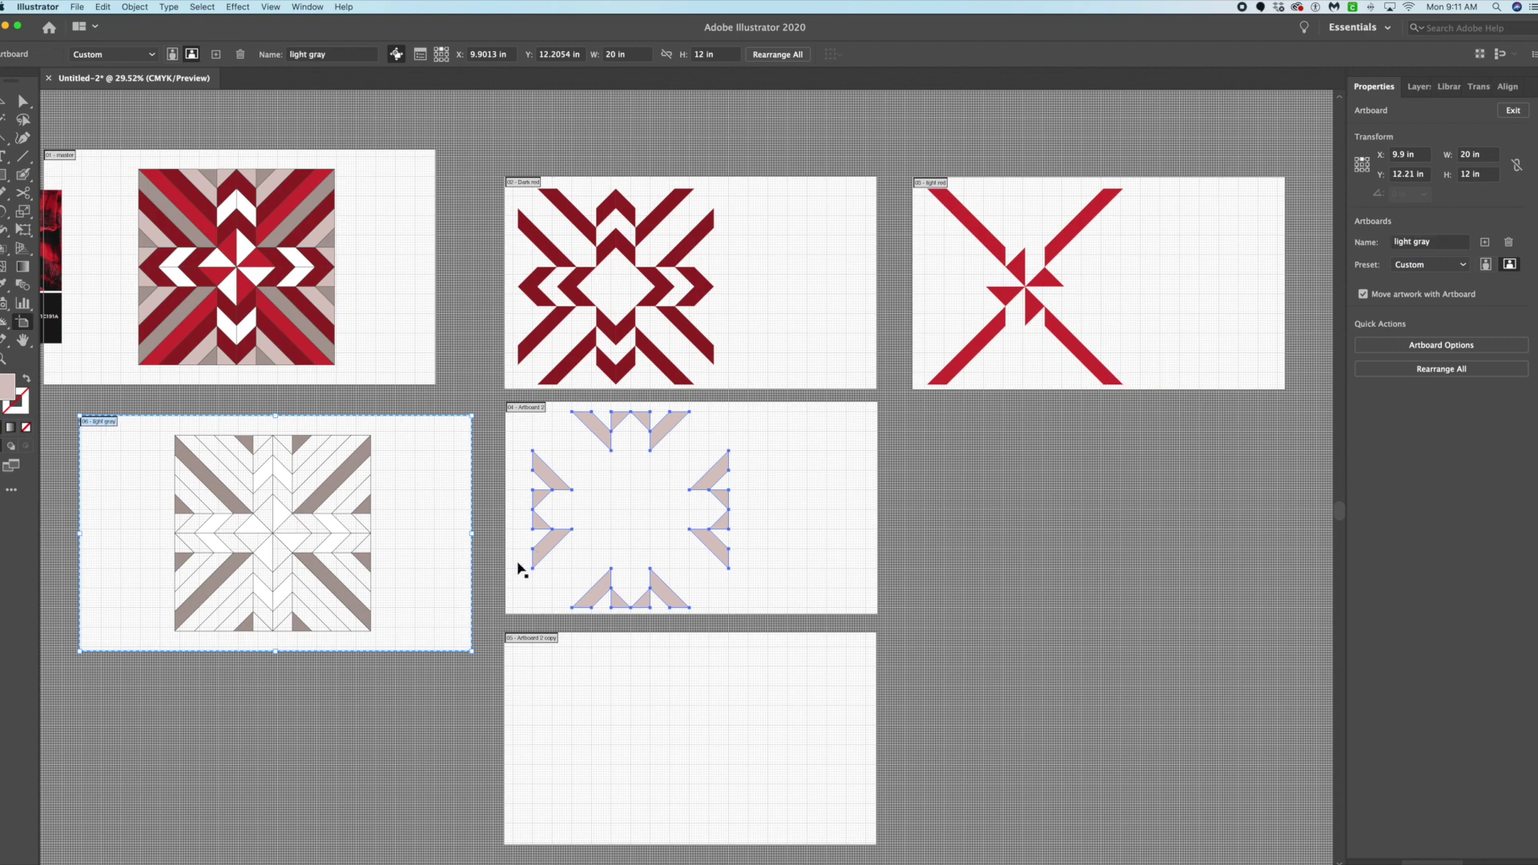
{"action": "left_click", "coordinate": [5, 101]}
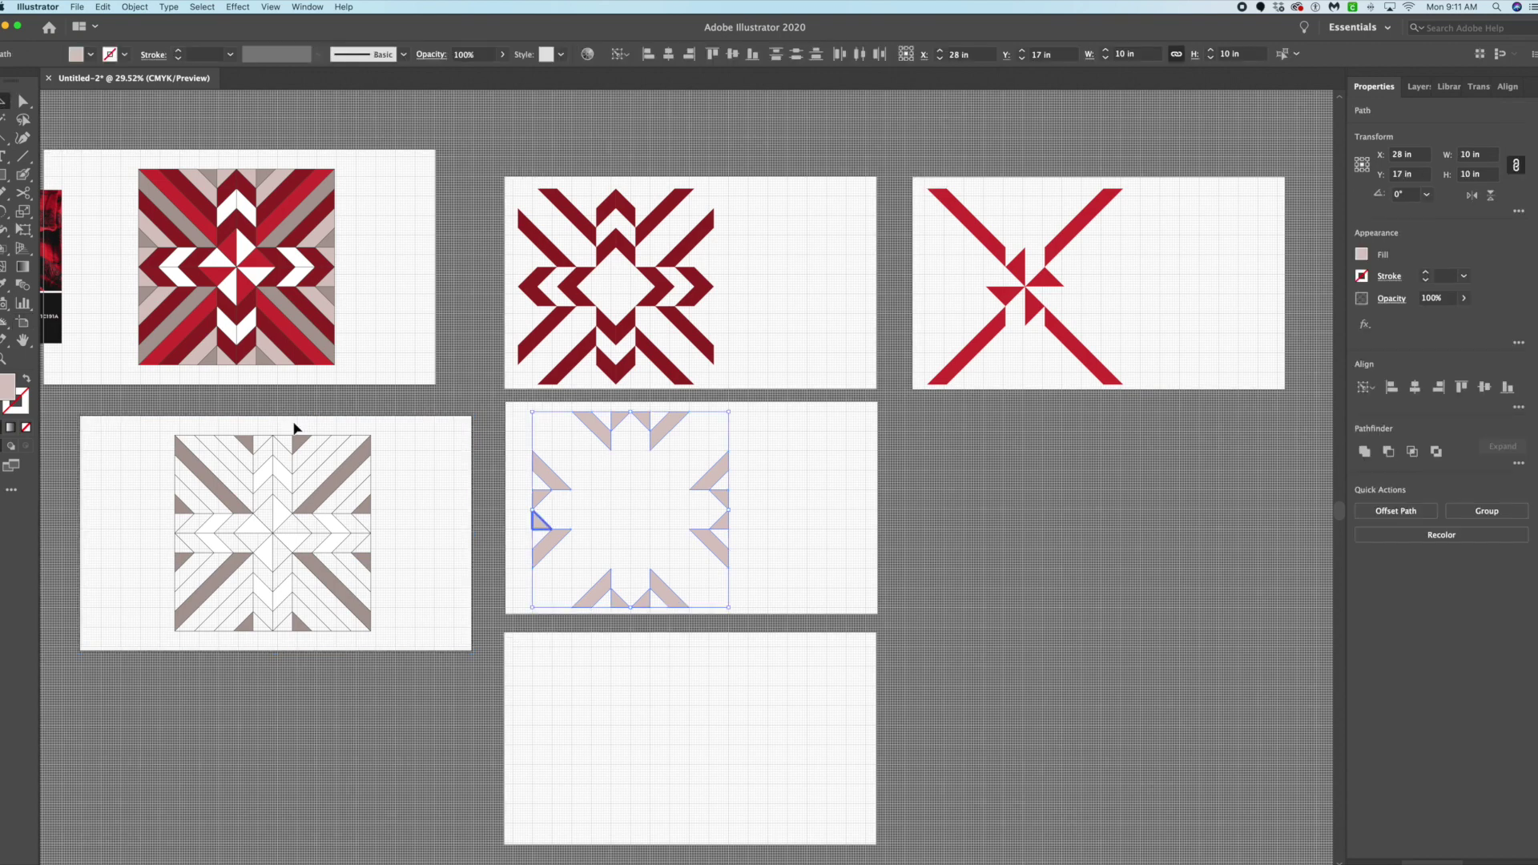
{"action": "left_click", "coordinate": [345, 475]}
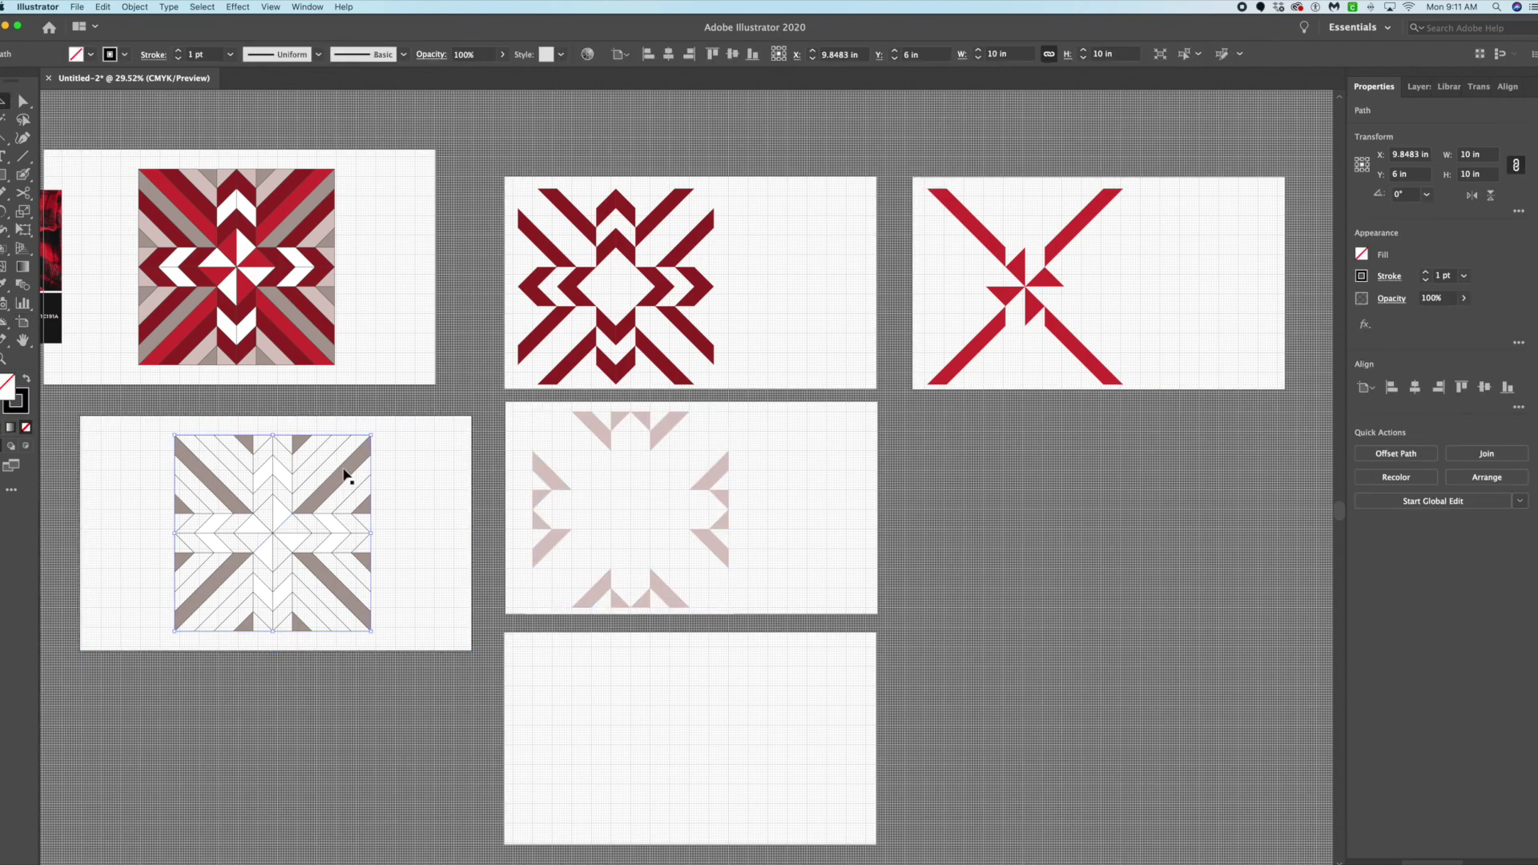
{"action": "left_click", "coordinate": [202, 7]}
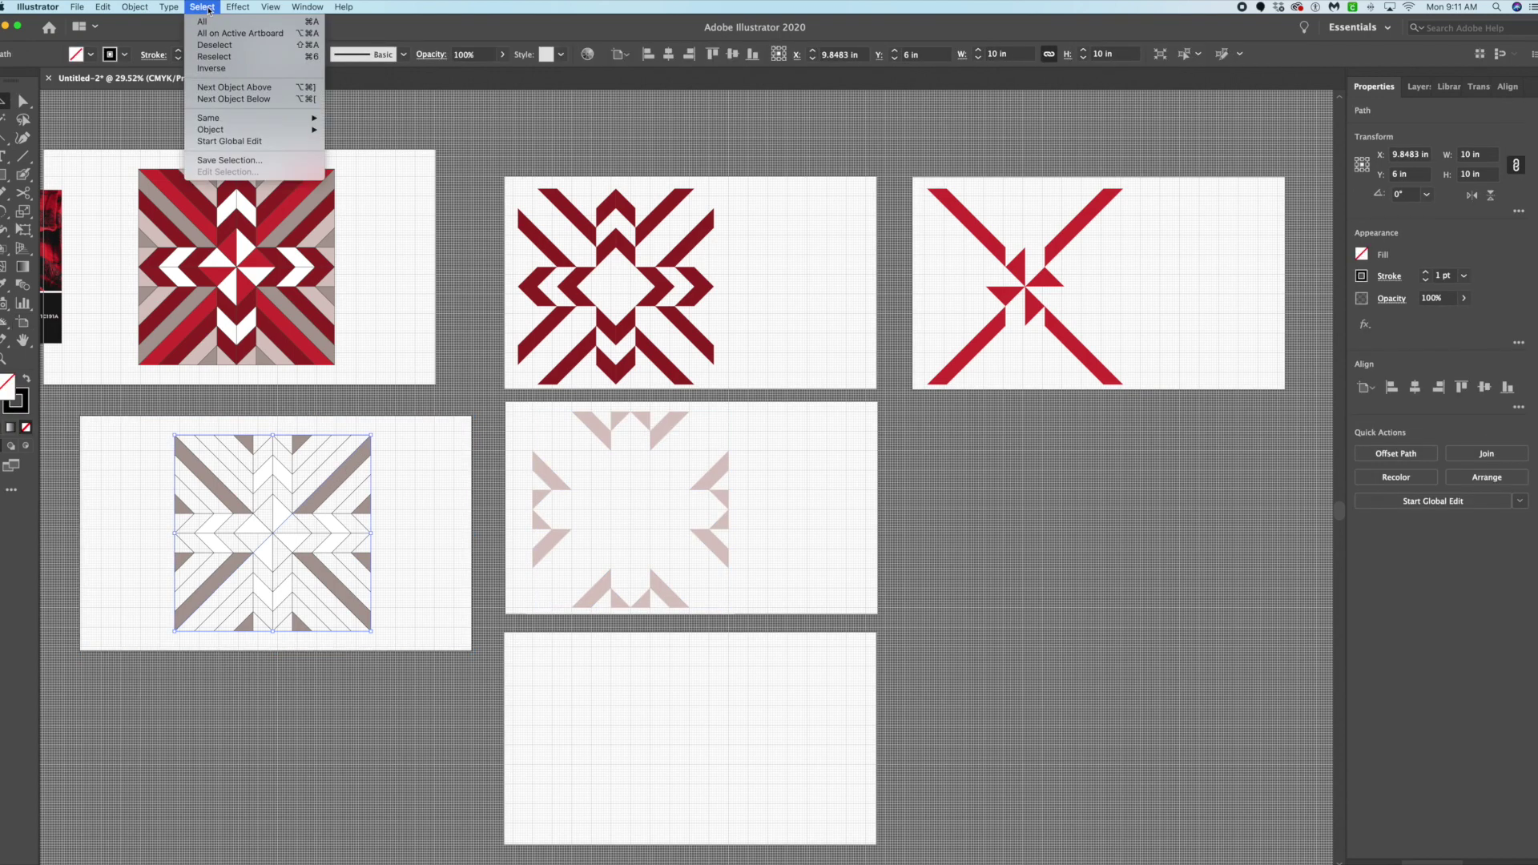
{"action": "mouse_move", "coordinate": [226, 123]}
{"action": "left_click", "coordinate": [362, 188]}
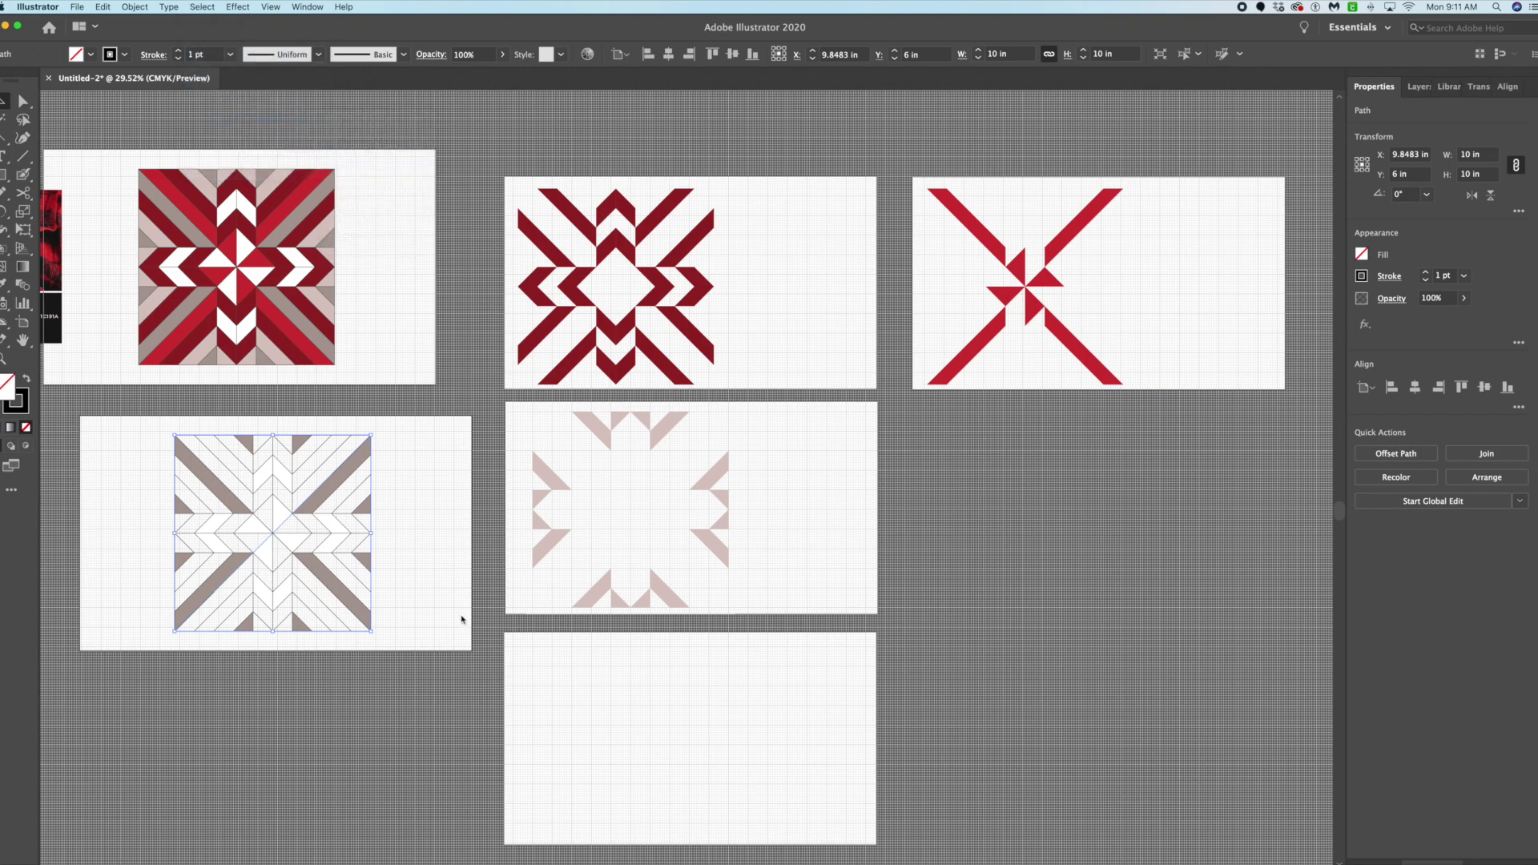
{"action": "left_click_drag", "start_coordinate": [351, 475], "coordinate": [715, 733]}
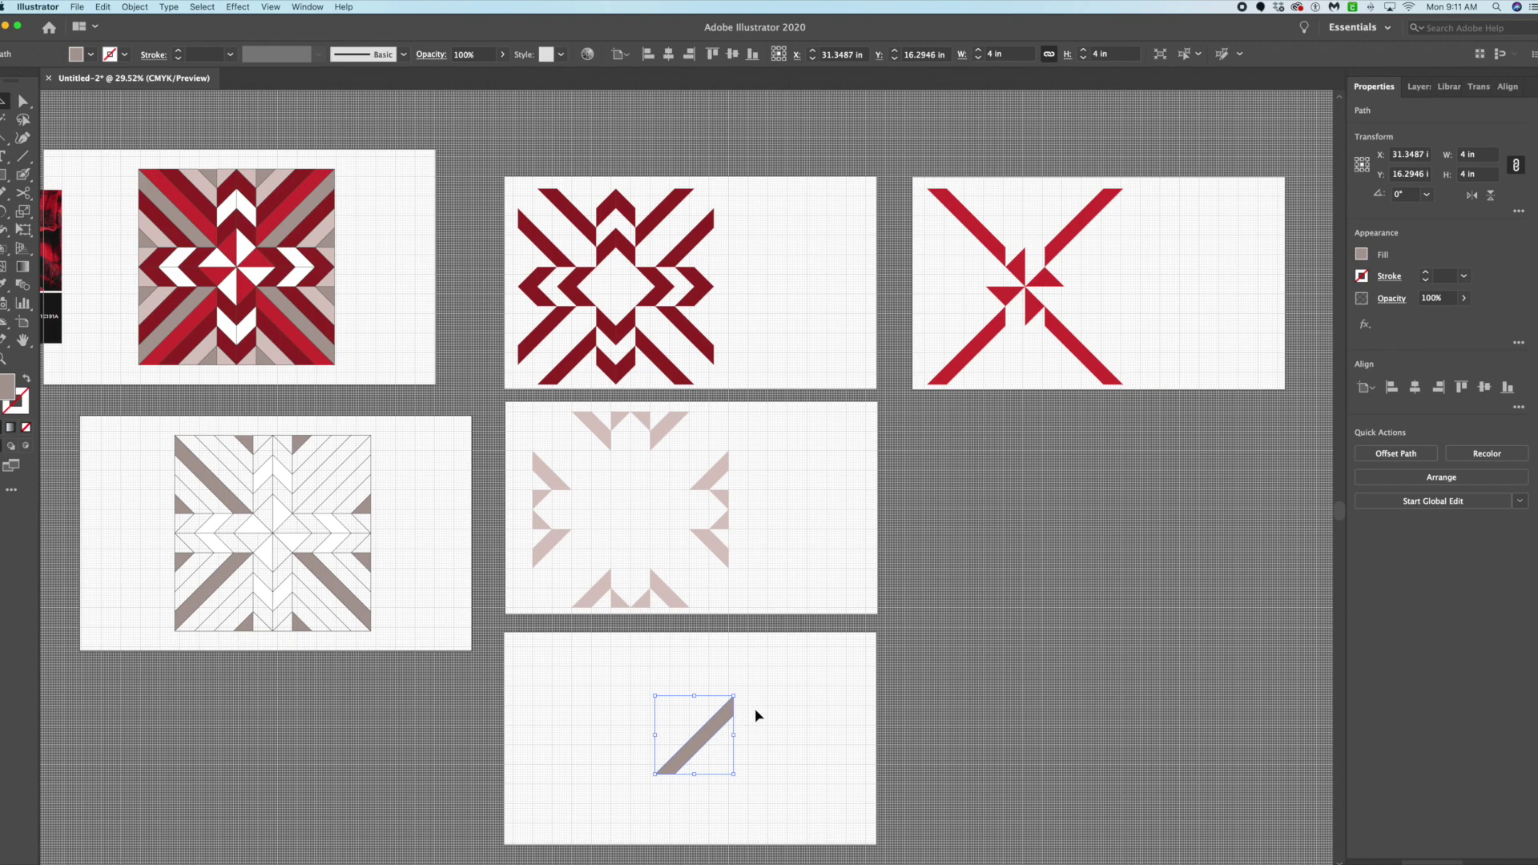
{"action": "key", "text": "super+z"}
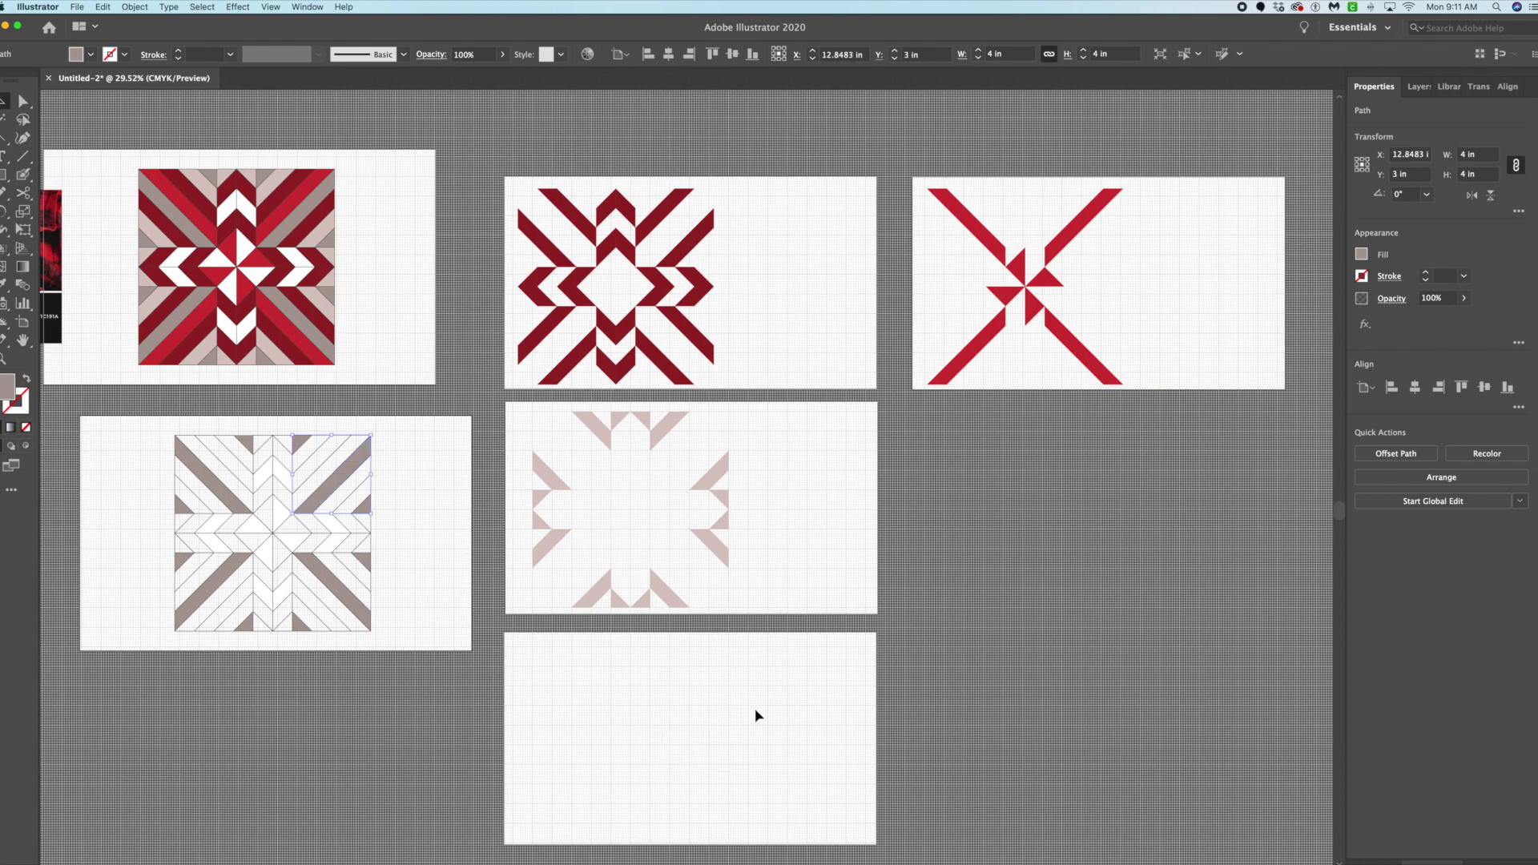
Select the dark gray shapes of the copied pattern by matching fill color and move them onto the remaining blank artboard.
{"action": "left_click", "coordinate": [202, 7]}
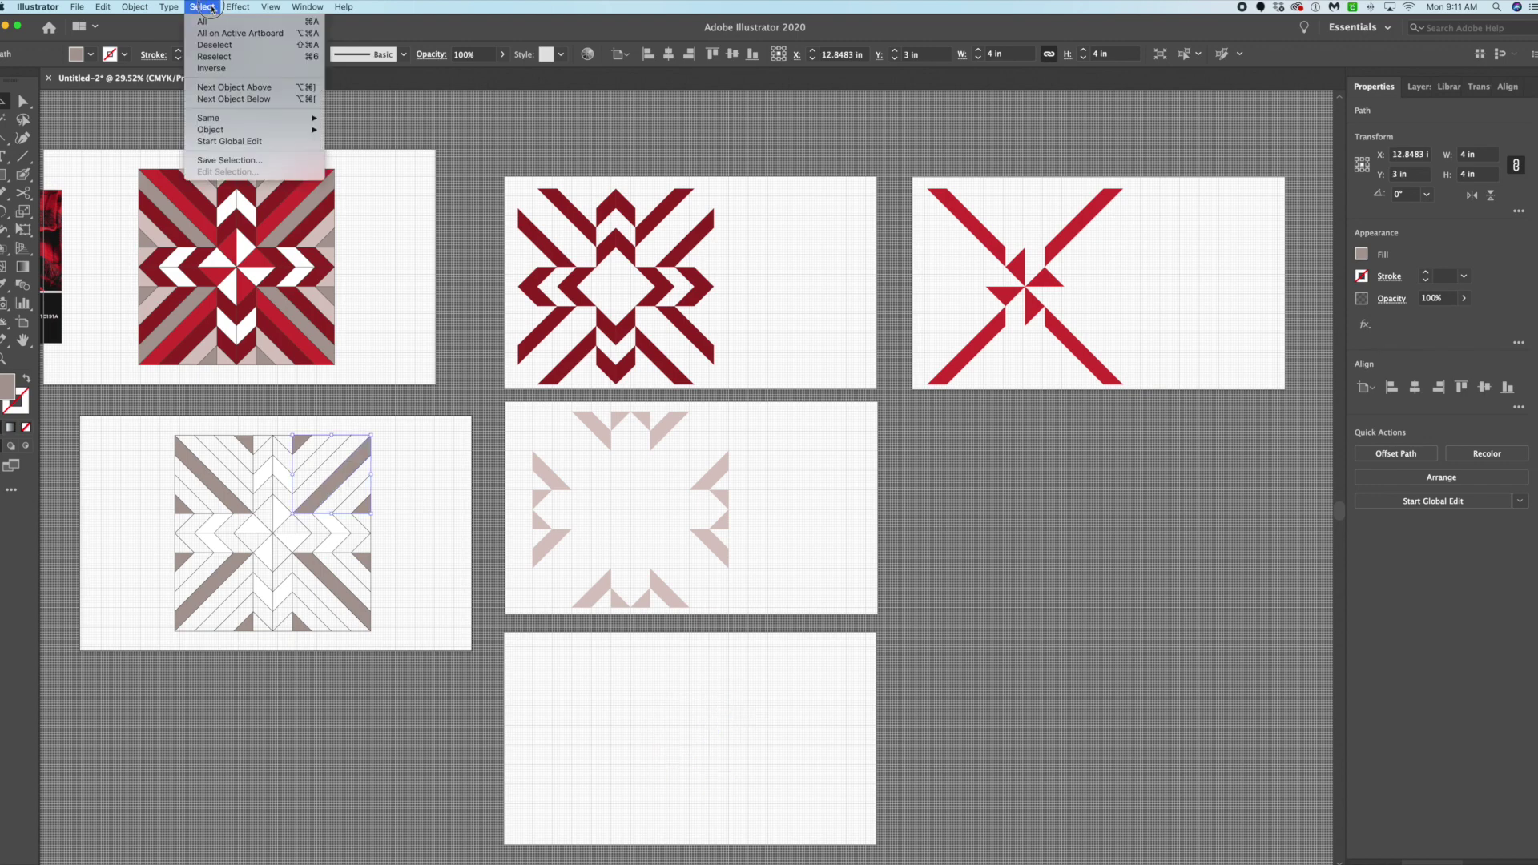
{"action": "mouse_move", "coordinate": [229, 118]}
{"action": "left_click", "coordinate": [370, 164]}
{"action": "left_click_drag", "start_coordinate": [345, 487], "coordinate": [690, 691]}
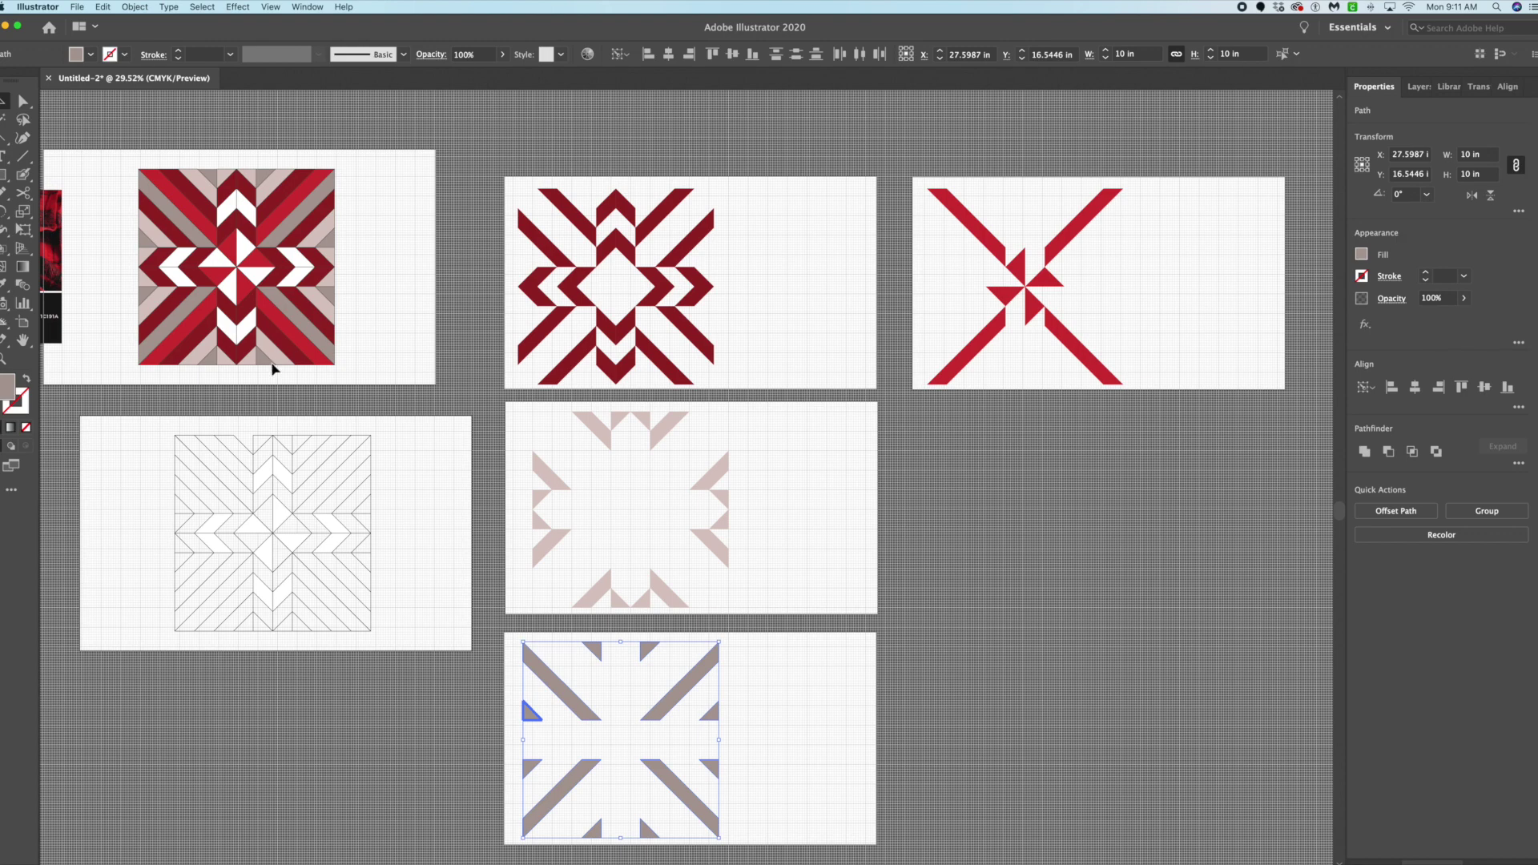
Rename the artboard holding the separated dark gray shapes as "dark gray".
{"action": "left_click", "coordinate": [23, 322]}
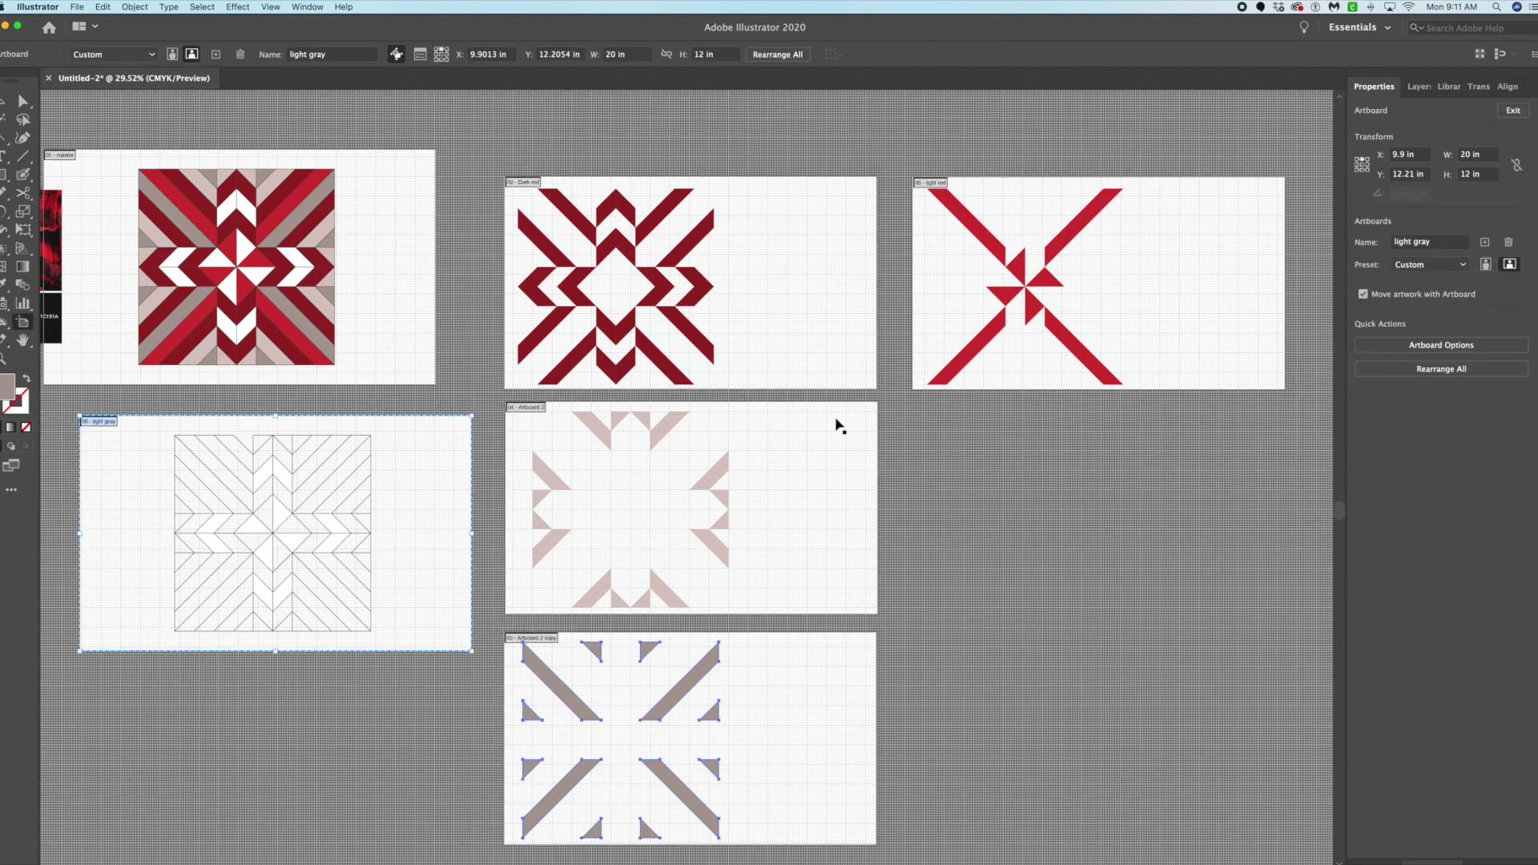
{"action": "left_click", "coordinate": [1444, 241]}
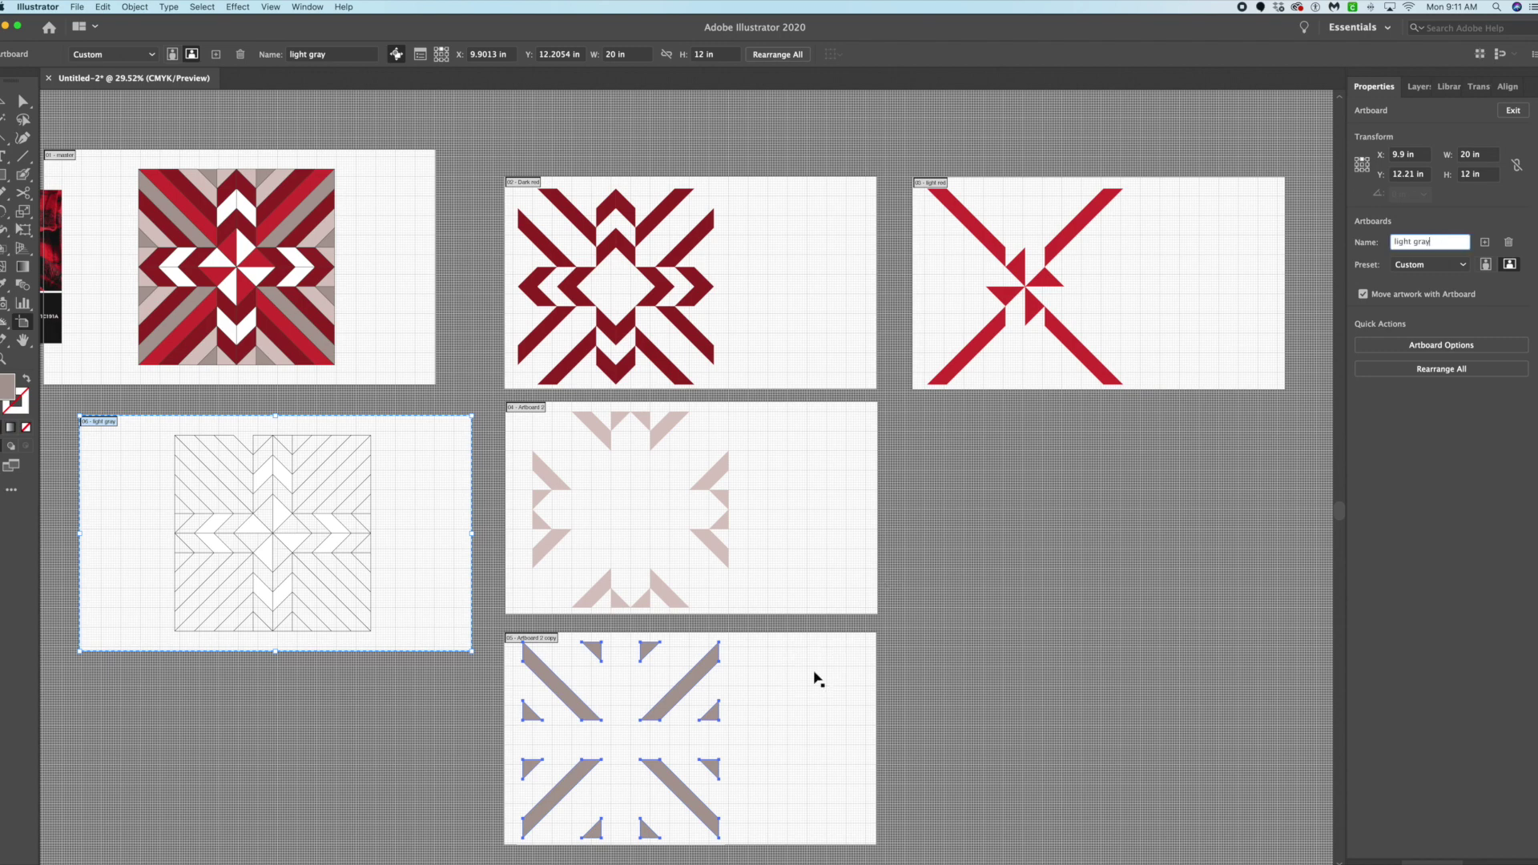
{"action": "left_click", "coordinate": [814, 672]}
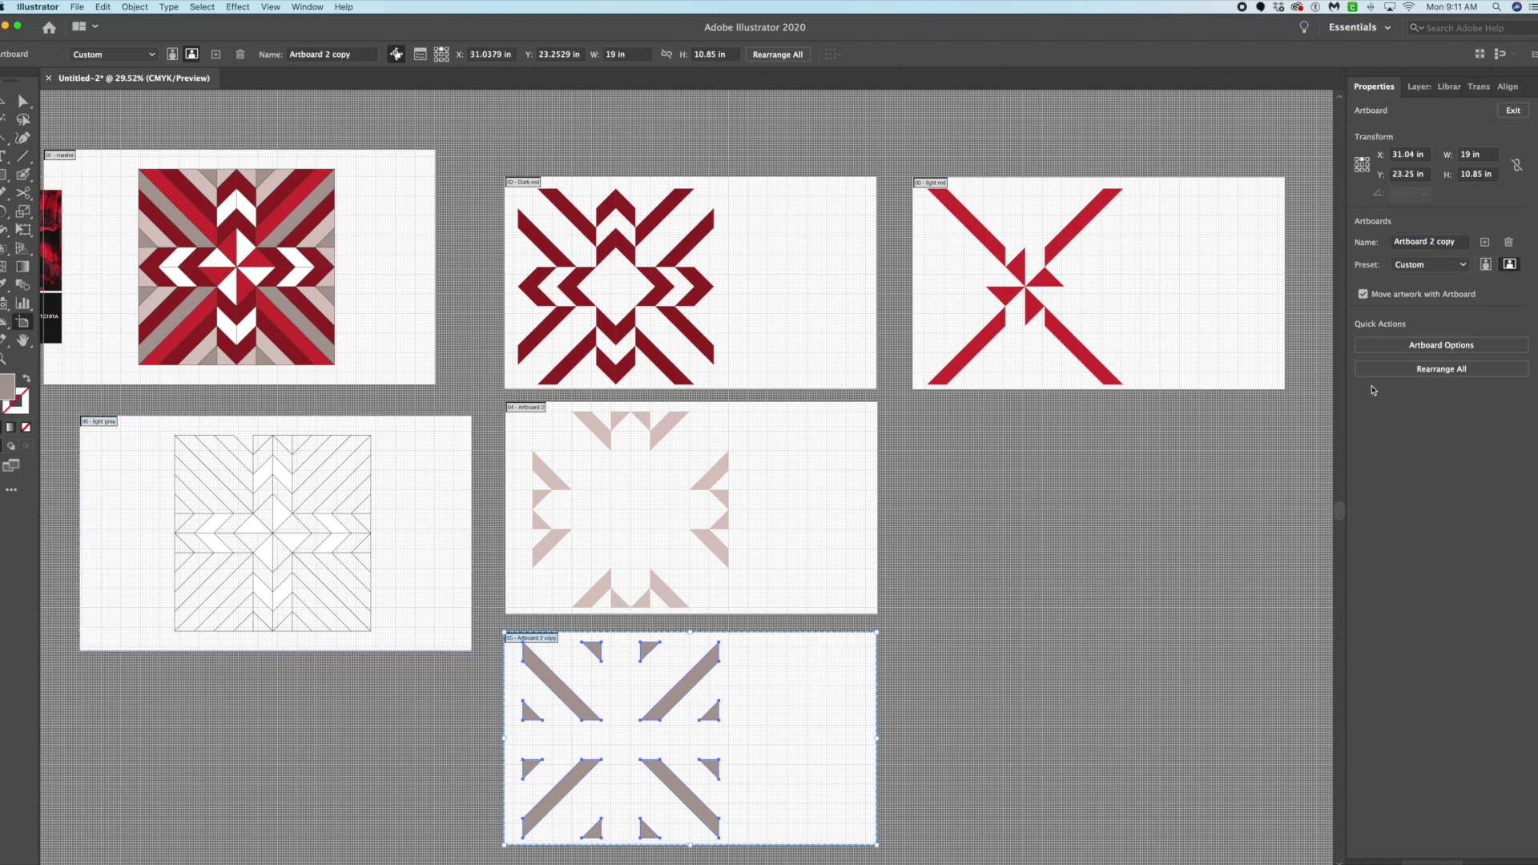
{"action": "left_click_drag", "start_coordinate": [1466, 242], "coordinate": [1346, 246]}
{"action": "type", "text": "dark gray"}
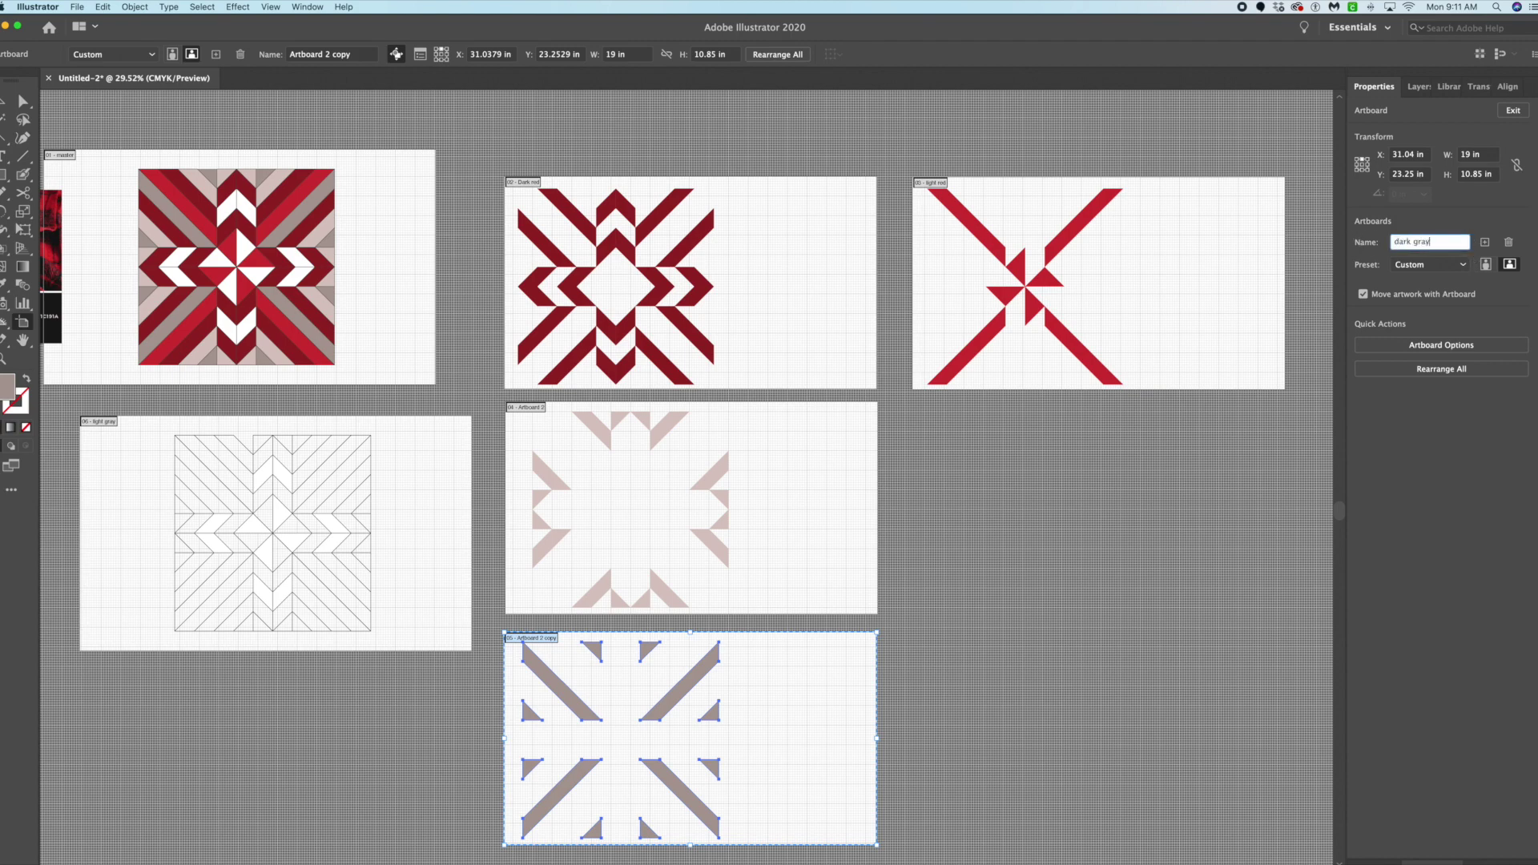
{"action": "key", "text": "Return"}
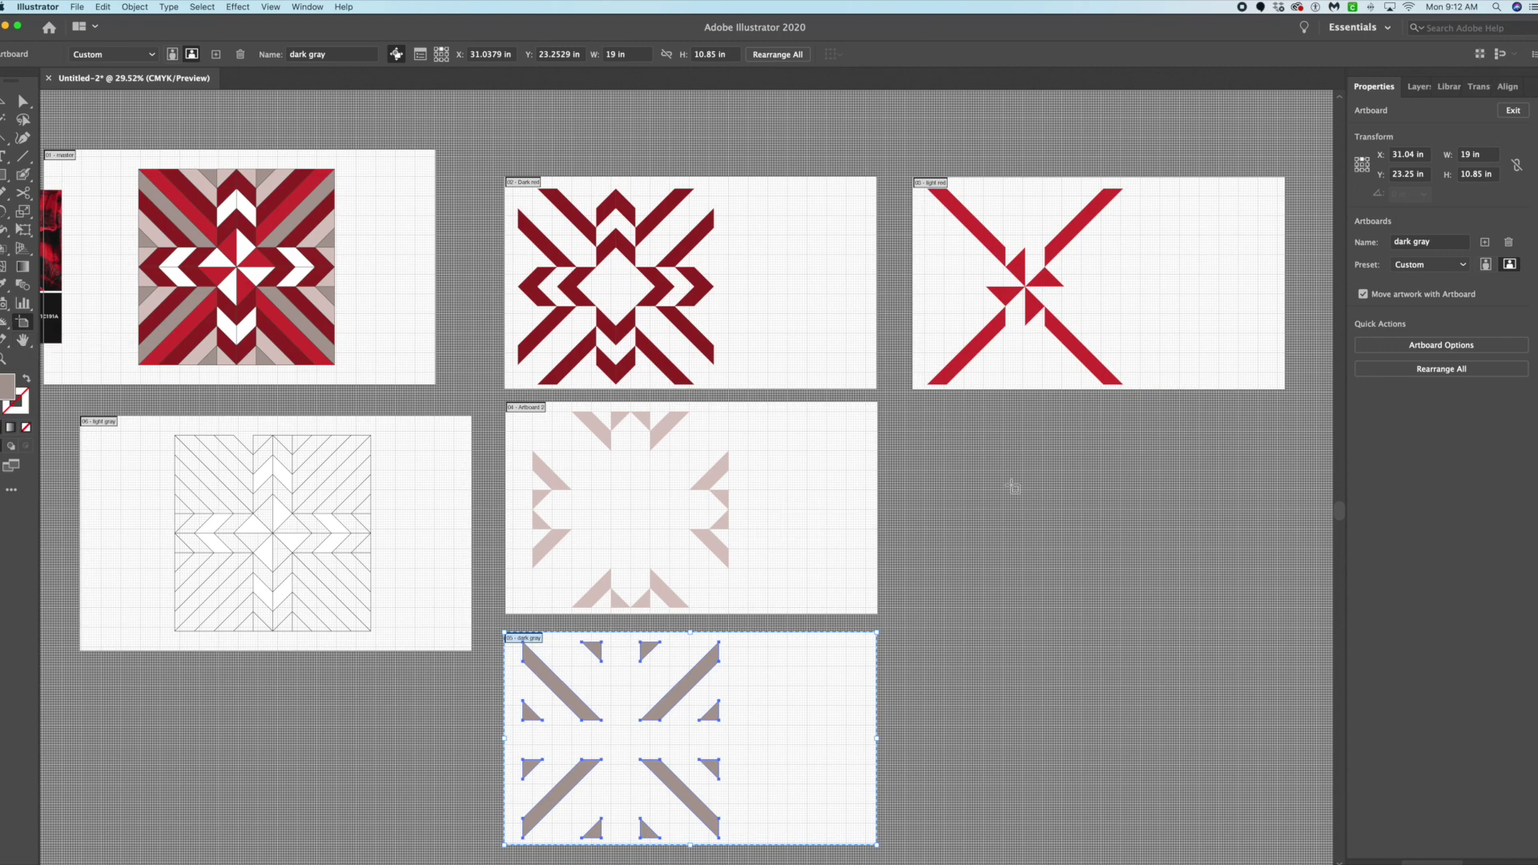
Draw a new artboard below the light red one, size it to 19 × 10.85 in, and leave artboard editing.
{"action": "left_click_drag", "start_coordinate": [917, 410], "coordinate": [1245, 610]}
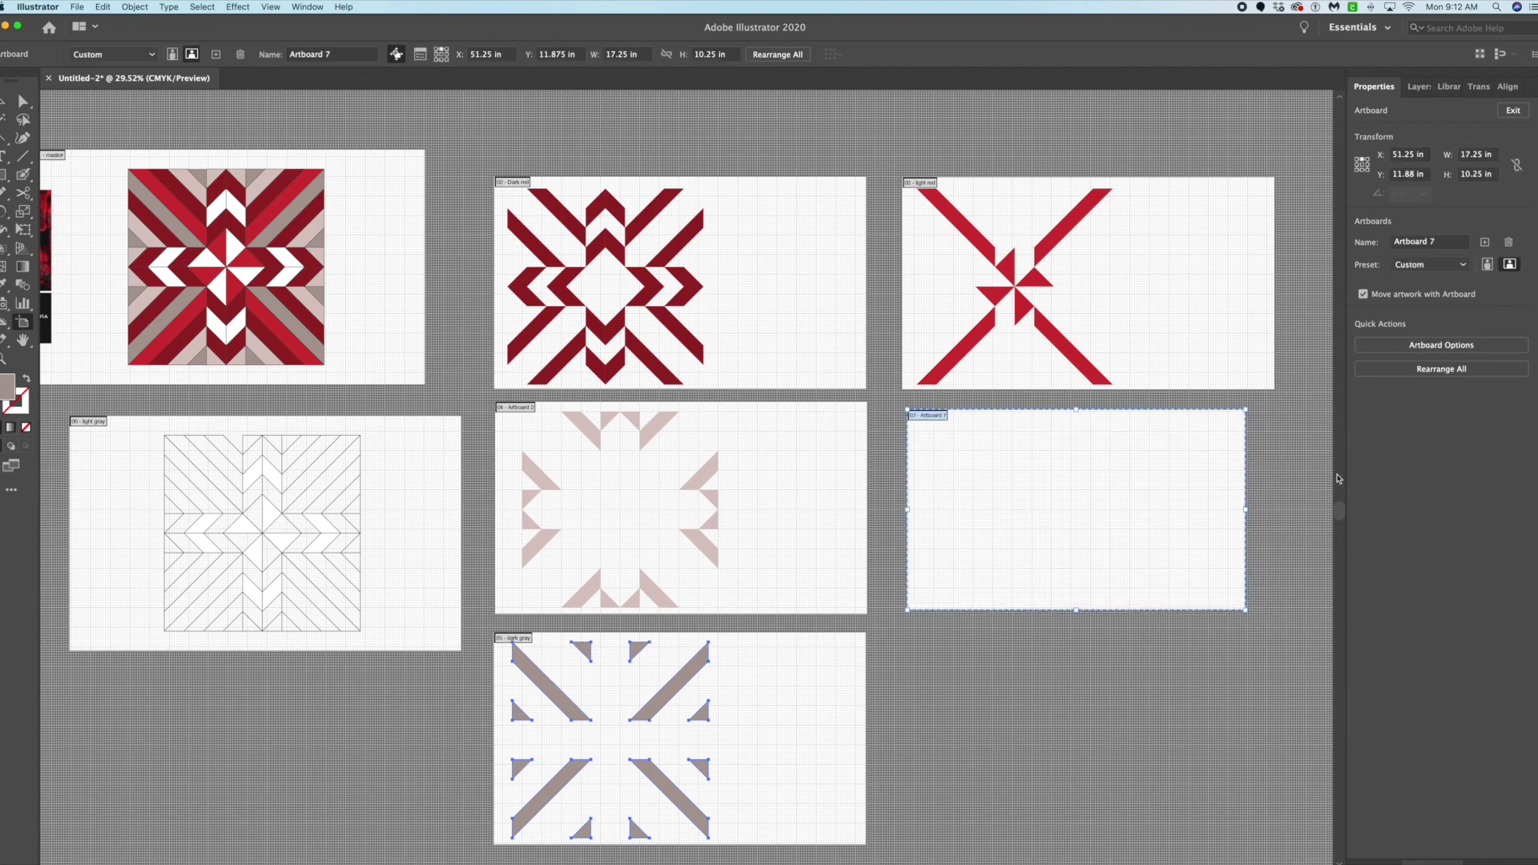
{"action": "left_click", "coordinate": [1492, 153]}
{"action": "type", "text": "19"}
{"action": "key", "text": "Tab"}
{"action": "type", "text": "10"}
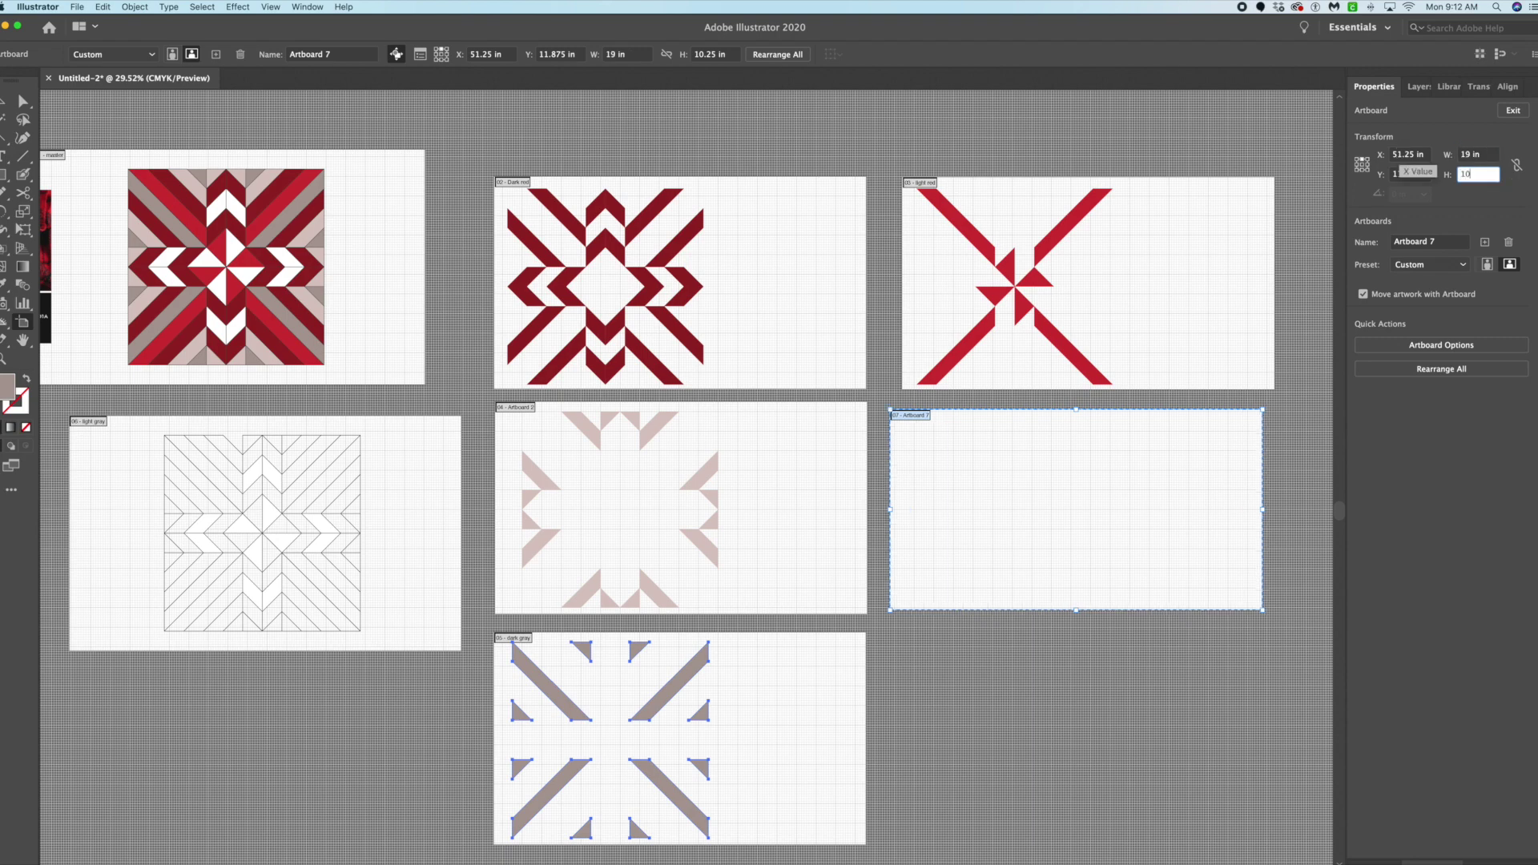
{"action": "key", "text": "Return"}
{"action": "left_click", "coordinate": [4, 101]}
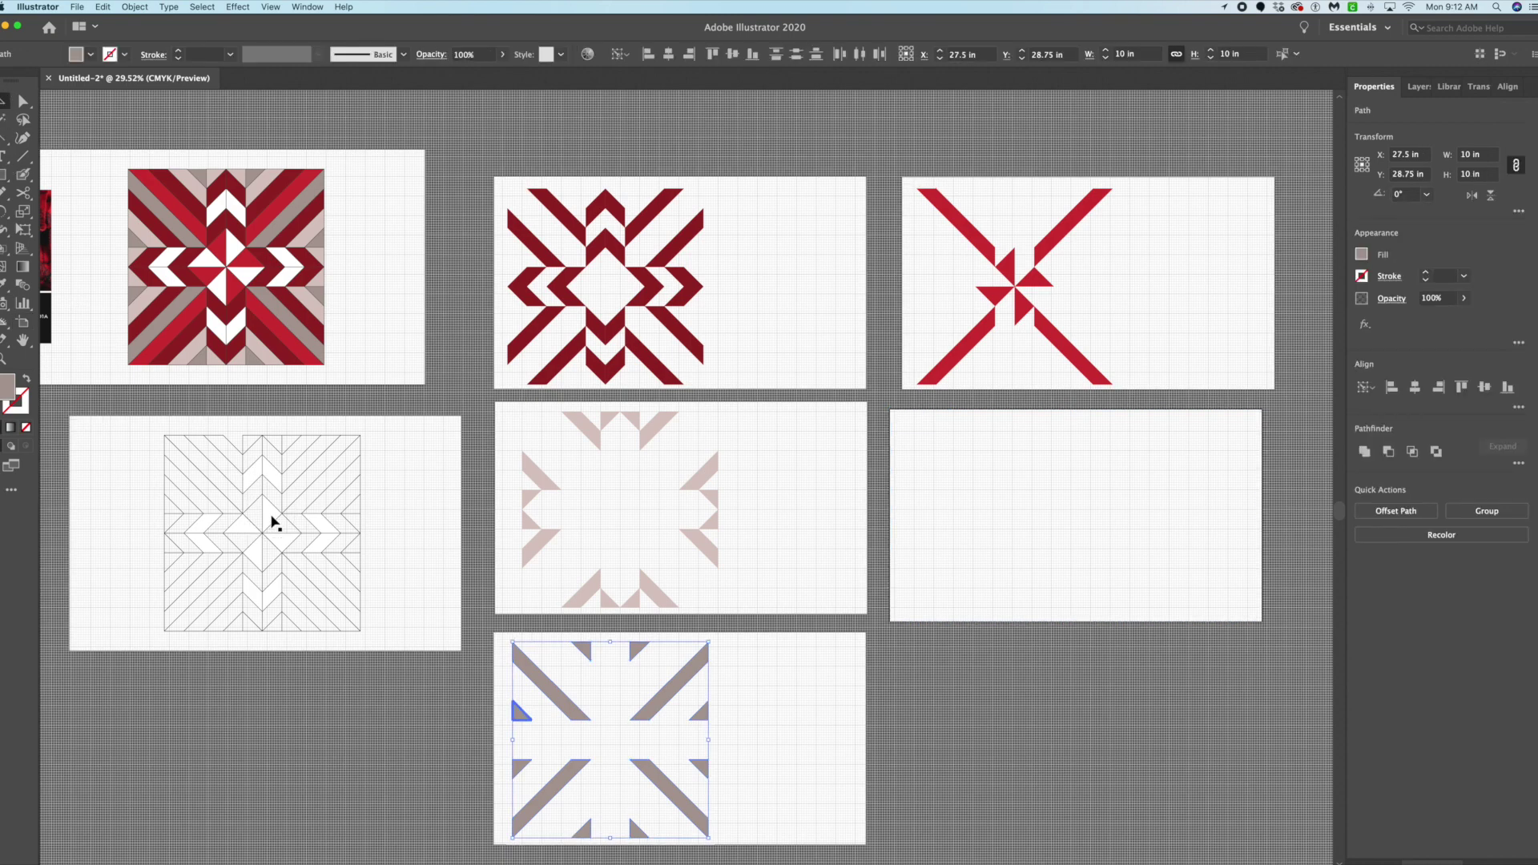
{"action": "left_click", "coordinate": [271, 521]}
{"action": "left_click", "coordinate": [203, 8]}
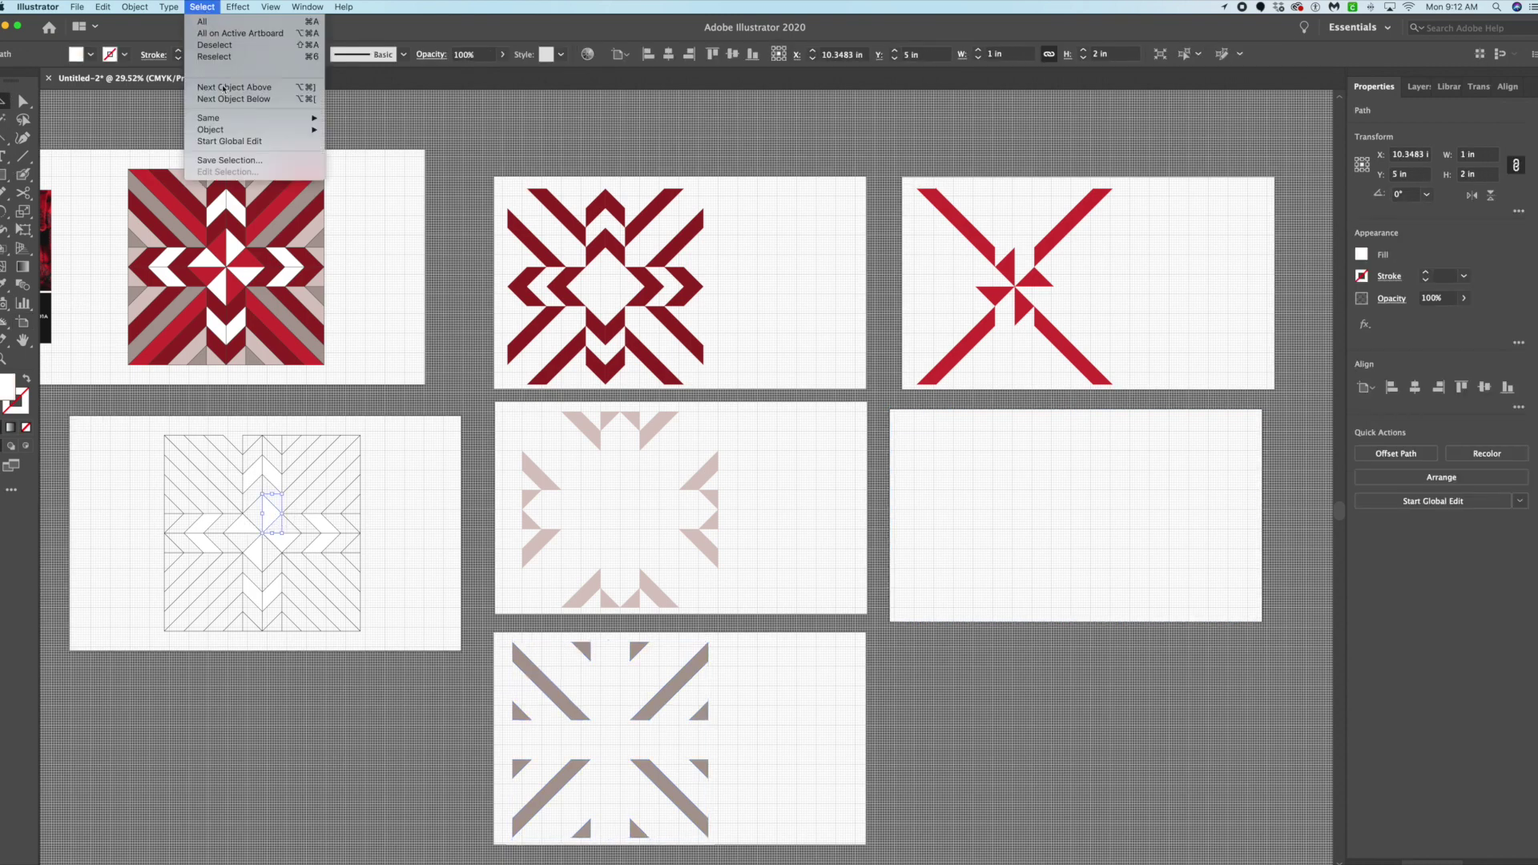
{"action": "mouse_move", "coordinate": [240, 117]}
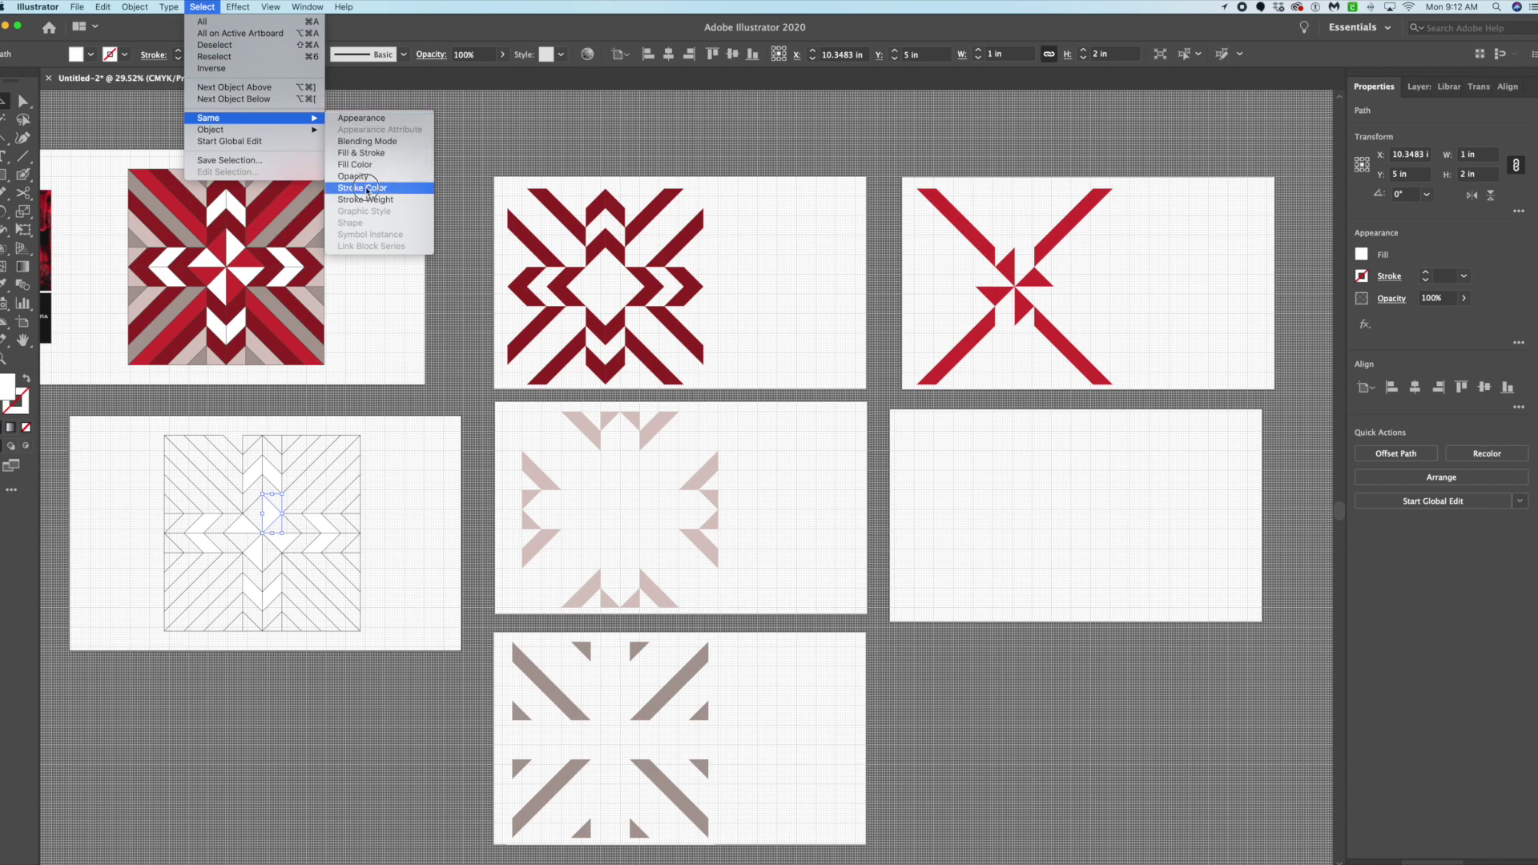
{"action": "left_click", "coordinate": [363, 178]}
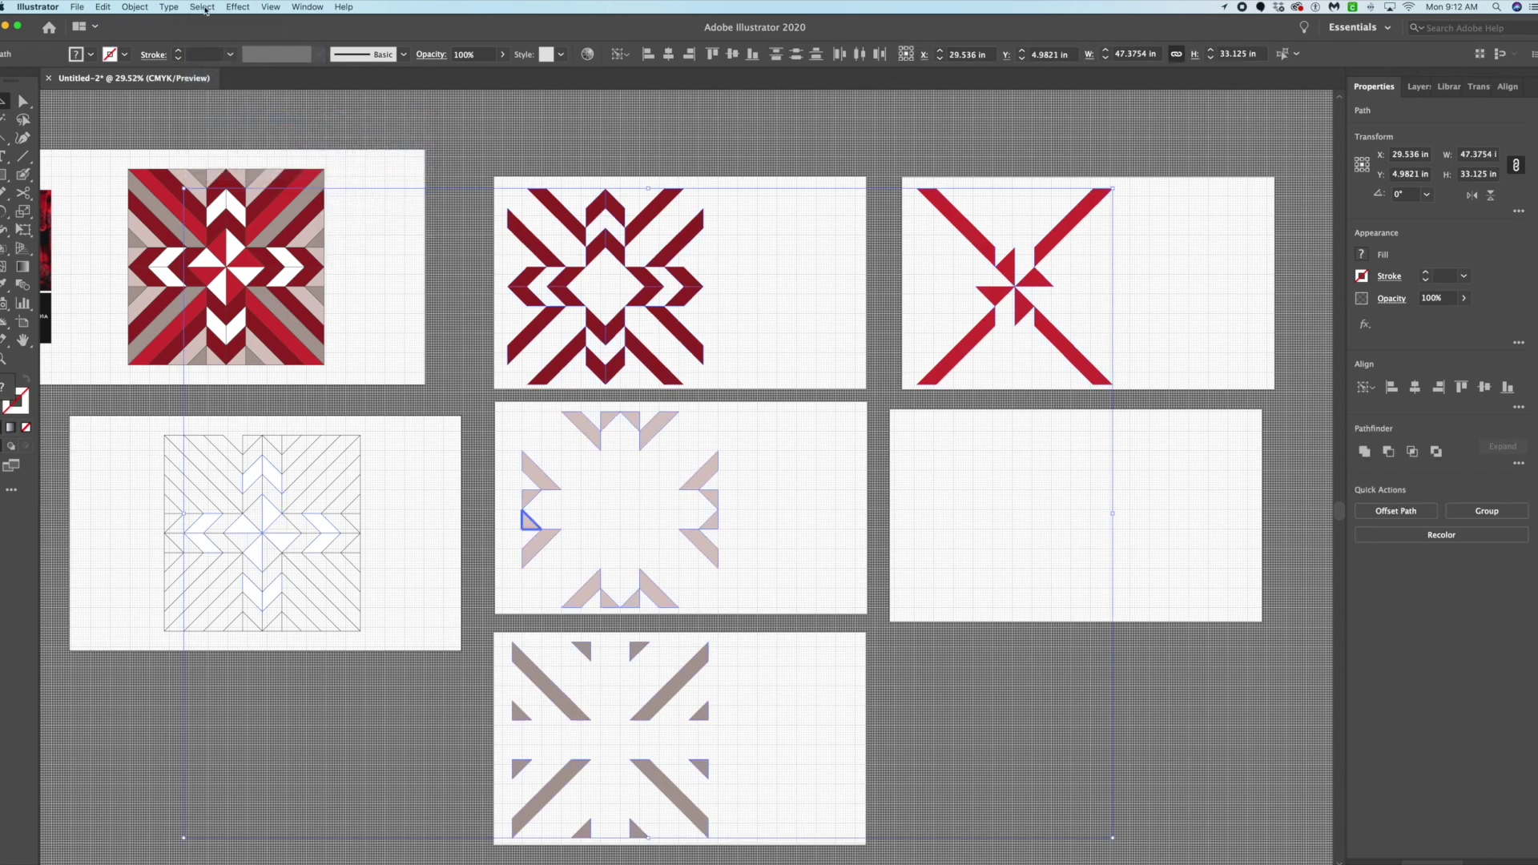
{"action": "left_click", "coordinate": [202, 7]}
{"action": "left_click", "coordinate": [469, 132]}
{"action": "left_click", "coordinate": [463, 150]}
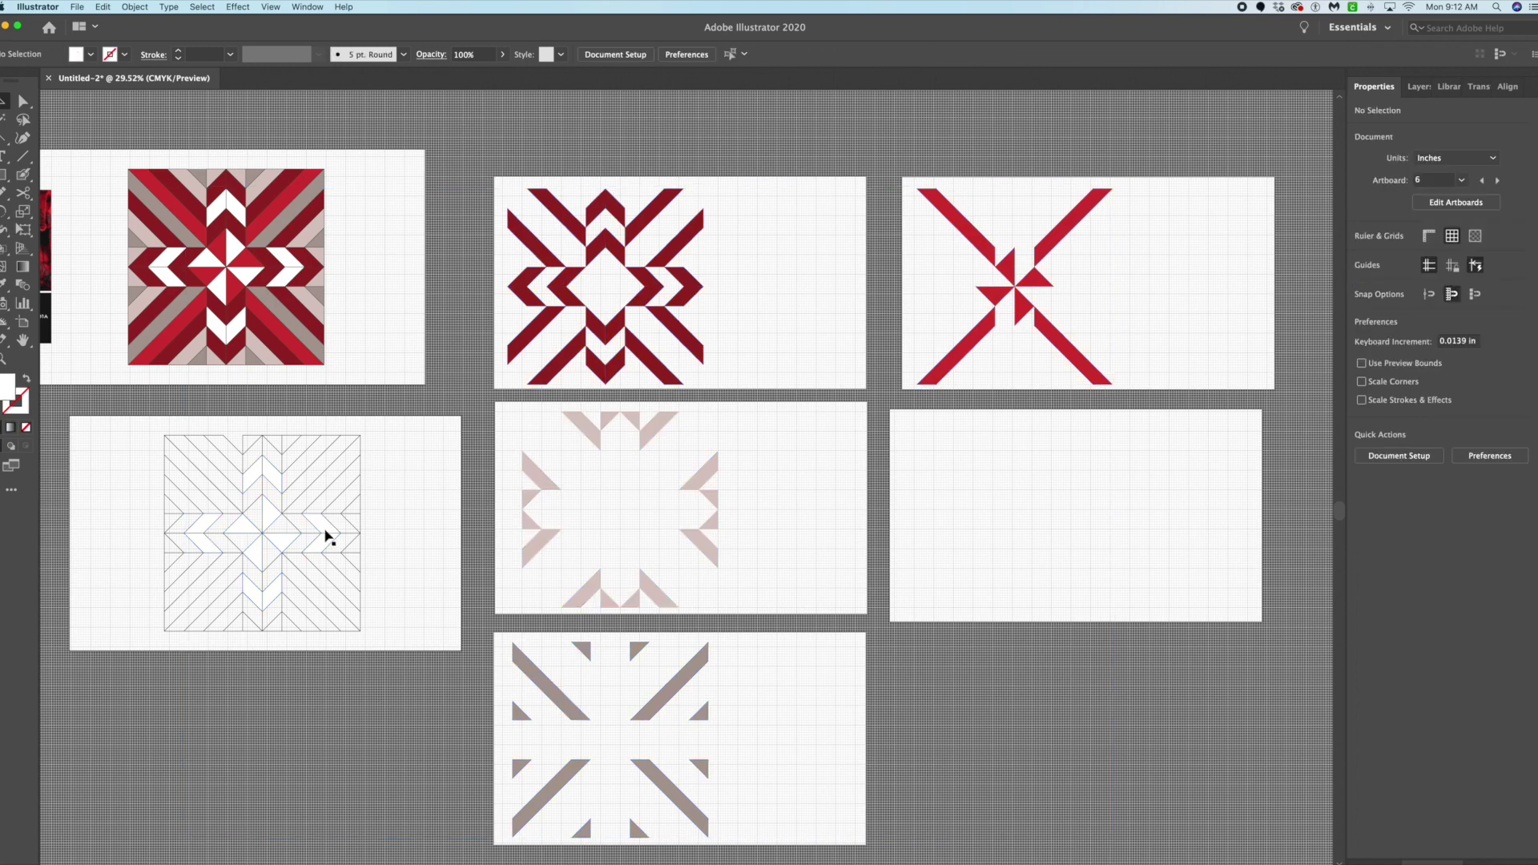
Select the white shapes of the copied pattern by matching fill color and move them onto the new blank artboard.
{"action": "left_click", "coordinate": [326, 533]}
{"action": "left_click", "coordinate": [202, 7]}
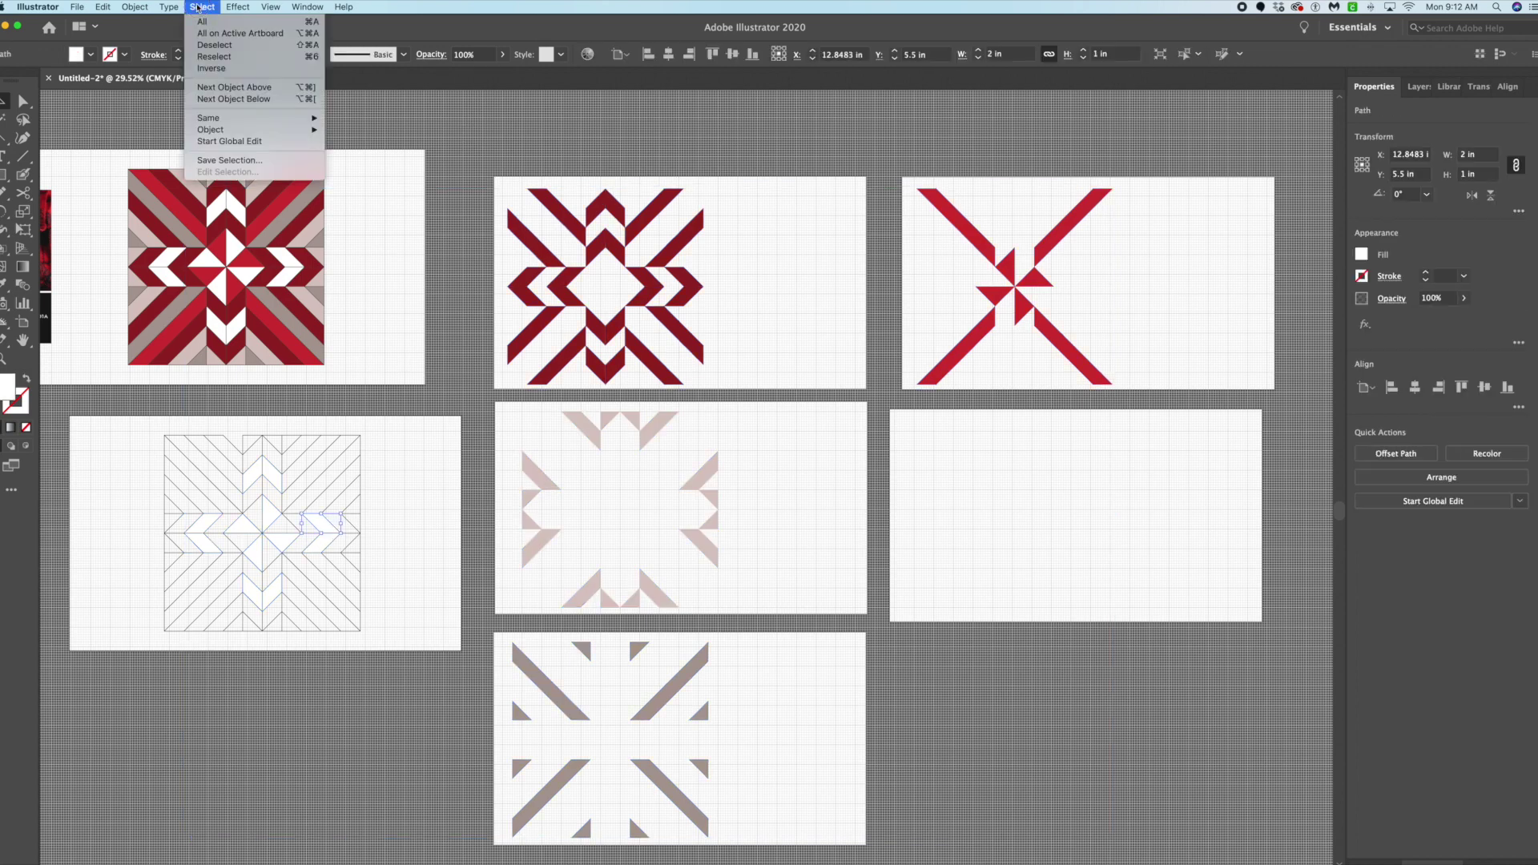
{"action": "mouse_move", "coordinate": [222, 119]}
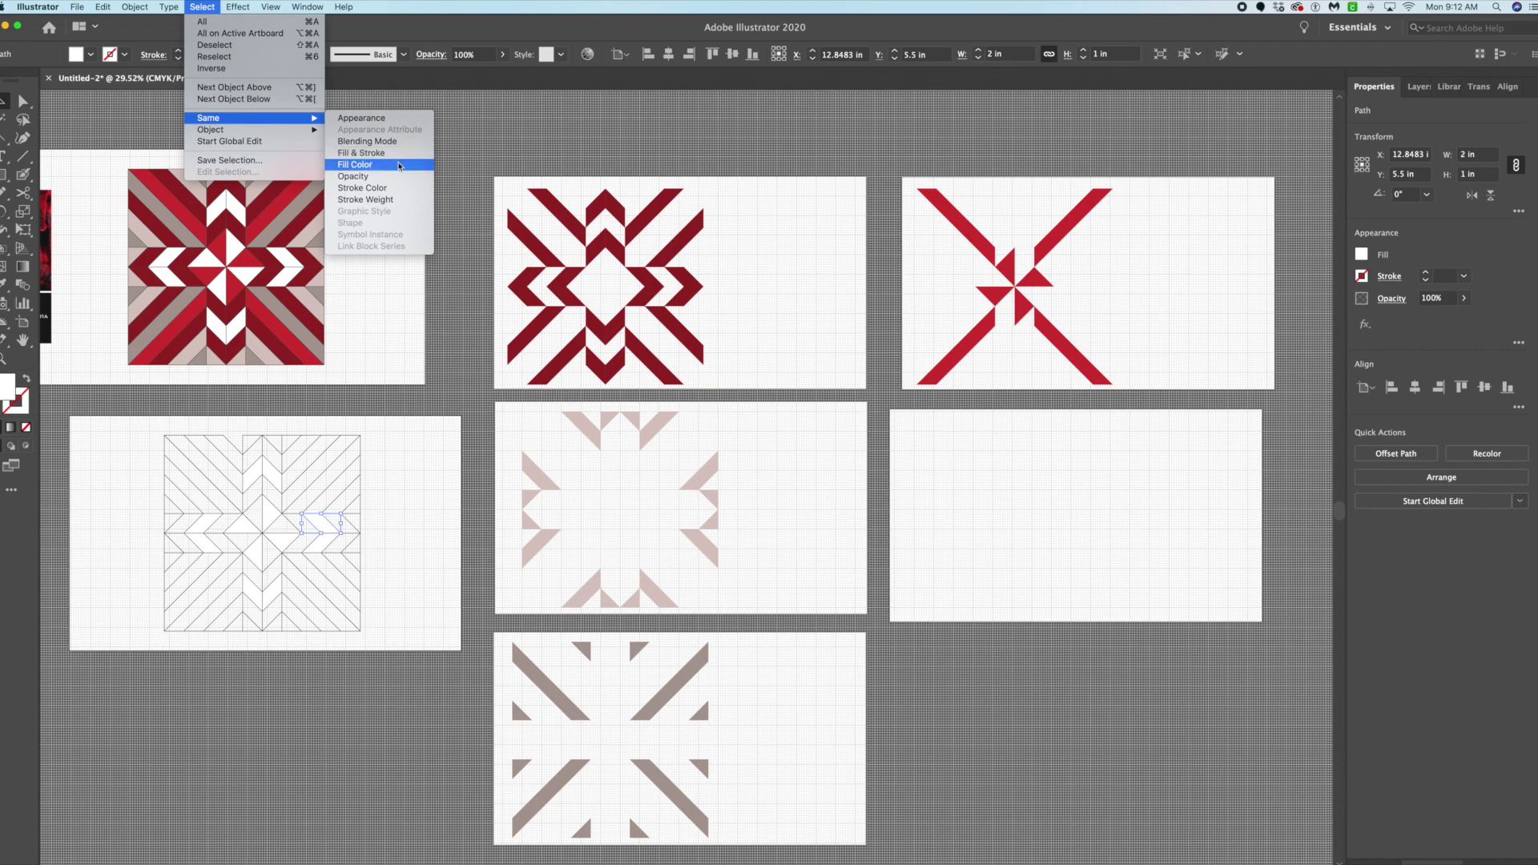
{"action": "left_click", "coordinate": [355, 165]}
{"action": "left_click_drag", "start_coordinate": [323, 531], "coordinate": [1036, 503]}
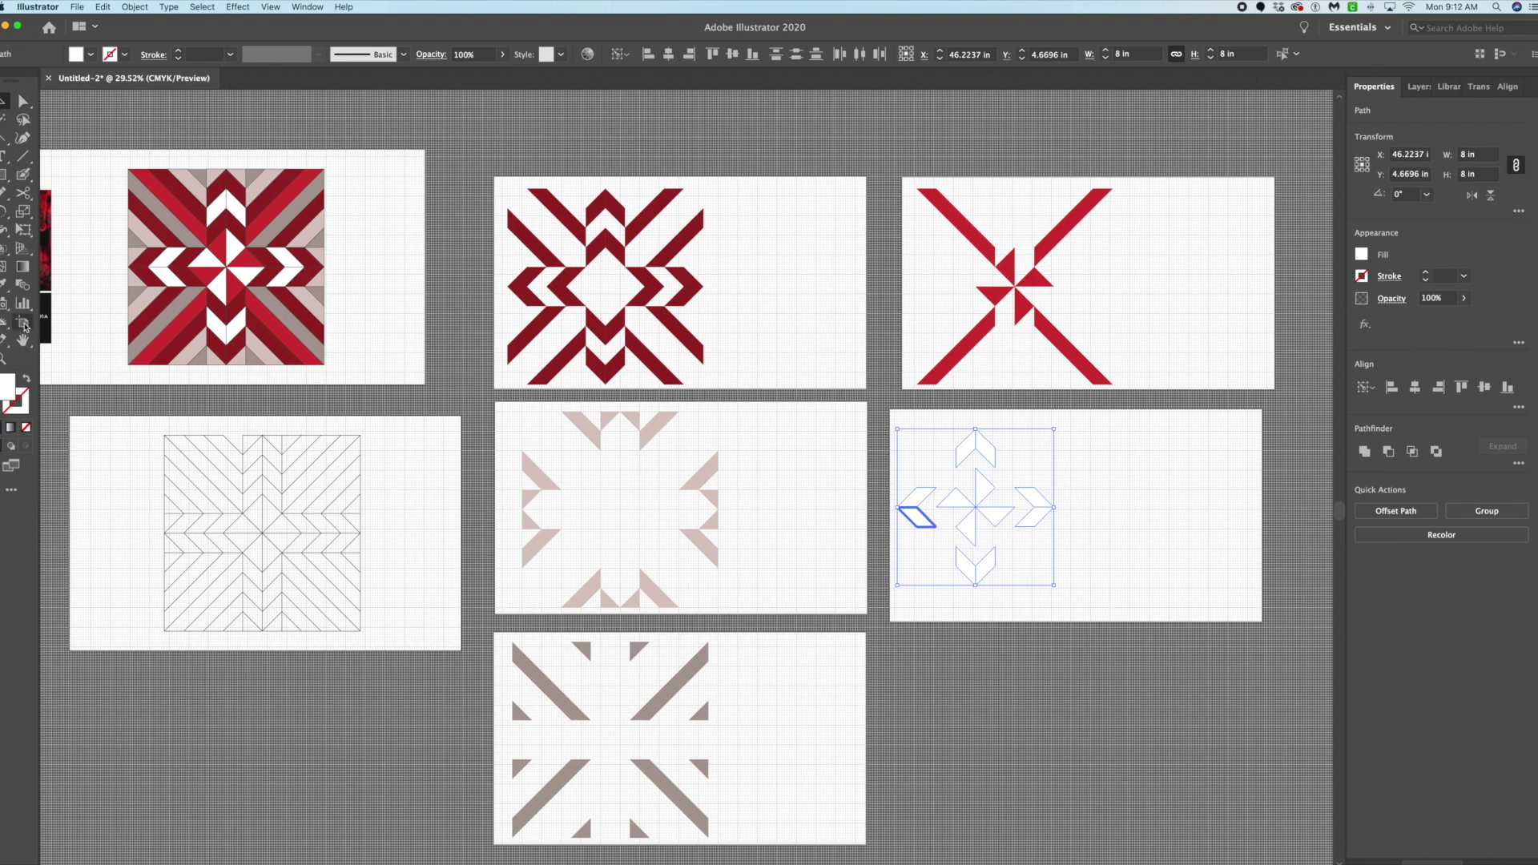
Rename the artboard holding the separated white shapes as "white".
{"action": "left_click", "coordinate": [24, 325]}
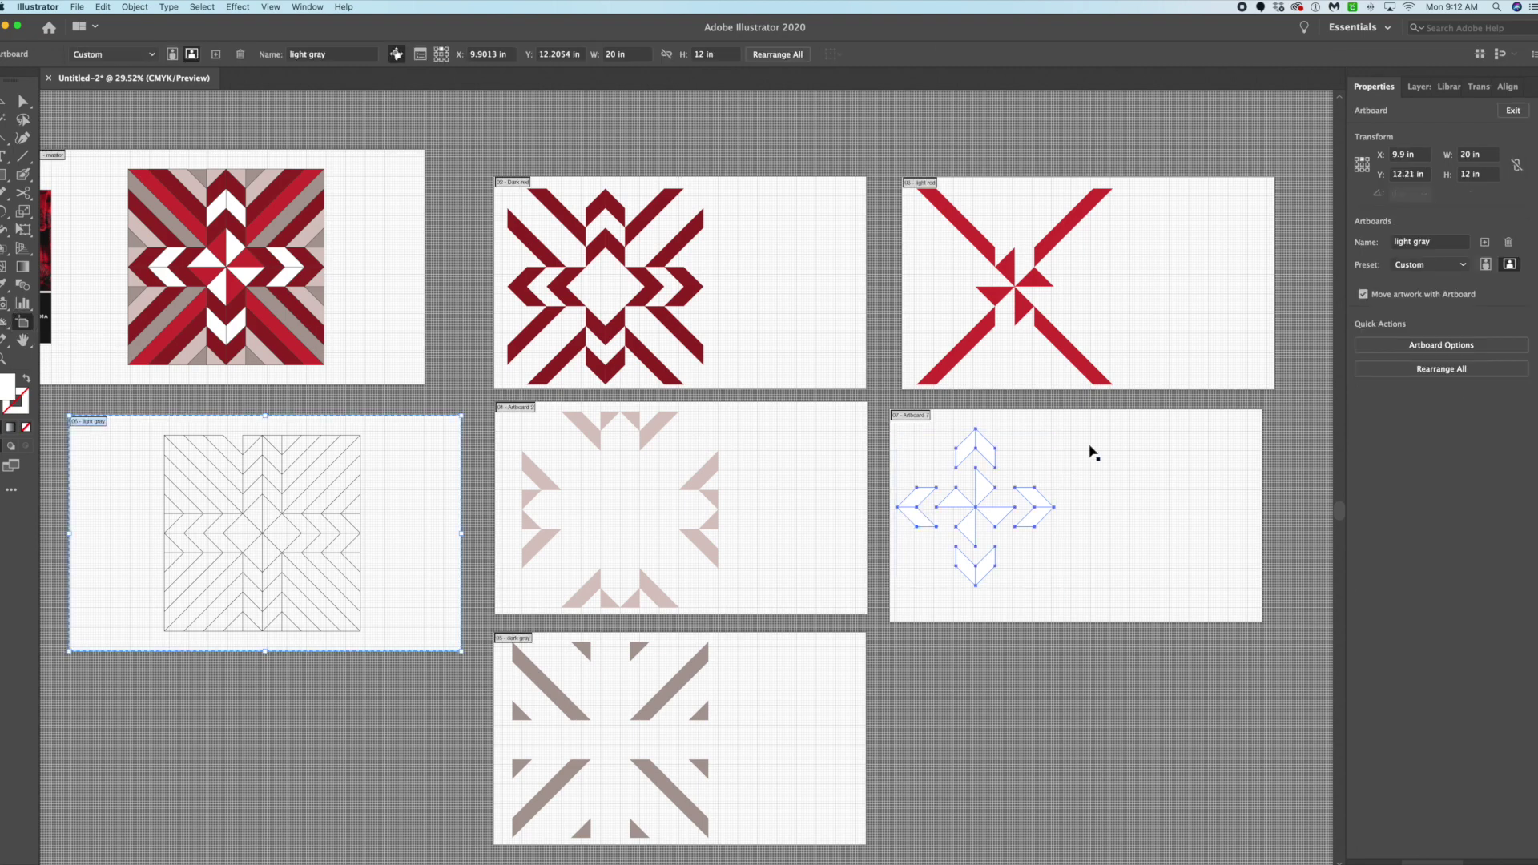
{"action": "left_click", "coordinate": [1125, 450]}
{"action": "left_click", "coordinate": [1450, 241]}
{"action": "left_click_drag", "start_coordinate": [1450, 241], "coordinate": [1327, 242]}
{"action": "type", "text": "white"}
{"action": "key", "text": "Return"}
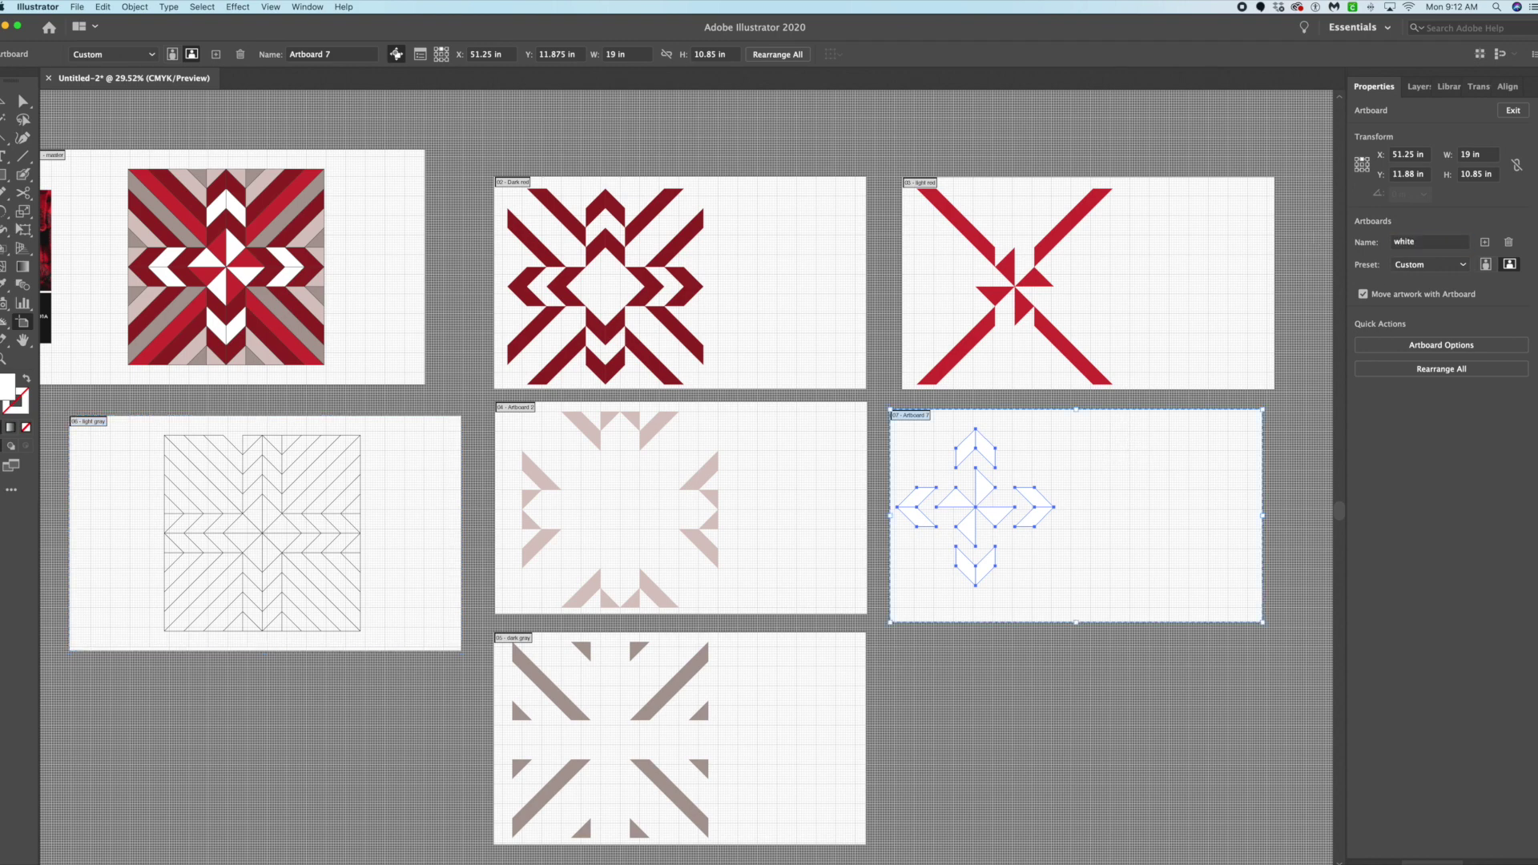
Delete the leftover artboard around the uncoloured line pattern, and delete the line pattern itself.
{"action": "scroll", "coordinate": [929, 573], "scroll_direction": "down", "scroll_amount": 3}
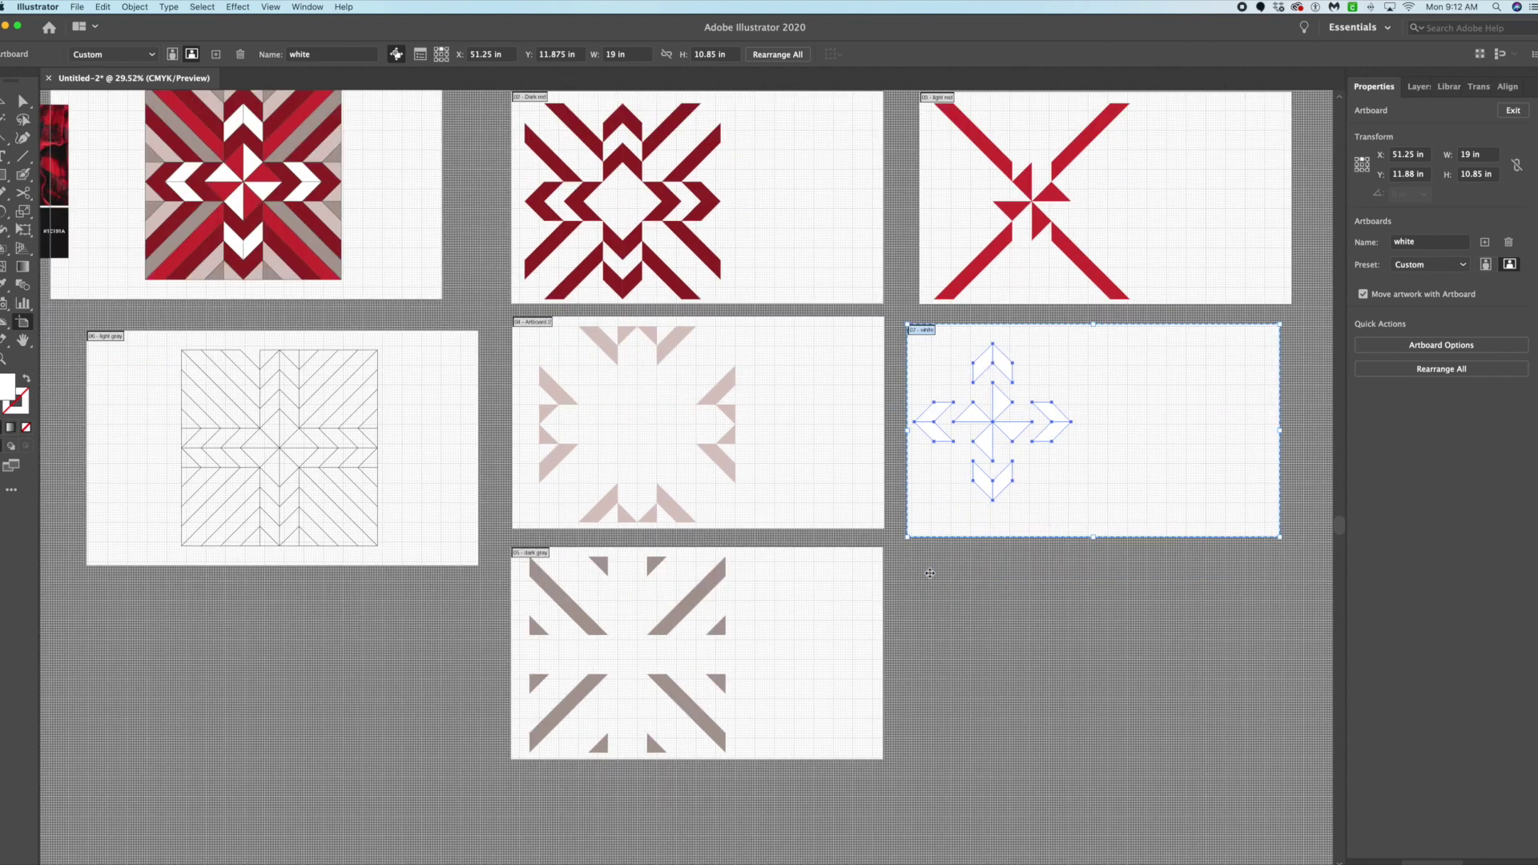
{"action": "left_click", "coordinate": [824, 410]}
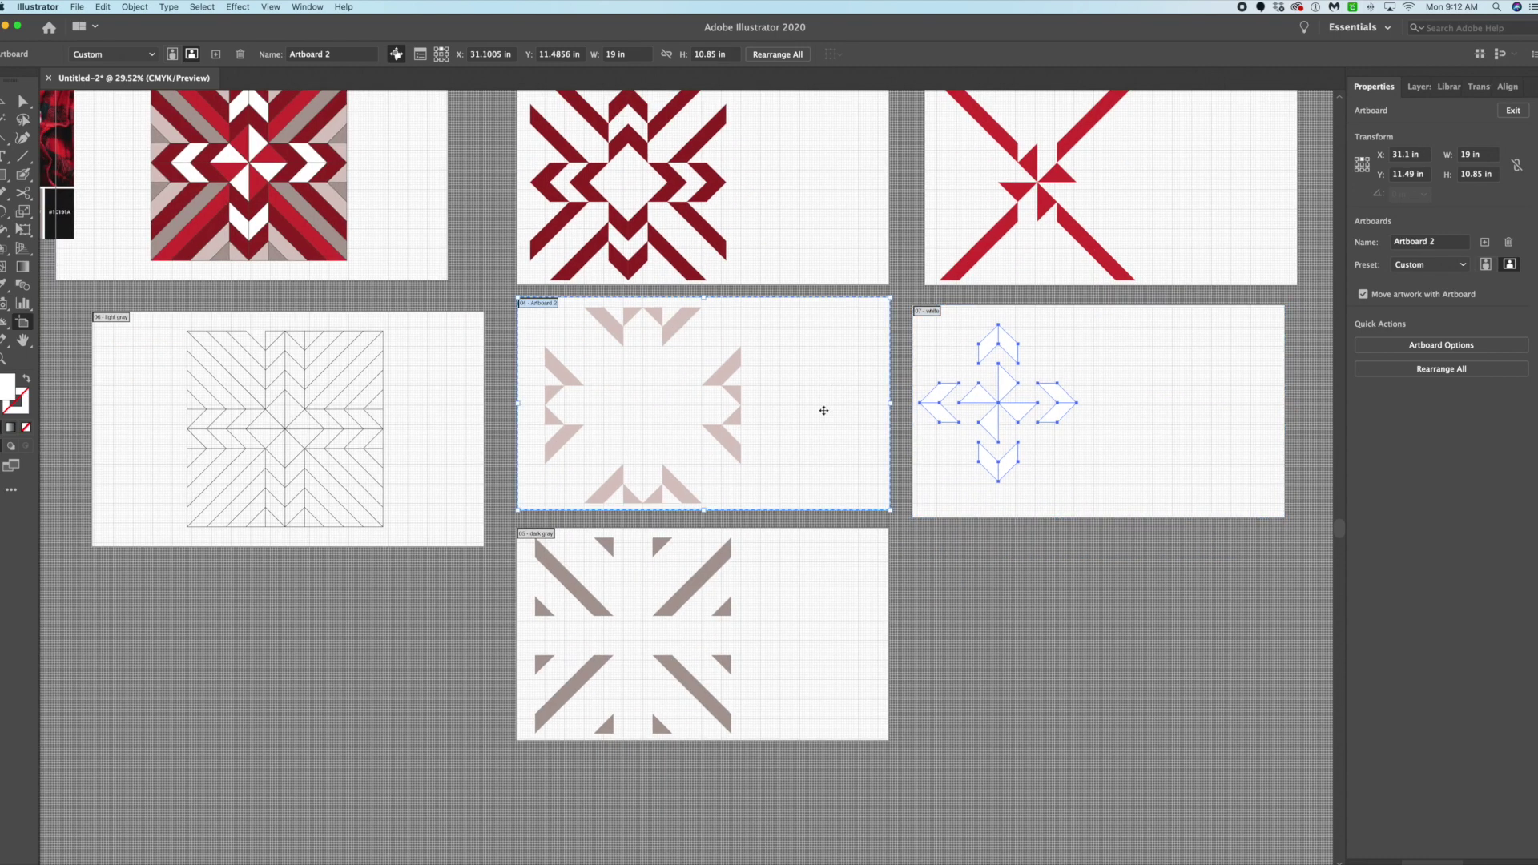
{"action": "left_click", "coordinate": [390, 435]}
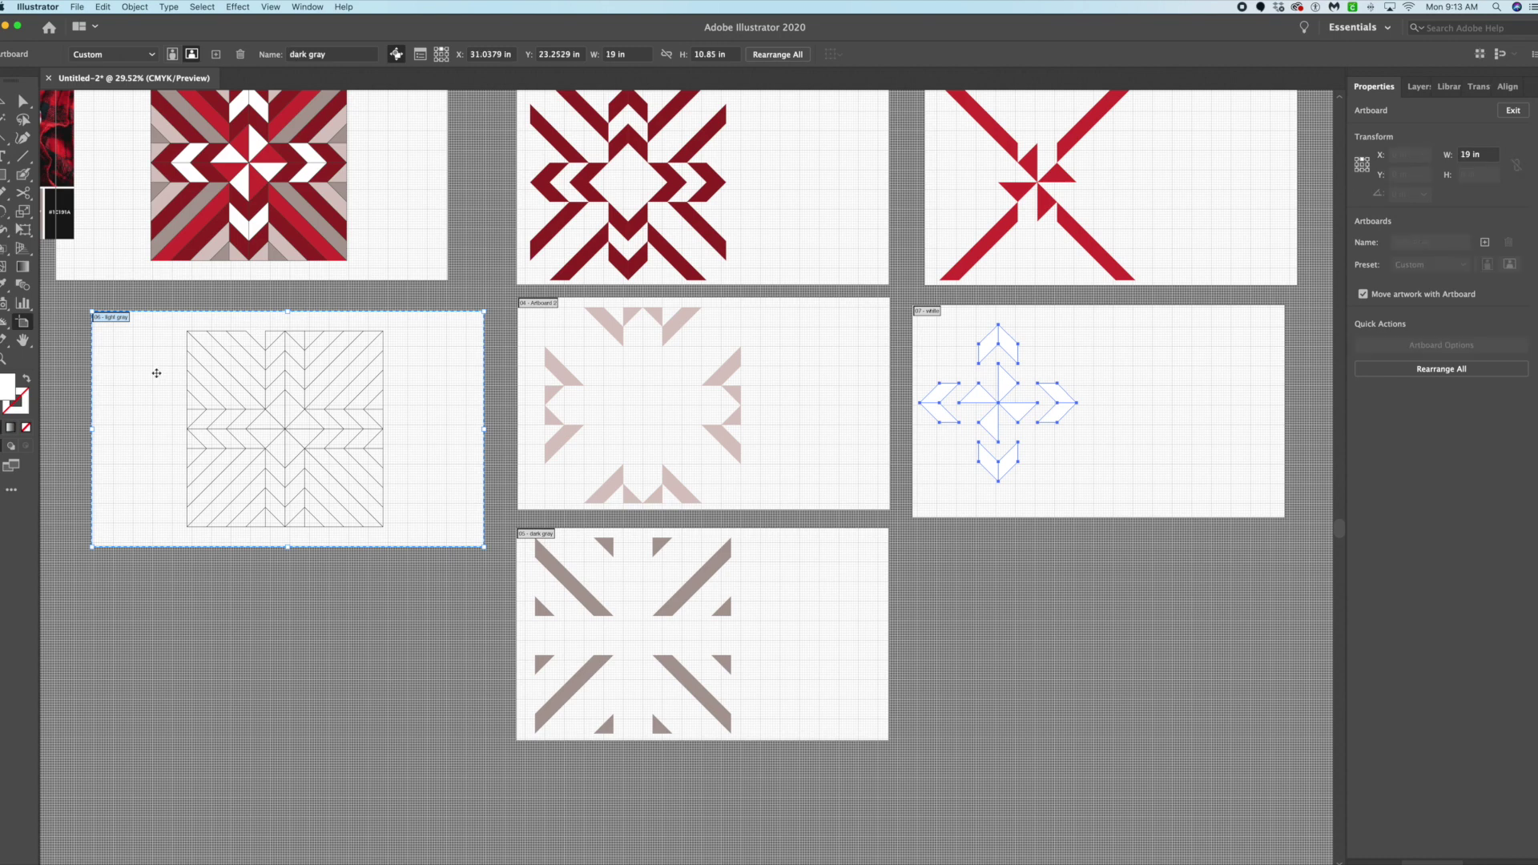
{"action": "key", "text": "Delete"}
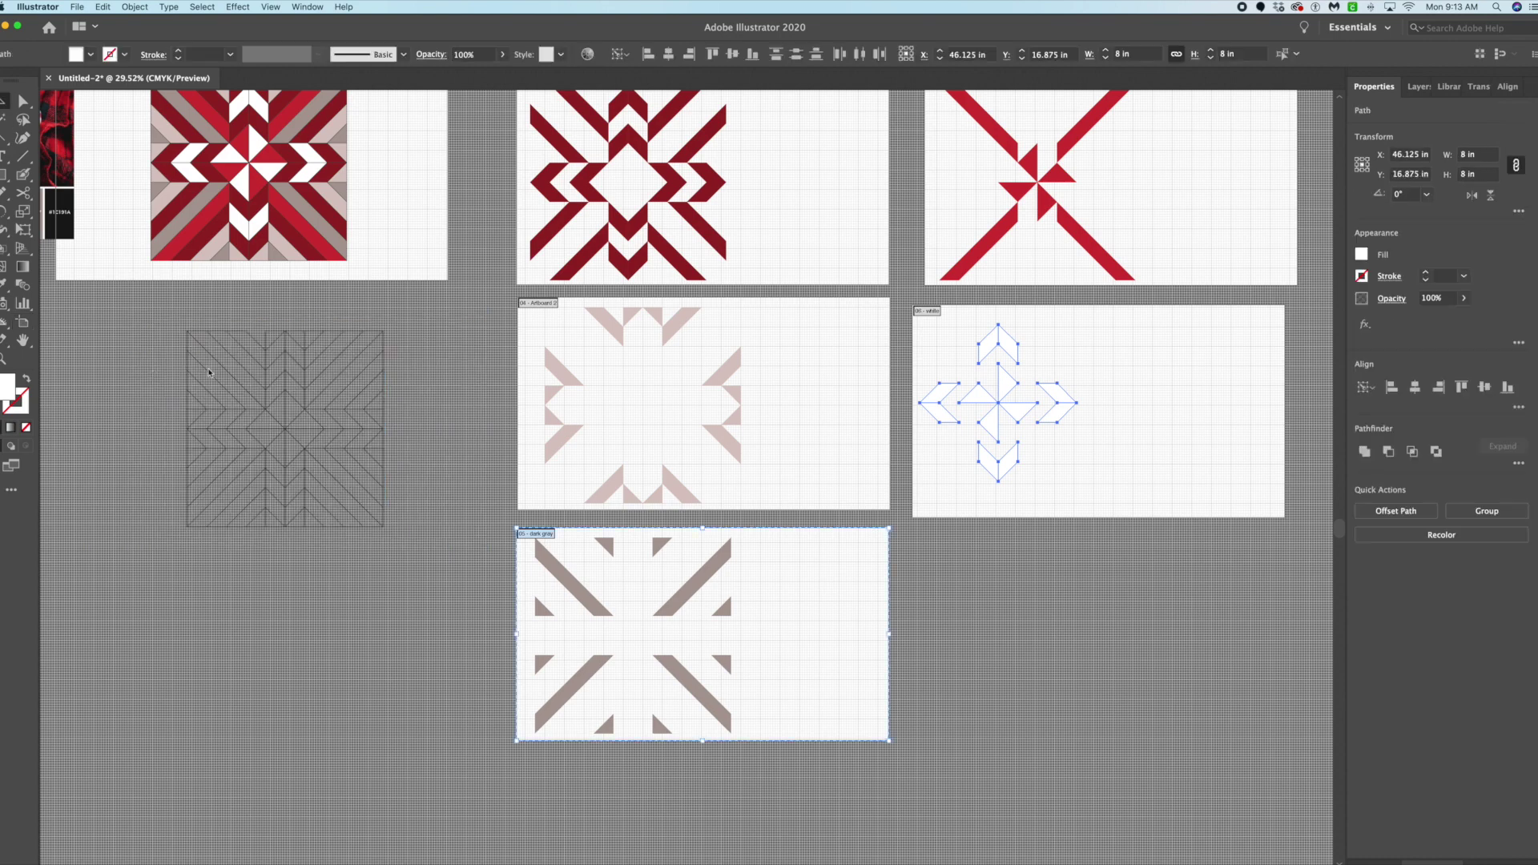
{"action": "key", "text": "Escape"}
{"action": "left_click_drag", "start_coordinate": [404, 544], "coordinate": [384, 529]}
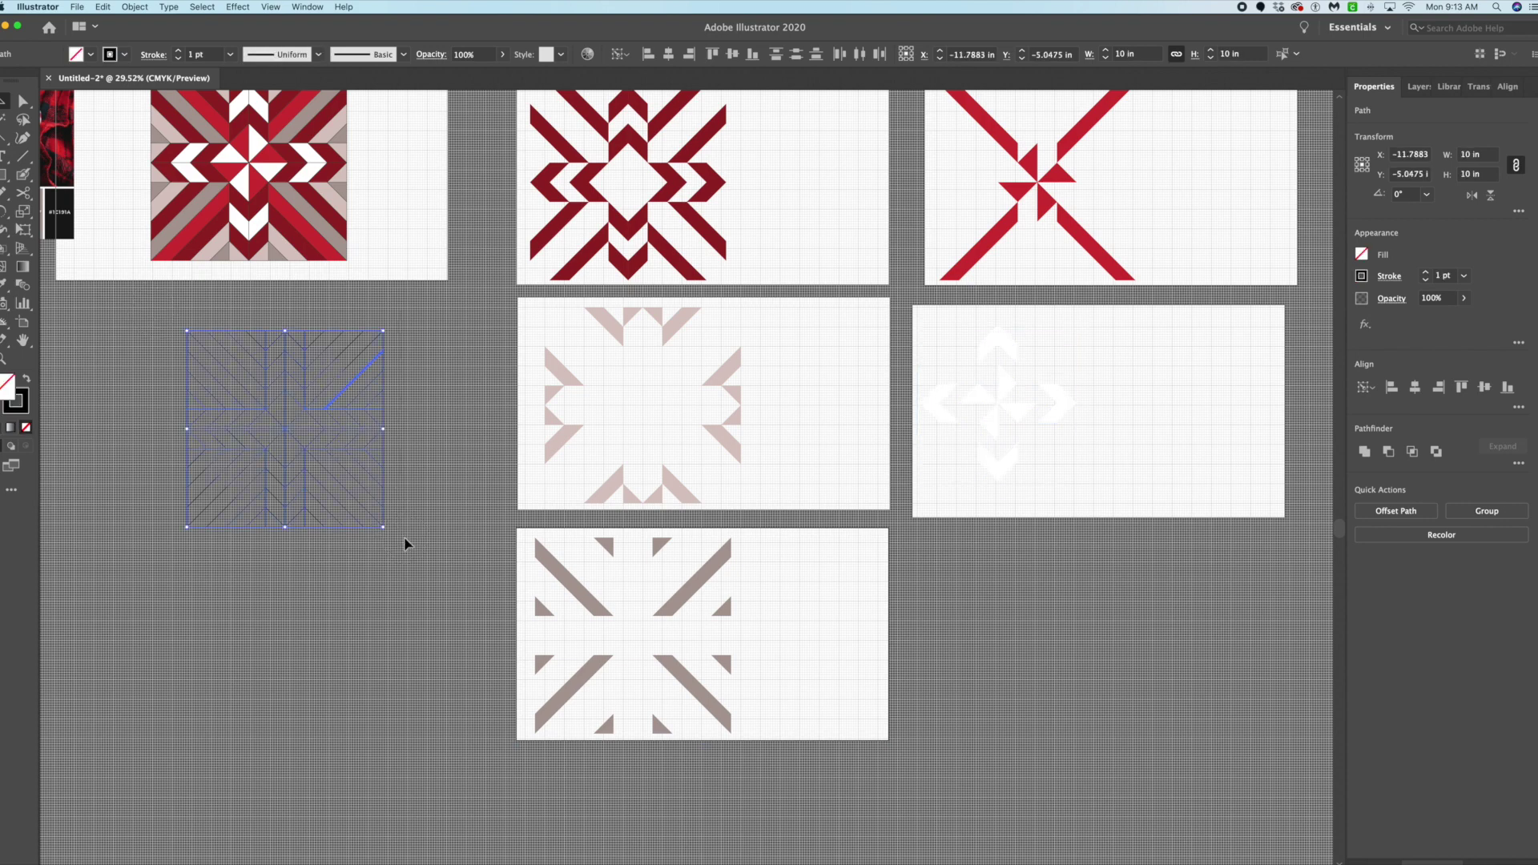
{"action": "key", "text": "Delete"}
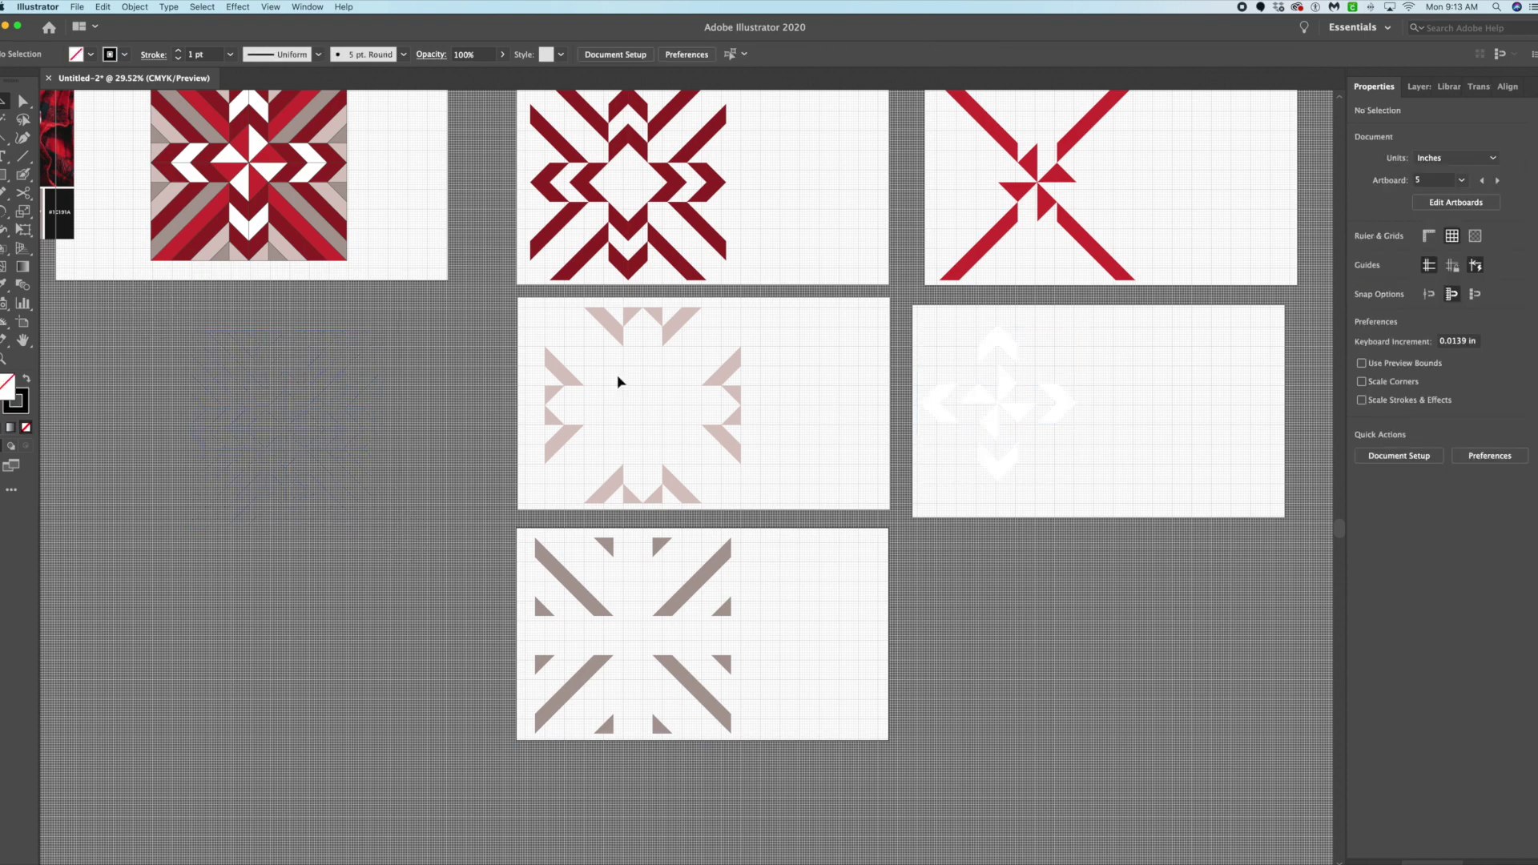
Rename the artboard holding the separated light gray shapes as "light gray" and leave artboard editing.
{"action": "left_click", "coordinate": [24, 323]}
{"action": "left_click", "coordinate": [809, 407]}
{"action": "left_click", "coordinate": [1422, 242]}
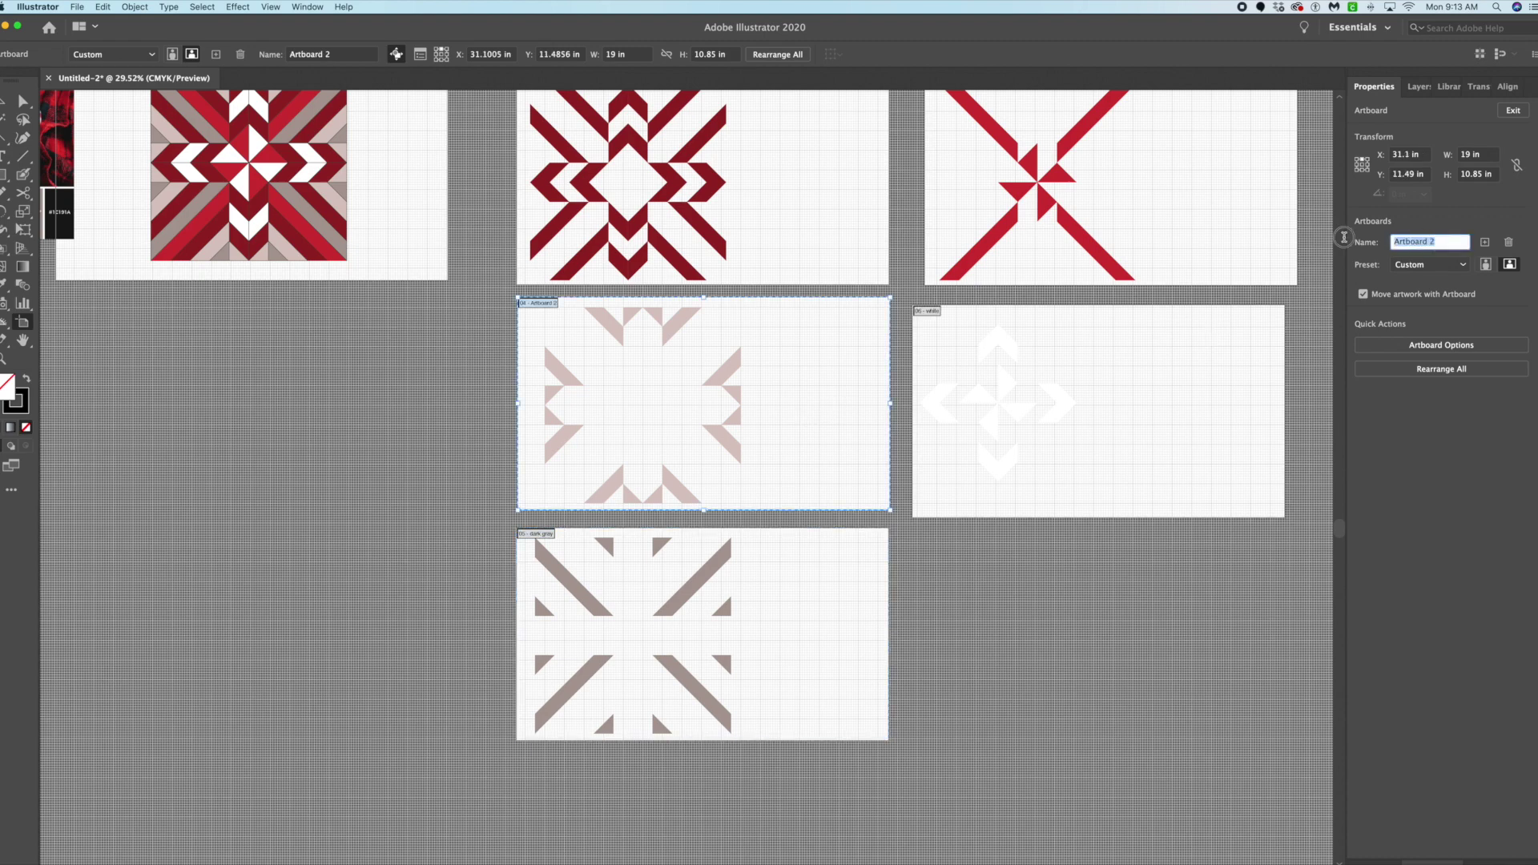
{"action": "key", "text": "BackSpace"}
{"action": "type", "text": "light grea"}
{"action": "key", "text": "Return"}
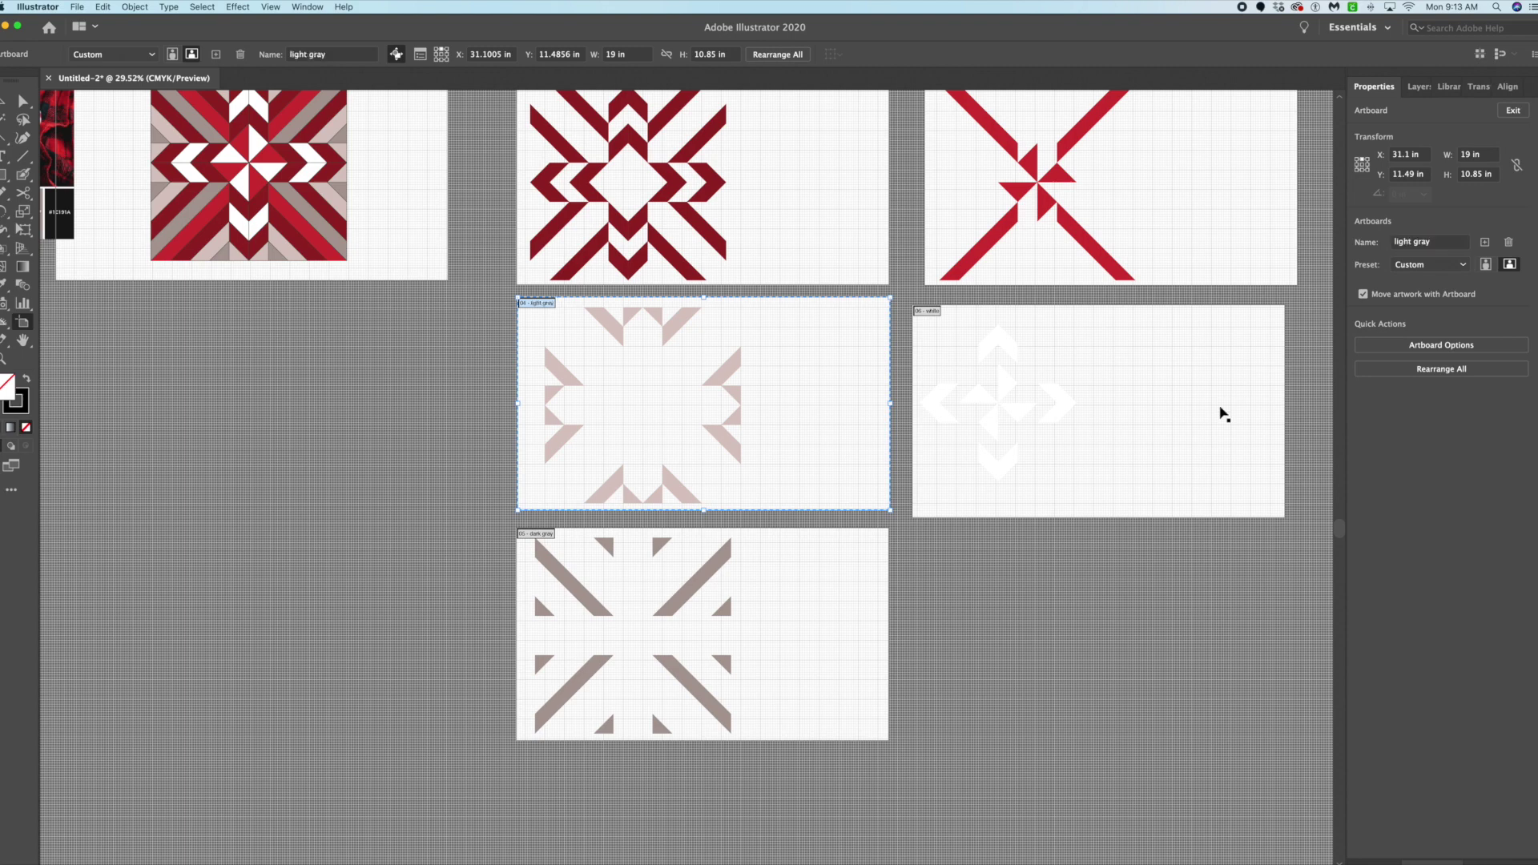
{"action": "scroll", "coordinate": [1223, 414], "scroll_direction": "up", "scroll_amount": 3}
{"action": "scroll", "coordinate": [1223, 414], "scroll_direction": "right", "scroll_amount": 1}
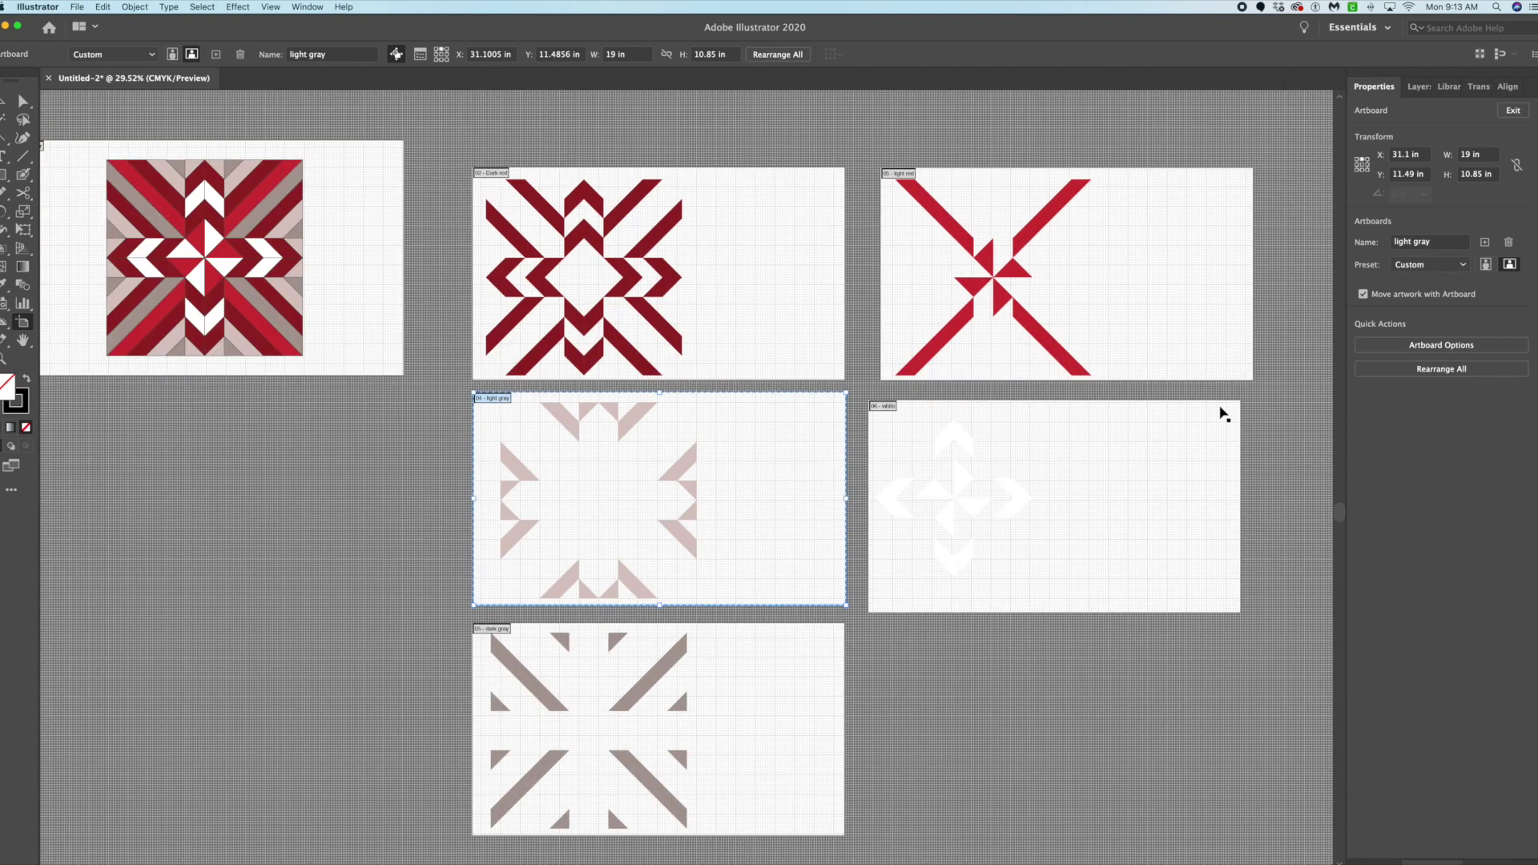
{"action": "scroll", "coordinate": [1219, 412], "scroll_direction": "down", "scroll_amount": 2}
{"action": "scroll", "coordinate": [1219, 411], "scroll_direction": "right", "scroll_amount": 1}
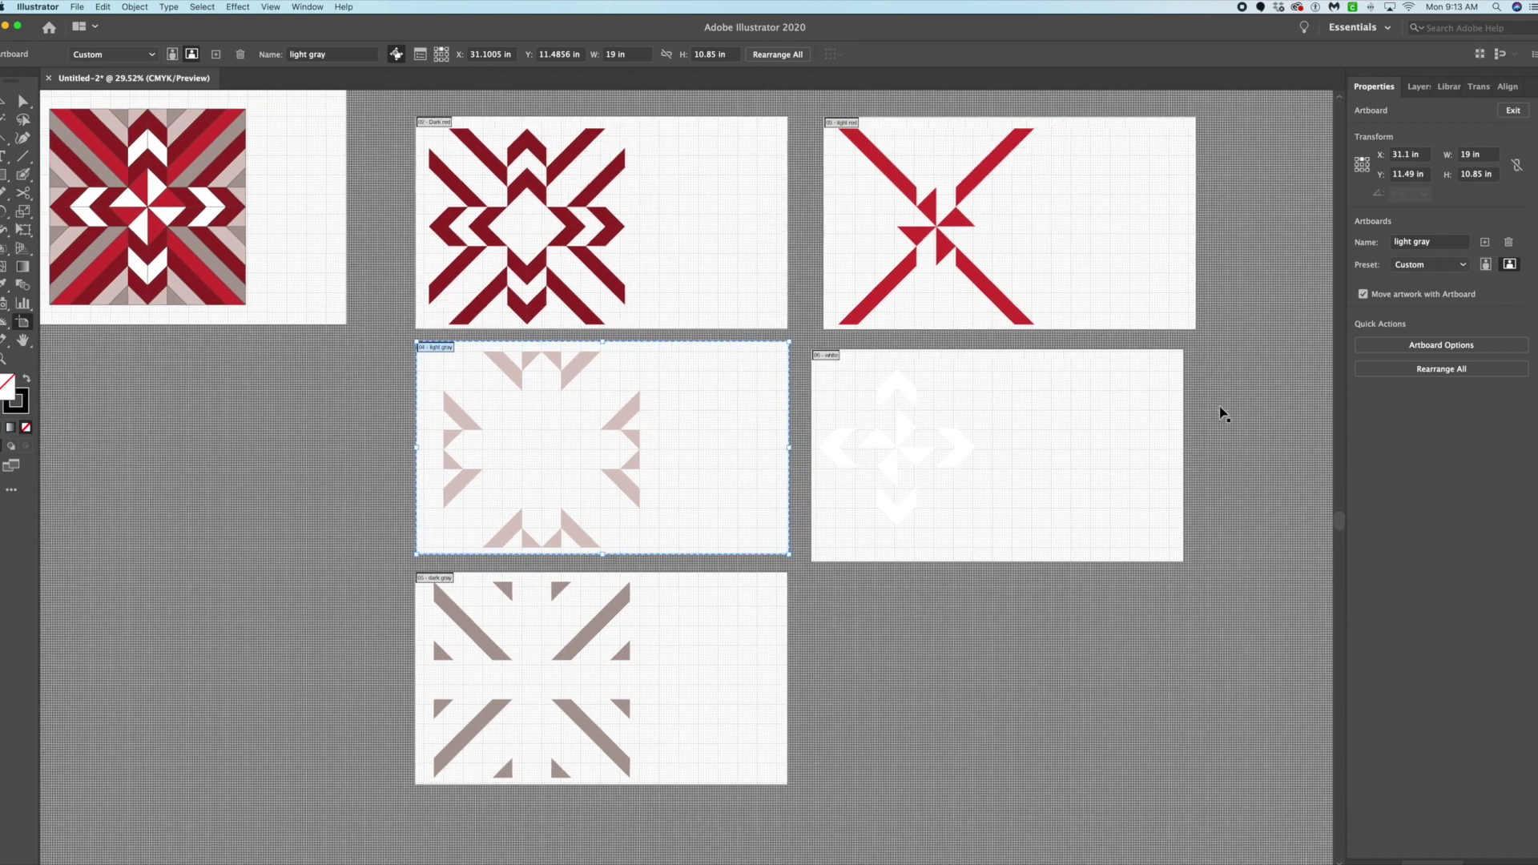
{"action": "left_click", "coordinate": [1138, 423]}
{"action": "left_click", "coordinate": [396, 53]}
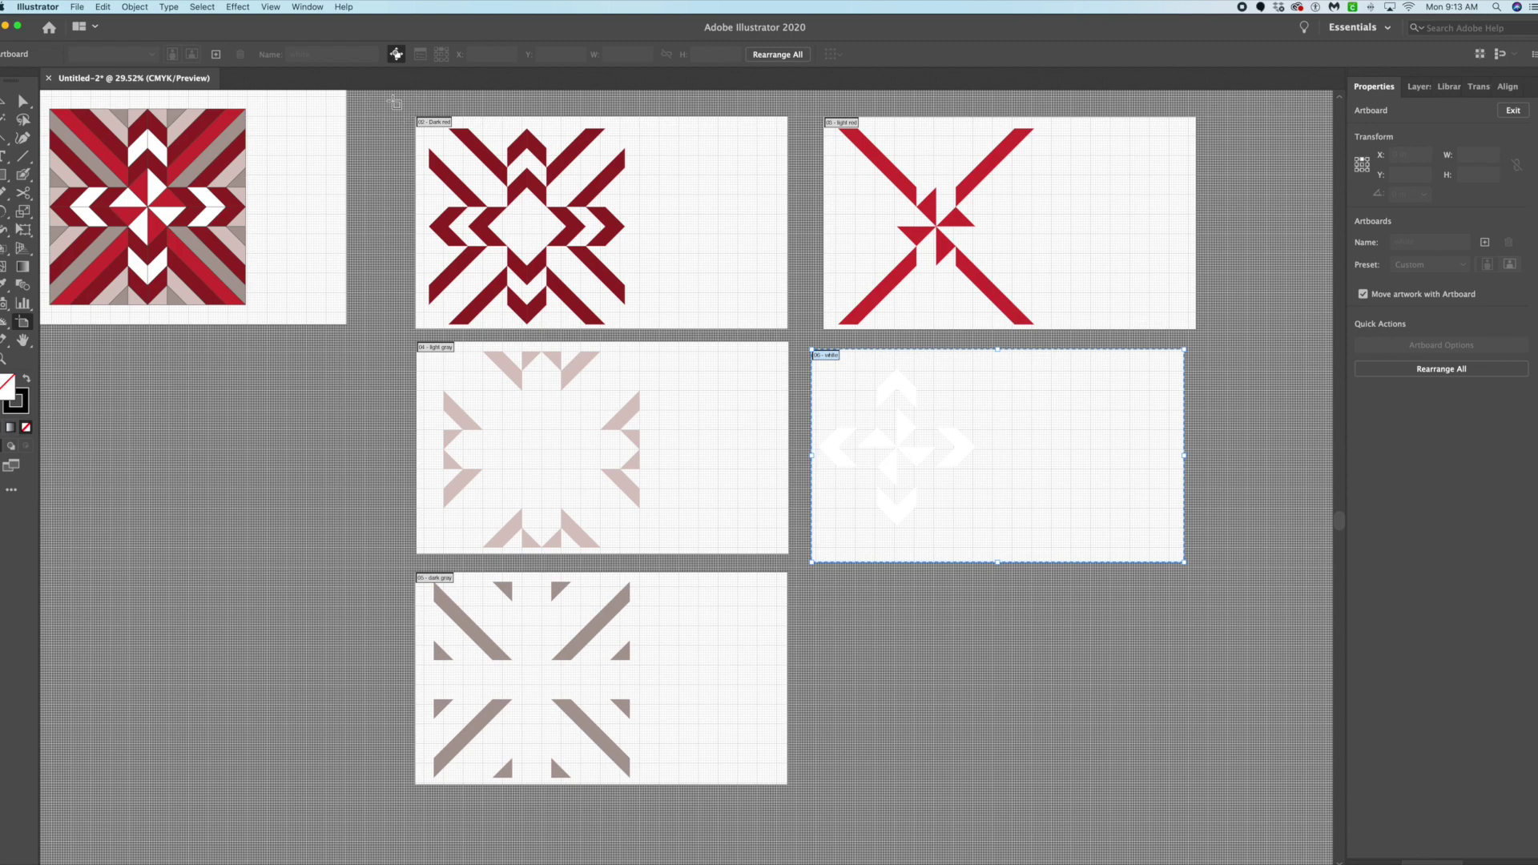
{"action": "key", "text": "v"}
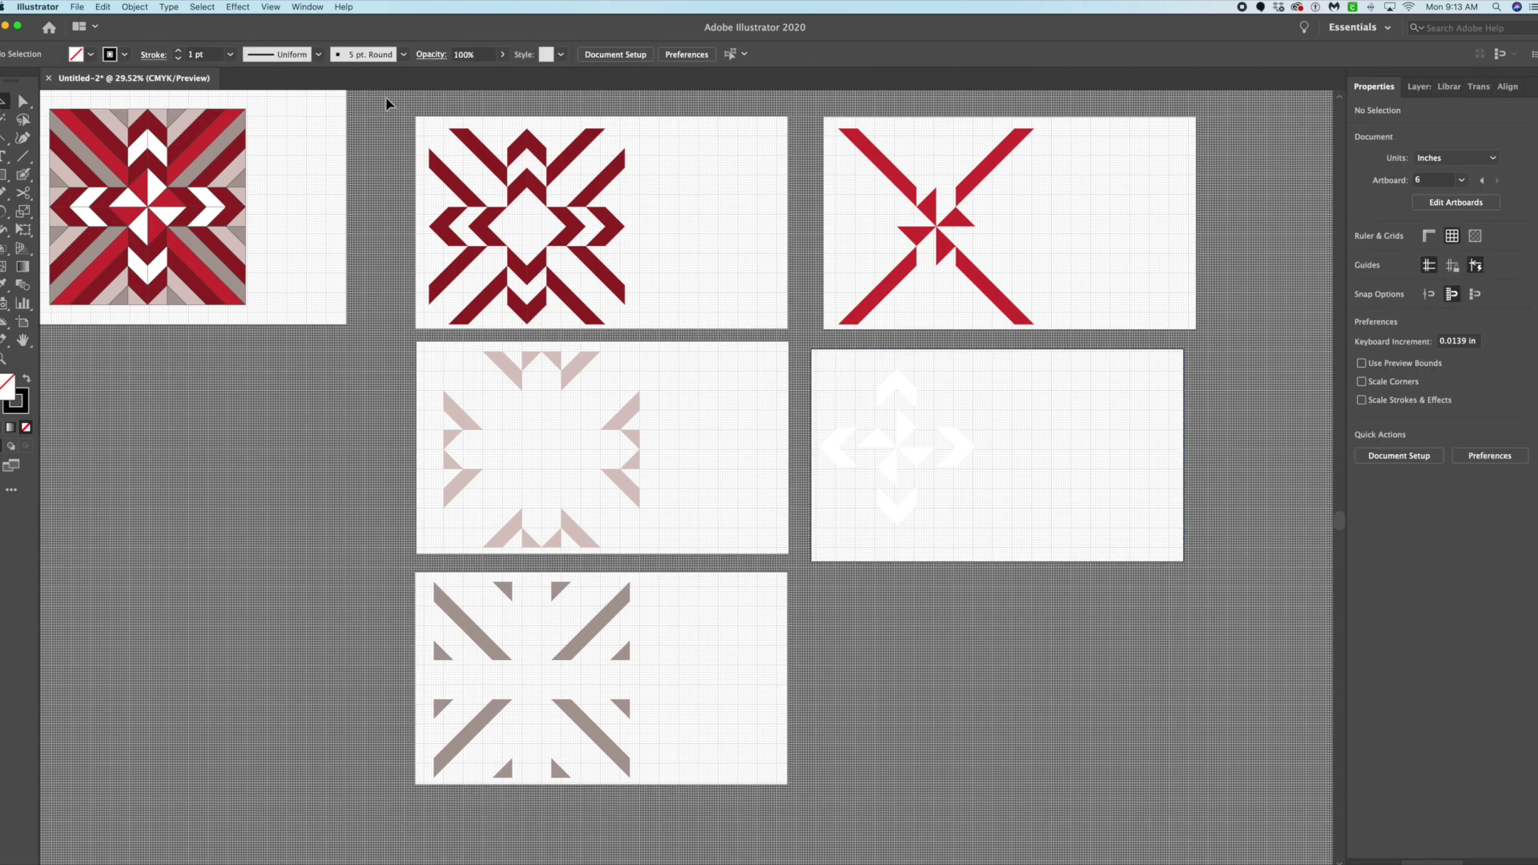
Select the separated shapes on all five color artboards and set their fill to none.
{"action": "left_click", "coordinate": [385, 105]}
{"action": "left_click", "coordinate": [1087, 717]}
{"action": "key", "text": "super+a"}
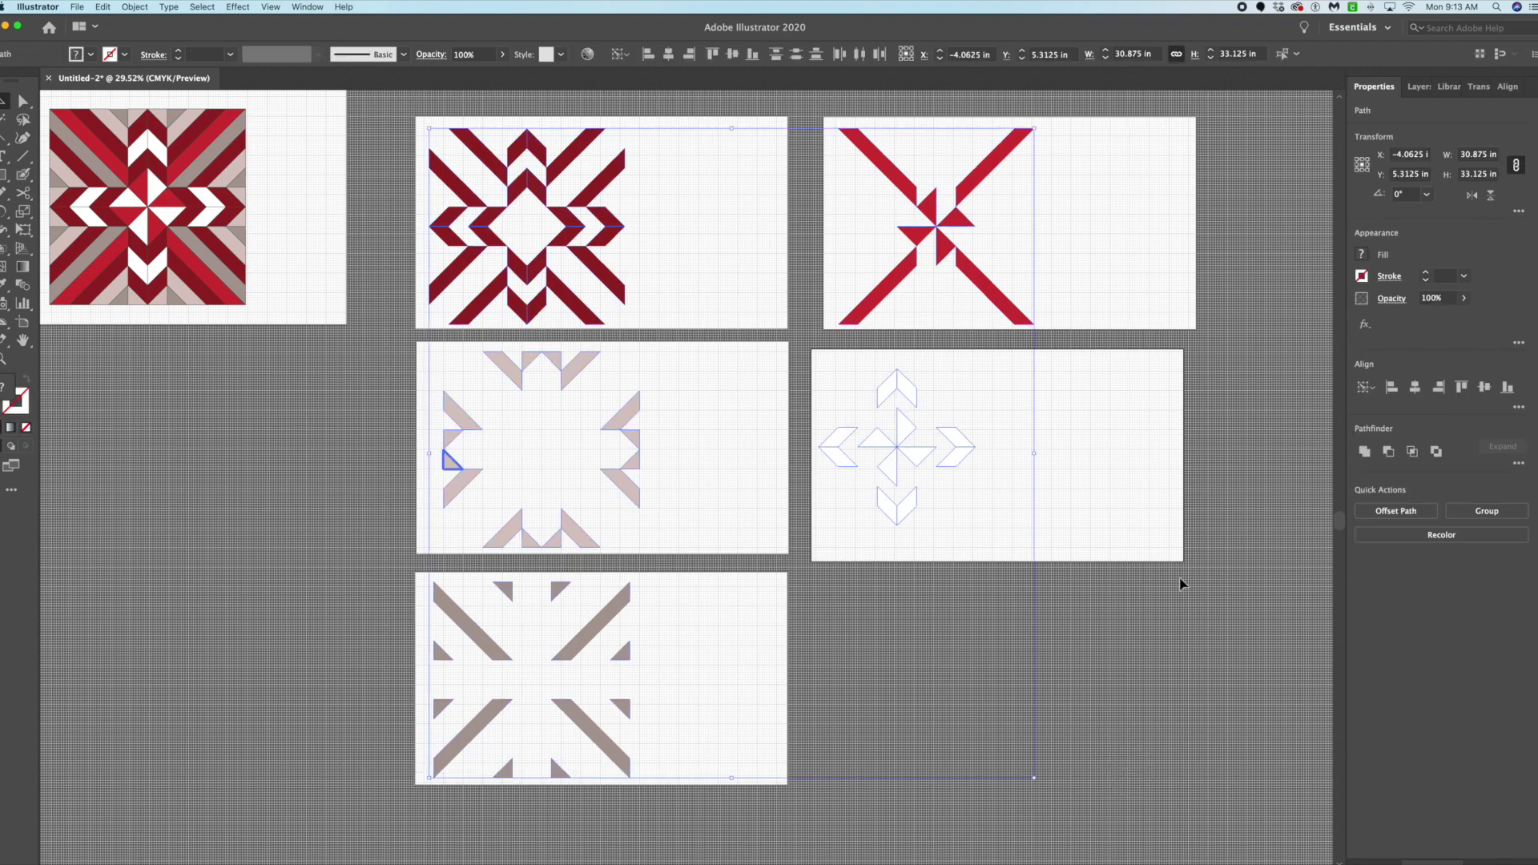
{"action": "left_click", "coordinate": [1361, 255]}
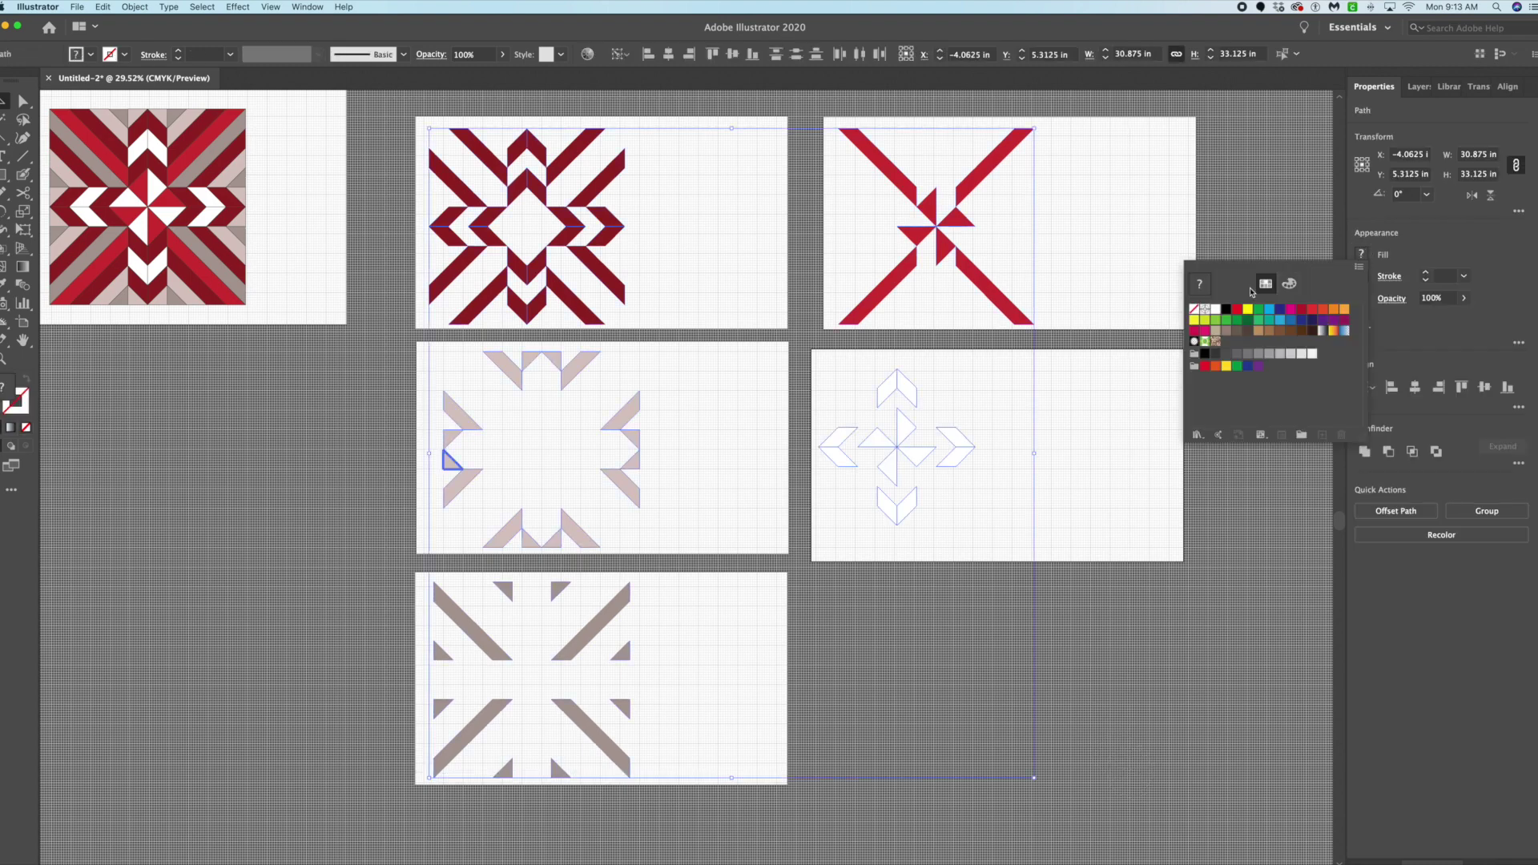
{"action": "left_click", "coordinate": [1194, 309]}
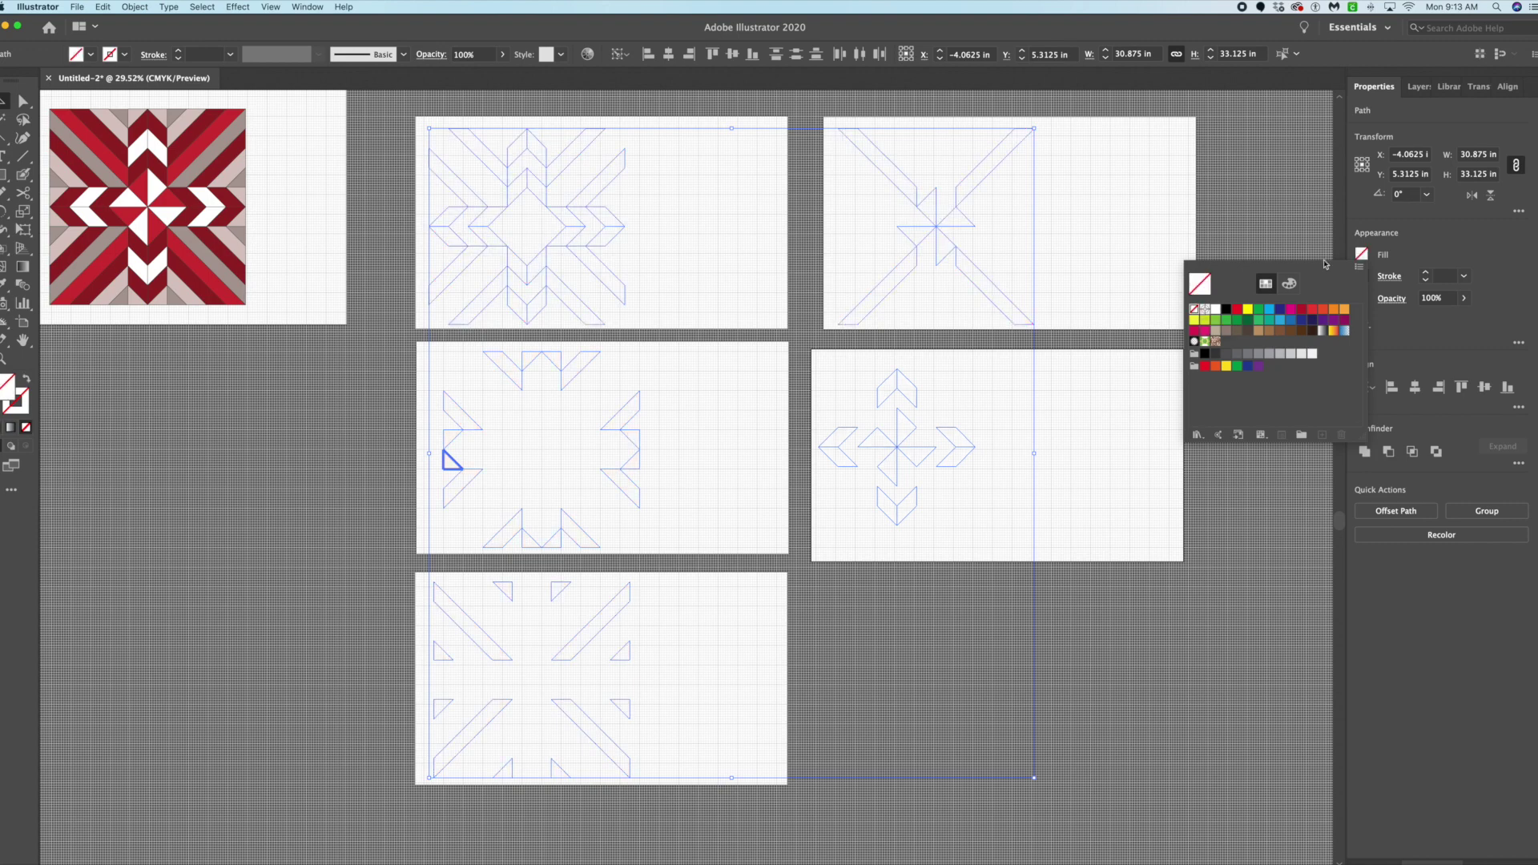
Give the selected shapes a black 1 pt stroke and deselect them.
{"action": "left_click", "coordinate": [1408, 233]}
{"action": "left_click", "coordinate": [1361, 276]}
{"action": "left_click", "coordinate": [1226, 331]}
{"action": "left_click", "coordinate": [1228, 332]}
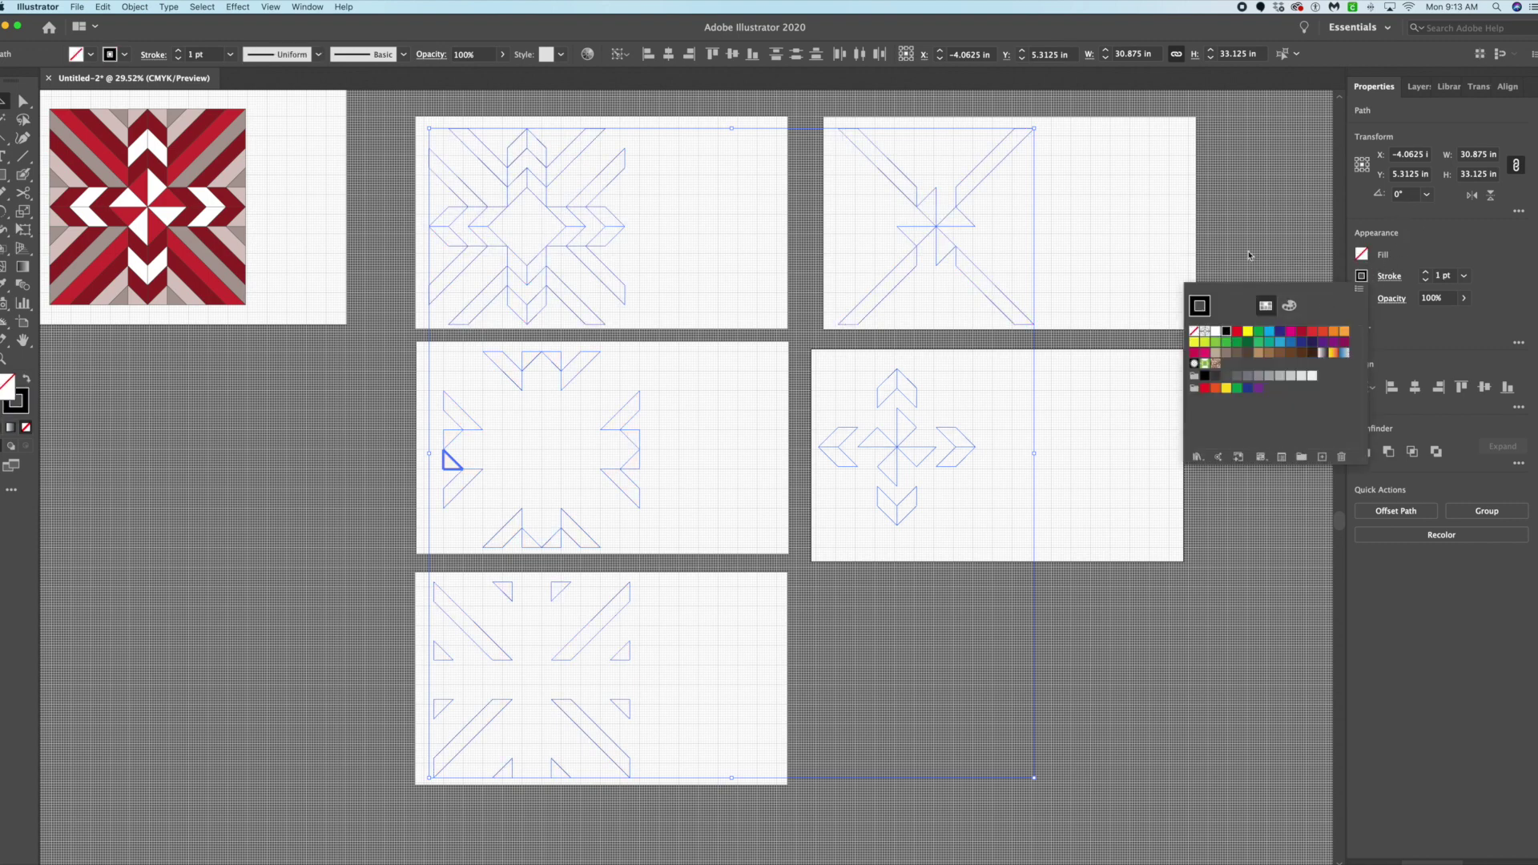
{"action": "left_click", "coordinate": [1154, 213]}
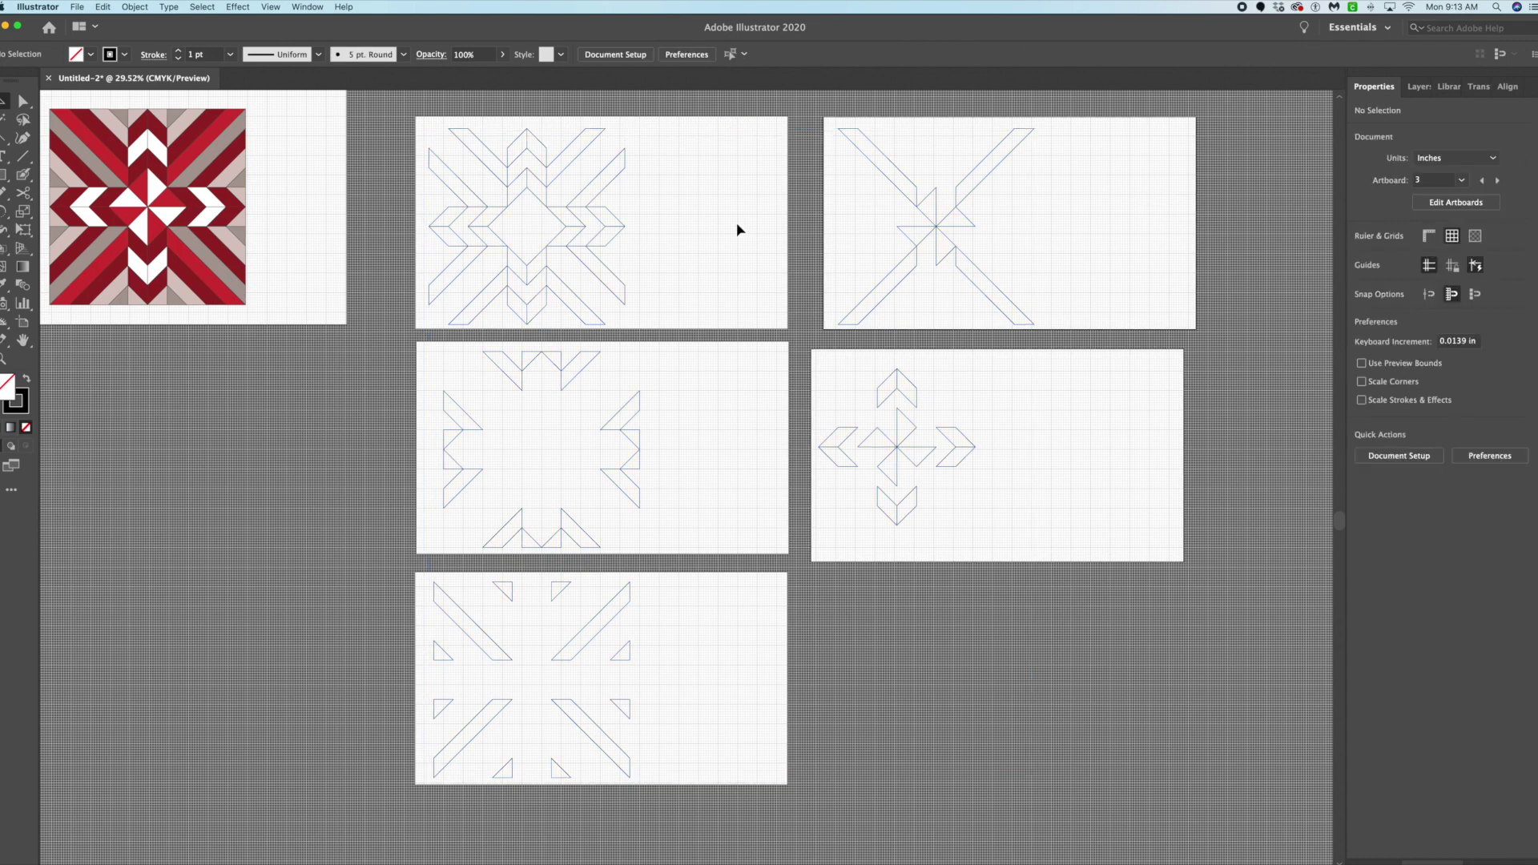
Pack the pattern's top-edge shapes on the light gray artboard into a tight row starting at the artboard's upper-left corner.
{"action": "left_click", "coordinate": [583, 373]}
{"action": "left_click", "coordinate": [583, 373]}
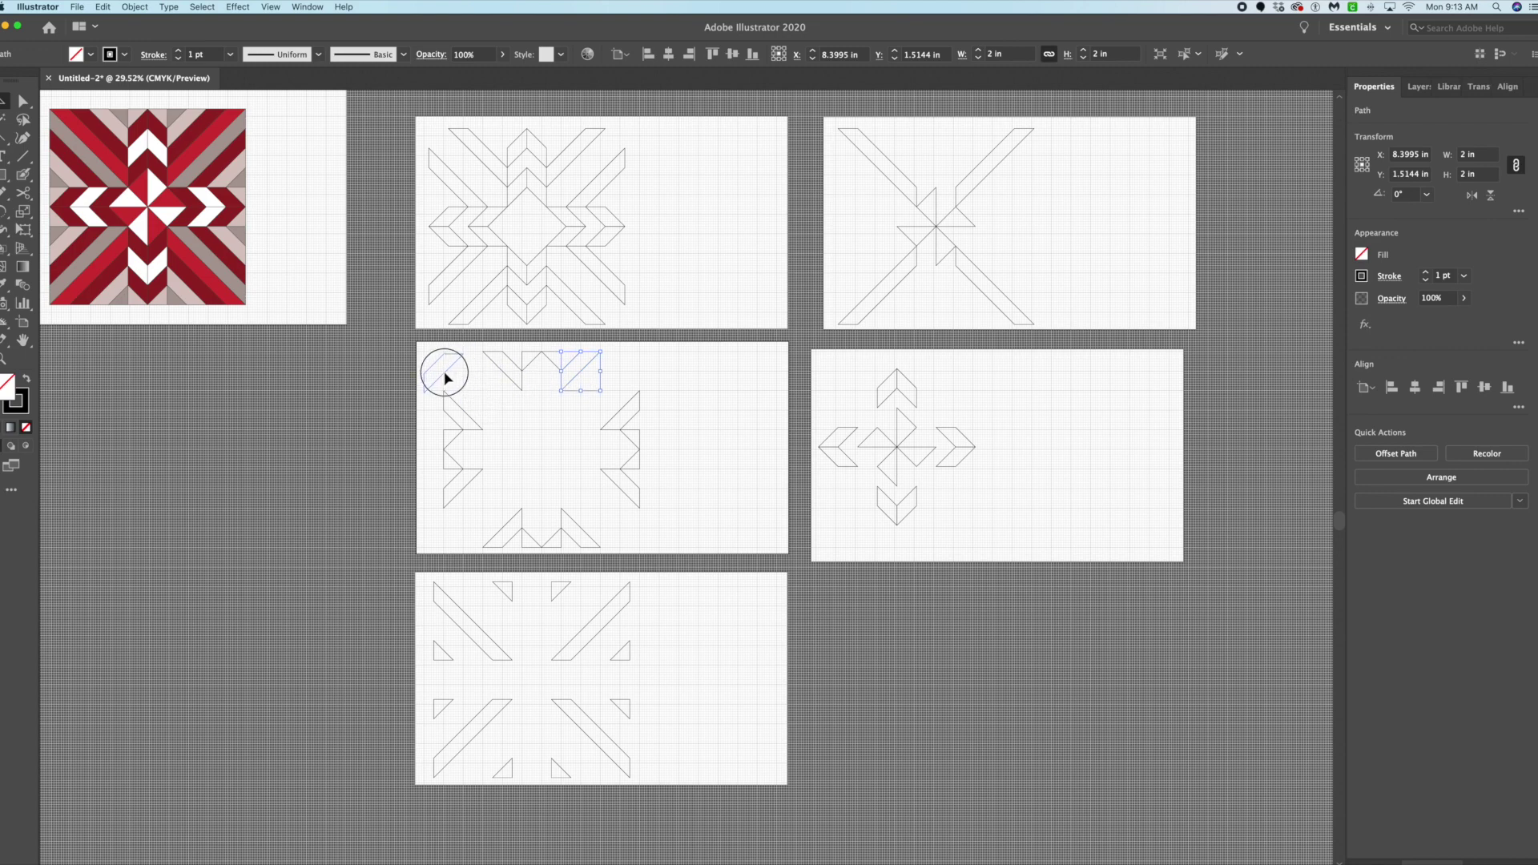
{"action": "left_click_drag", "start_coordinate": [500, 388], "coordinate": [508, 384]}
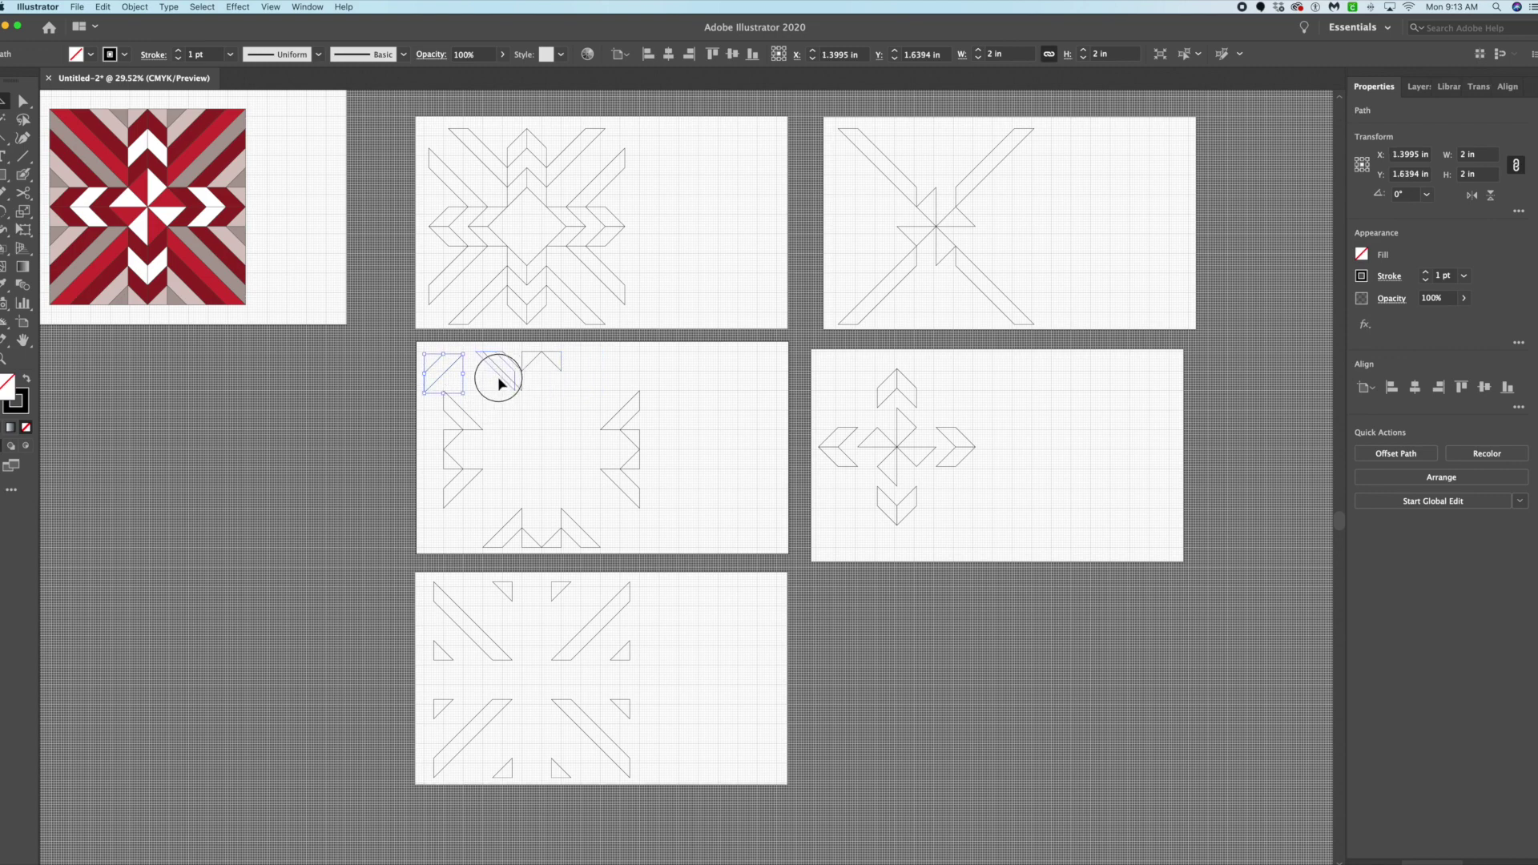
{"action": "left_click", "coordinate": [564, 416]}
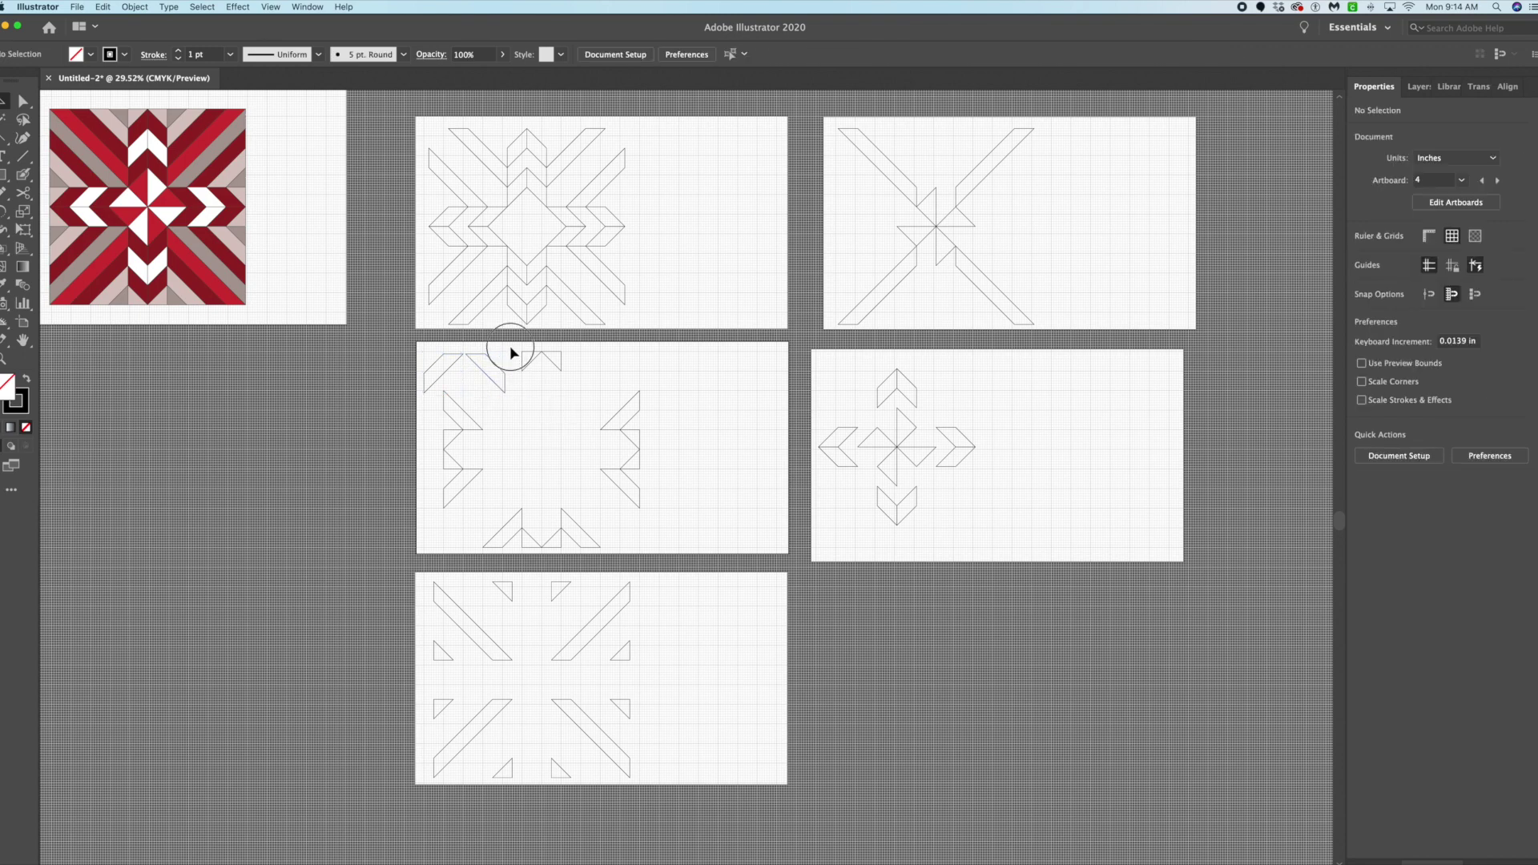
{"action": "left_click", "coordinate": [557, 368]}
{"action": "left_click_drag", "start_coordinate": [557, 368], "coordinate": [541, 368]}
{"action": "left_click", "coordinate": [561, 398]}
{"action": "left_click", "coordinate": [601, 622]}
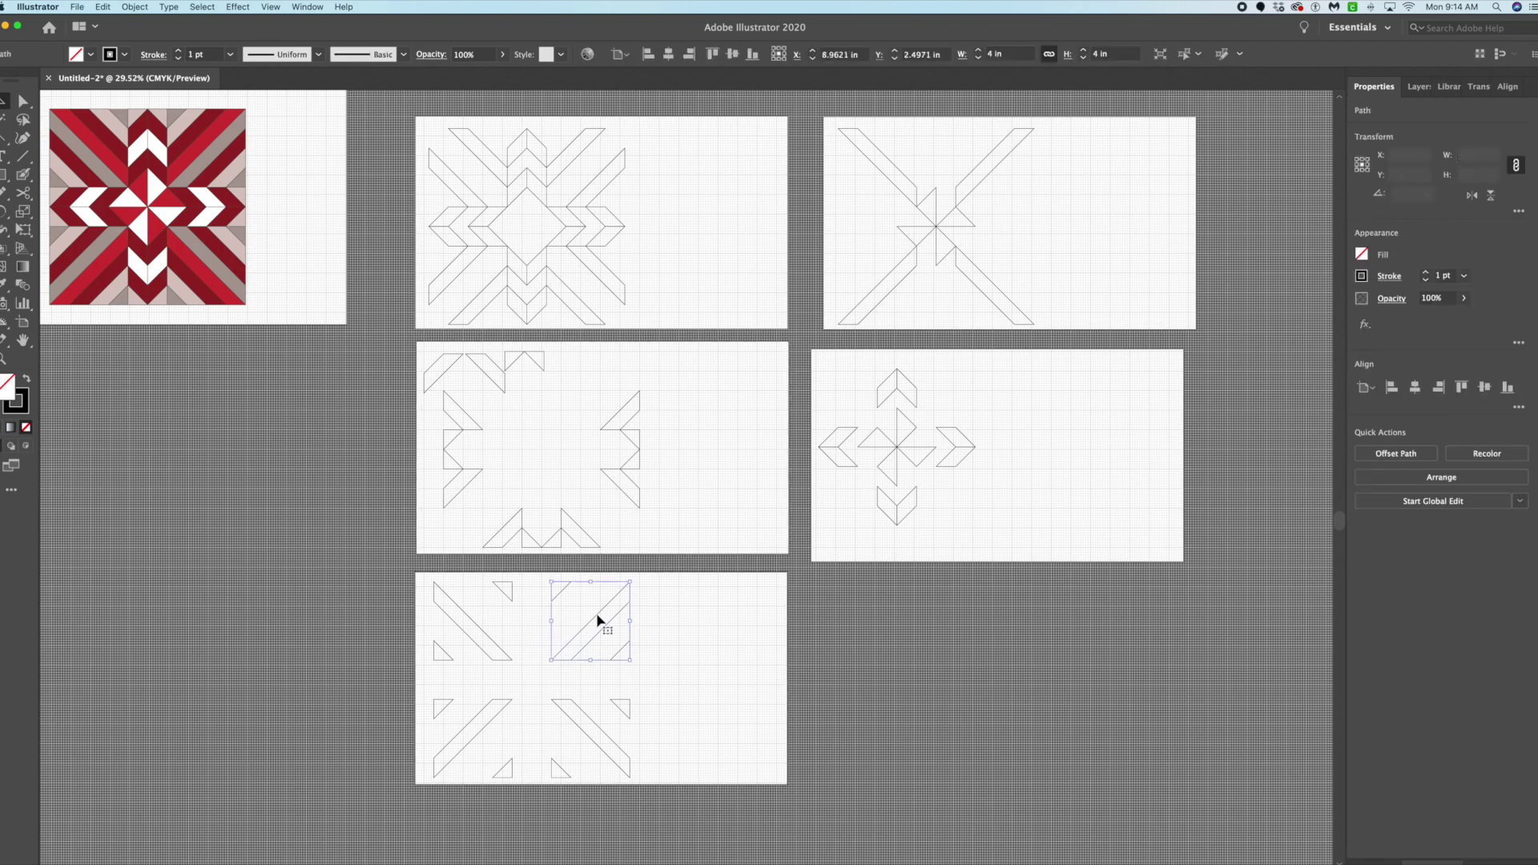
{"action": "left_click", "coordinate": [698, 584]}
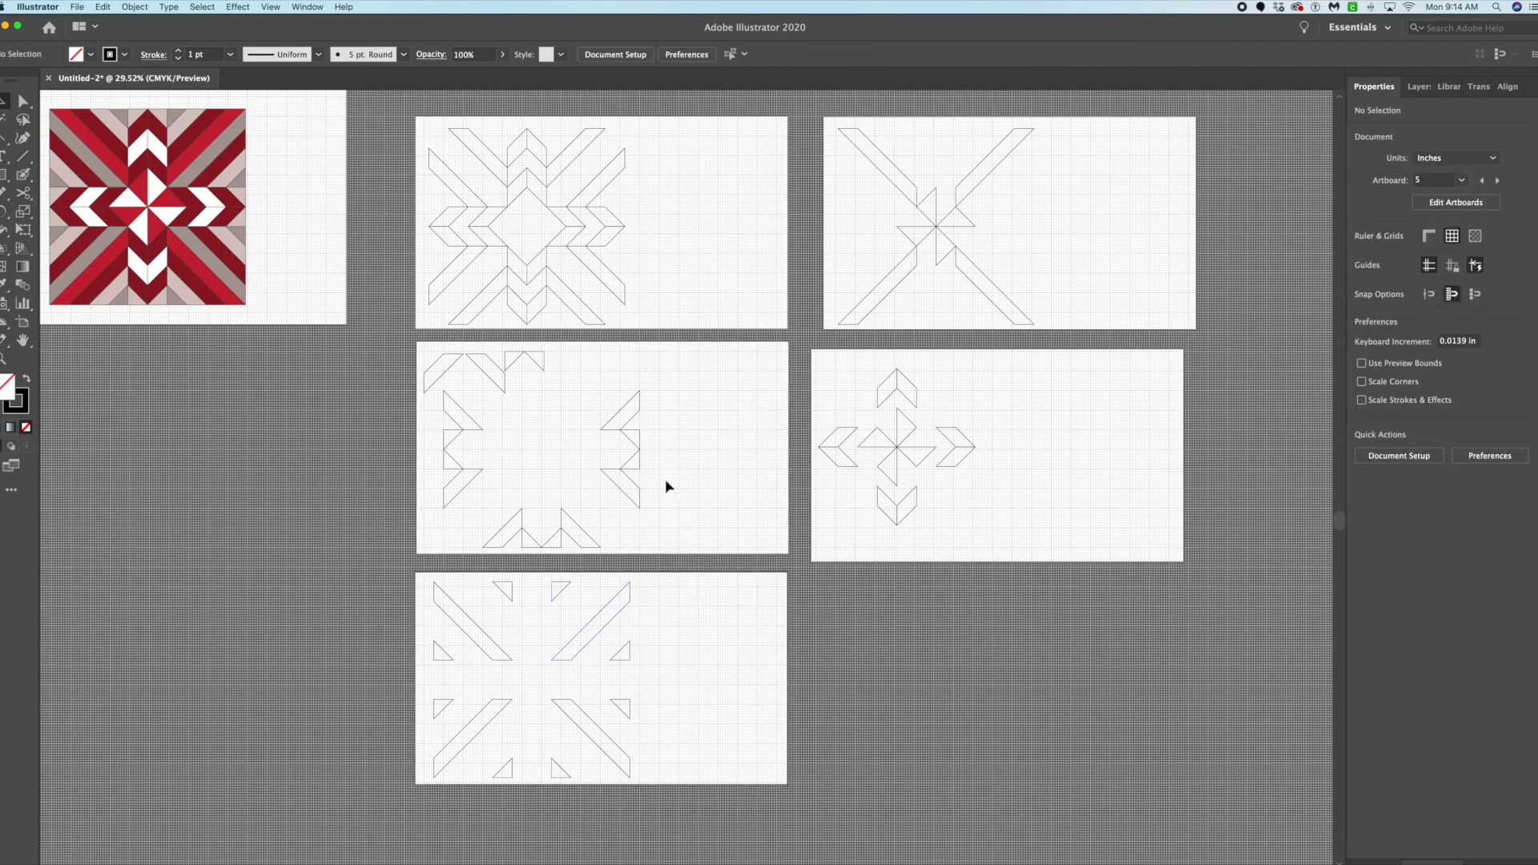
Move the pattern's right-edge shapes on the light gray artboard up against the packed row, fitting the upper strip beneath the small triangles.
{"action": "scroll", "coordinate": [665, 479], "scroll_direction": "up", "scroll_amount": 3}
{"action": "scroll", "coordinate": [665, 479], "scroll_direction": "left", "scroll_amount": 3}
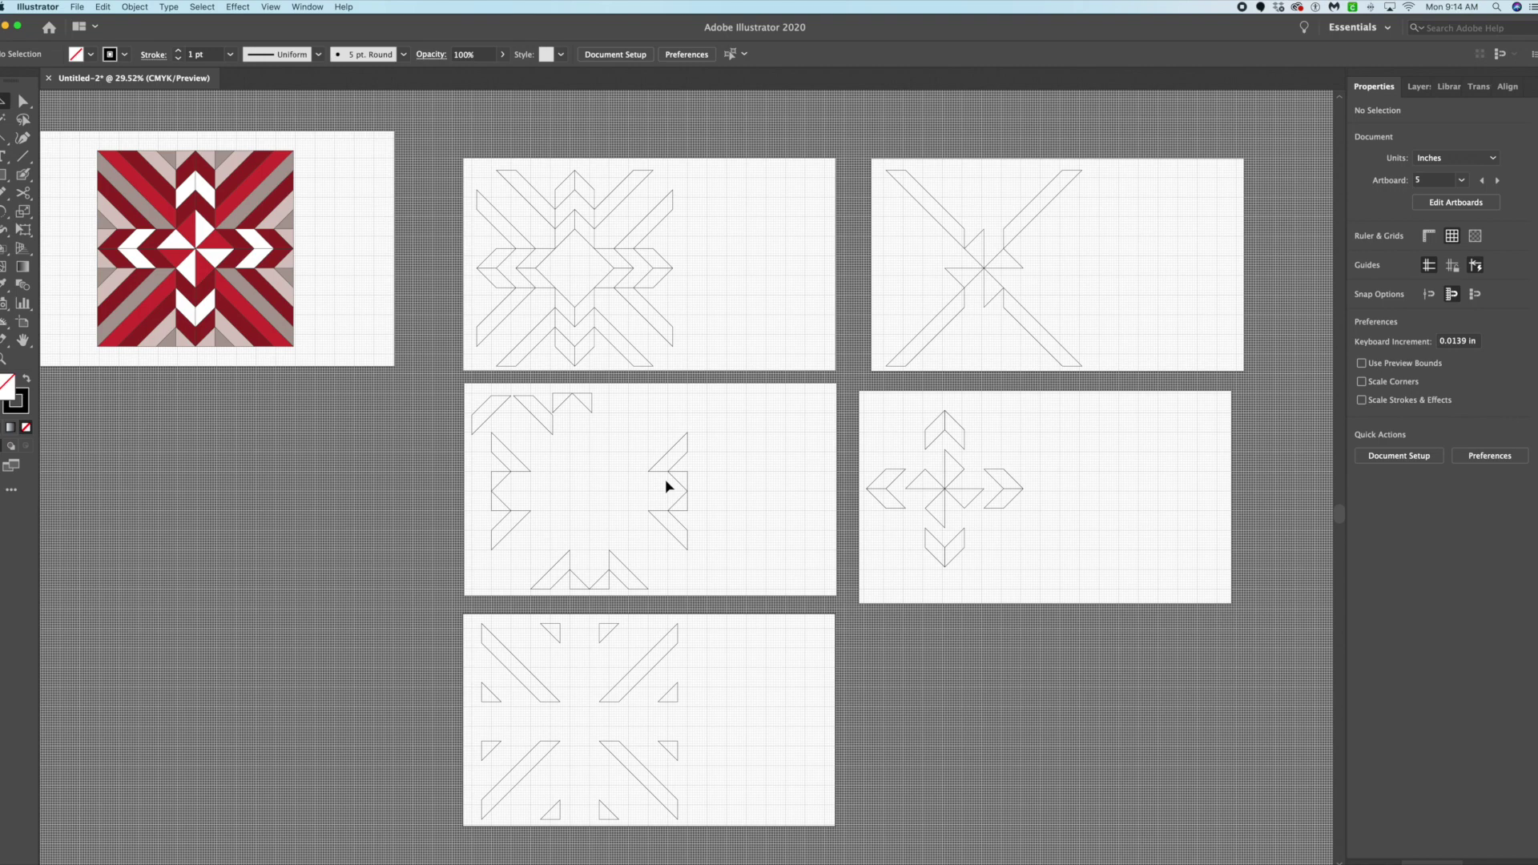
{"action": "left_click", "coordinate": [625, 433]}
{"action": "left_click_drag", "start_coordinate": [624, 433], "coordinate": [745, 575]}
{"action": "left_click", "coordinate": [715, 540]}
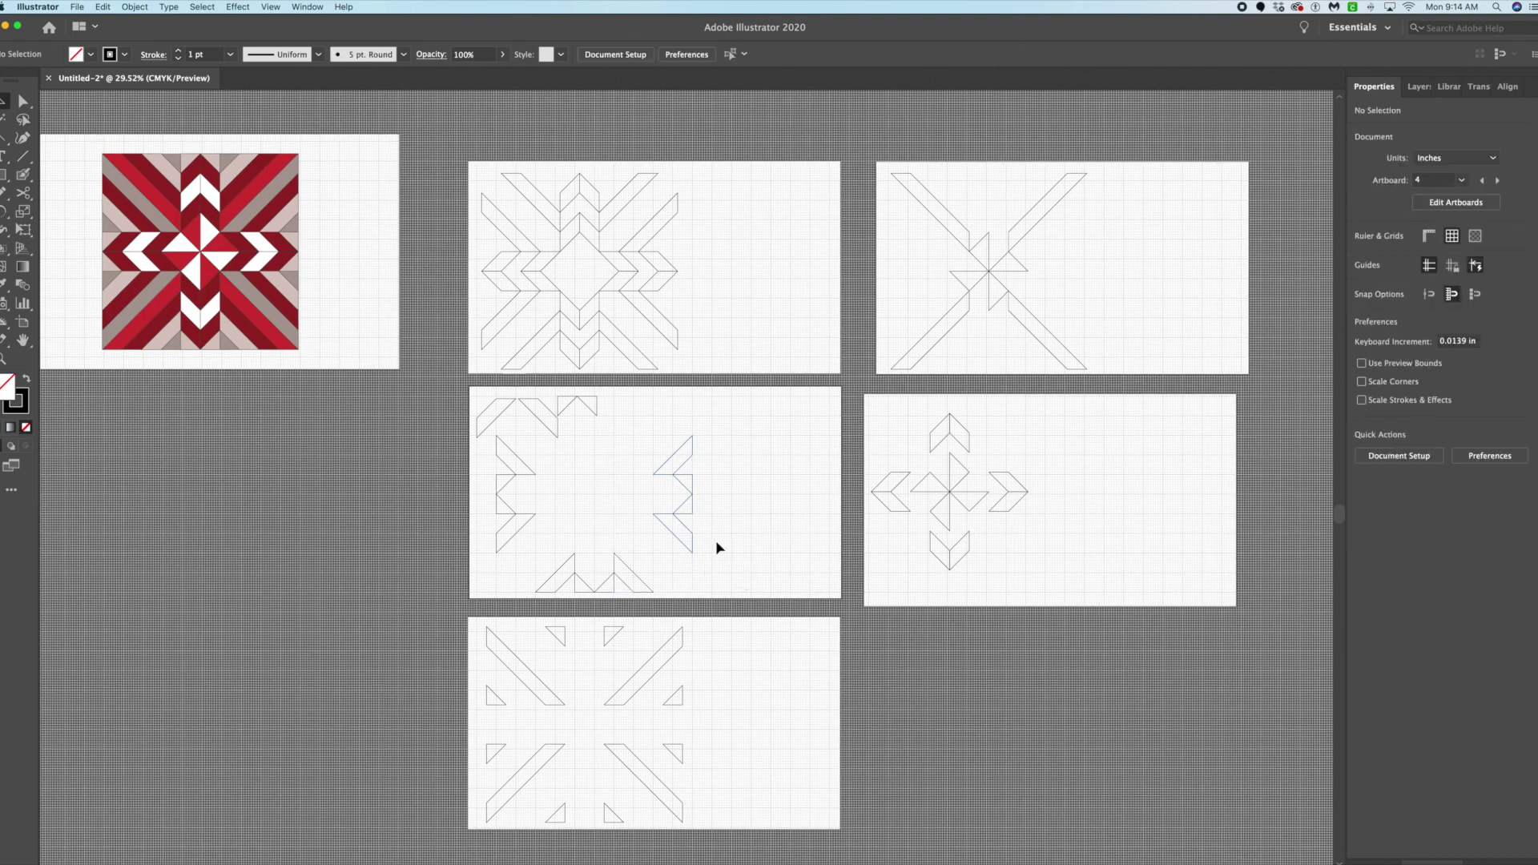
{"action": "left_click", "coordinate": [664, 466]}
{"action": "left_click_drag", "start_coordinate": [665, 465], "coordinate": [559, 442]}
{"action": "left_click", "coordinate": [603, 455]}
{"action": "mouse_move", "coordinate": [628, 456]}
{"action": "left_mouse_down"}
{"action": "mouse_move", "coordinate": [713, 553]}
{"action": "mouse_move", "coordinate": [615, 508]}
{"action": "mouse_move", "coordinate": [621, 447]}
{"action": "left_mouse_up"}
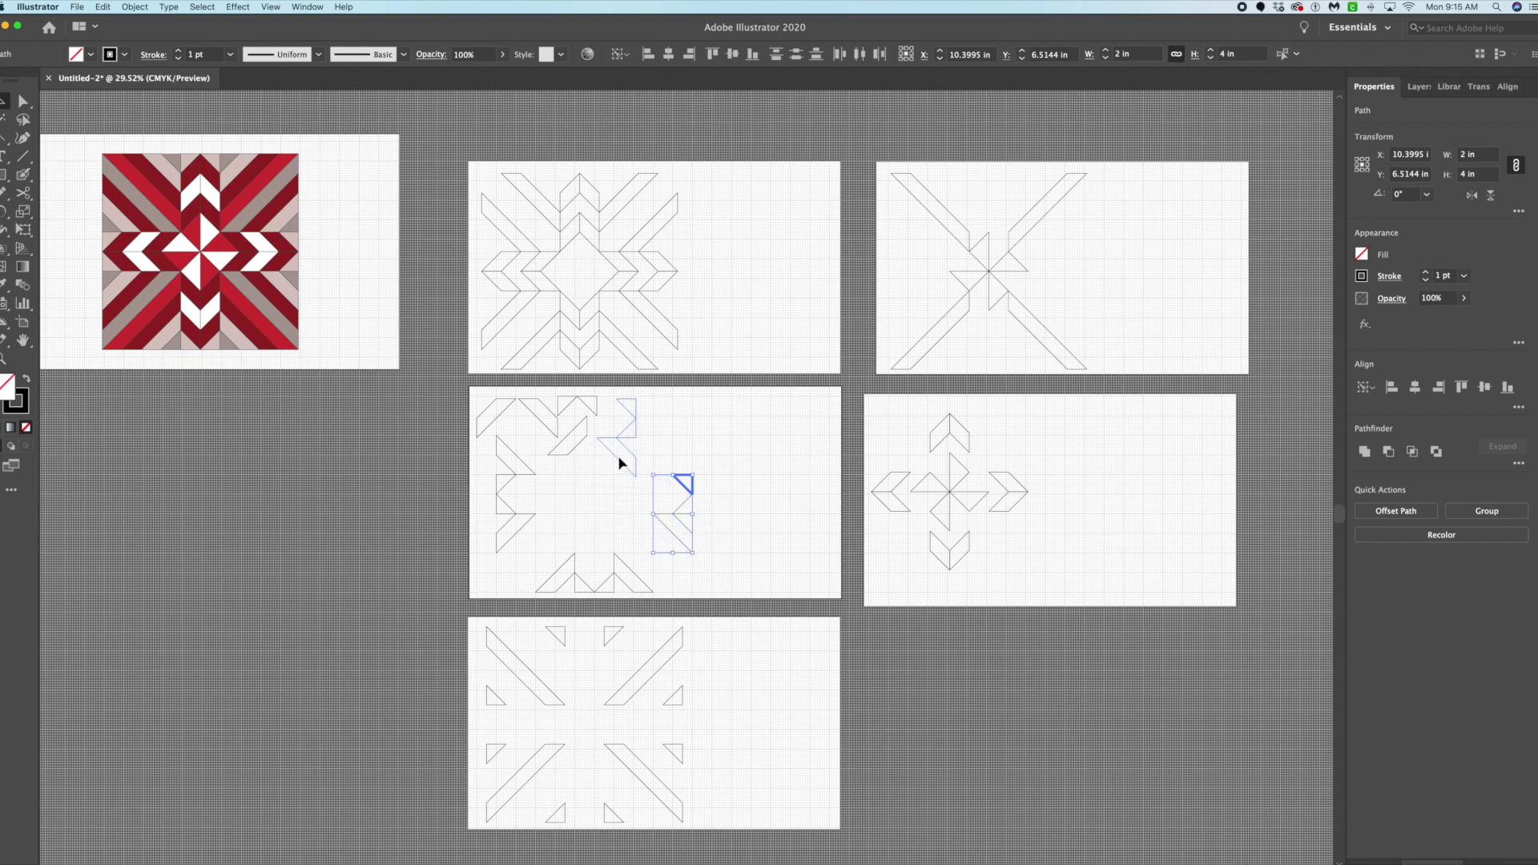